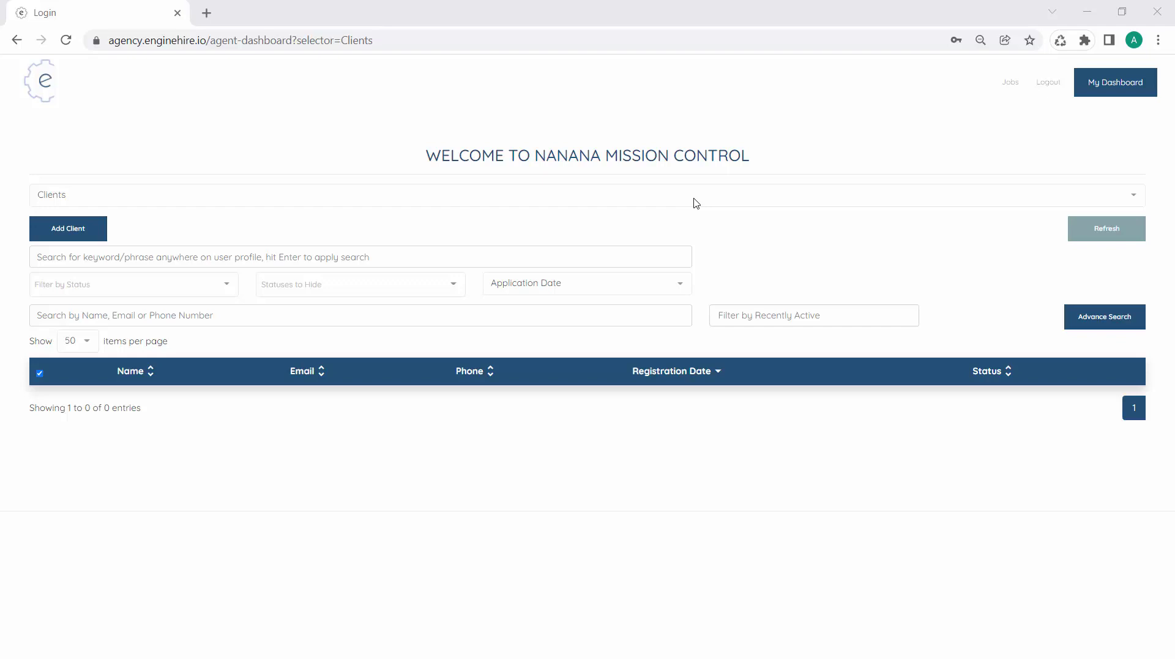
# Pick Profile Builder from the dashboard view selector
pyautogui.click(696, 203)
pyautogui.scroll(-10, 540, 281)
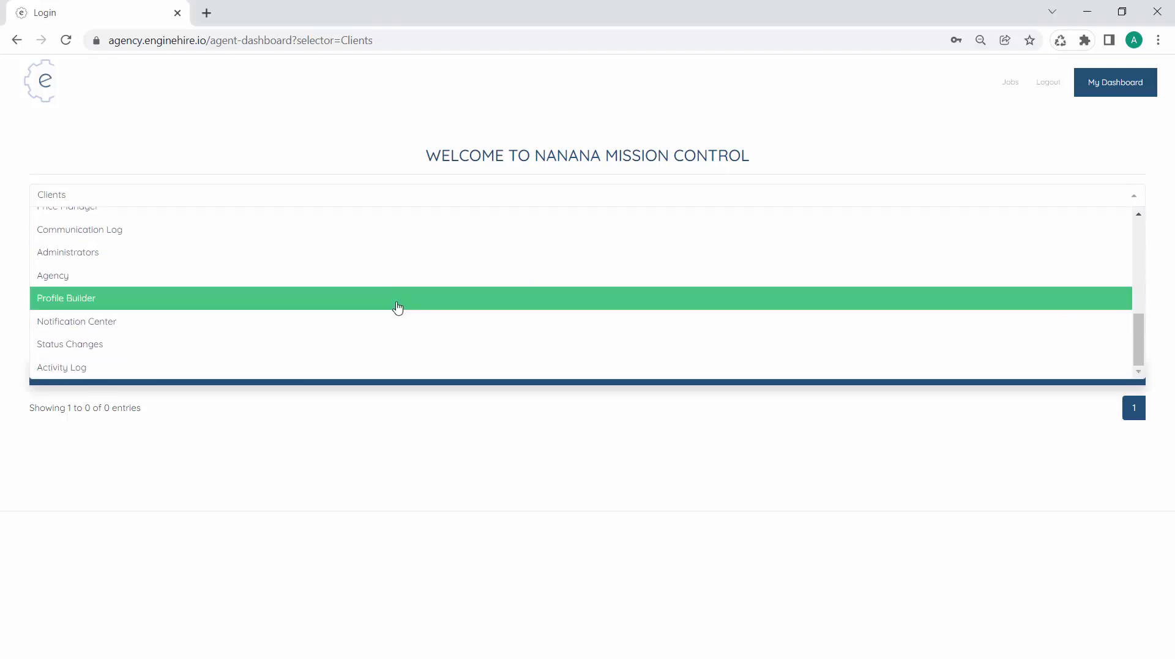
pyautogui.click(398, 308)
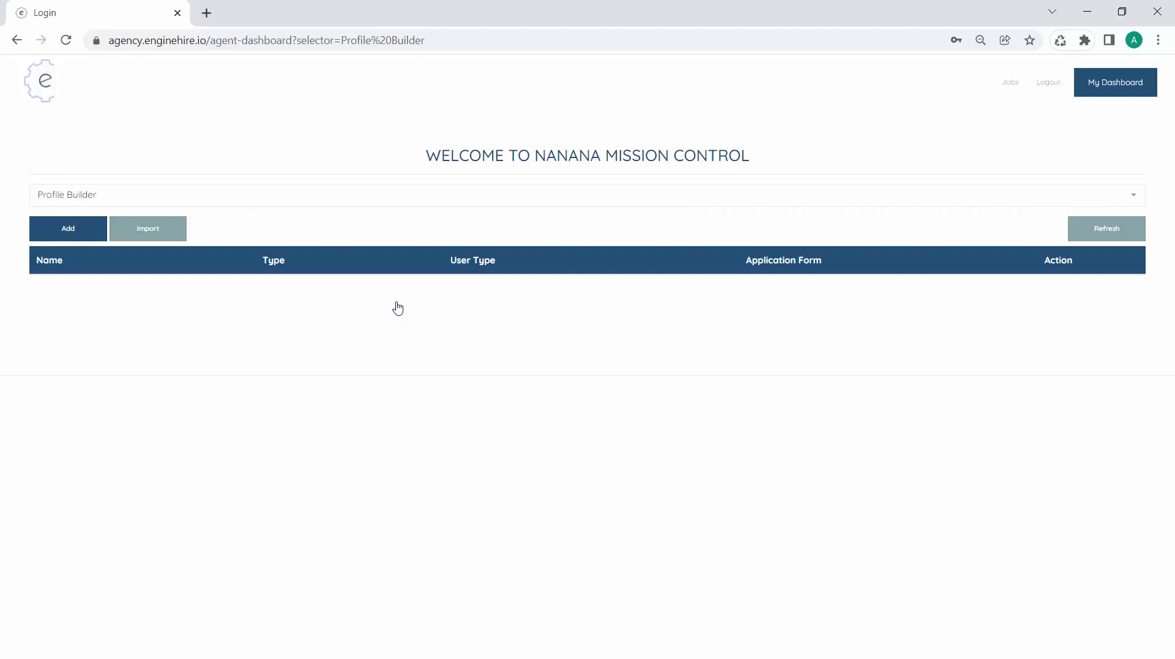
# Add a new profile builder entry to get the blank Add Profile Builder form
pyautogui.click(68, 231)
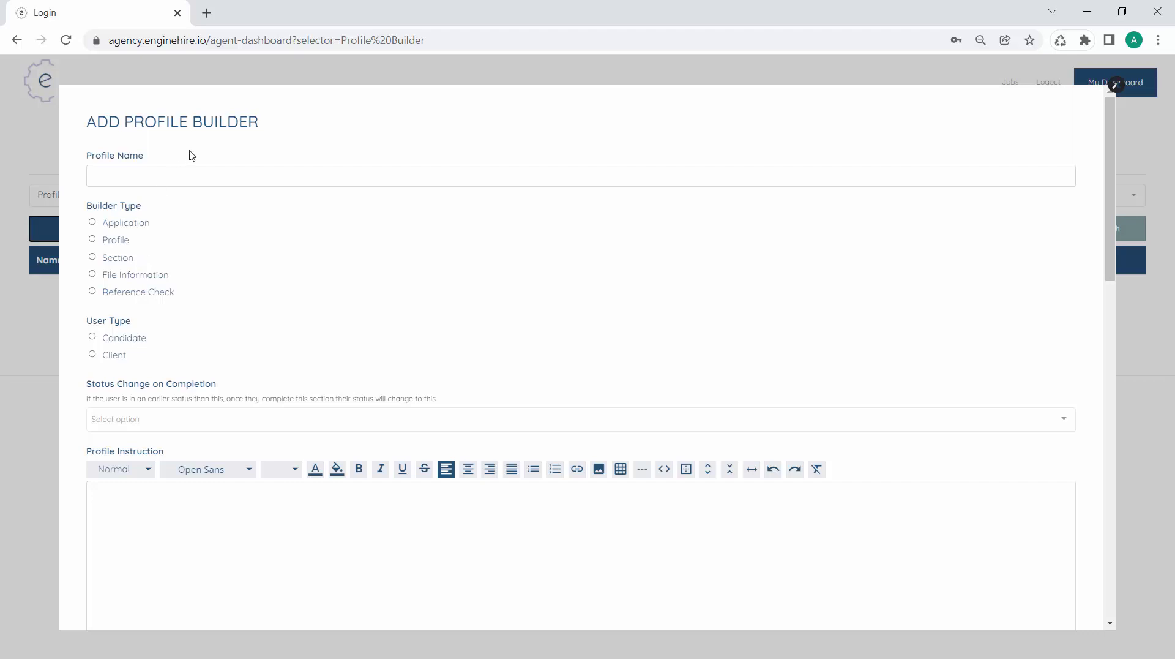
# Enter profile name 'Contact Information', builder type Section, and user type Candidate
pyautogui.click(192, 183)
pyautogui.write('Con')
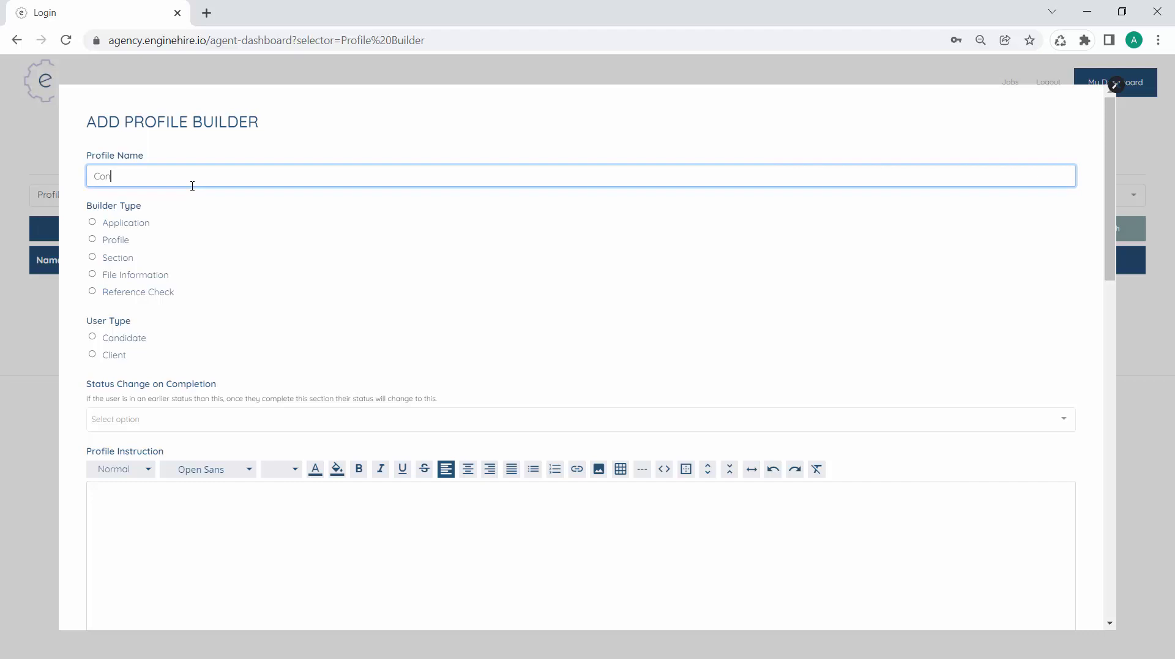
pyautogui.write('tact Information')
pyautogui.click(120, 264)
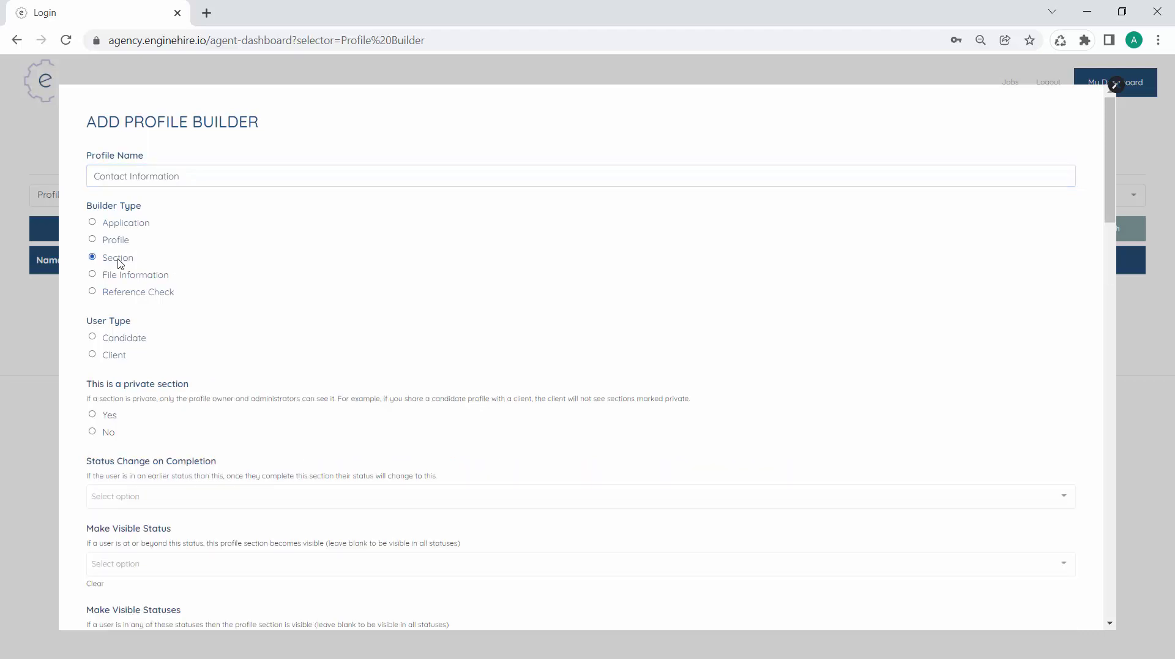
pyautogui.click(132, 341)
pyautogui.scroll(-1, 131, 341)
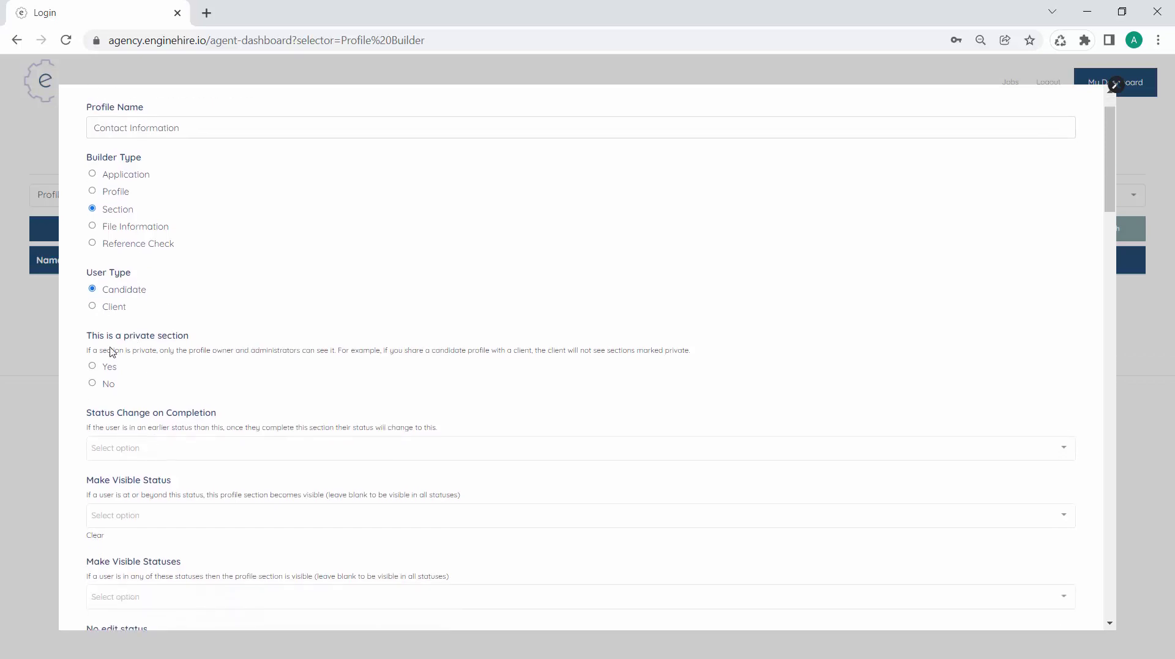
pyautogui.scroll(-1, 242, 345)
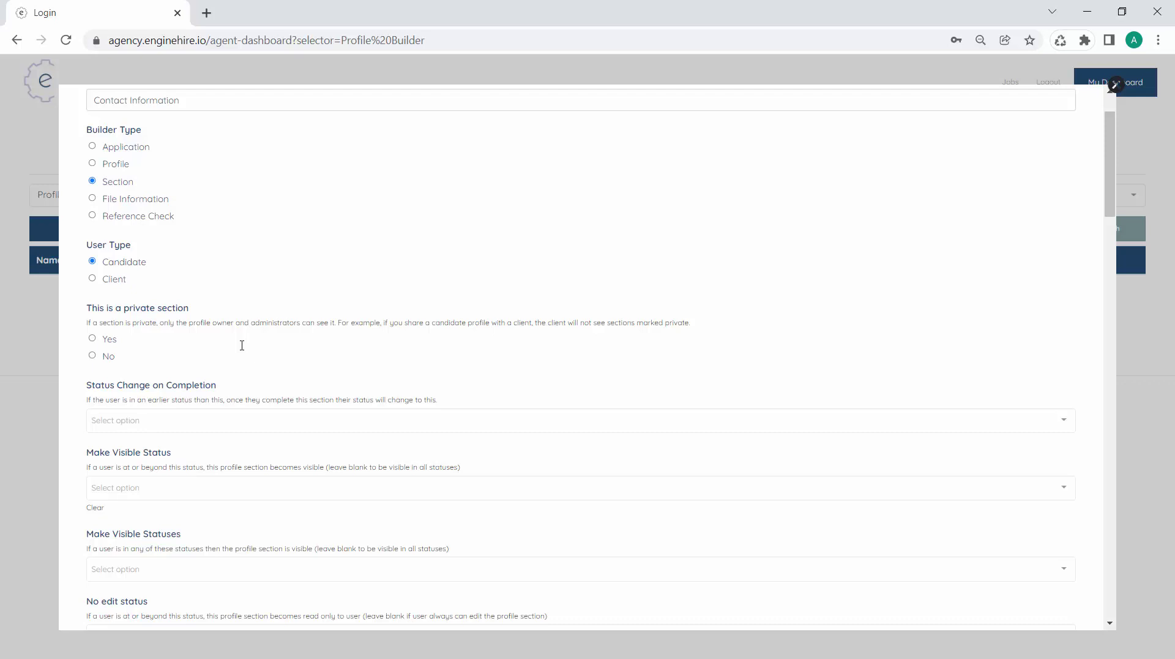
pyautogui.scroll(-1, 242, 345)
pyautogui.scroll(-3, 241, 345)
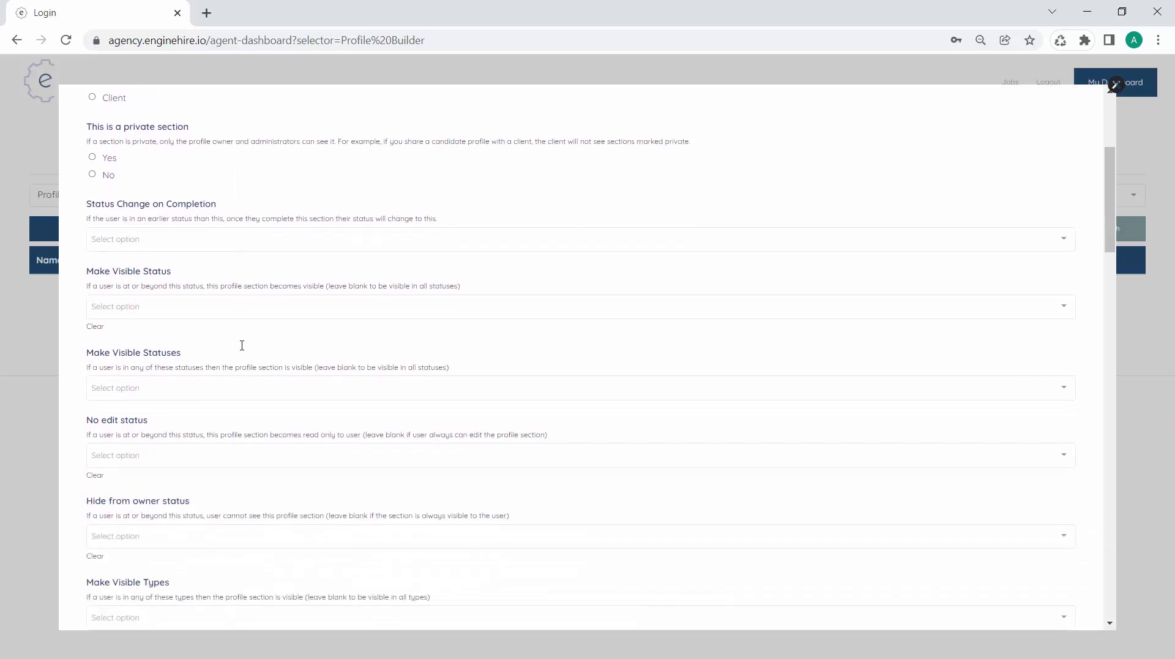
pyautogui.scroll(-4, 242, 345)
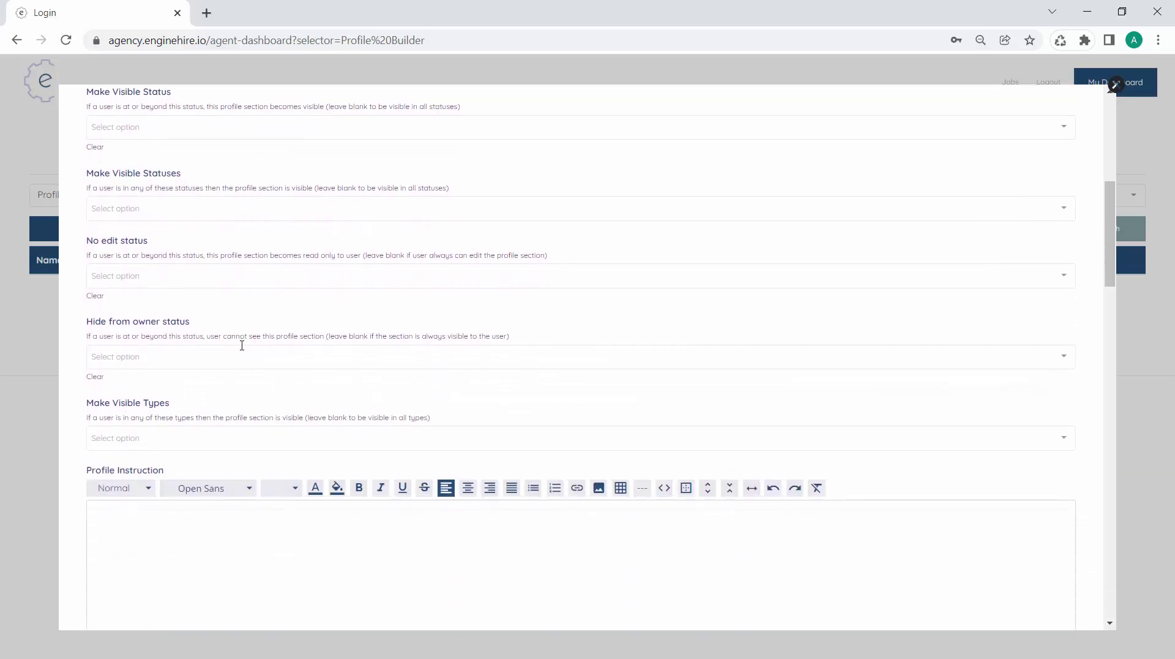
pyautogui.scroll(-13, 242, 346)
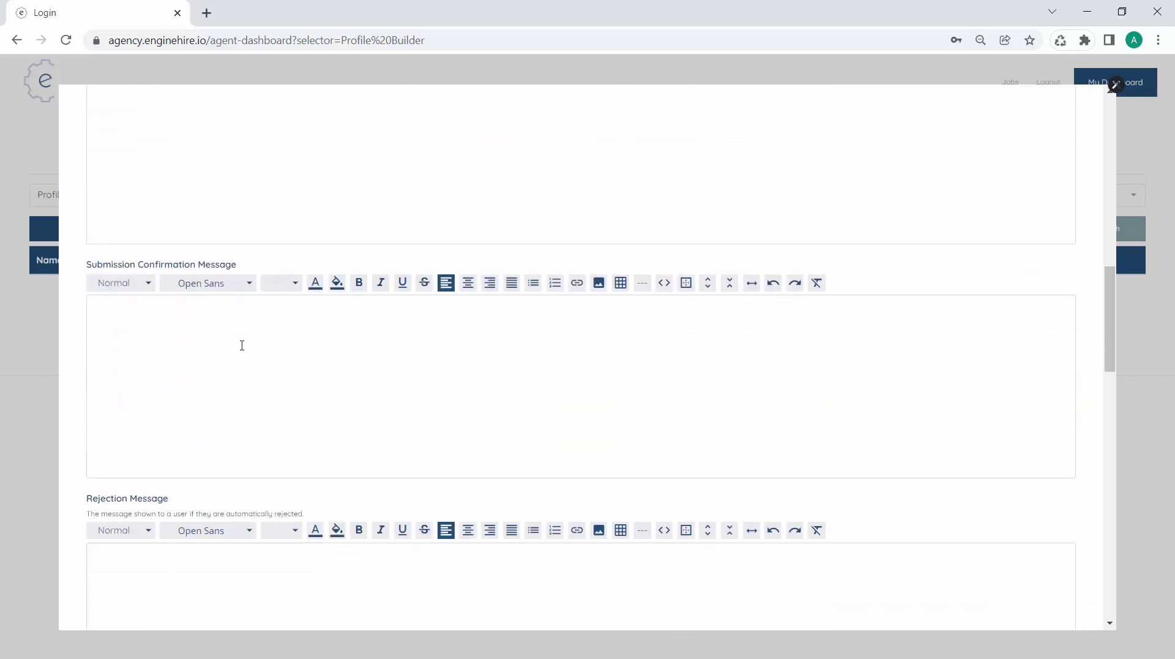
pyautogui.scroll(-6, 241, 345)
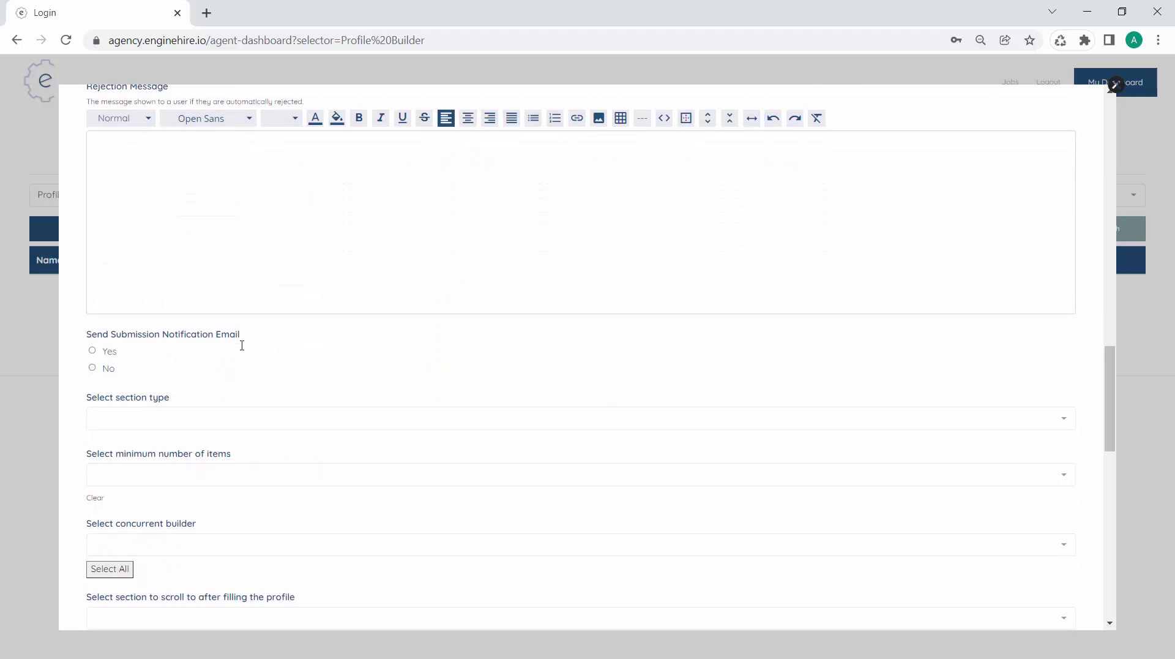
# Choose People as the Contact Information section type
pyautogui.click(230, 316)
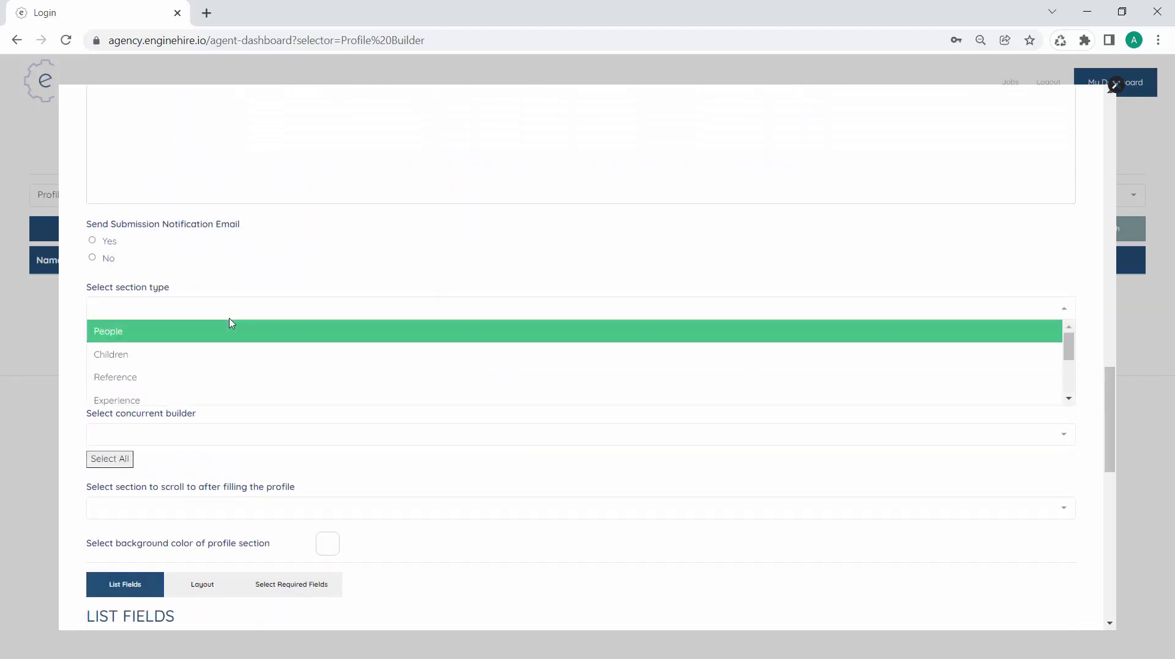
pyautogui.scroll(-2, 234, 368)
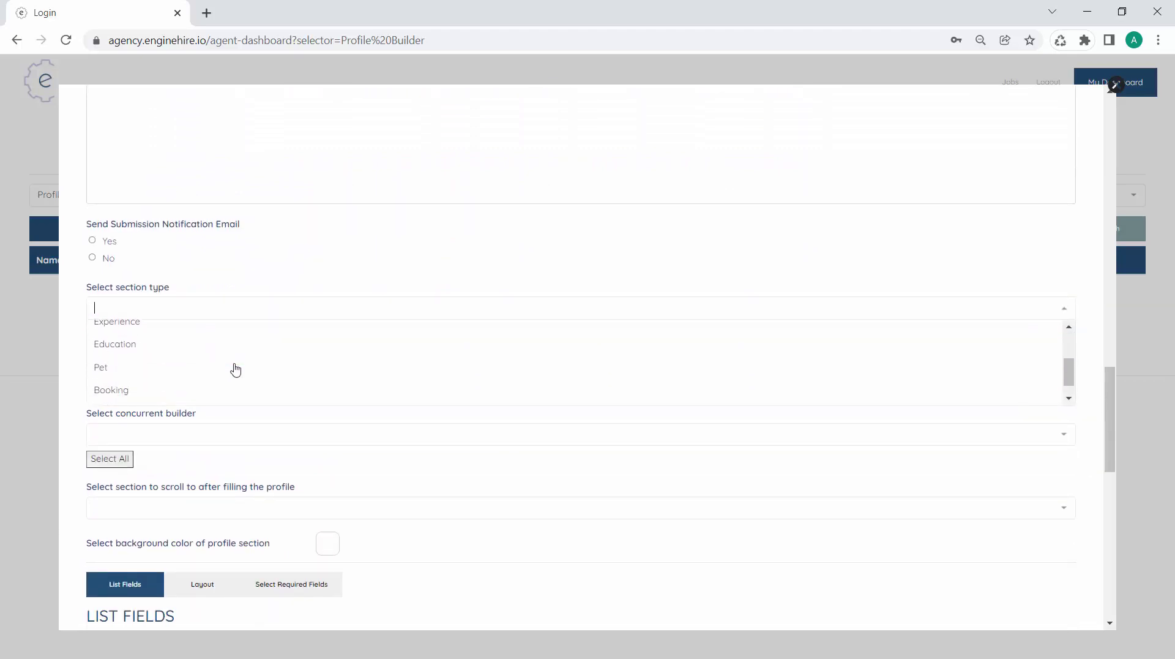
pyautogui.scroll(2, 235, 369)
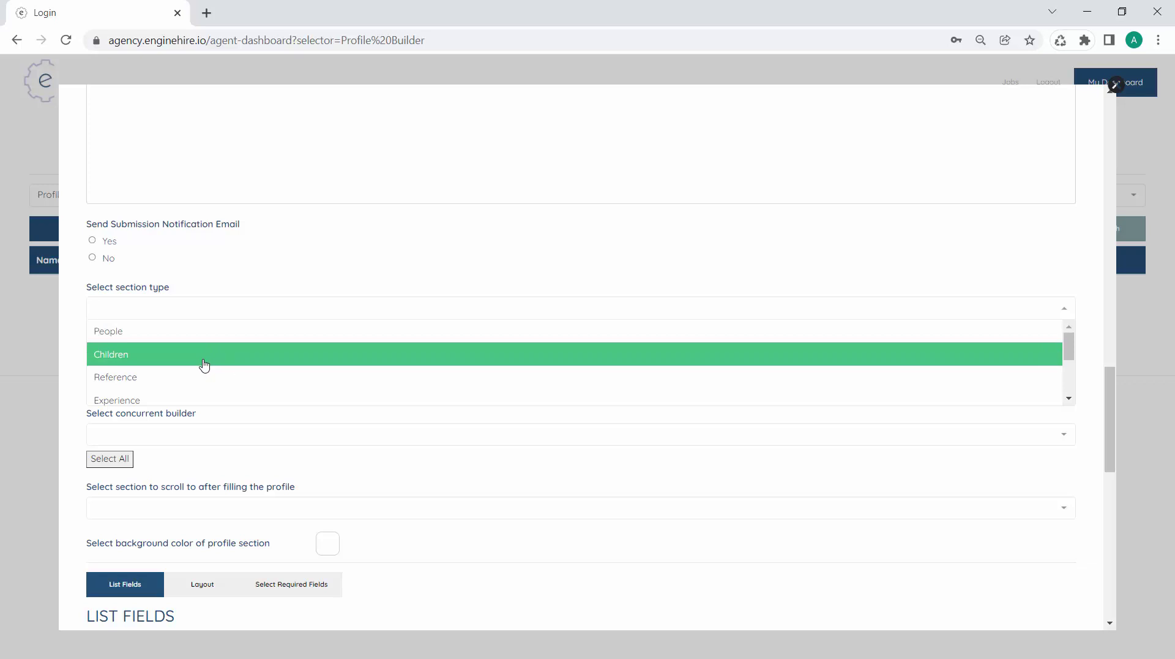
pyautogui.scroll(-2, 194, 377)
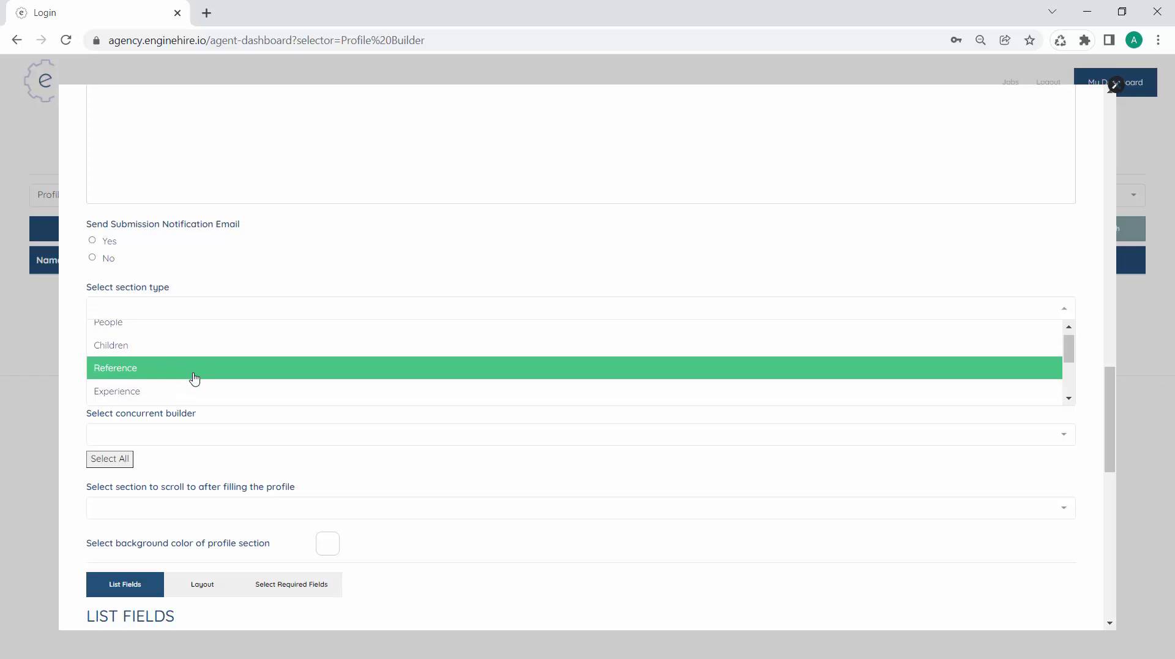
pyautogui.scroll(-2, 197, 371)
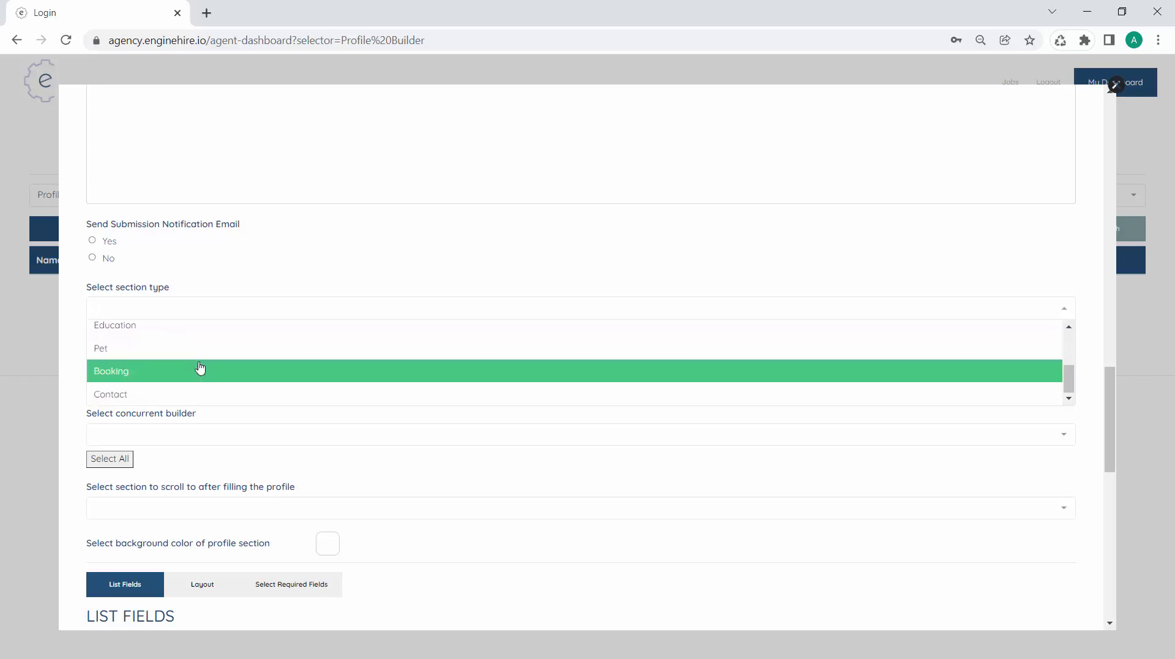
pyautogui.scroll(-1, 200, 367)
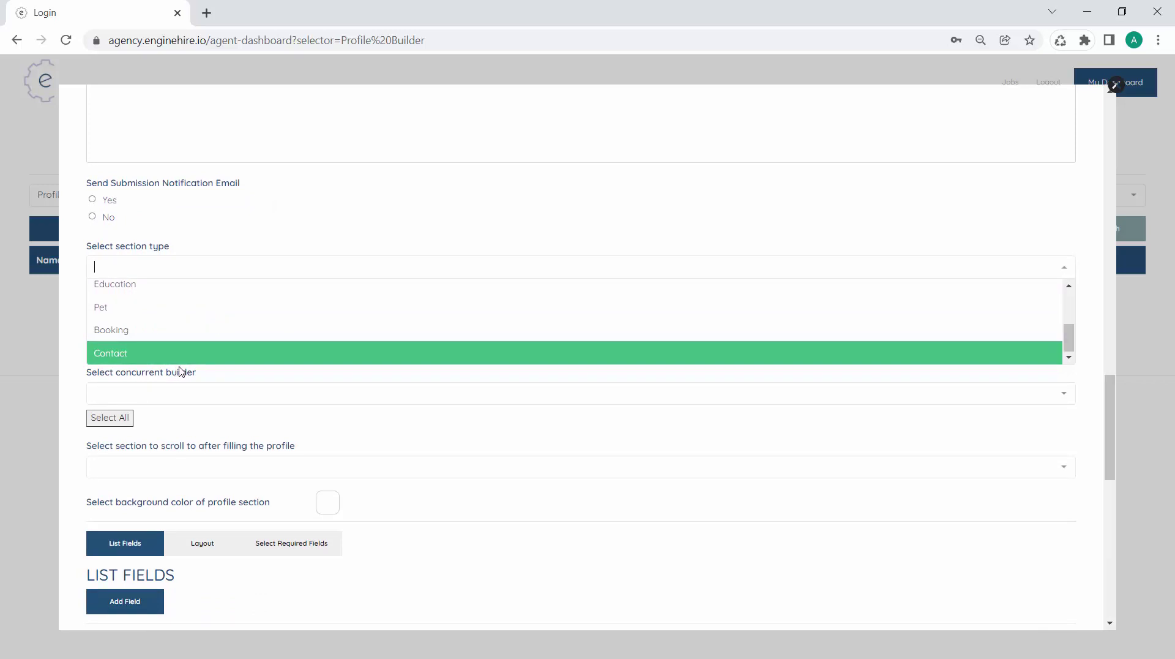
pyautogui.scroll(3, 135, 344)
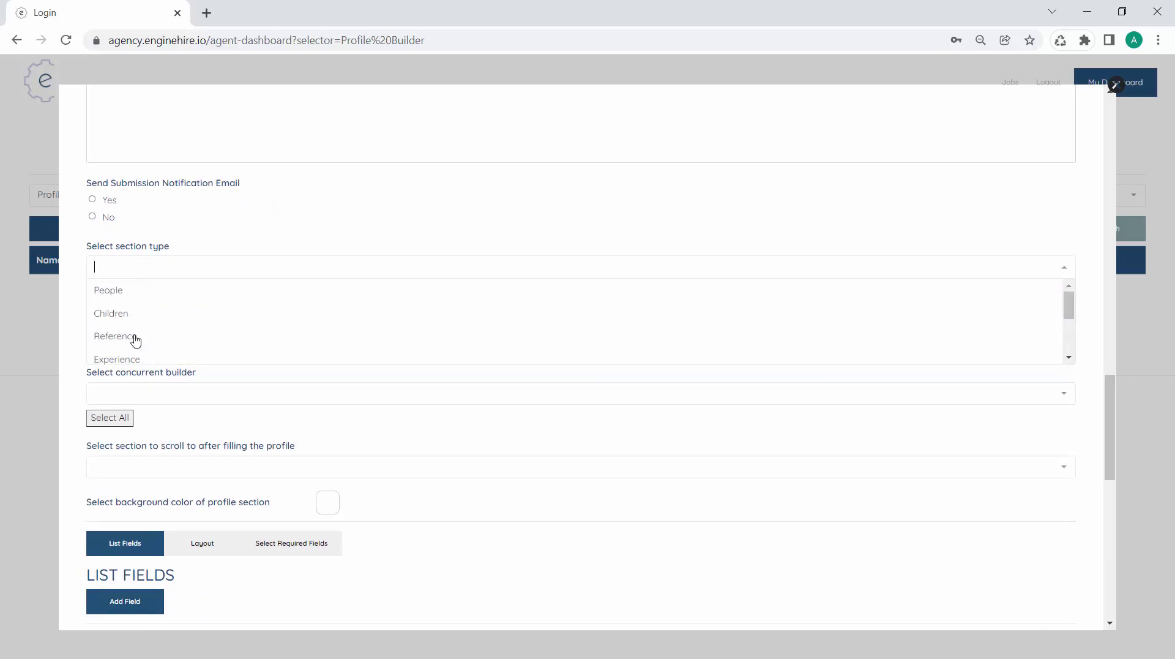
pyautogui.click(141, 291)
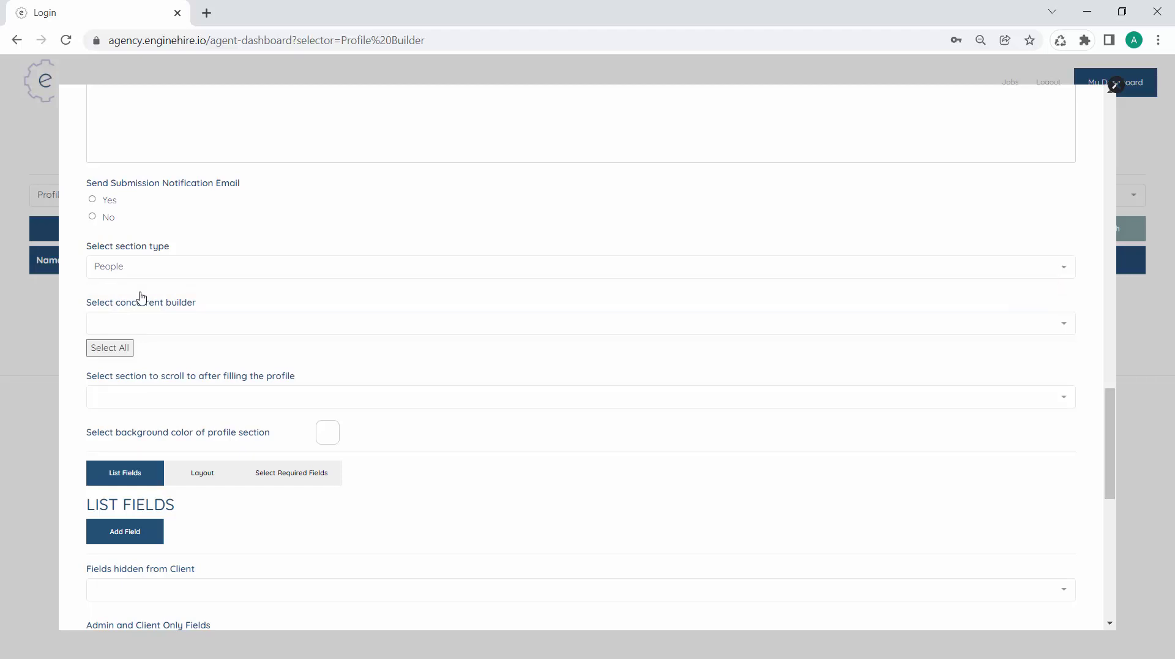
pyautogui.tripleClick(124, 310)
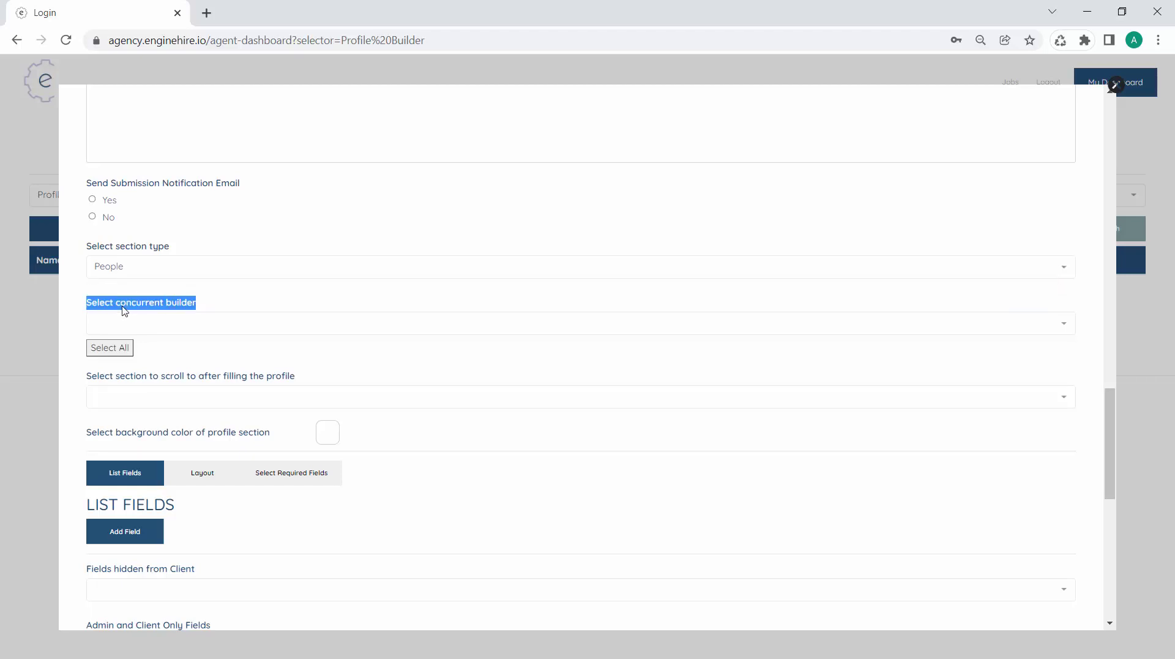
pyautogui.click(210, 308)
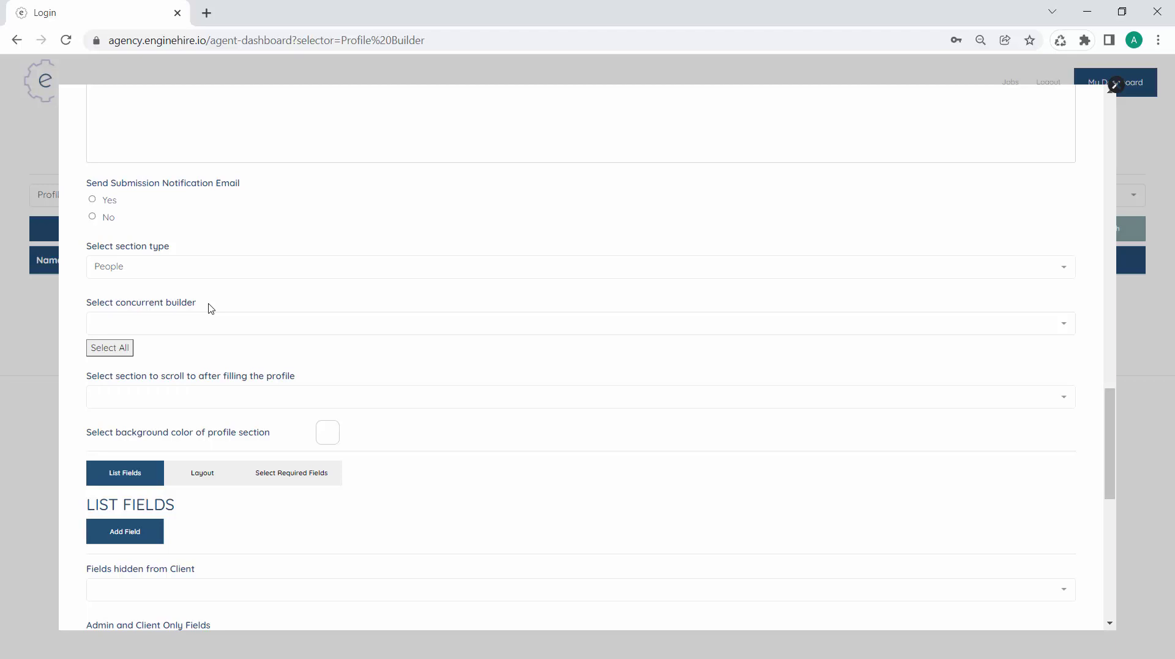
# Add a list field with 'First Name' as its field label and profile label
pyautogui.scroll(-2, 214, 343)
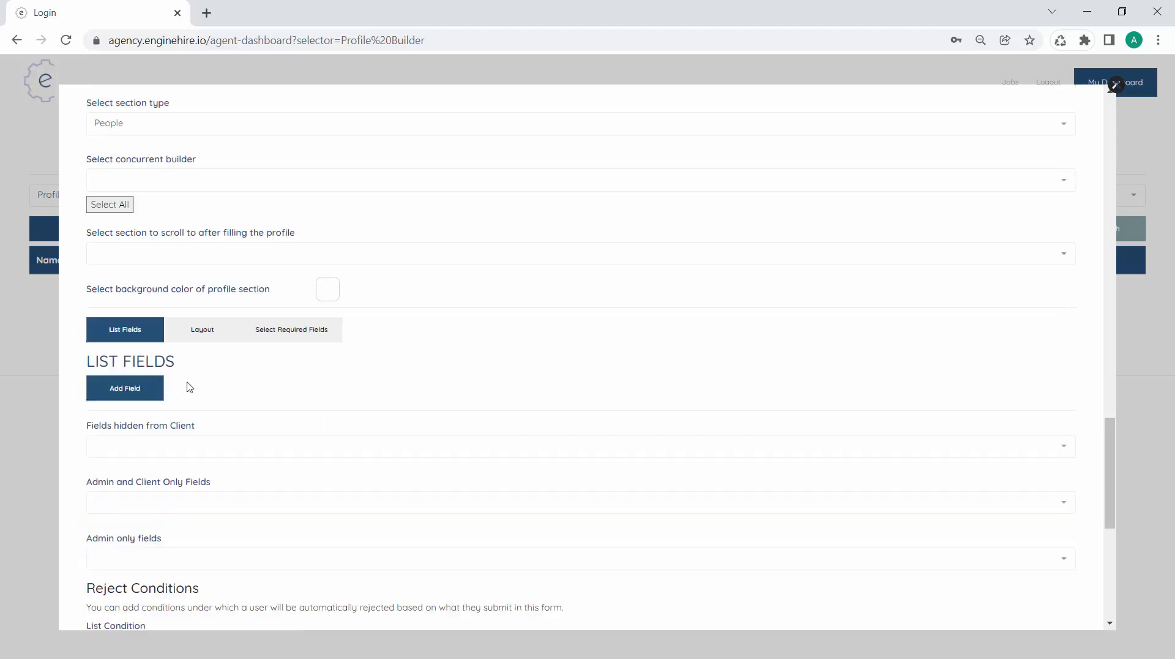
pyautogui.click(146, 395)
pyautogui.click(306, 395)
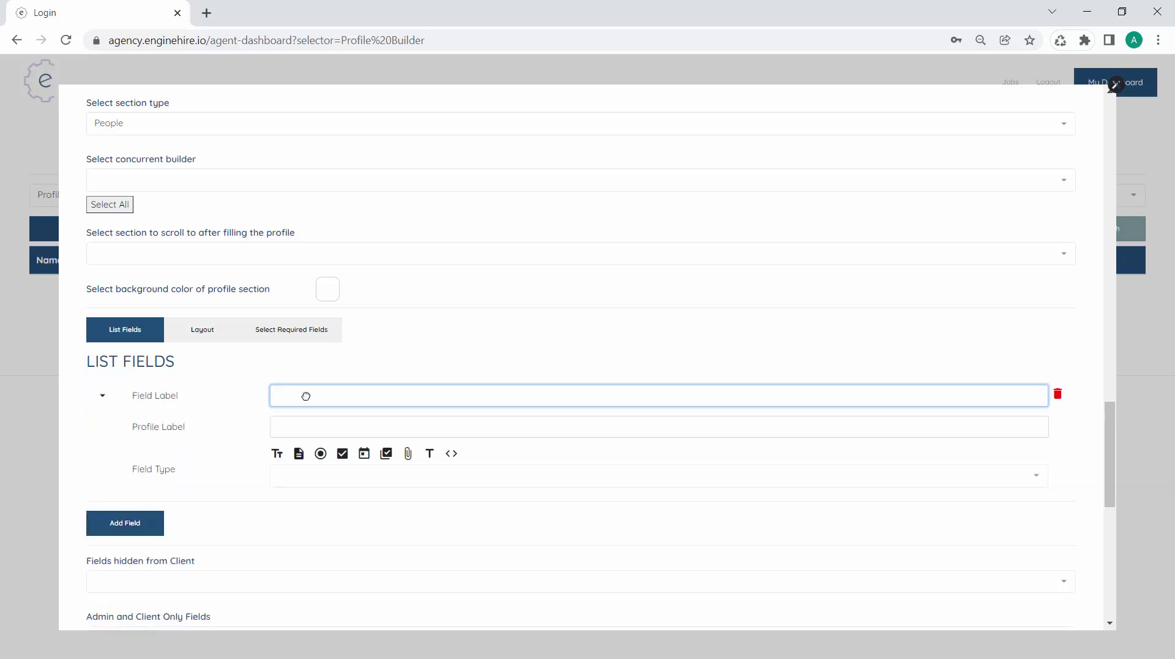
pyautogui.write('First Name')
pyautogui.press('Tab')
pyautogui.scroll(-1, 290, 409)
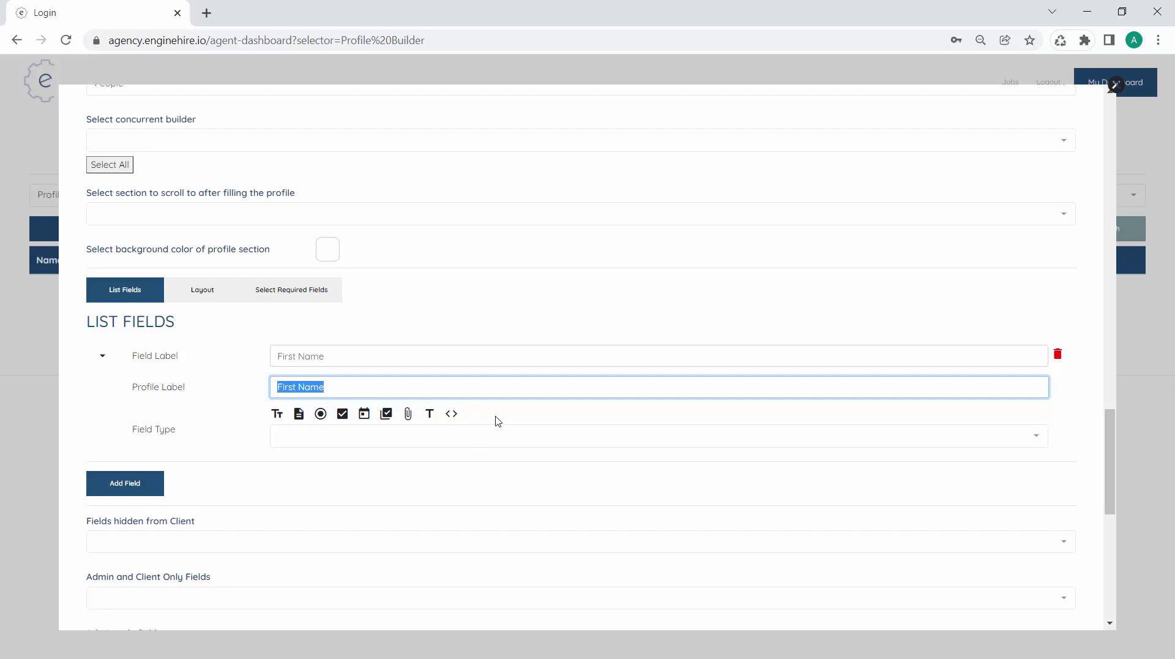
# Browse the Field Type options for the First Name field
pyautogui.click(467, 432)
pyautogui.scroll(-3, 435, 475)
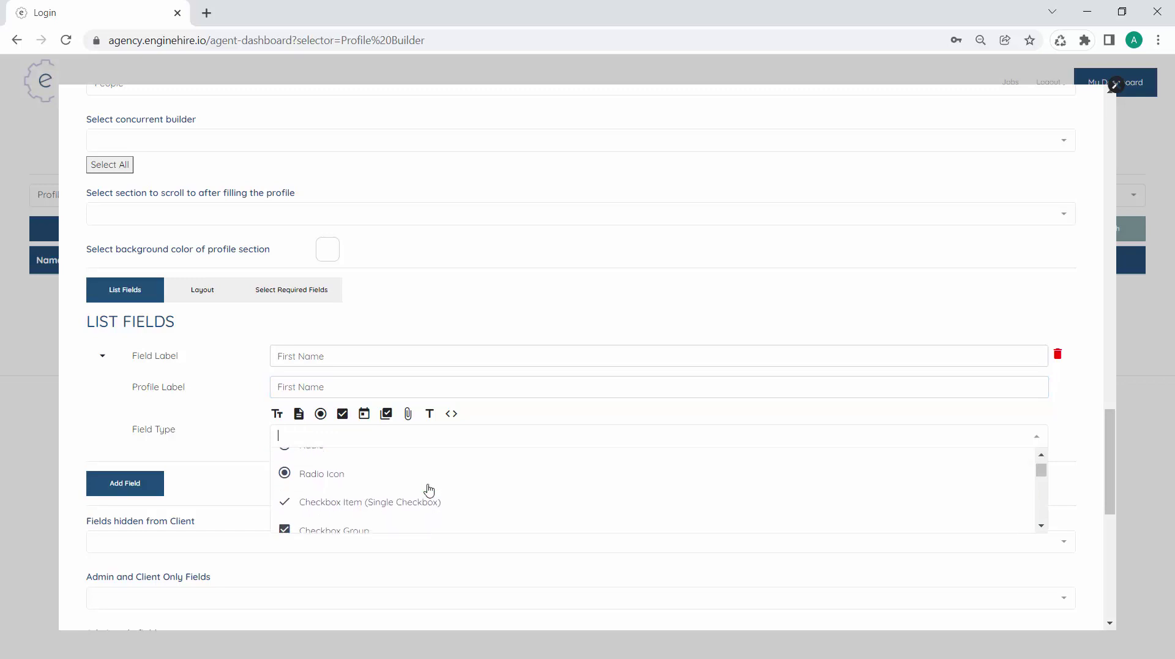
pyautogui.scroll(-5, 438, 494)
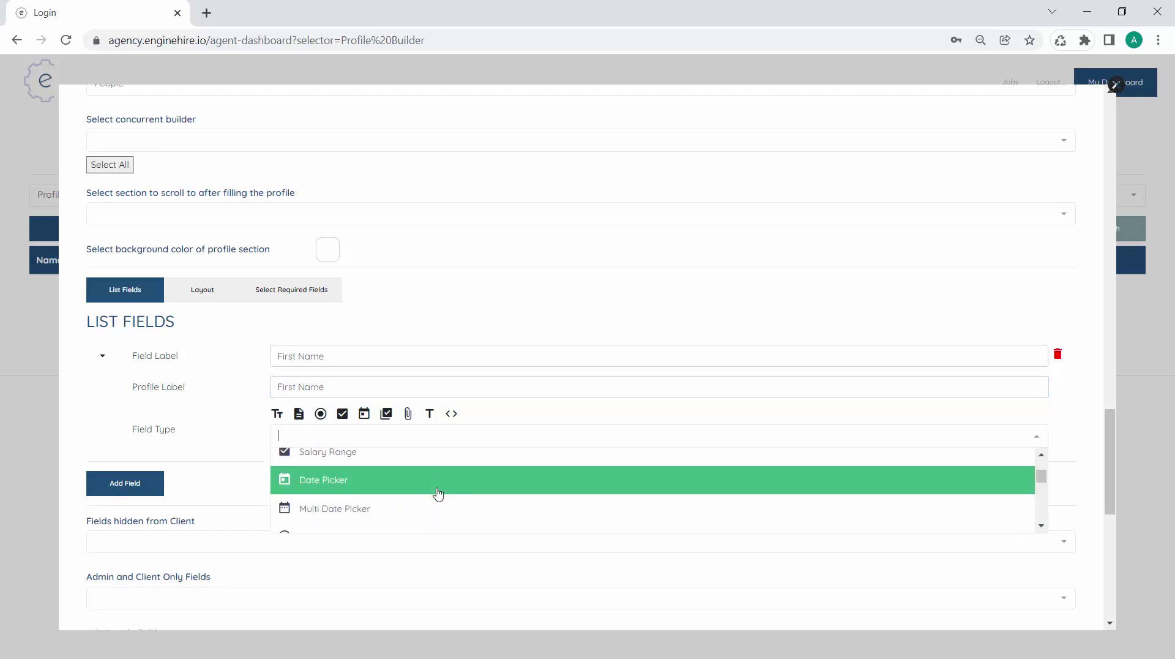
pyautogui.scroll(-3, 438, 493)
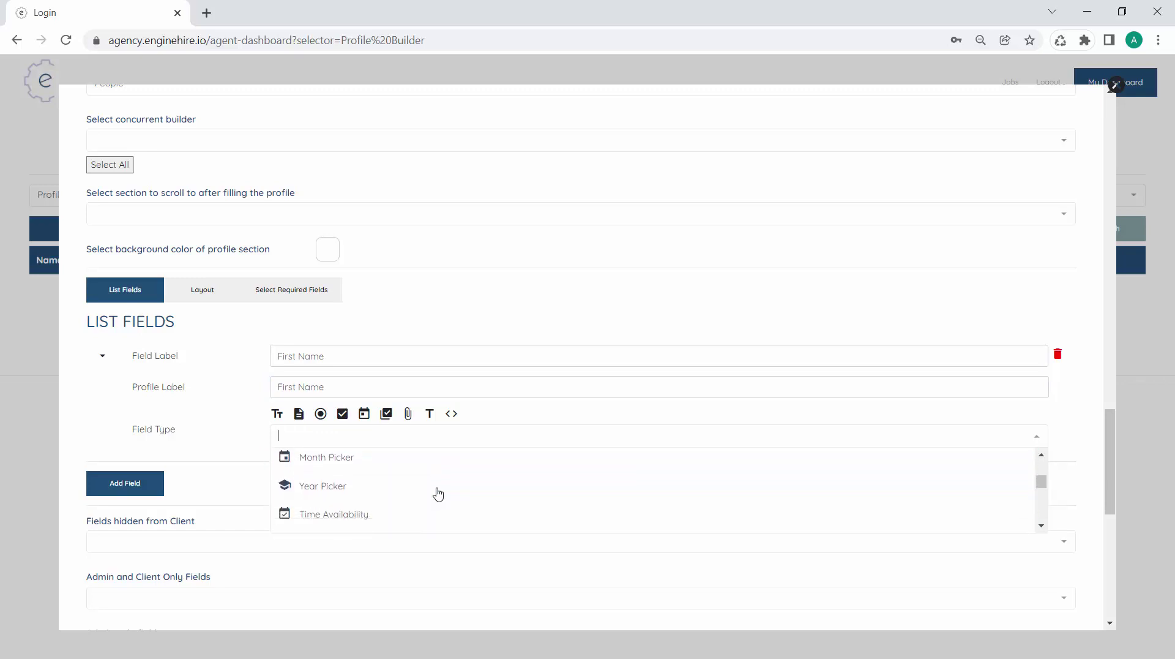
pyautogui.scroll(-5, 438, 493)
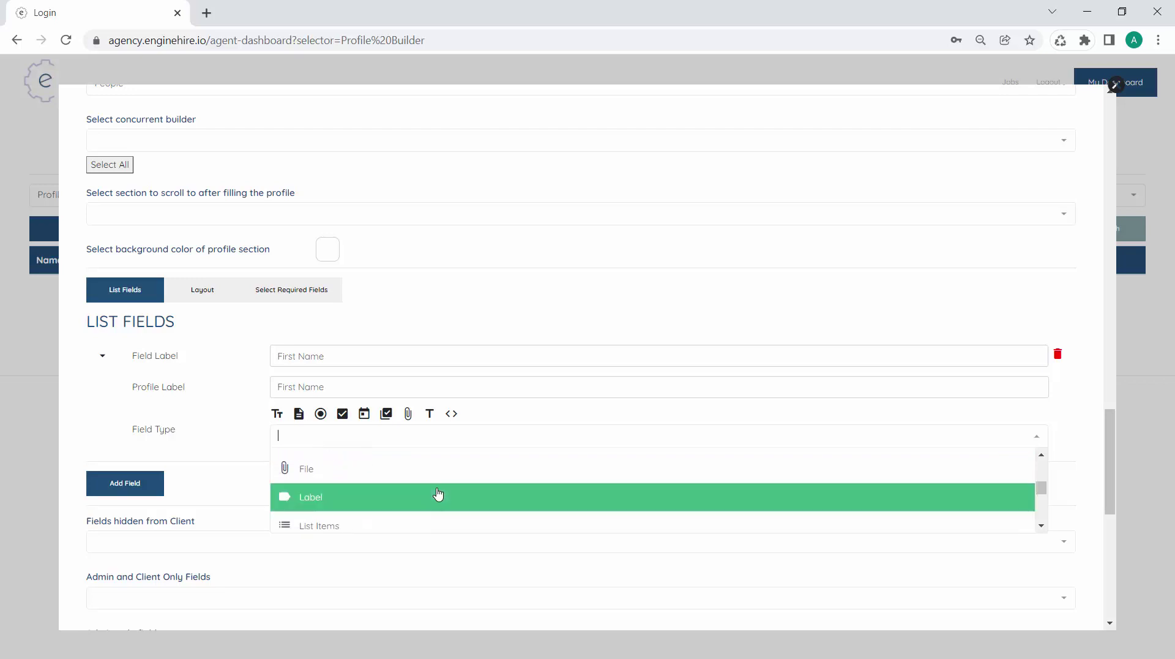
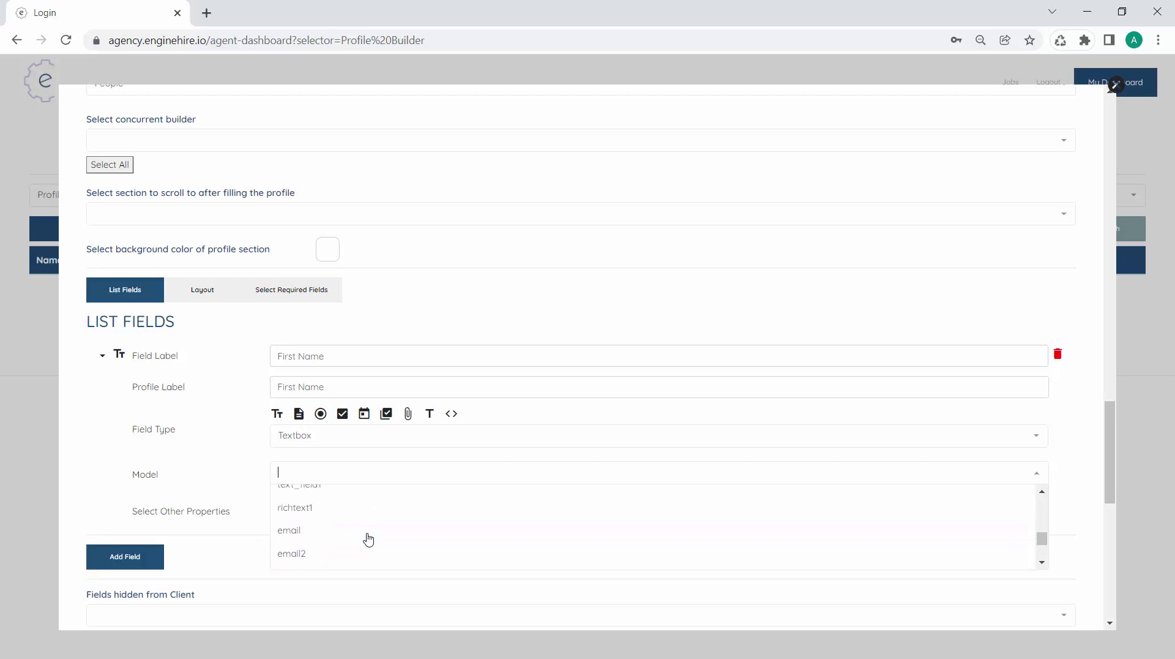
# Map the First Name field to the first_name model
pyautogui.scroll(-4, 368, 539)
pyautogui.scroll(-6, 368, 539)
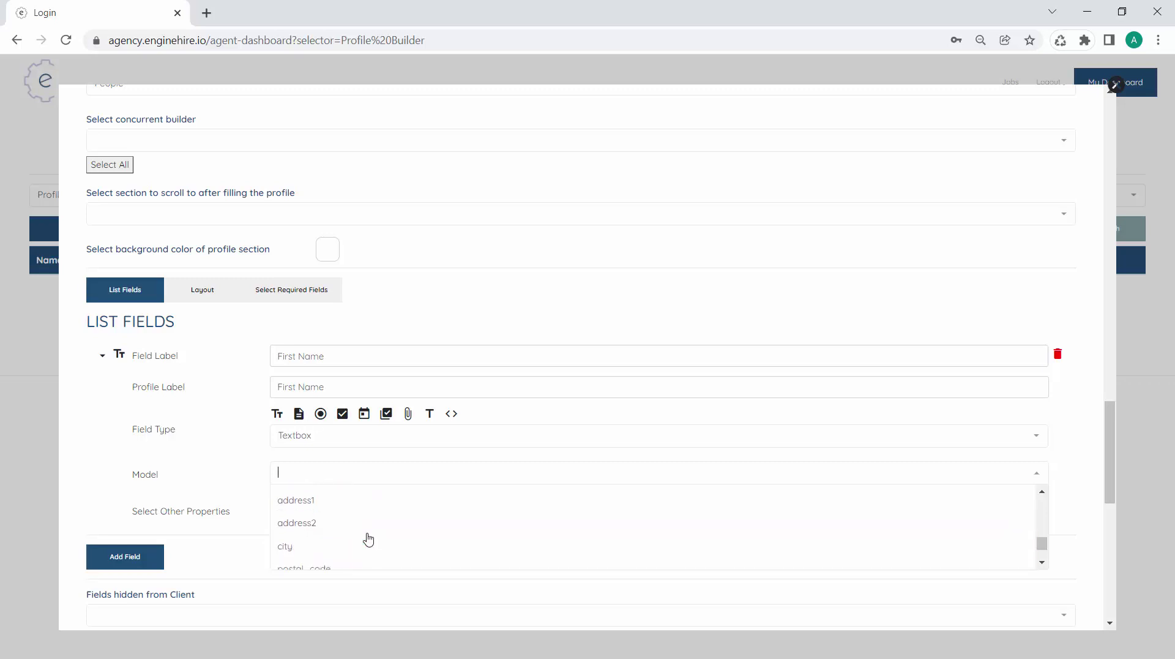
pyautogui.scroll(-1, 368, 539)
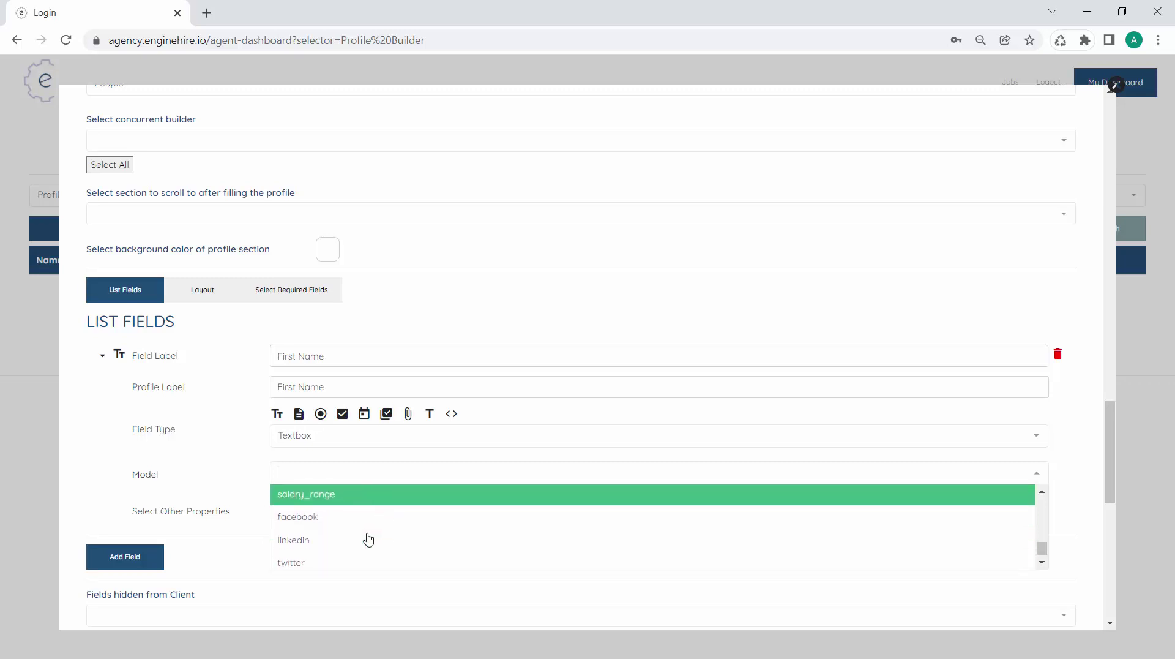
pyautogui.scroll(2, 368, 539)
pyautogui.scroll(9, 368, 540)
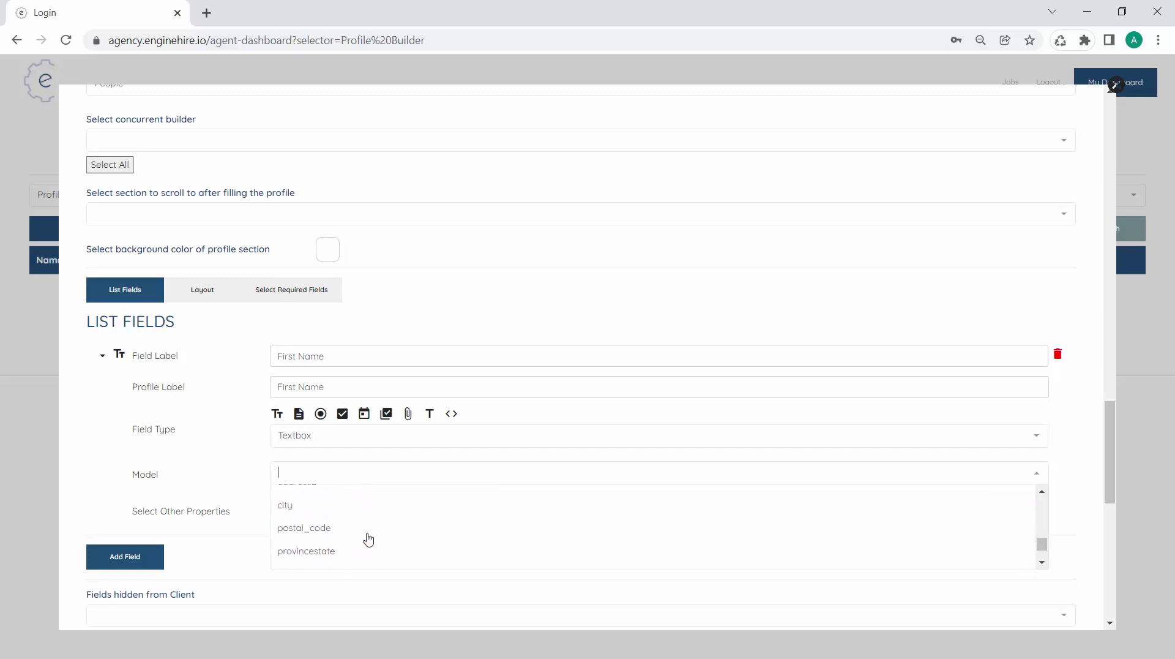
pyautogui.scroll(1, 368, 539)
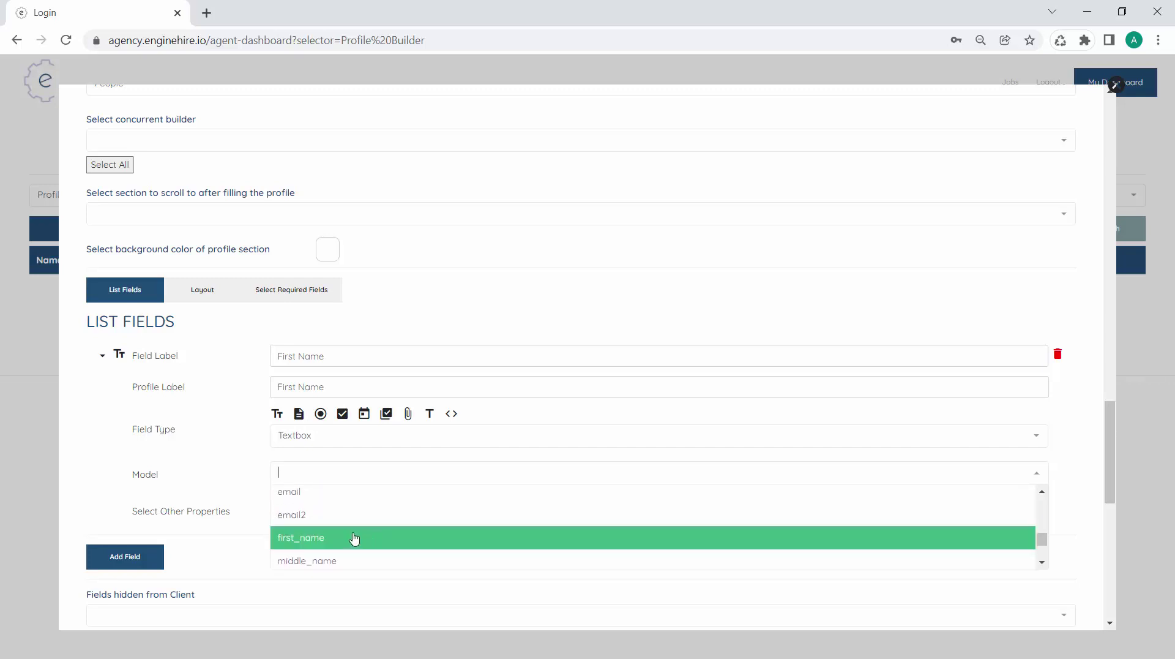
pyautogui.click(343, 539)
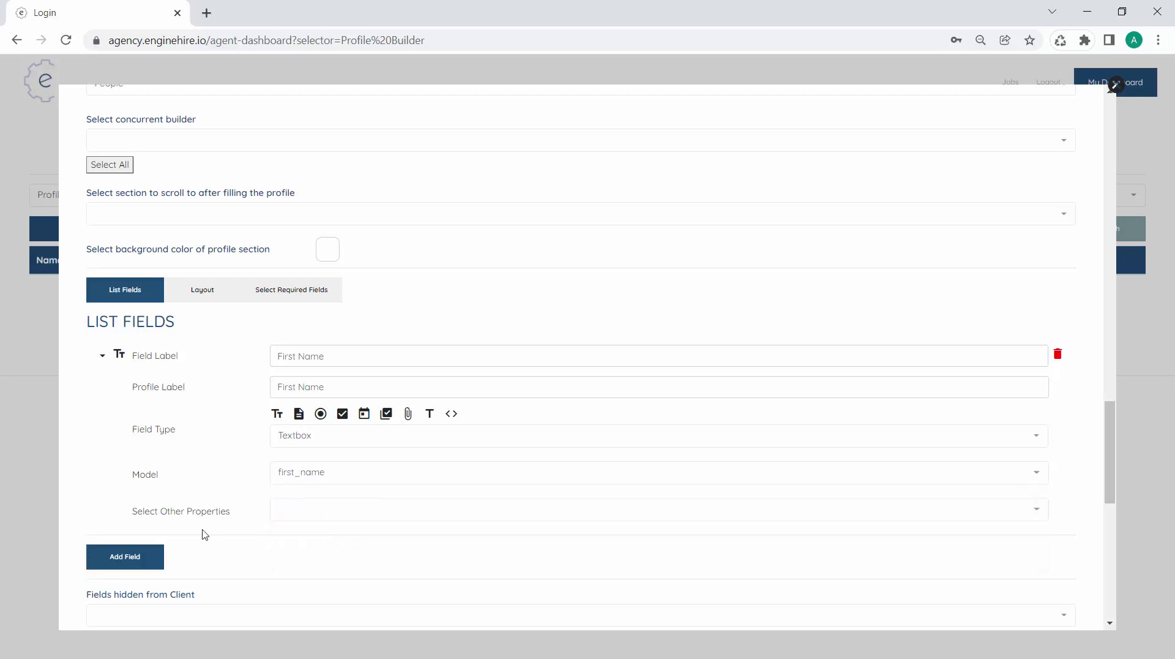
# Add a Last Name textbox field mapped to last_name
pyautogui.click(158, 556)
pyautogui.click(307, 432)
pyautogui.write('L')
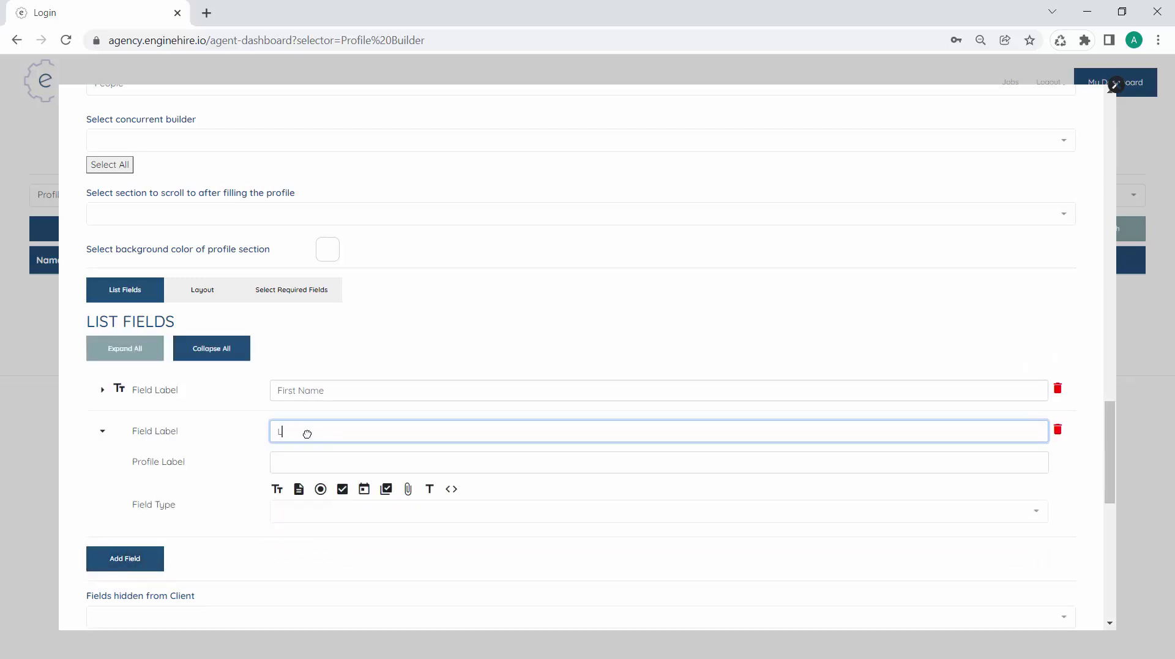
pyautogui.write('ast Name')
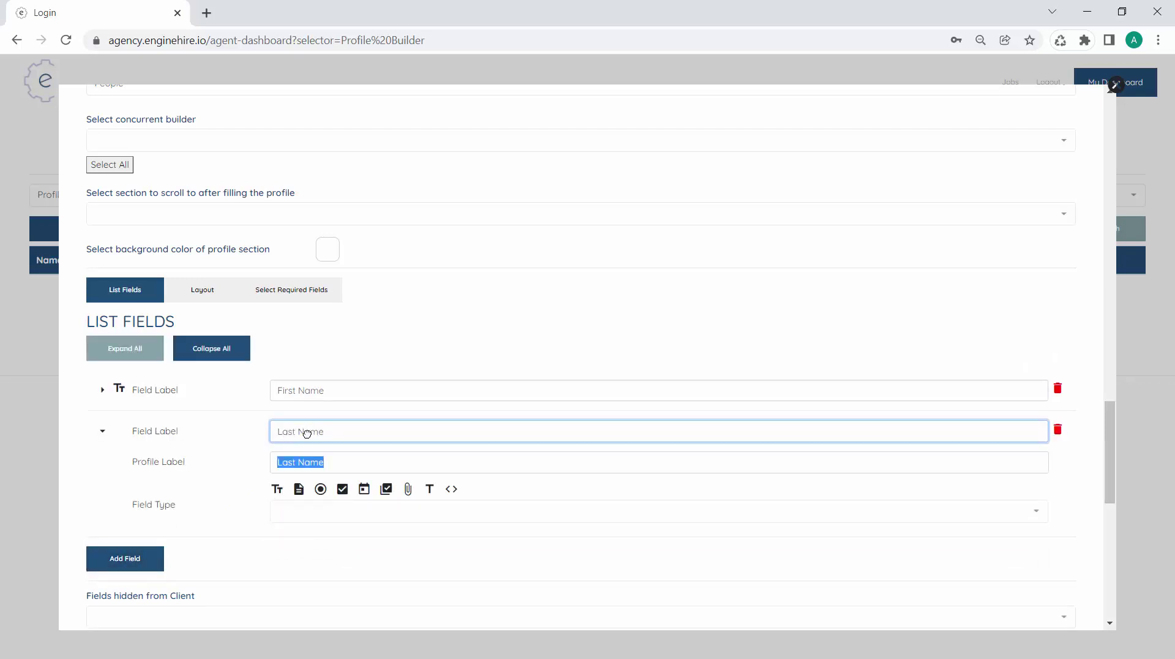
pyautogui.press('Tab')
pyautogui.click(277, 489)
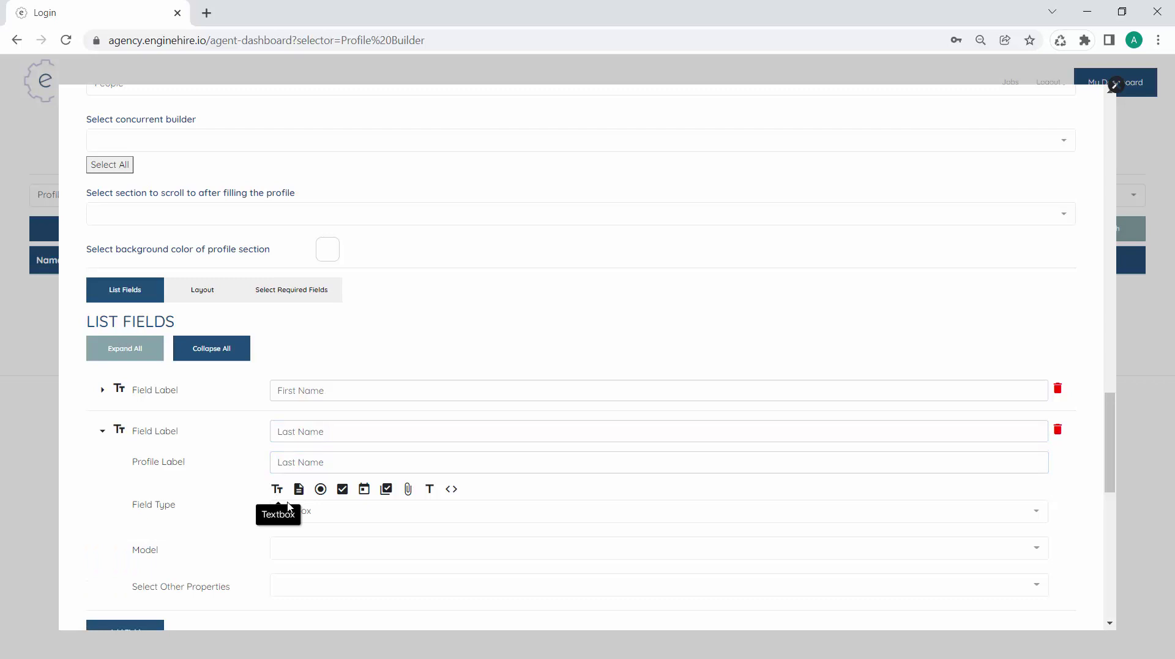
pyautogui.click(339, 547)
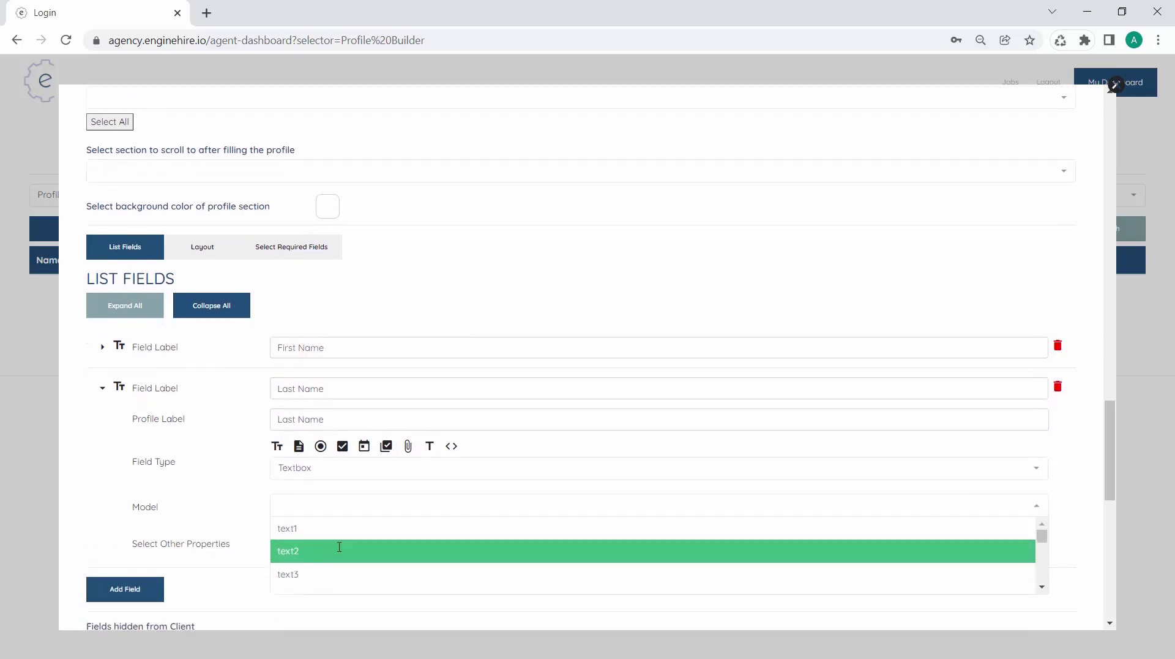
pyautogui.write('las')
pyautogui.click(340, 539)
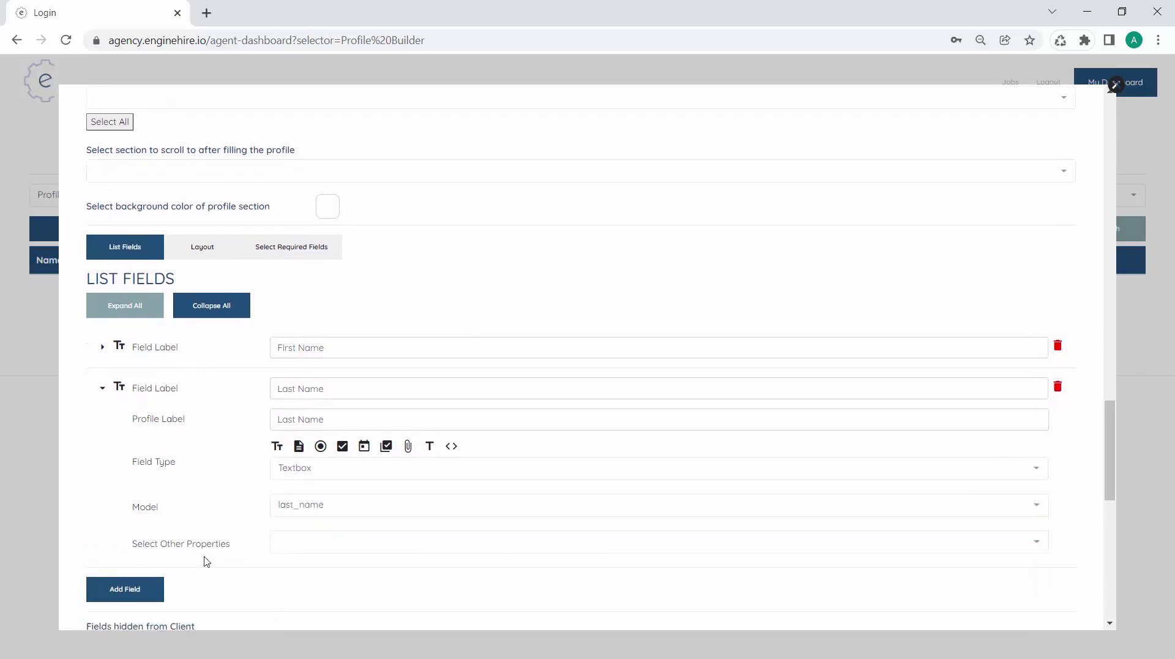
# Add a third field and begin entering its label
pyautogui.scroll(-1, 174, 570)
pyautogui.click(161, 552)
pyautogui.click(327, 394)
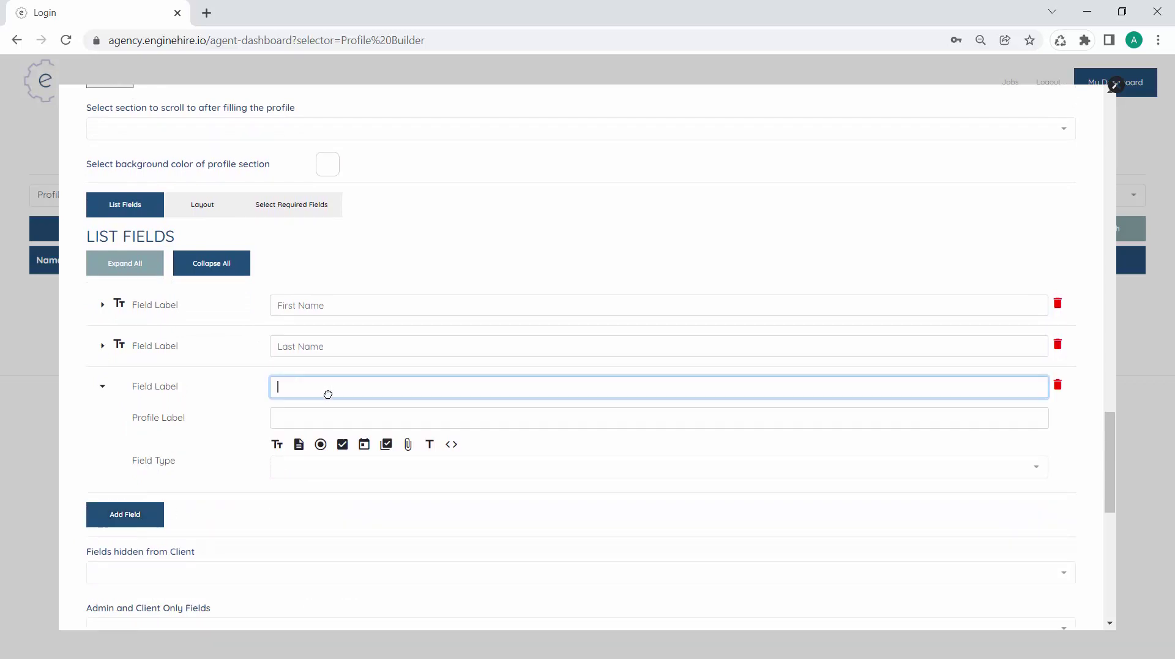
# Label the third field Email, make it a textbox, and map it to email
pyautogui.write('Email')
pyautogui.press('Tab')
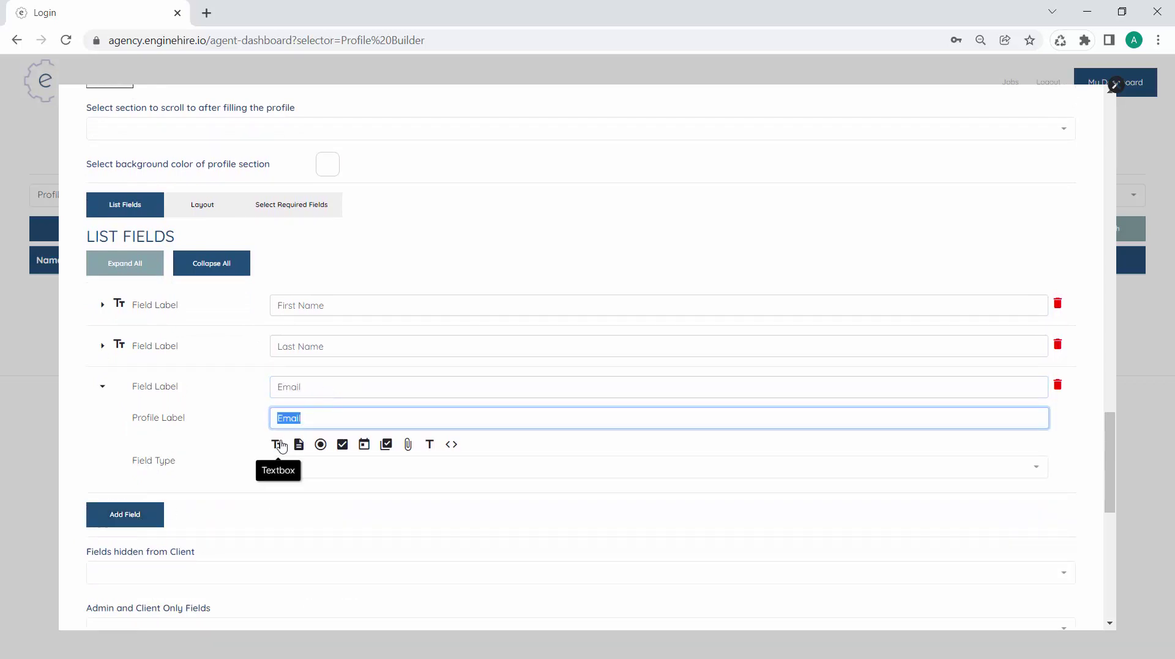
pyautogui.click(277, 444)
pyautogui.click(317, 505)
pyautogui.write('email')
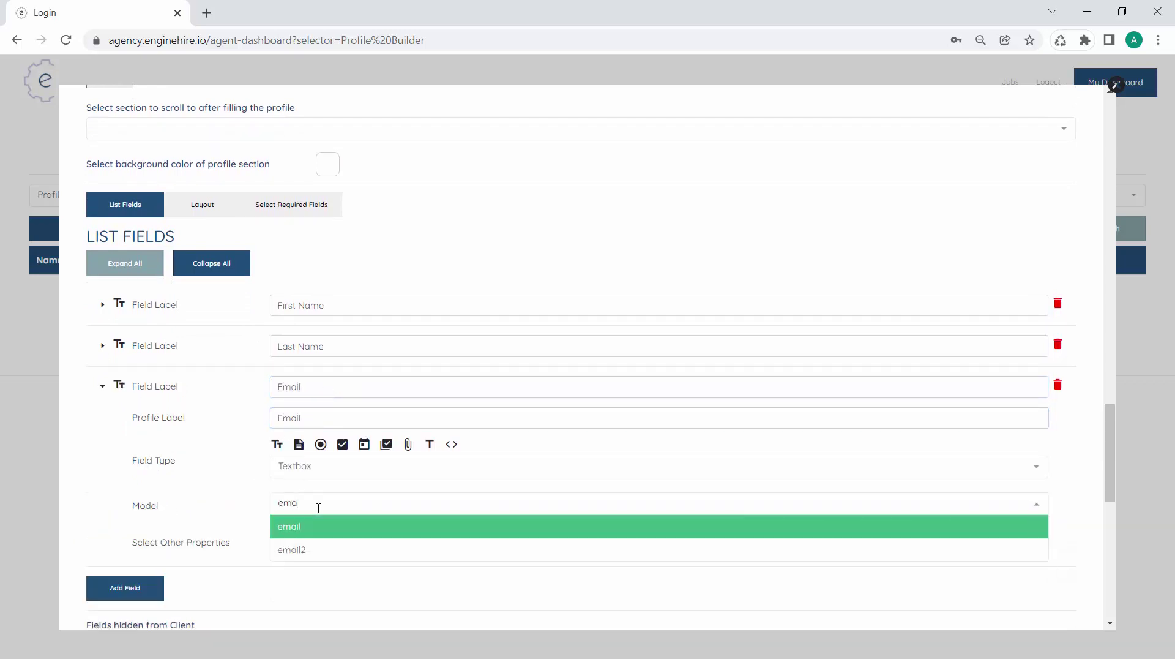
pyautogui.click(303, 525)
# Browse the Select Other Properties list without choosing any, then add a fourth field
pyautogui.click(292, 543)
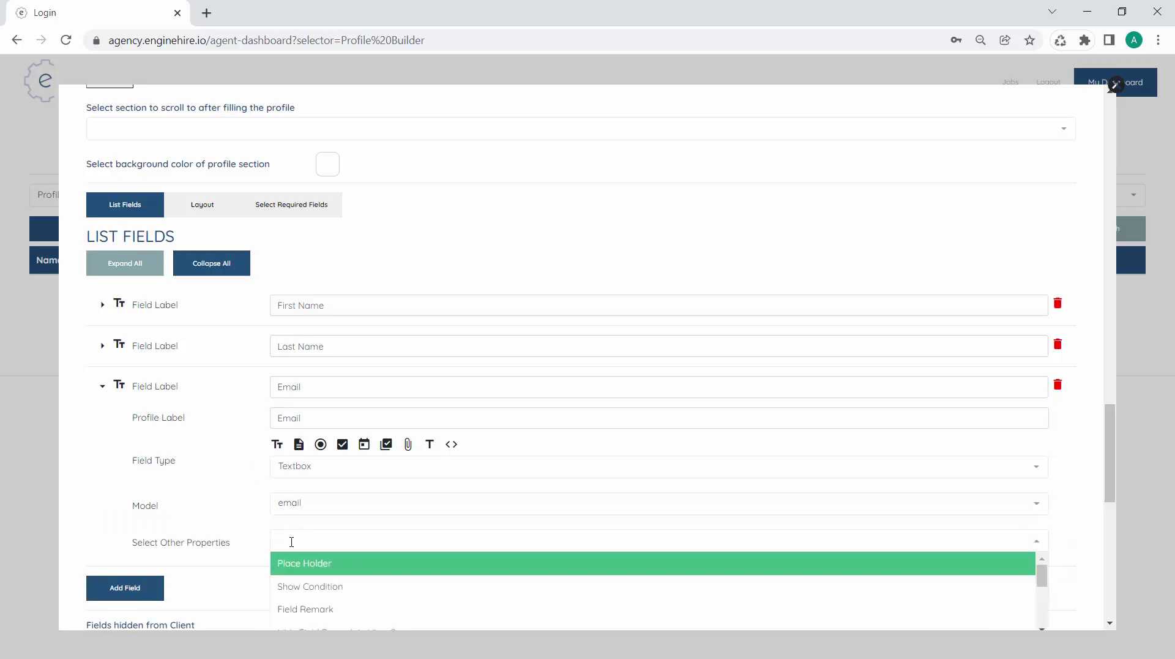
pyautogui.click(246, 549)
pyautogui.scroll(-1, 263, 533)
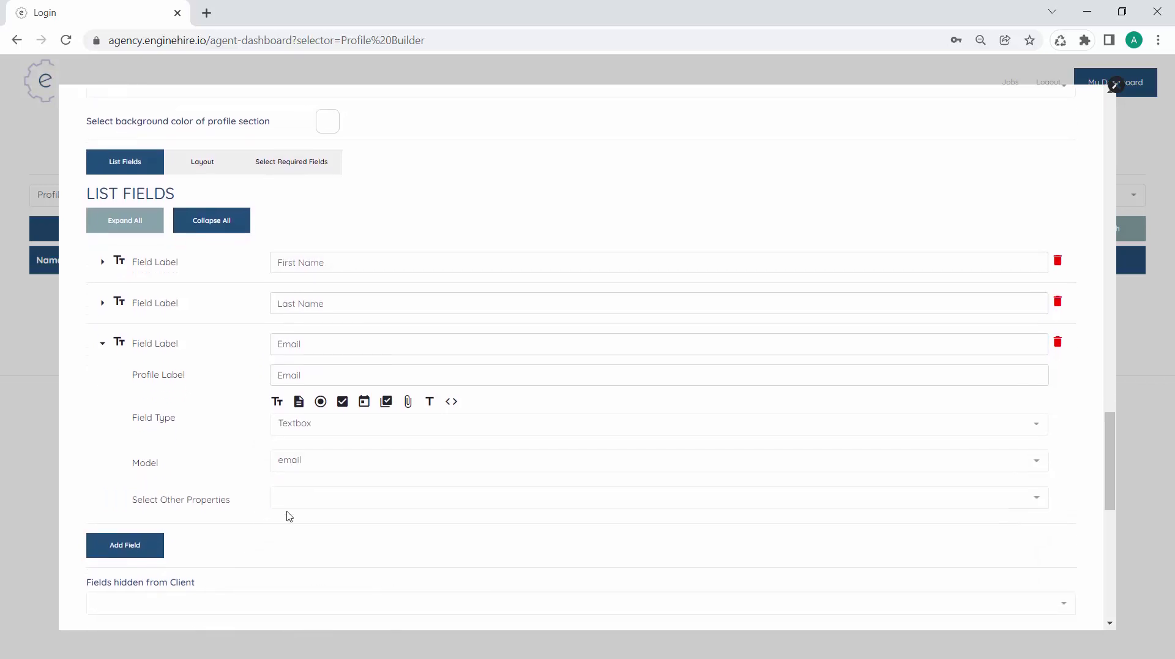
pyautogui.click(303, 502)
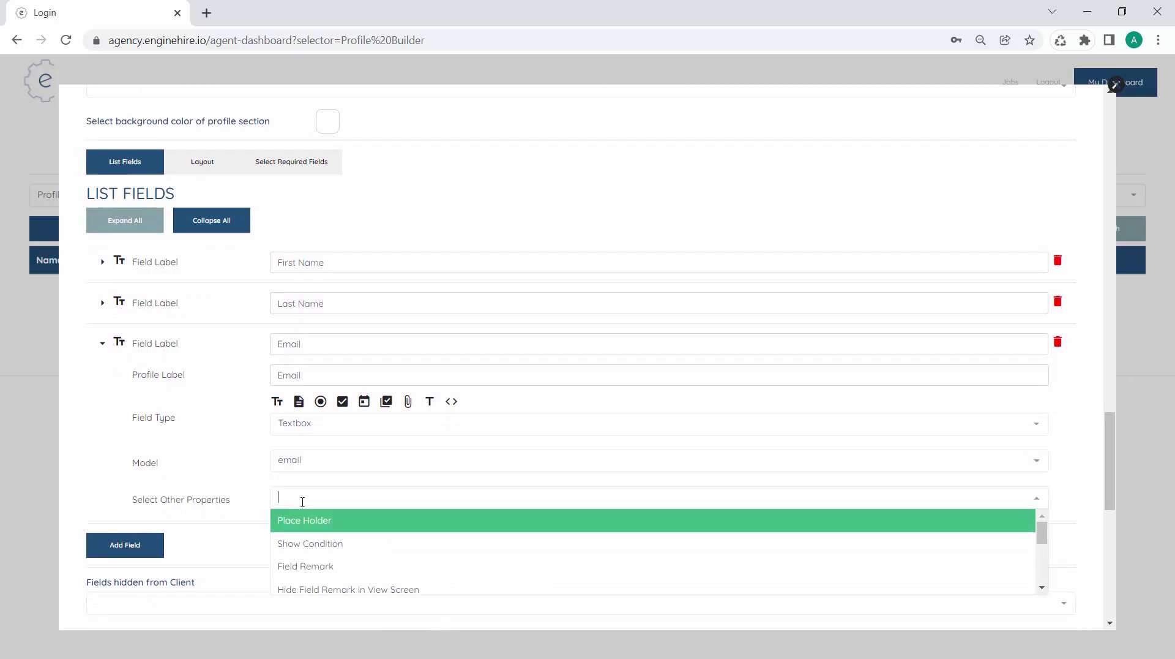
pyautogui.scroll(-1, 202, 495)
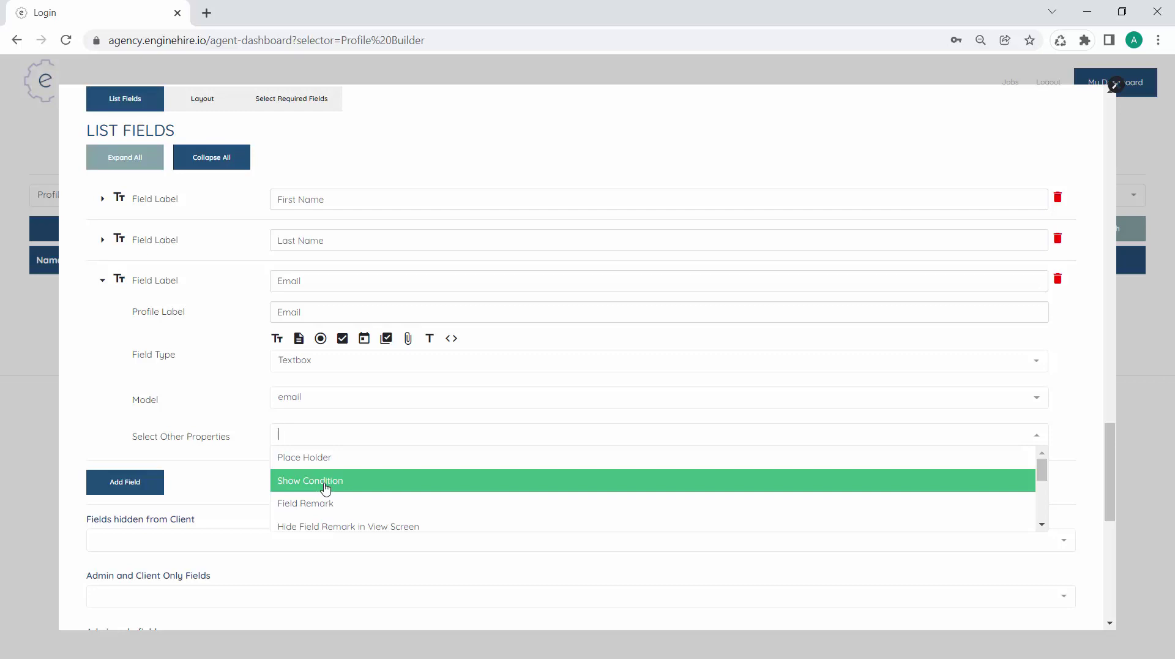
pyautogui.scroll(-1, 321, 502)
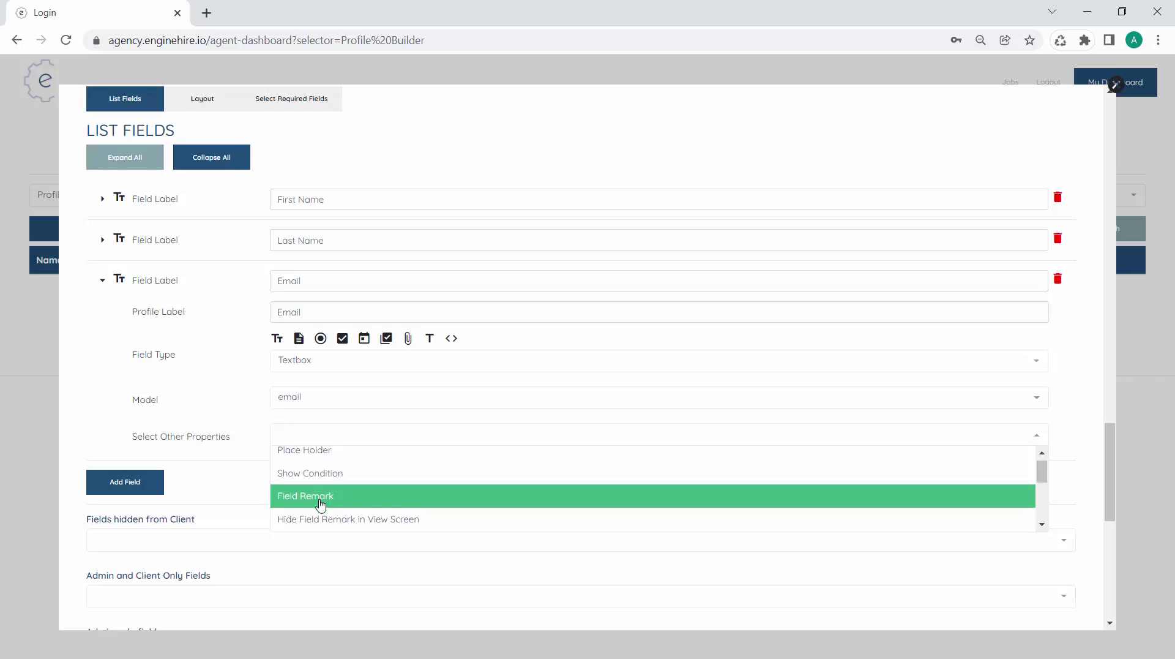
pyautogui.scroll(-5, 321, 503)
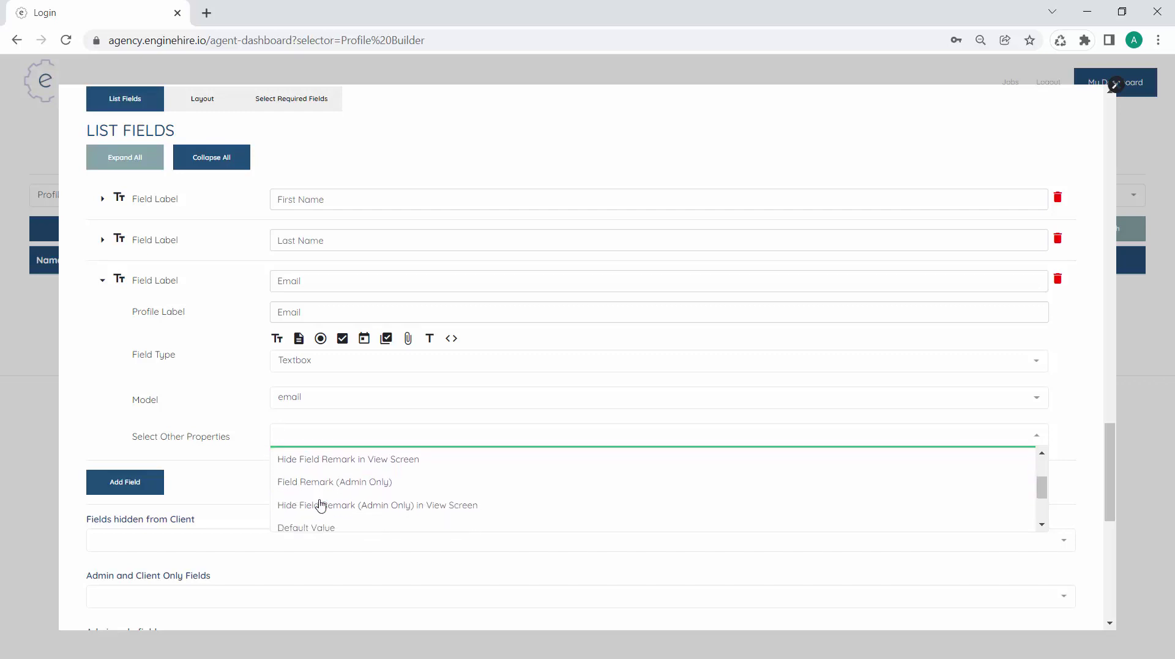
pyautogui.scroll(1, 321, 503)
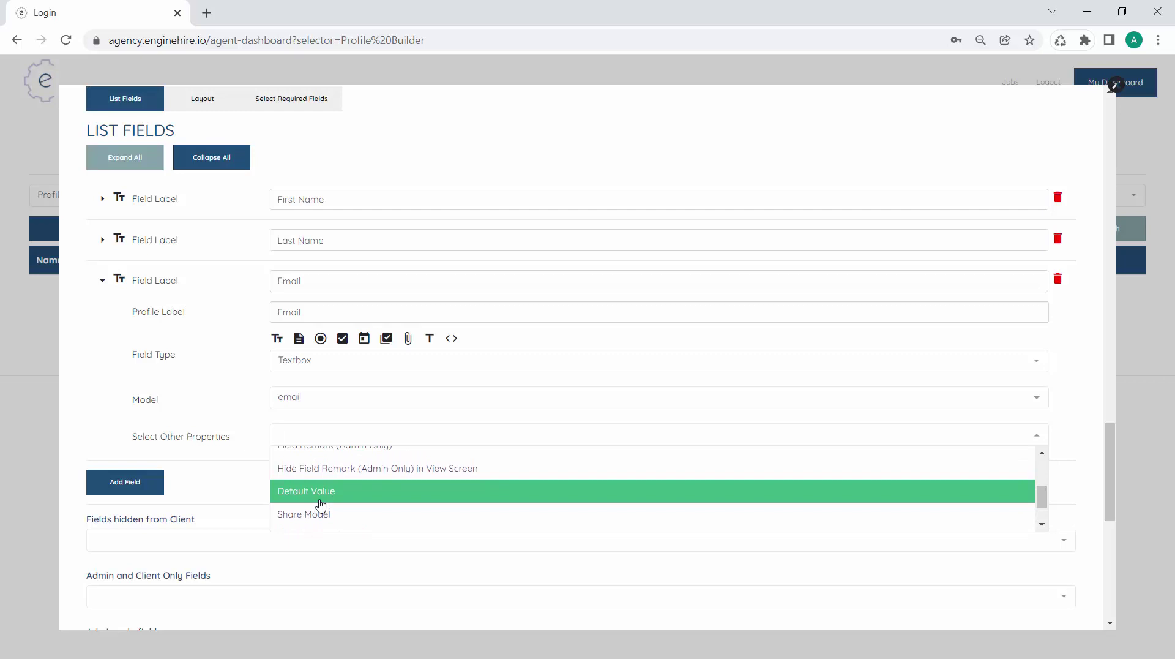
pyautogui.scroll(-1, 321, 503)
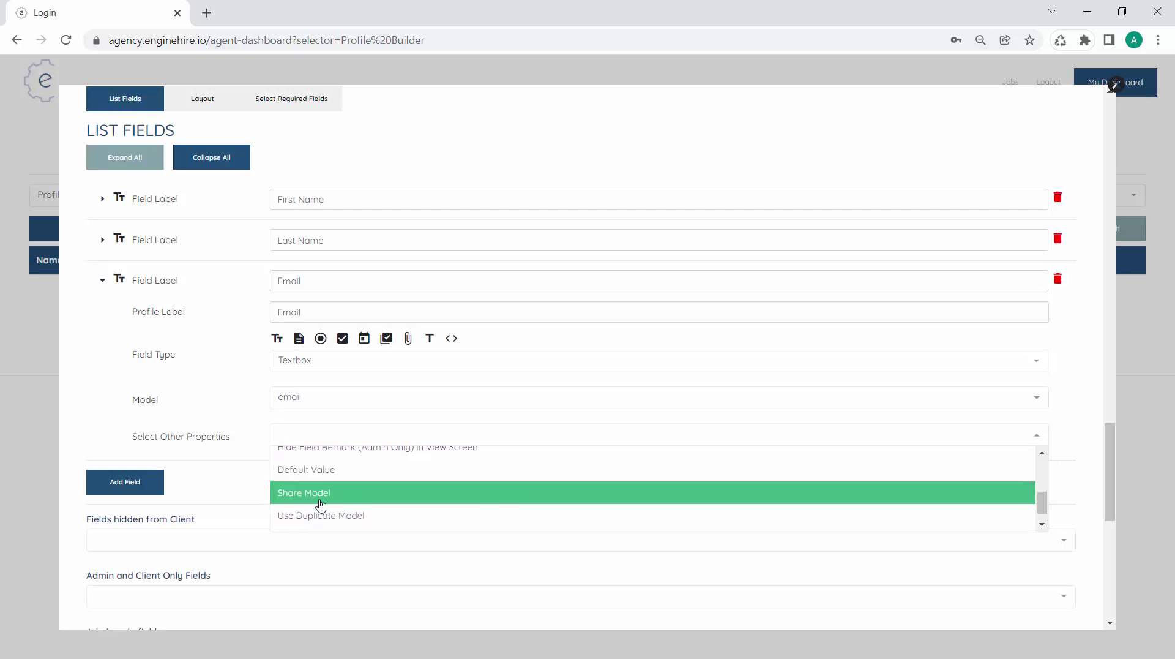
pyautogui.scroll(-1, 320, 504)
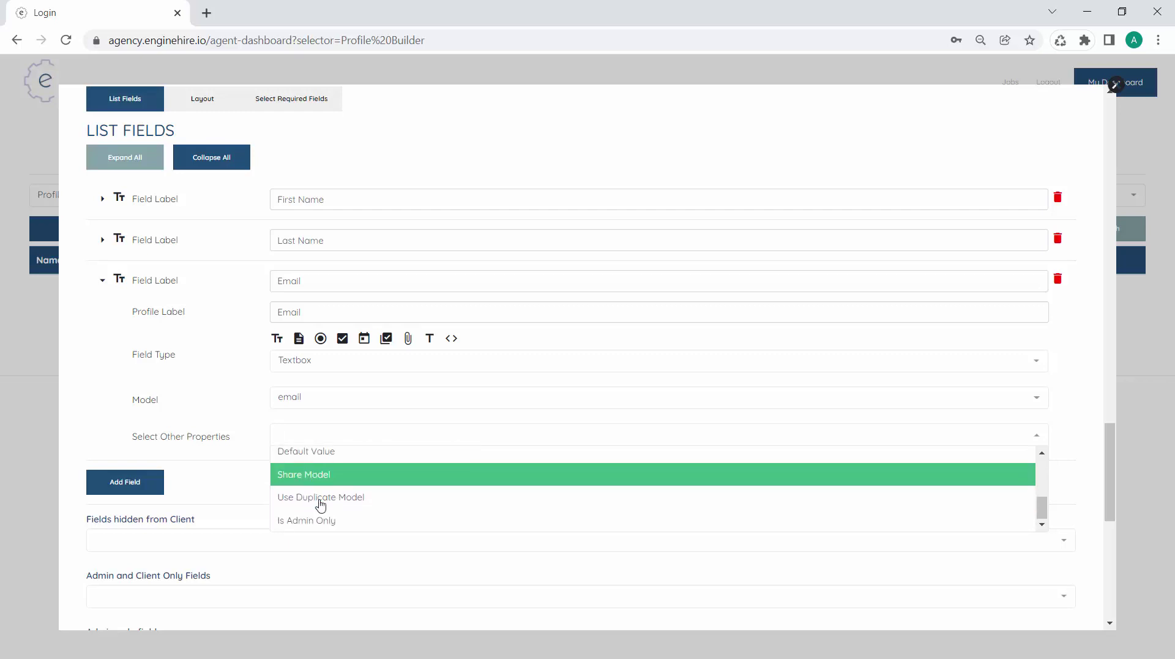
pyautogui.click(226, 477)
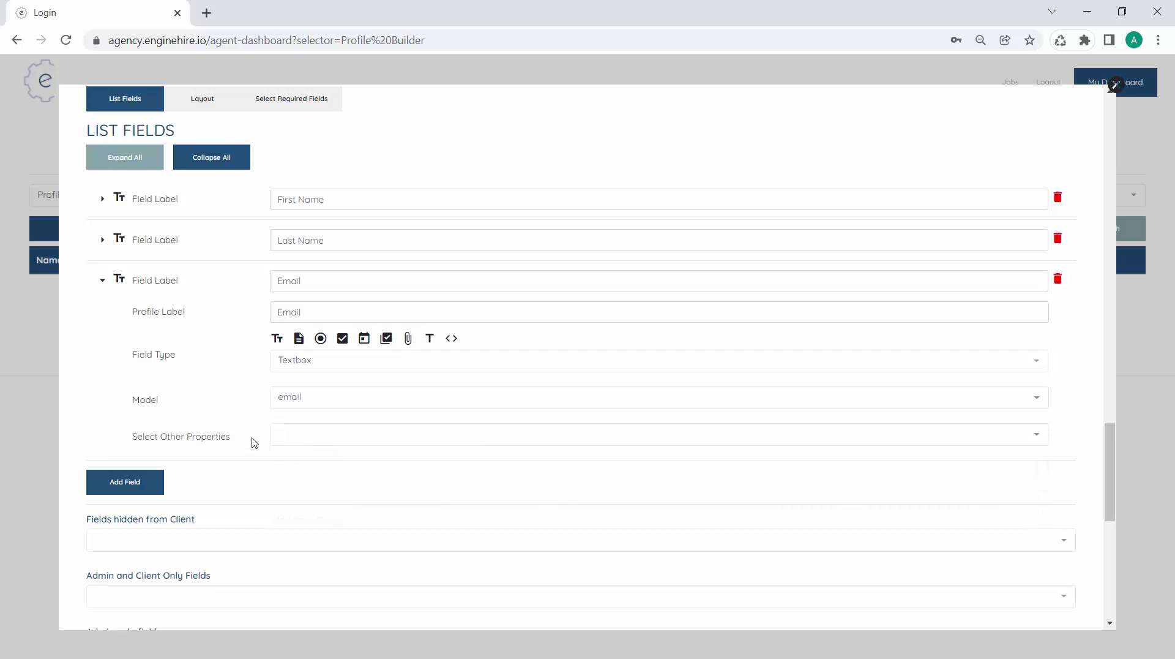
pyautogui.click(278, 431)
pyautogui.scroll(3, 320, 509)
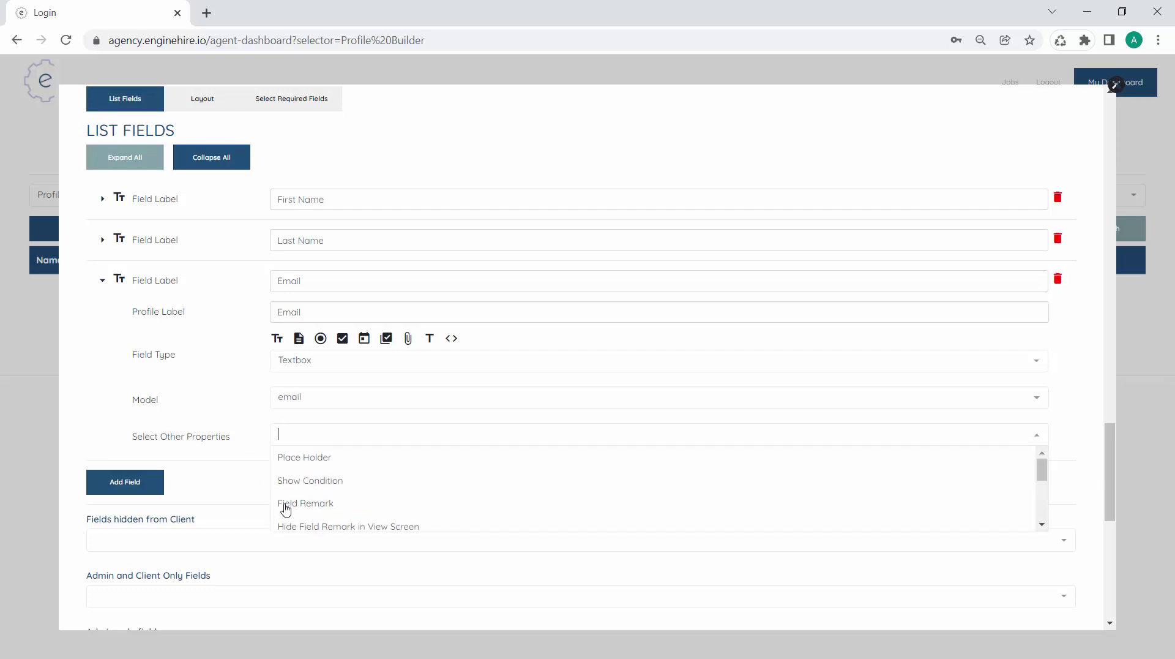
pyautogui.click(221, 460)
pyautogui.click(147, 482)
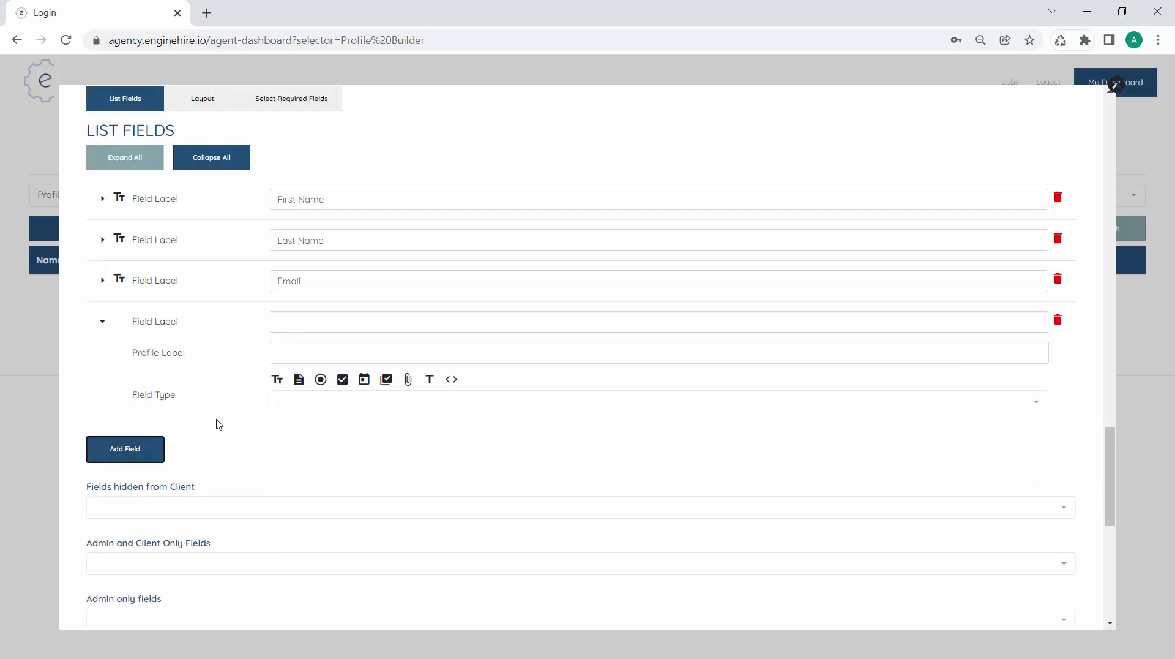
# Label the fourth field Phone, make it a textbox, and map it to the phone model
pyautogui.click(313, 330)
pyautogui.write('Phone')
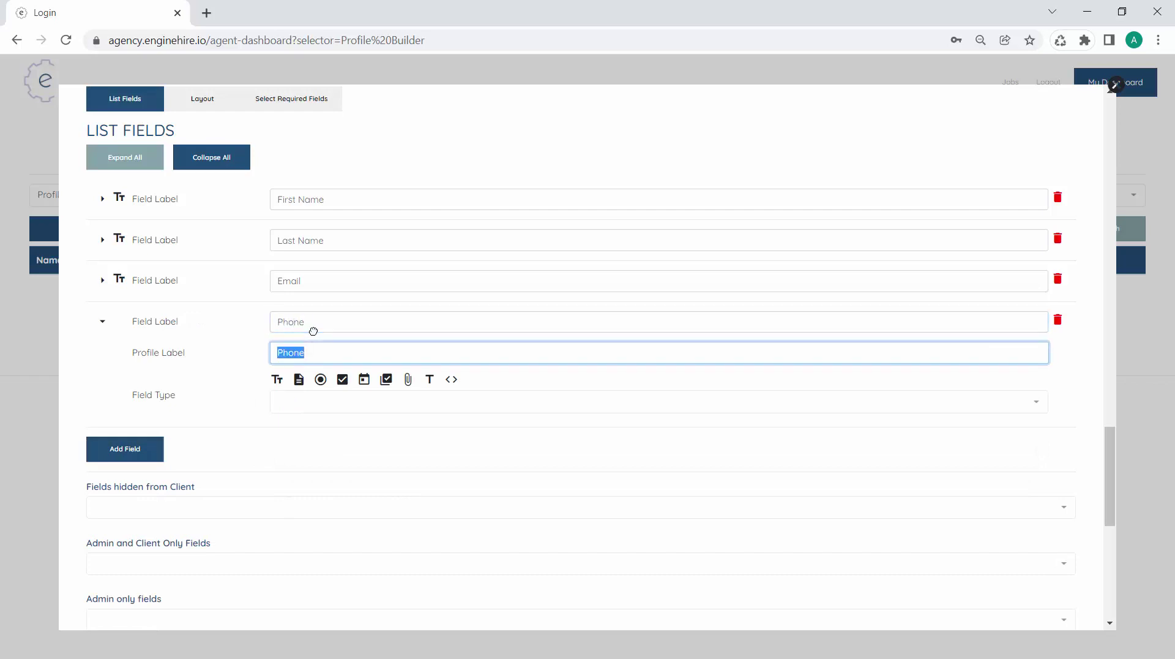
pyautogui.click(277, 378)
pyautogui.click(318, 451)
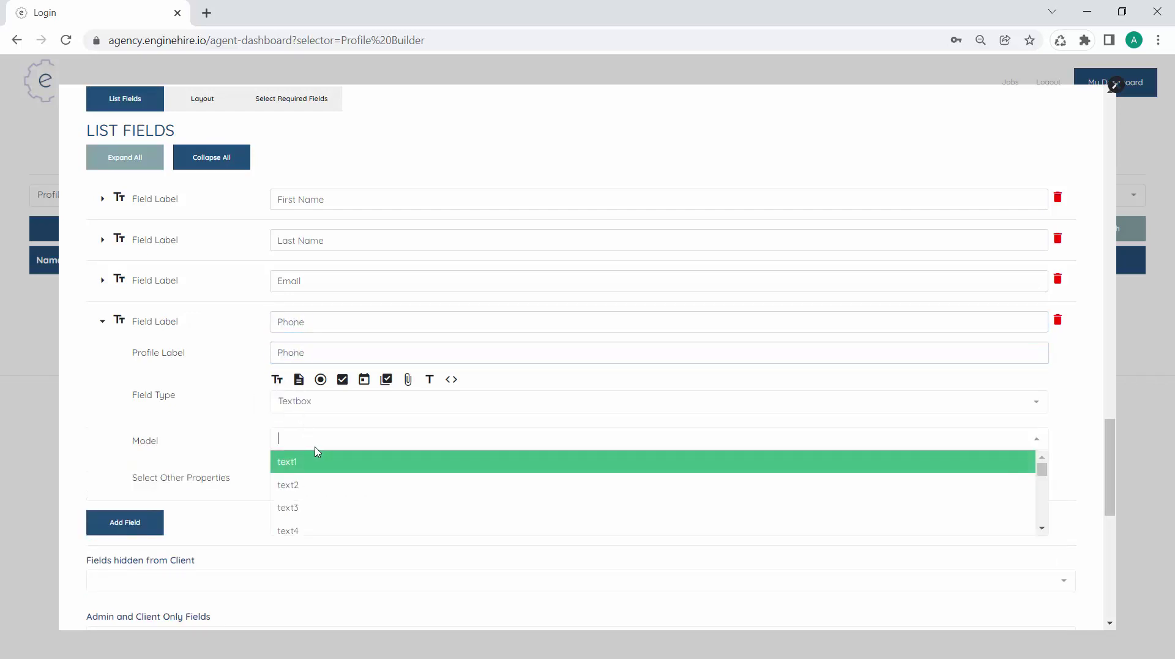
pyautogui.write('pho')
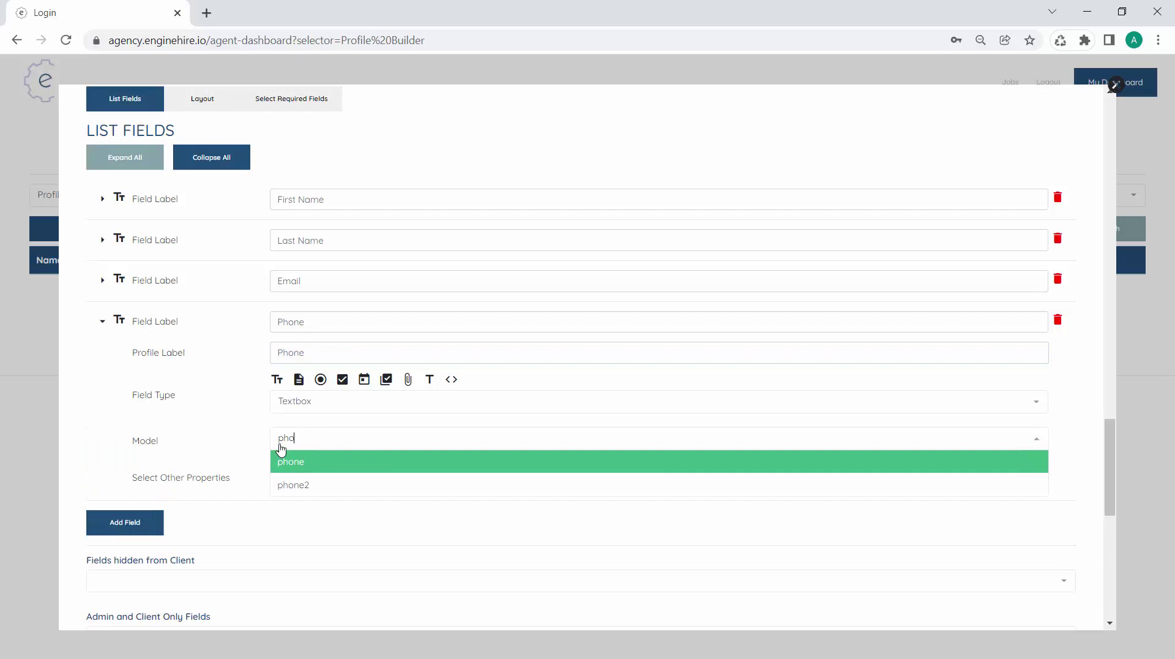
pyautogui.write('n')
pyautogui.click(284, 461)
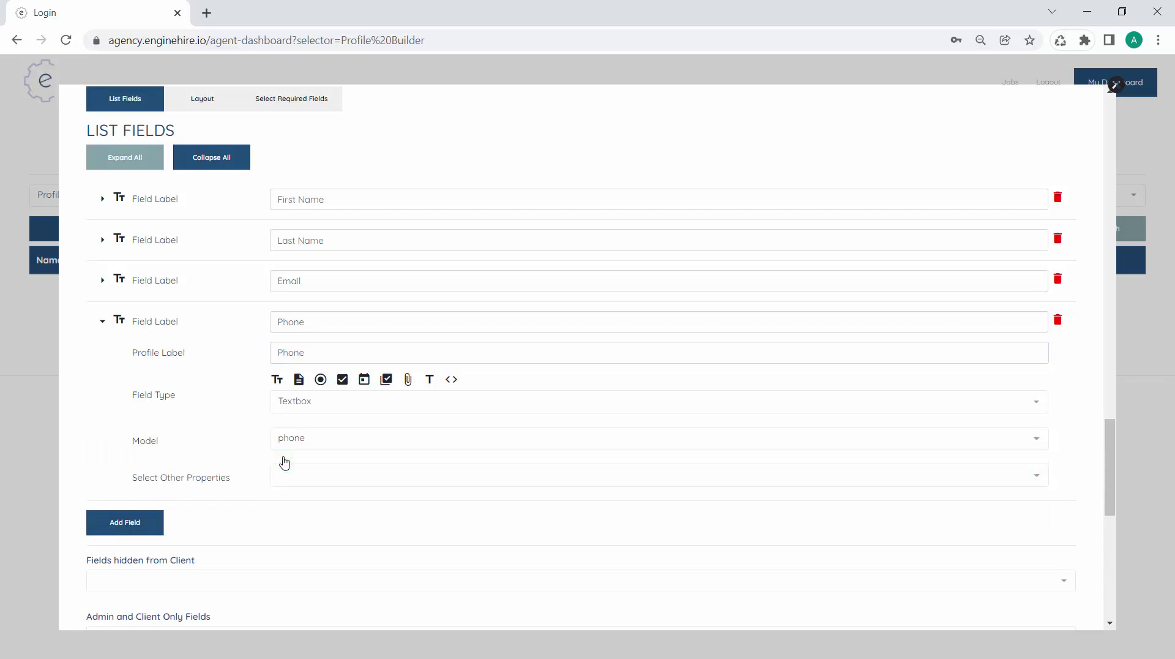
pyautogui.scroll(1, 203, 383)
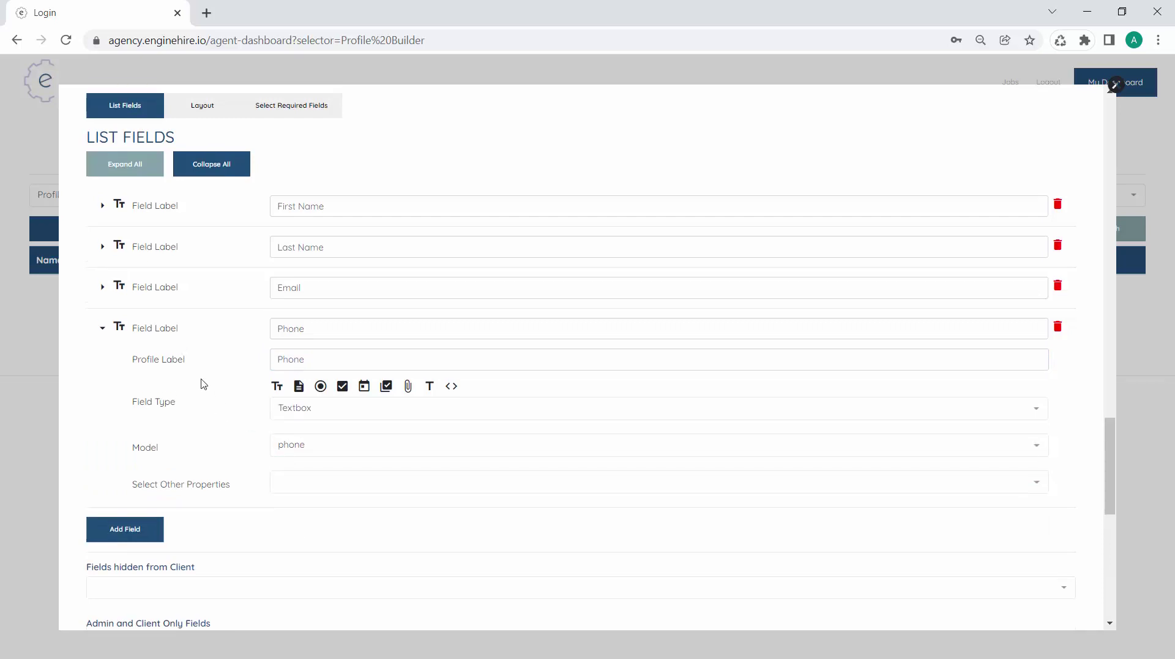
pyautogui.scroll(1, 203, 383)
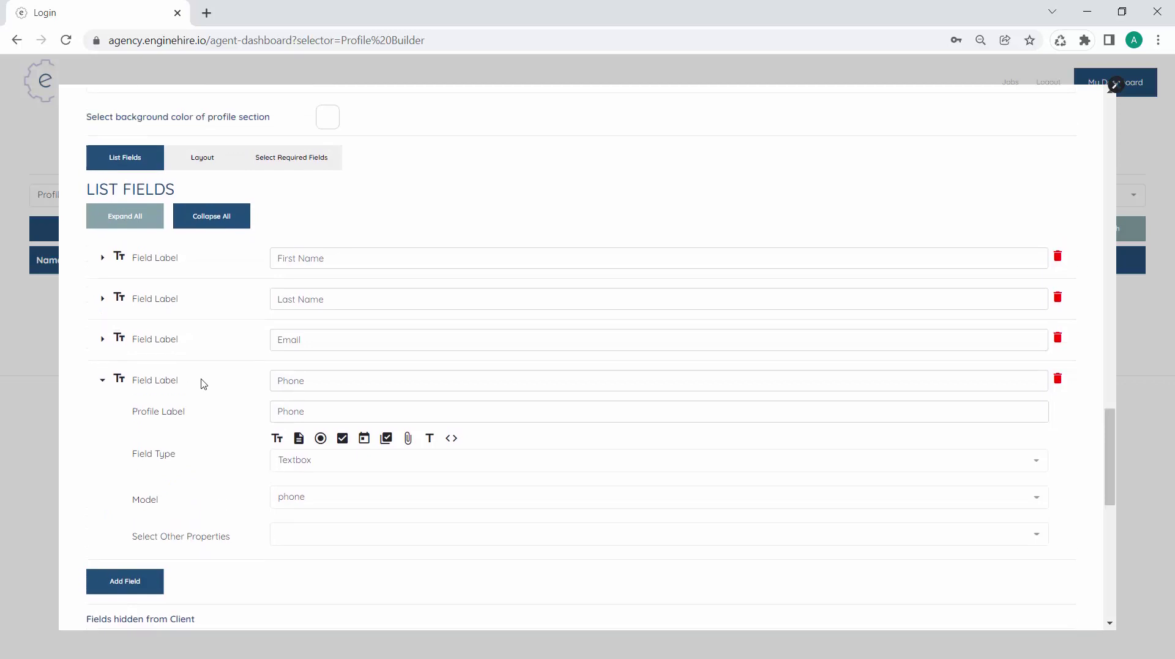
pyautogui.scroll(-1, 203, 384)
pyautogui.scroll(1, 204, 384)
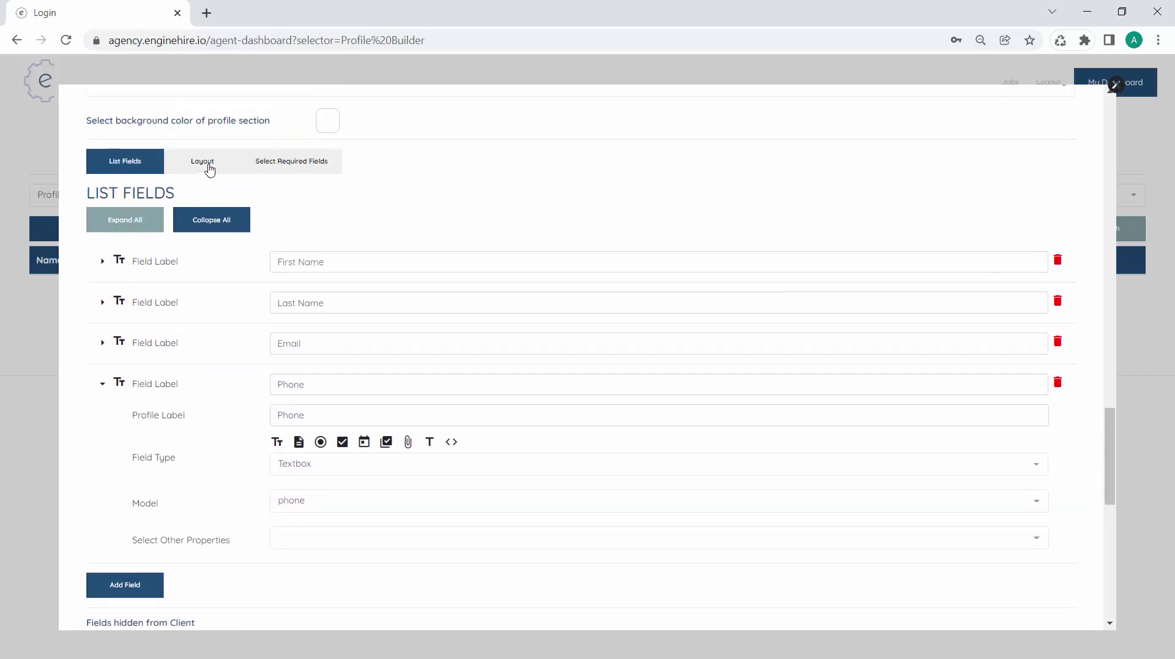
# Lay out the fields two per row: First Name with Last Name, Email with Phone
pyautogui.click(209, 168)
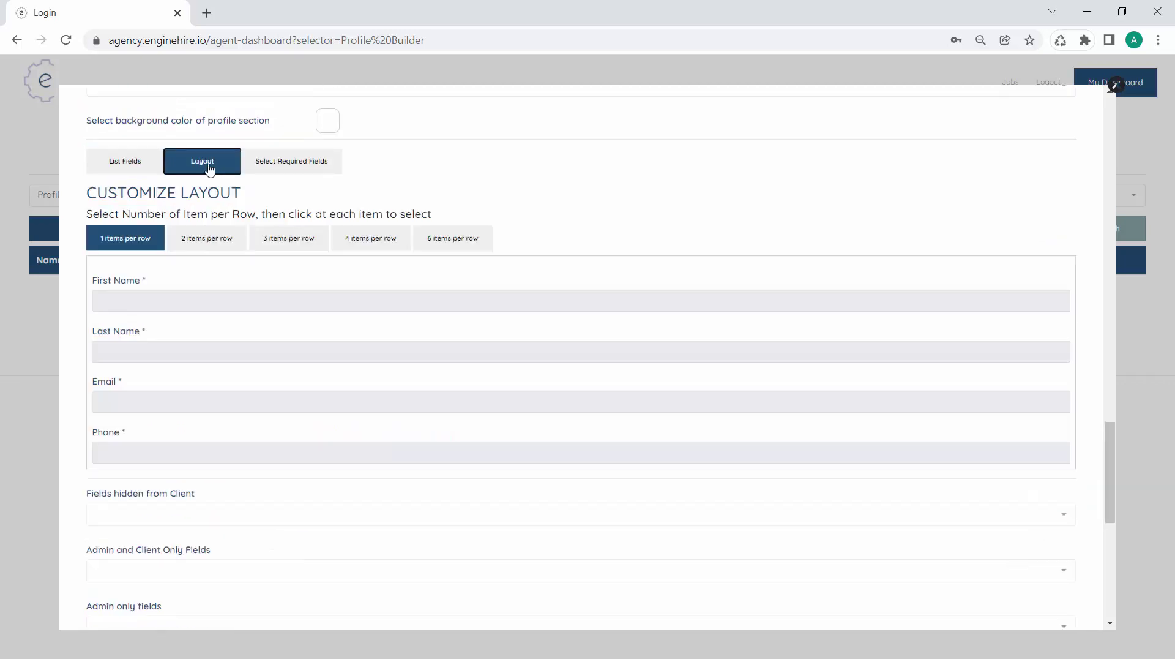
pyautogui.click(203, 239)
pyautogui.click(191, 300)
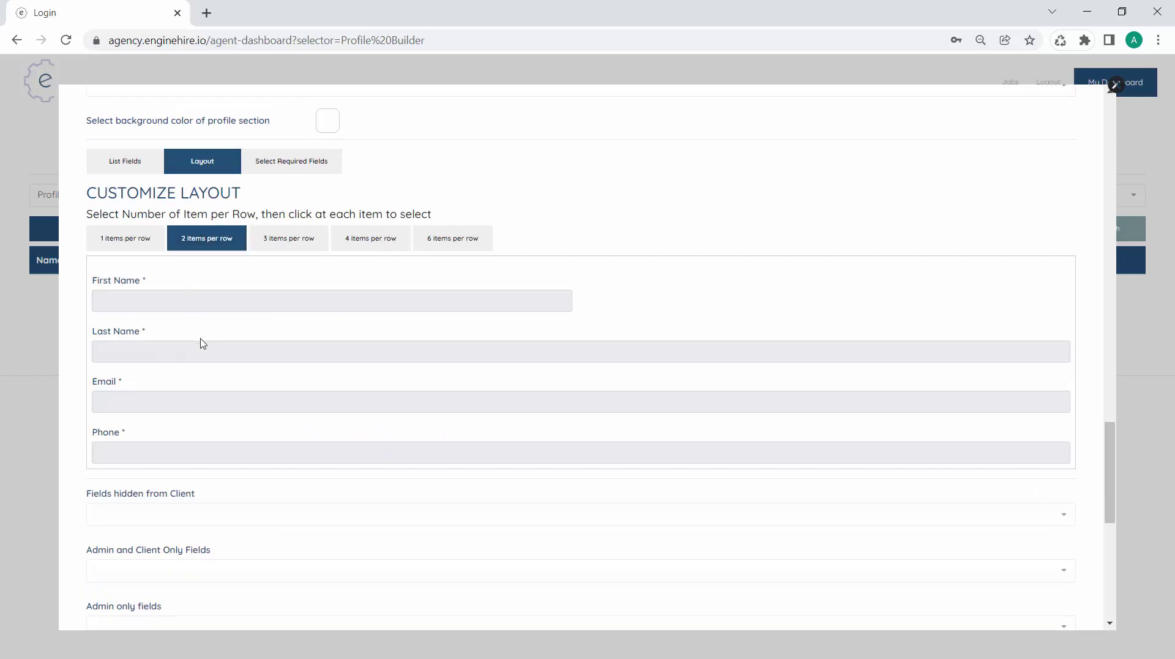
pyautogui.click(204, 350)
pyautogui.click(198, 359)
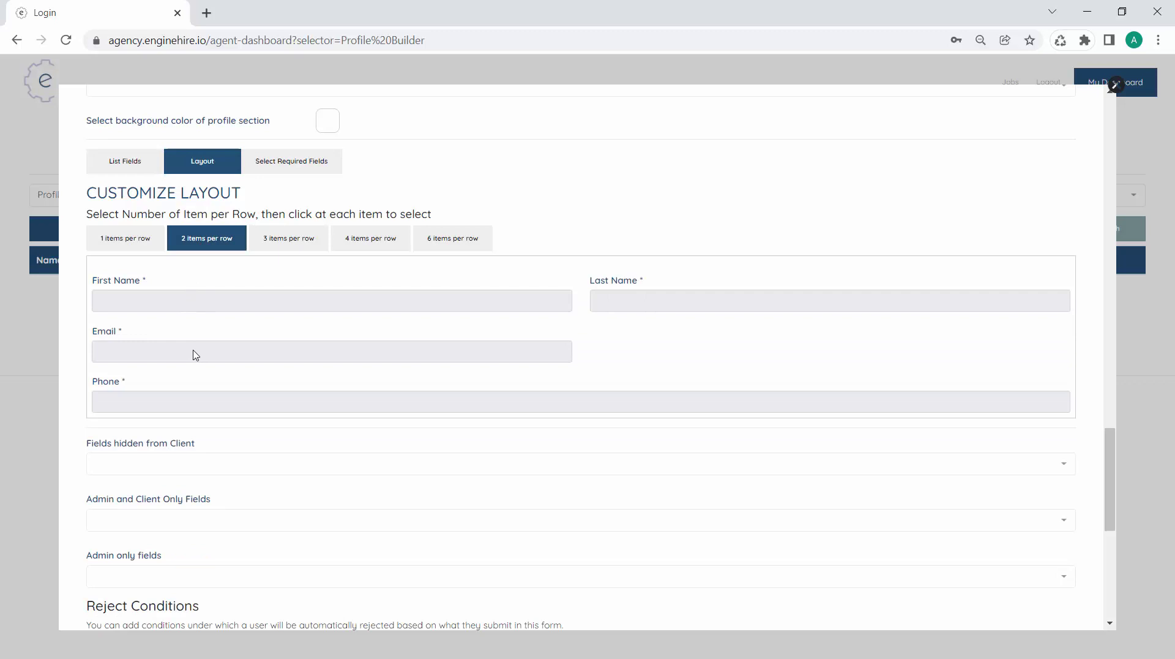
pyautogui.click(211, 399)
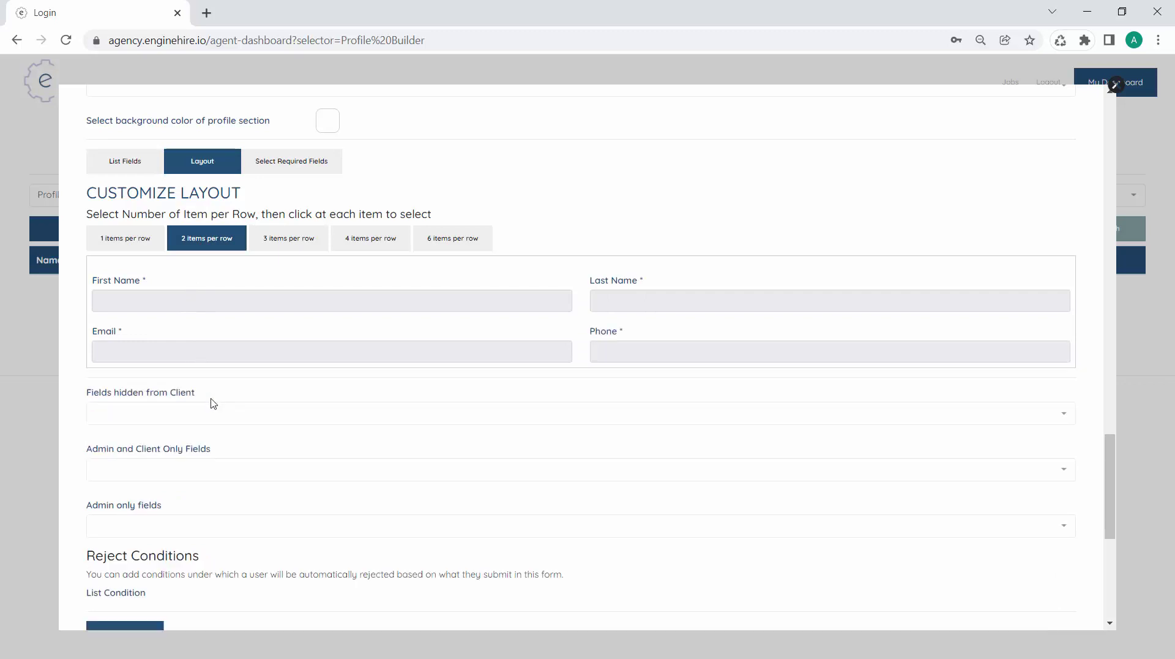
# Keep Phone required and hide Last Name, Email and Phone from clients
pyautogui.click(294, 168)
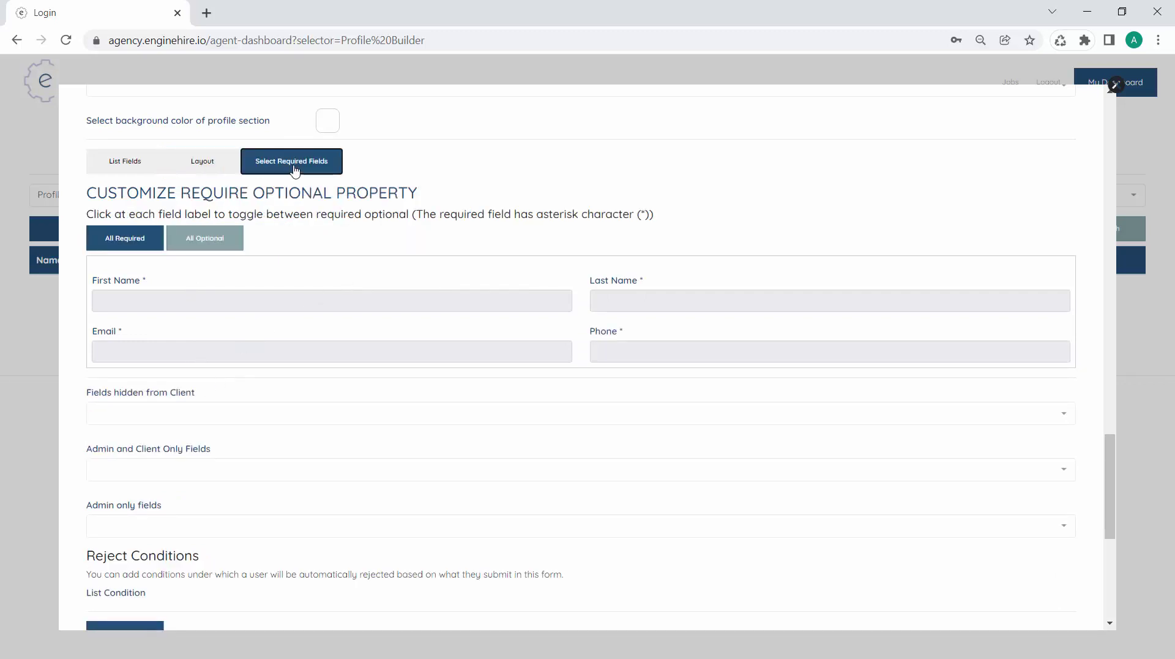
pyautogui.click(620, 332)
pyautogui.click(617, 350)
pyautogui.scroll(-2, 416, 442)
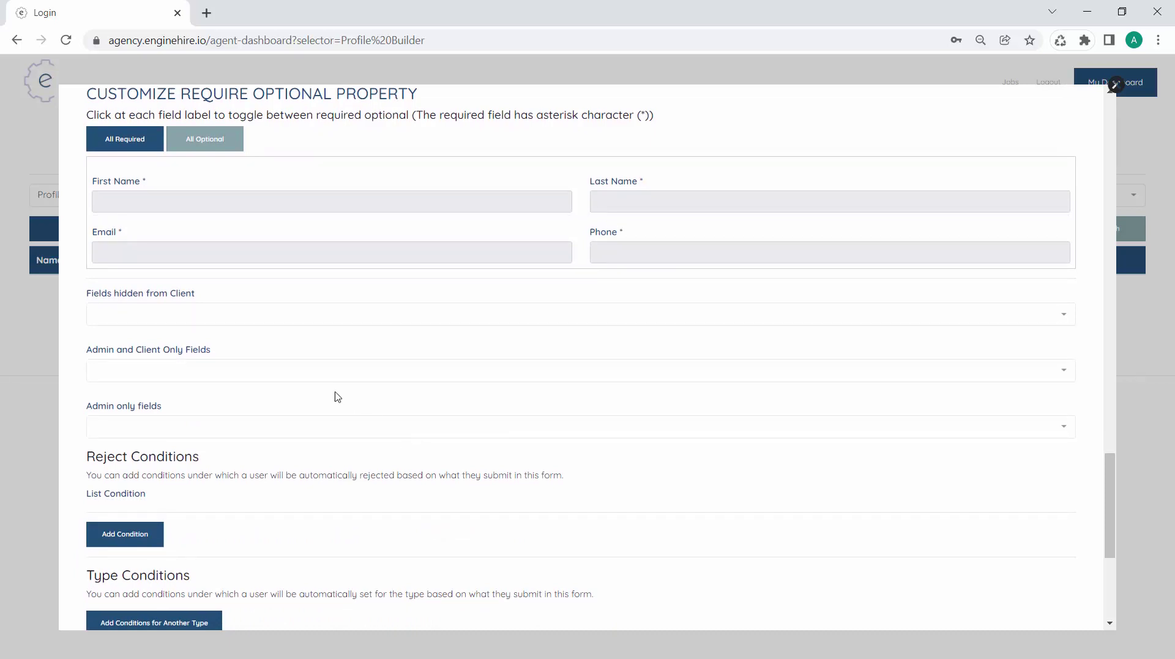
pyautogui.click(238, 315)
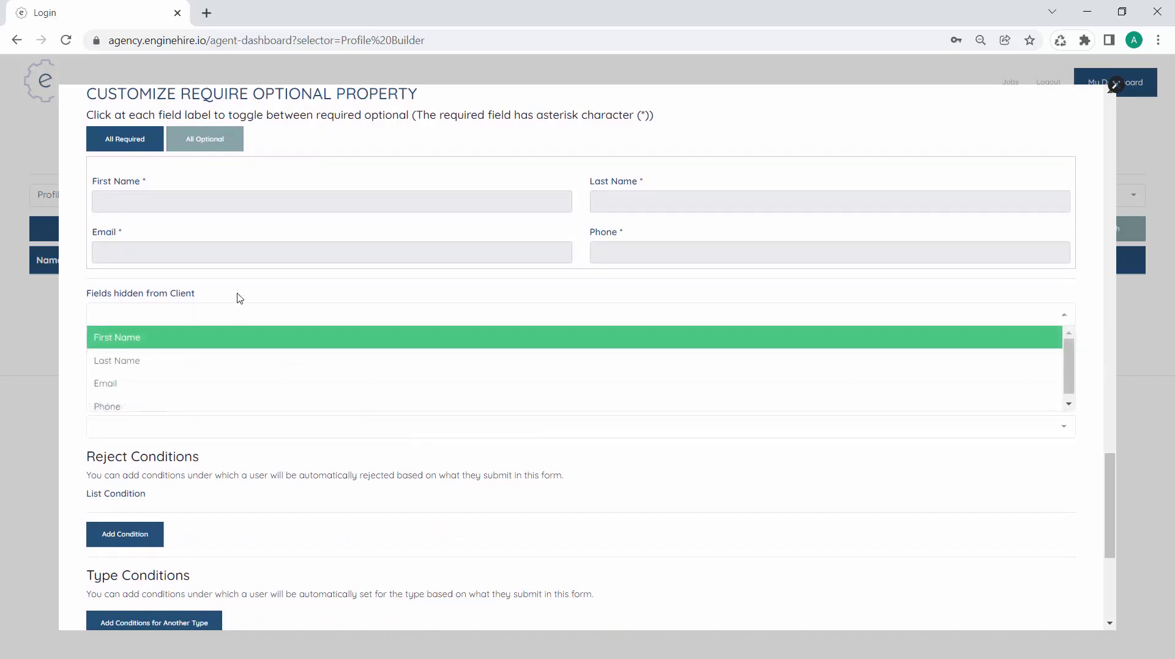
pyautogui.scroll(-1, 238, 298)
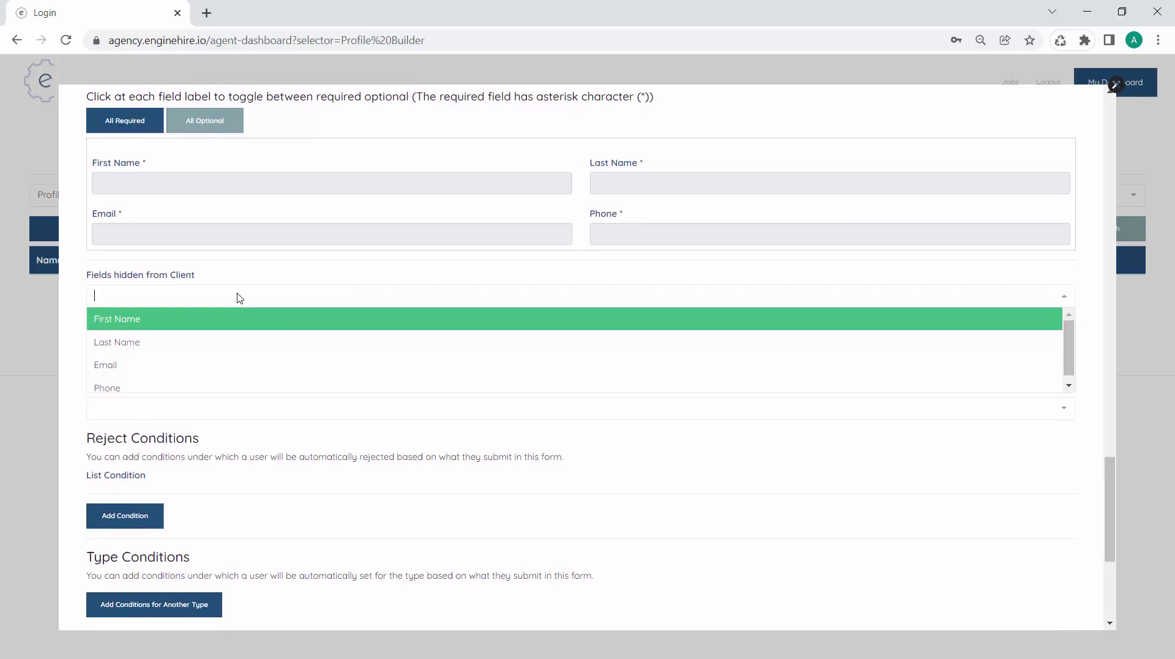
pyautogui.click(207, 349)
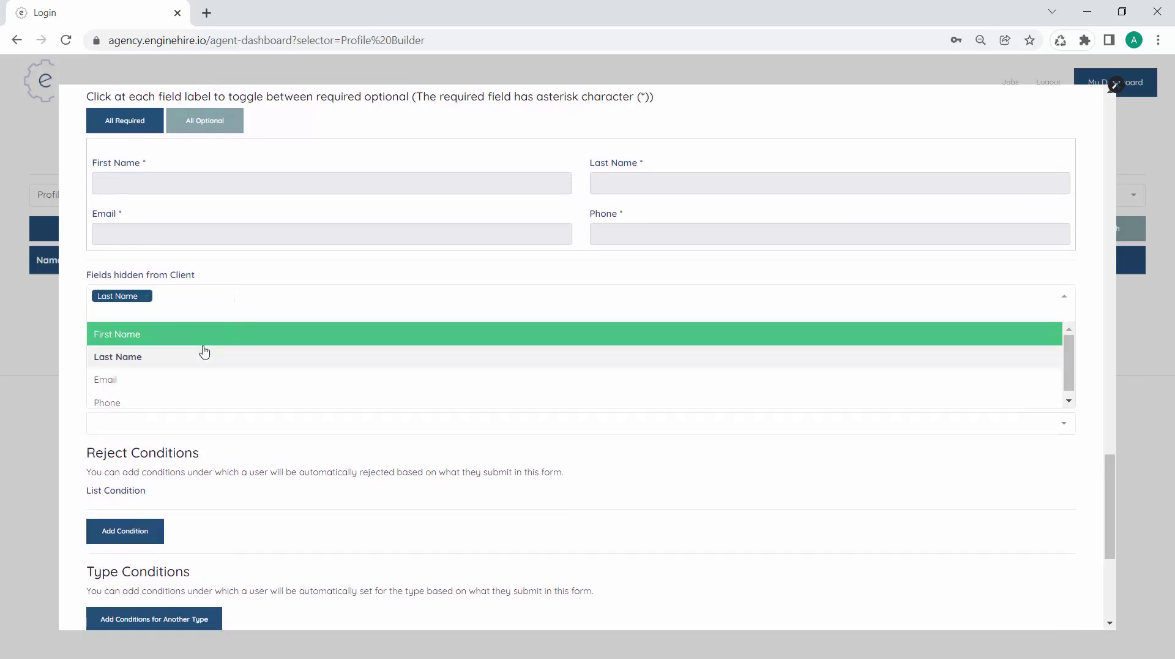
pyautogui.click(176, 383)
pyautogui.click(172, 399)
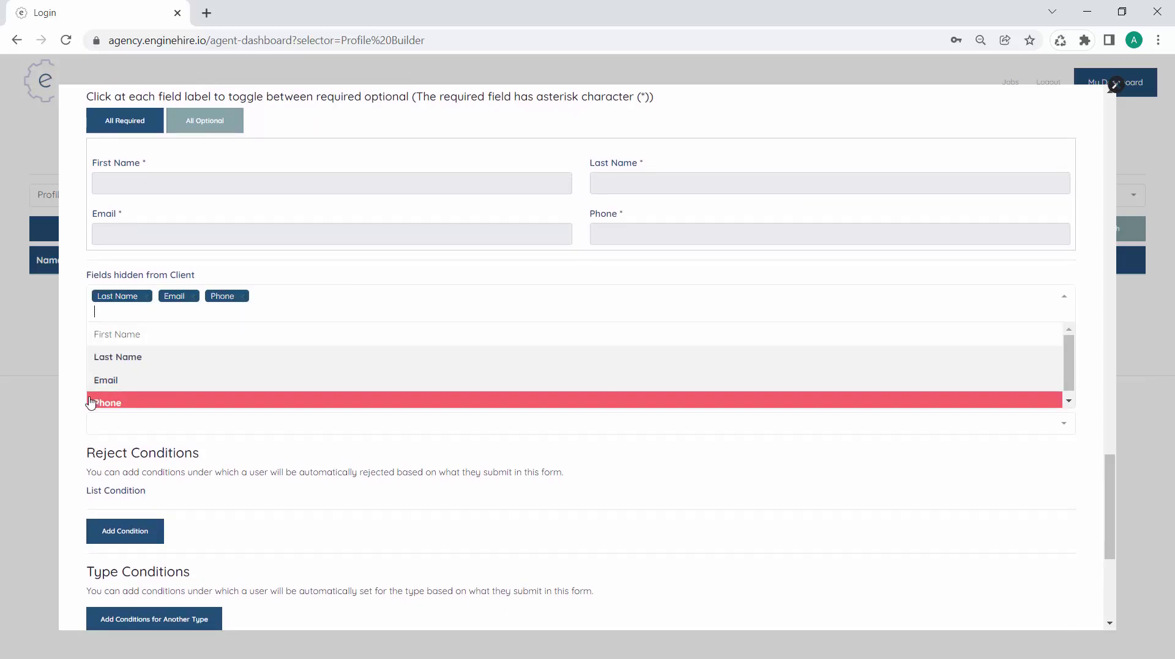
pyautogui.click(83, 405)
# Save the Contact Information section
pyautogui.scroll(-1, 322, 443)
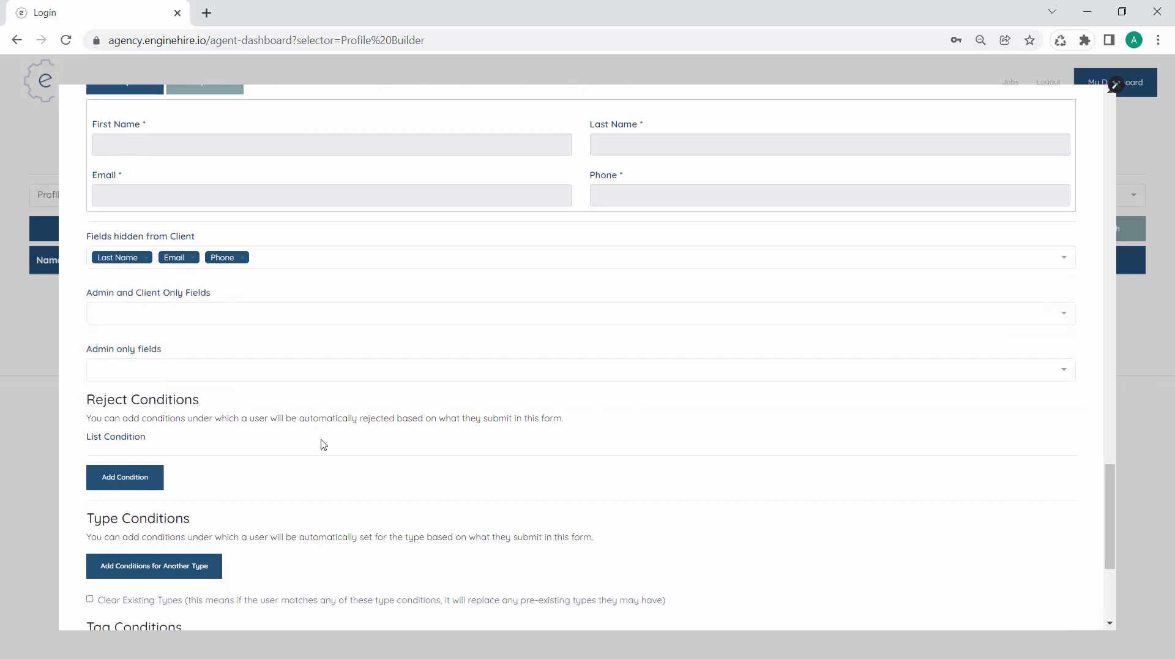
pyautogui.scroll(1, 285, 373)
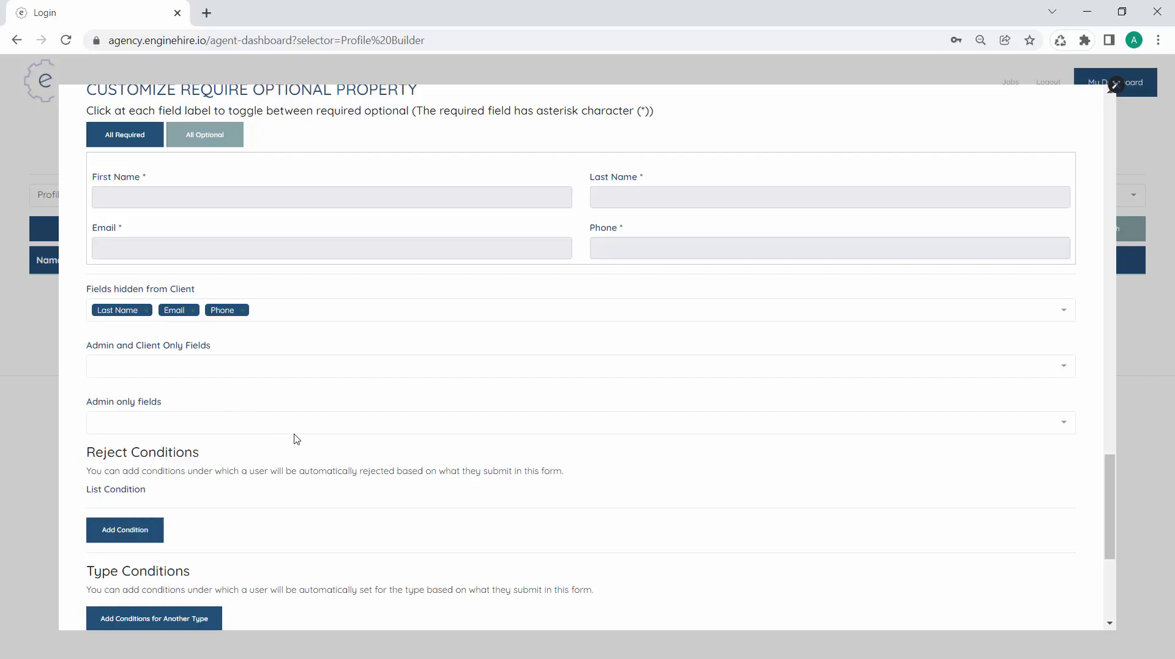
pyautogui.scroll(-5, 296, 438)
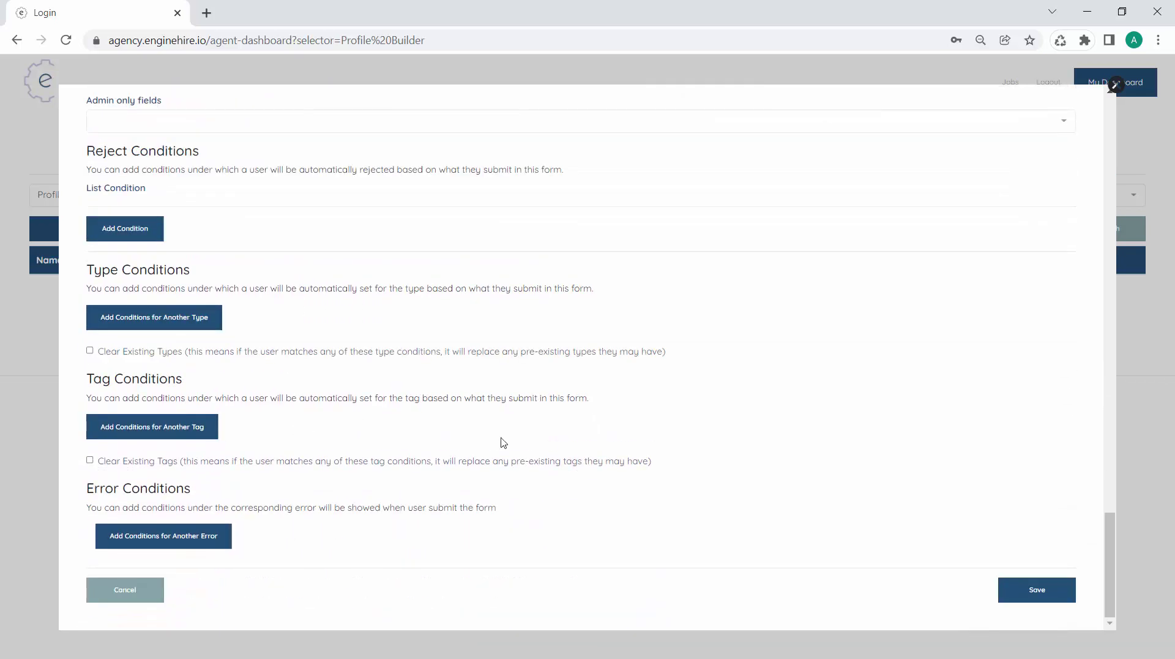
pyautogui.click(1041, 600)
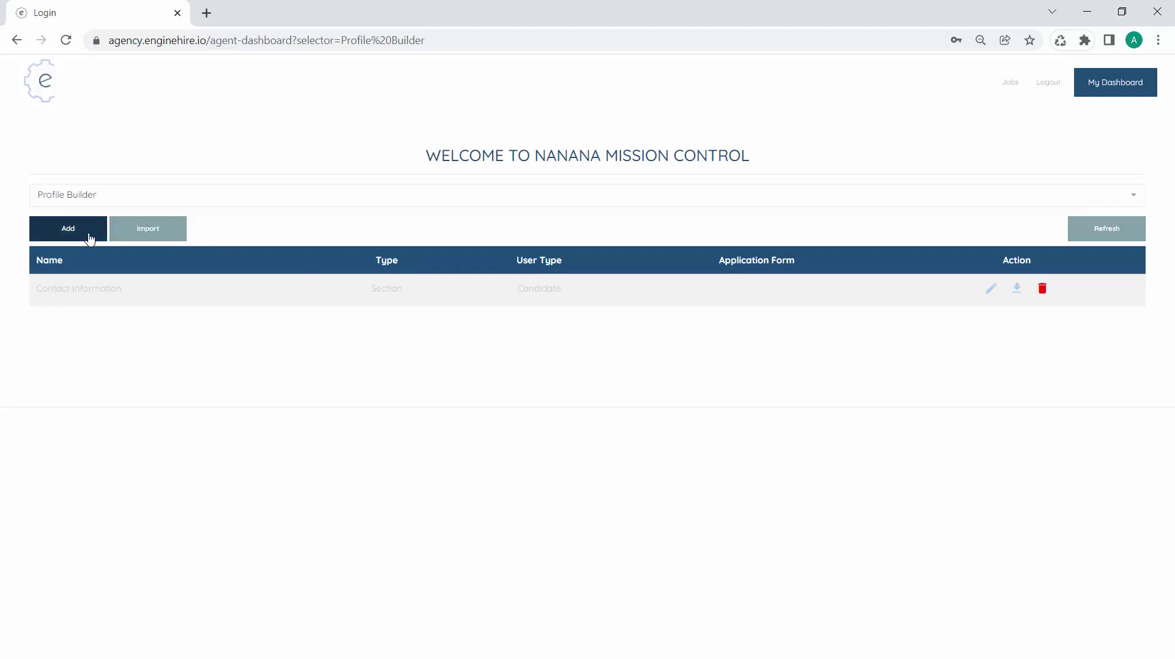
# Create a profile named 'Condidate Application' with Builder Type Application and User Type Candidate
pyautogui.click(90, 233)
pyautogui.click(154, 184)
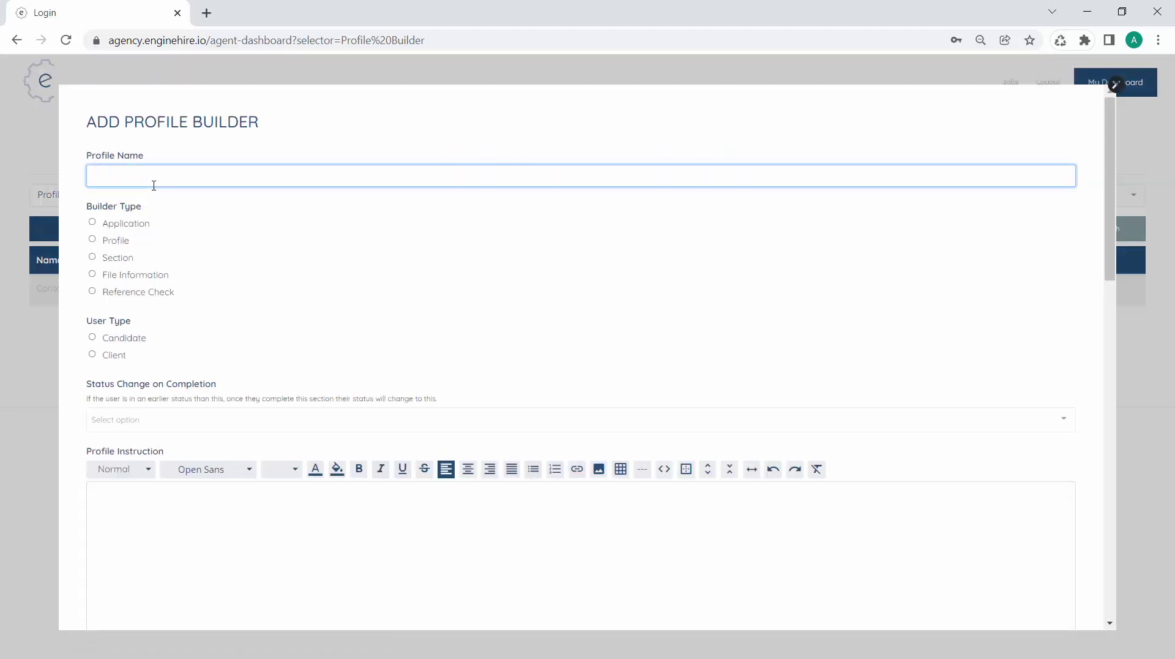
pyautogui.write('Condidate Application')
pyautogui.click(124, 225)
pyautogui.scroll(-1, 191, 367)
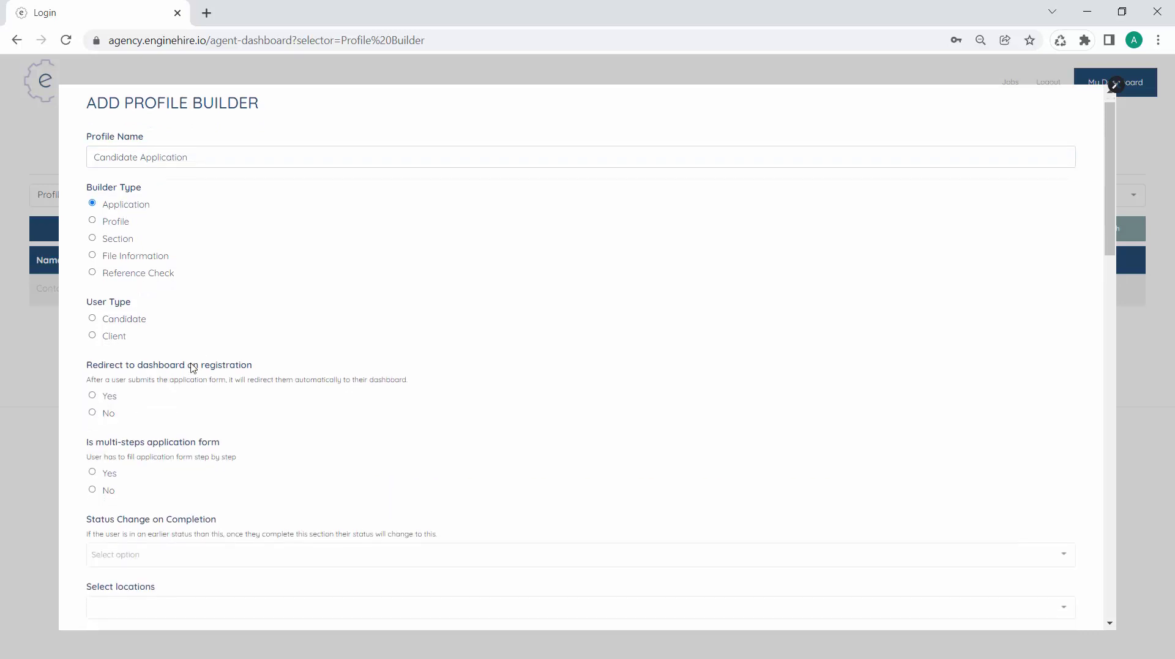
pyautogui.click(118, 317)
pyautogui.scroll(-1, 197, 369)
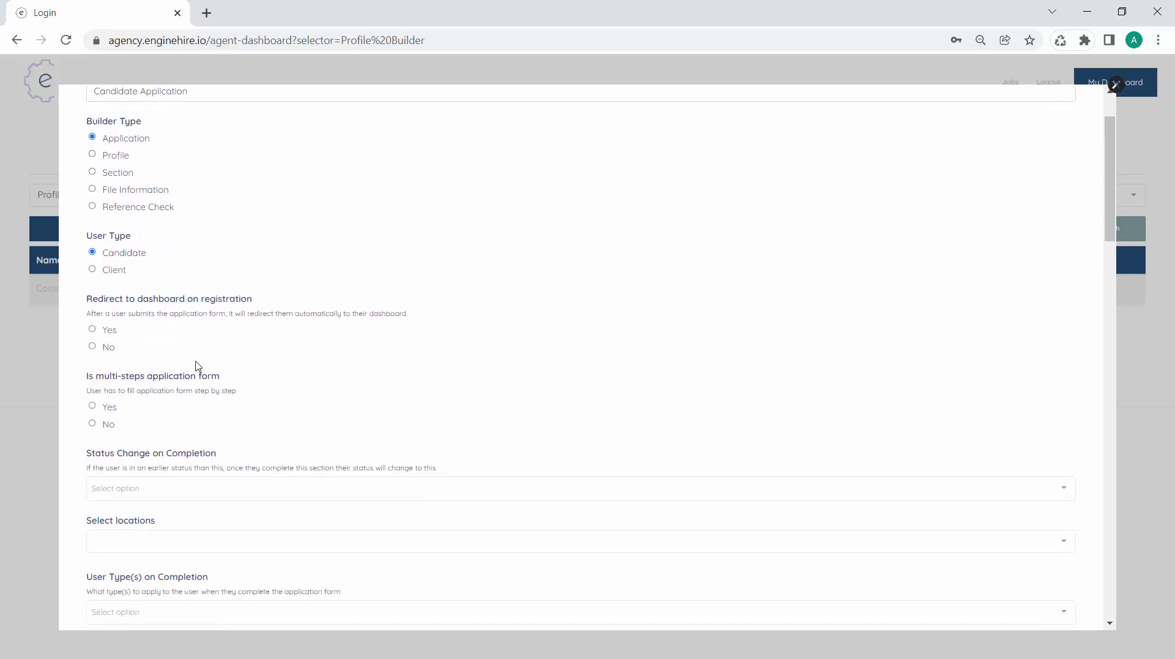
pyautogui.scroll(-1, 181, 406)
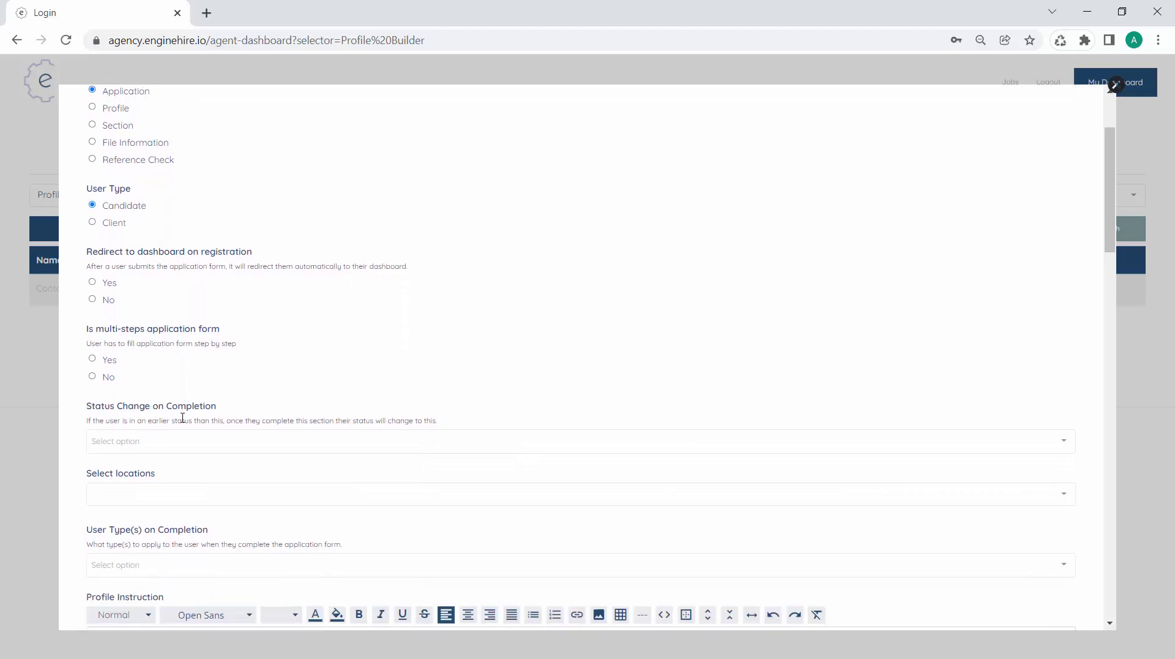
pyautogui.scroll(-2, 182, 417)
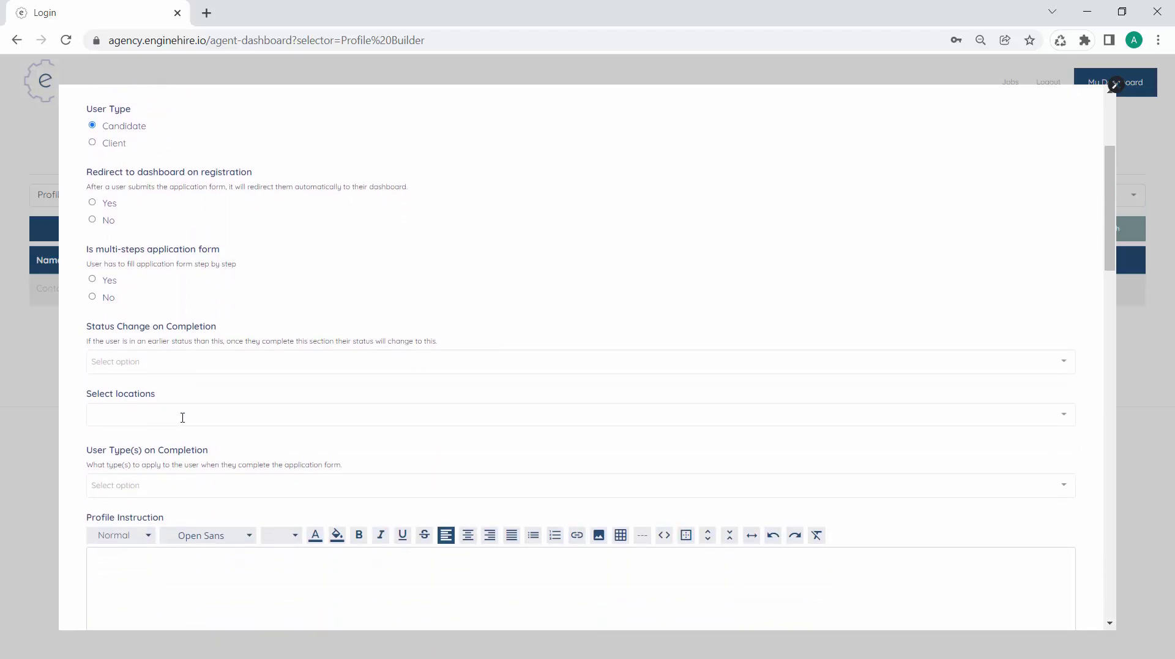
pyautogui.scroll(-10, 182, 417)
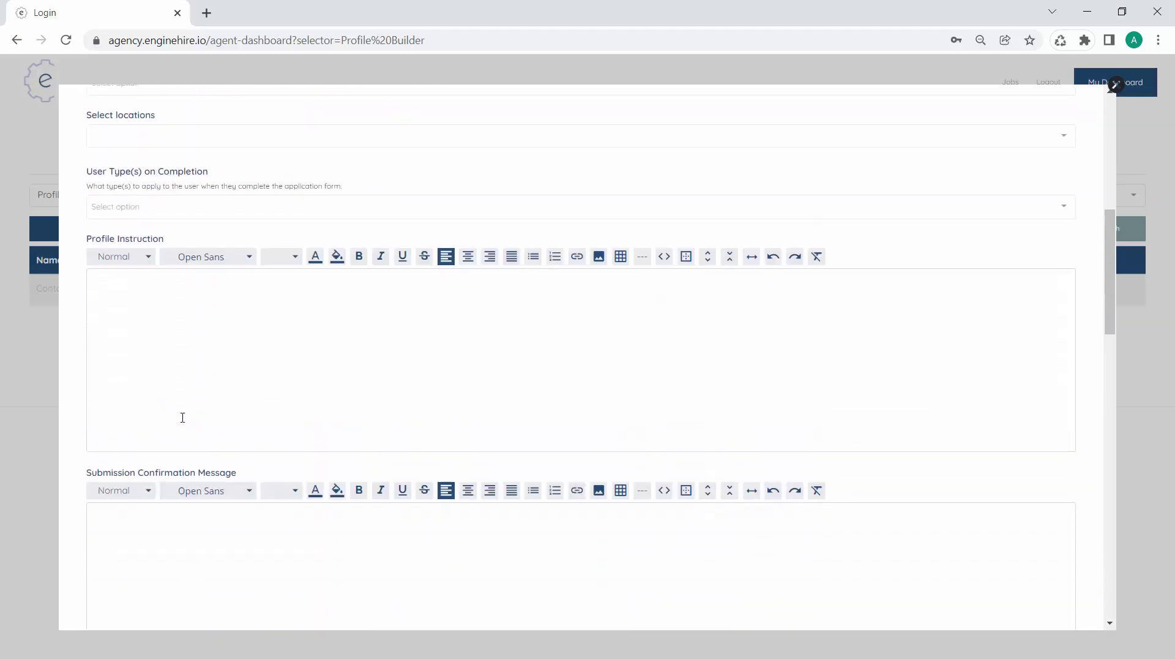
pyautogui.scroll(-4, 182, 418)
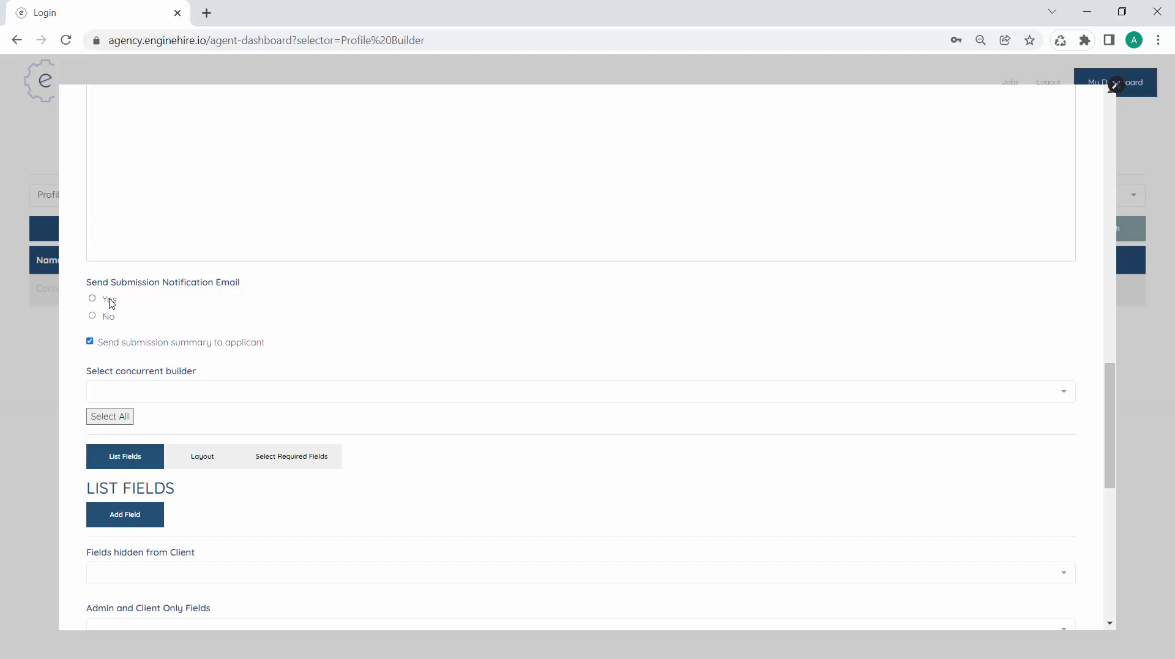
# Turn on submission notification e-mails and enter the notification e-mail address
pyautogui.click(112, 303)
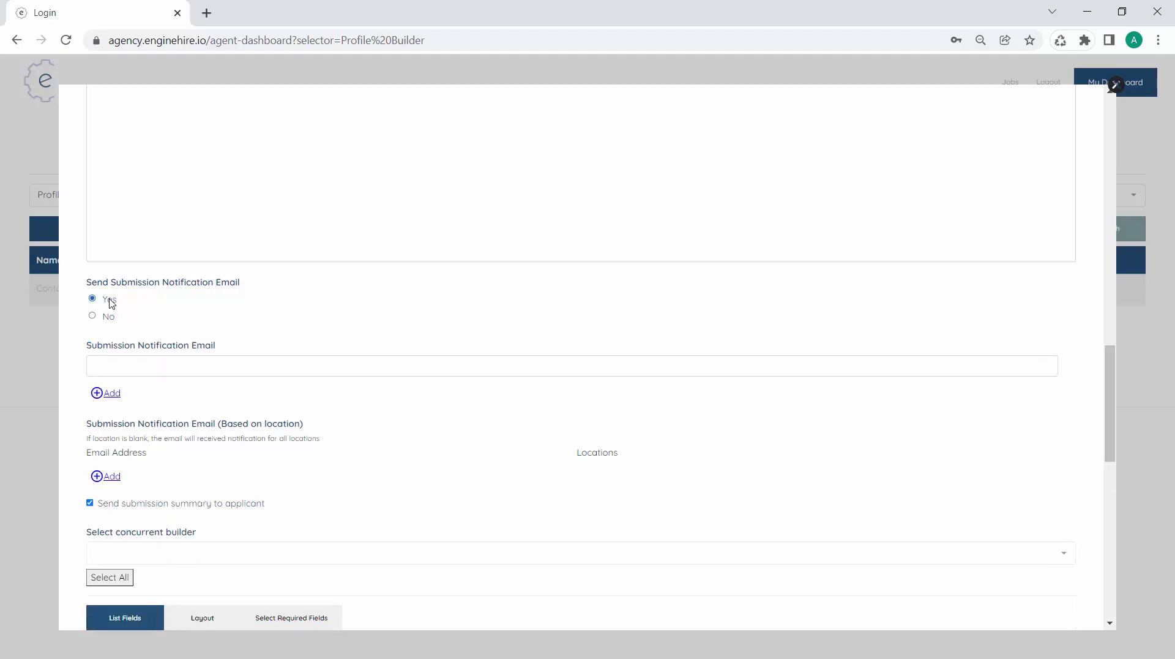
pyautogui.click(154, 367)
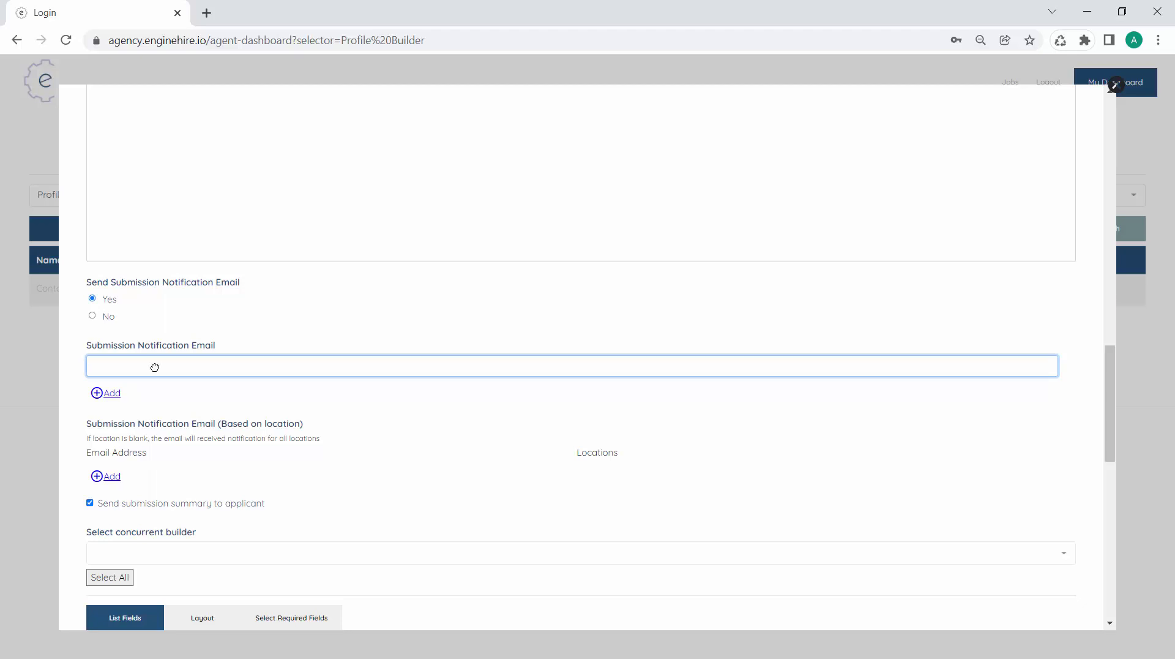
pyautogui.scroll(-2, 153, 365)
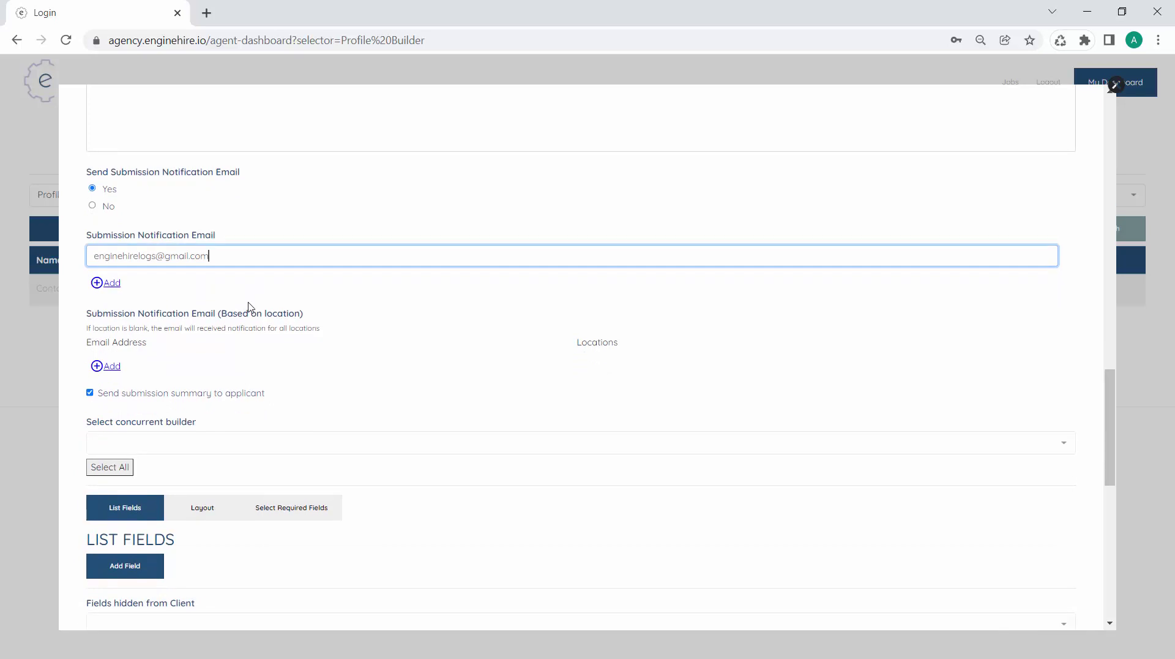
pyautogui.scroll(-2, 248, 306)
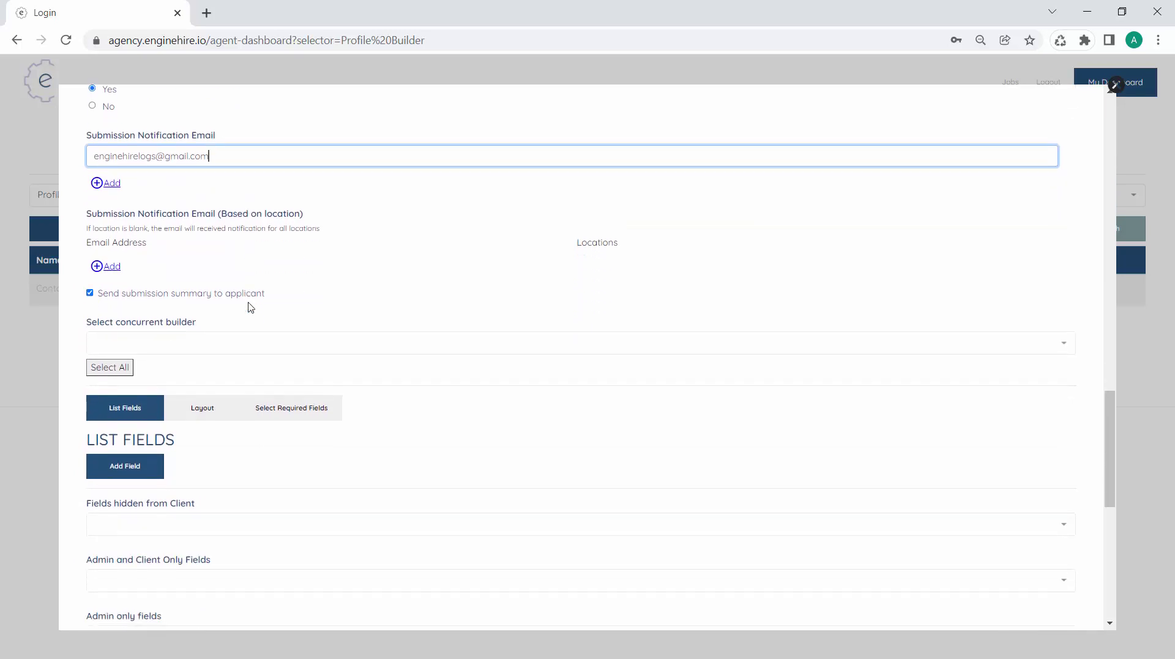
pyautogui.scroll(-2, 250, 306)
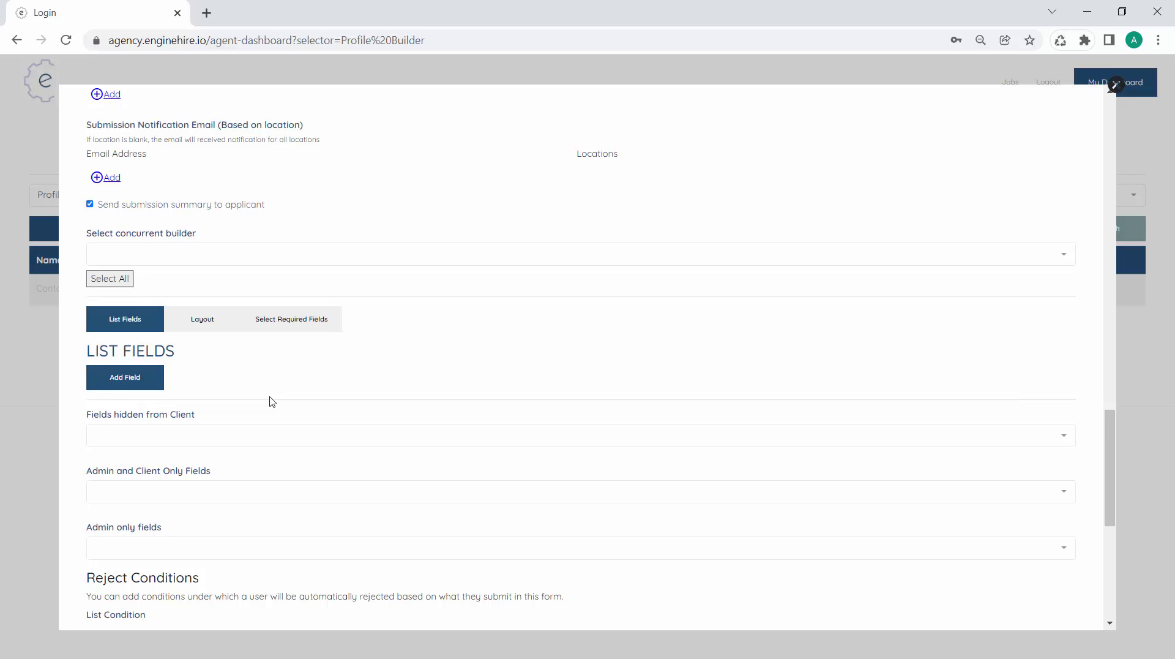
# Add a Section field using the Contact Information builder, labelled 'Contact Information'
pyautogui.click(158, 382)
pyautogui.scroll(-1, 269, 444)
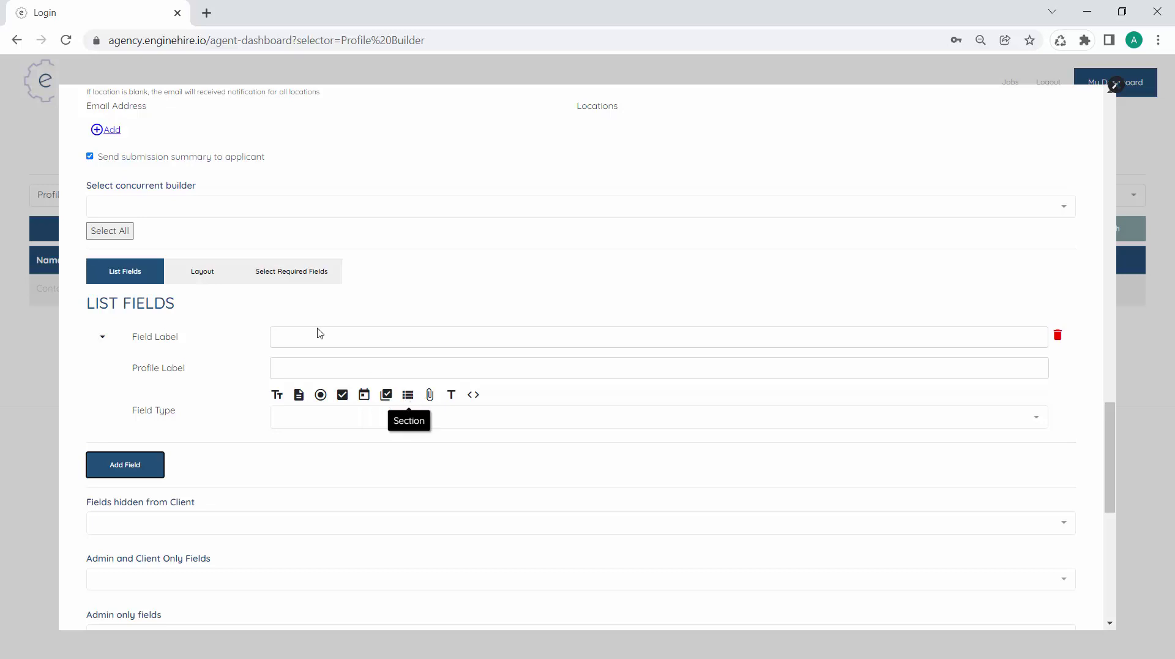
pyautogui.click(408, 400)
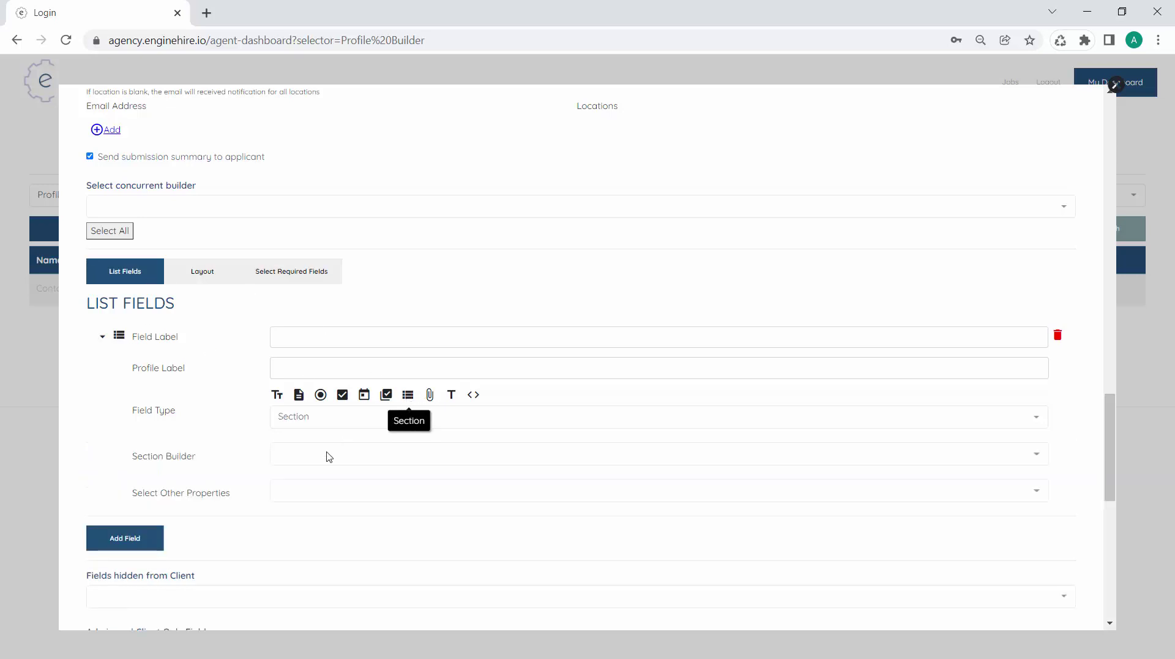
pyautogui.click(326, 456)
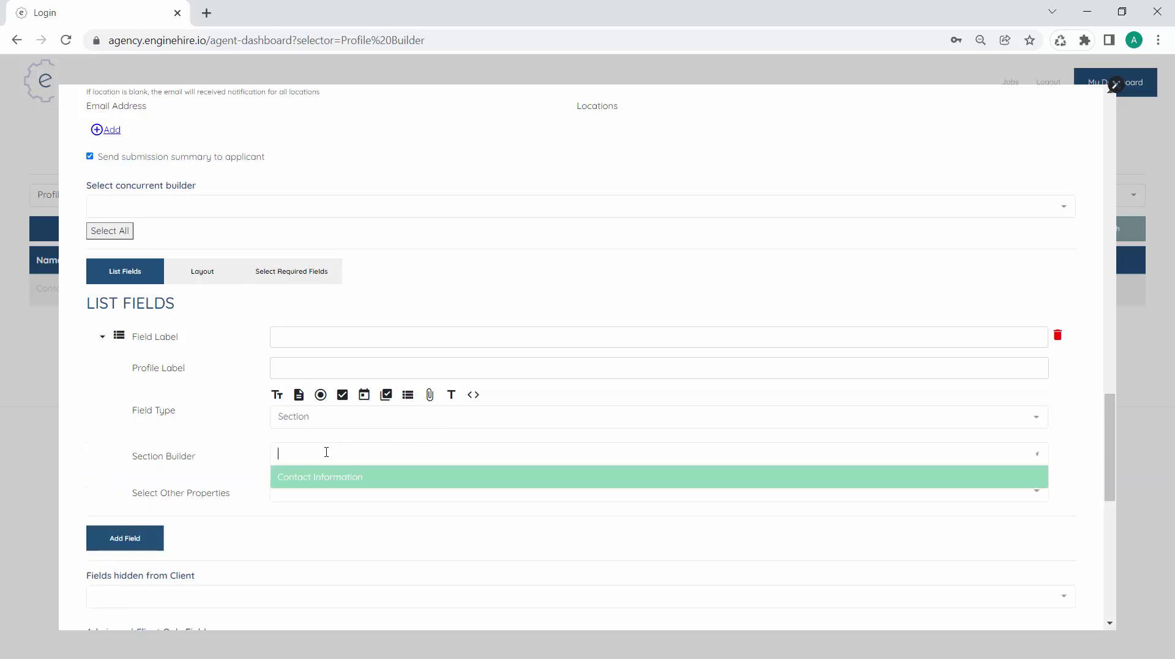
pyautogui.click(328, 483)
pyautogui.click(343, 338)
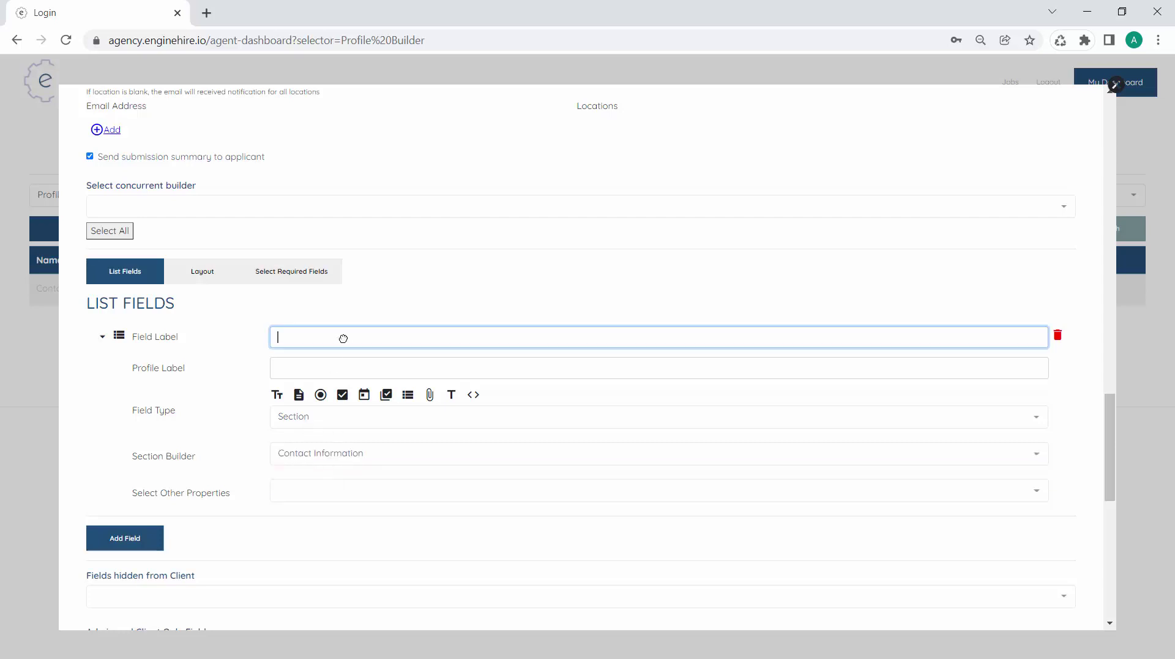
pyautogui.write('Contact Information')
pyautogui.press('Tab')
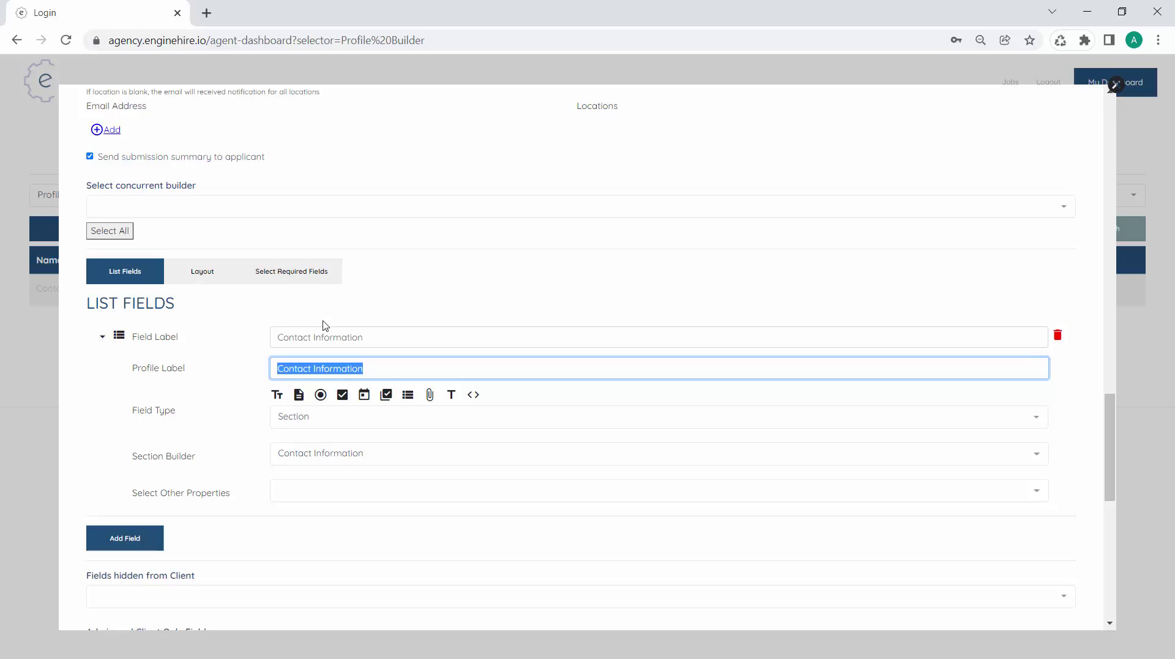
# Save the Candidate Application form
pyautogui.scroll(-1, 232, 334)
pyautogui.click(231, 333)
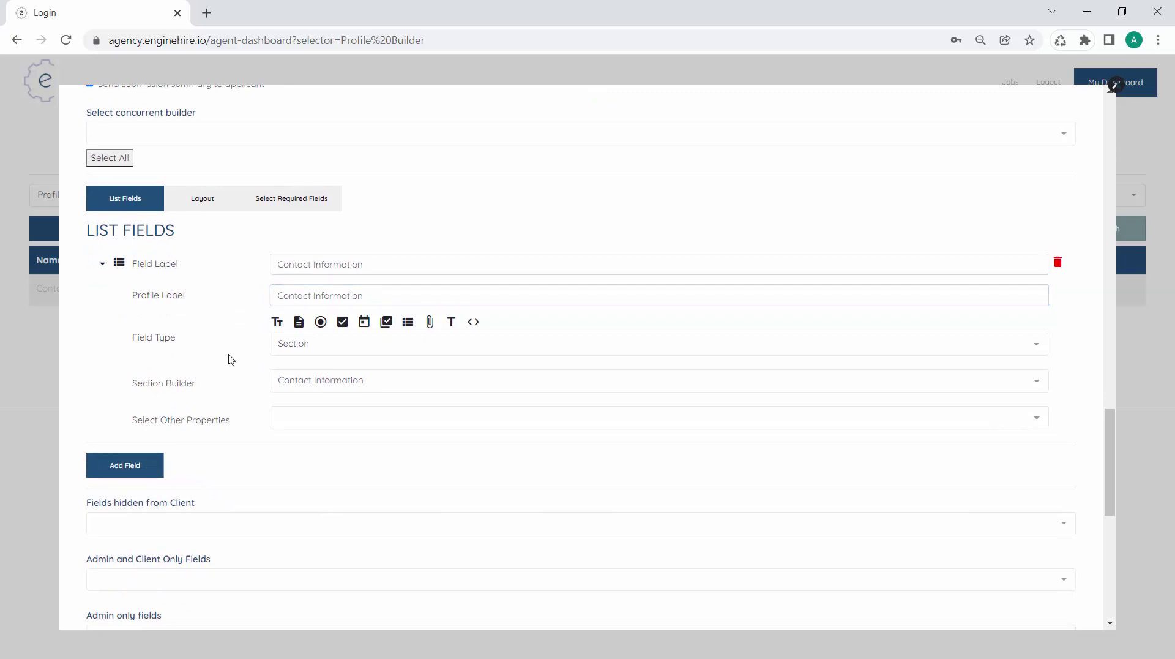
pyautogui.scroll(-7, 306, 343)
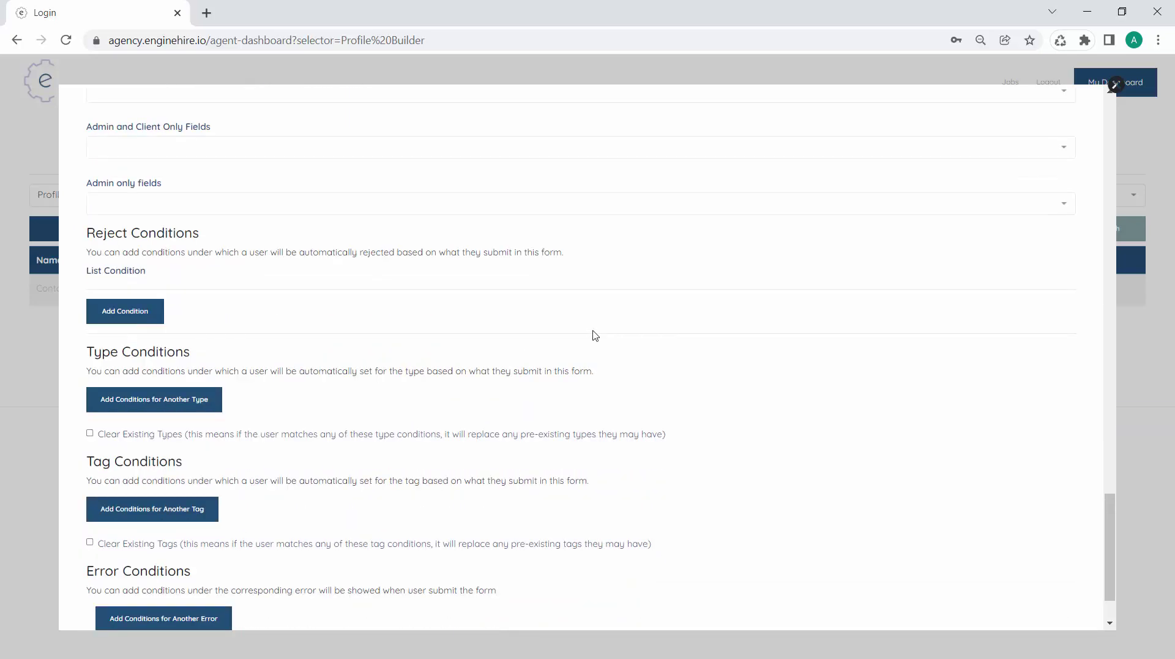
pyautogui.click(1027, 590)
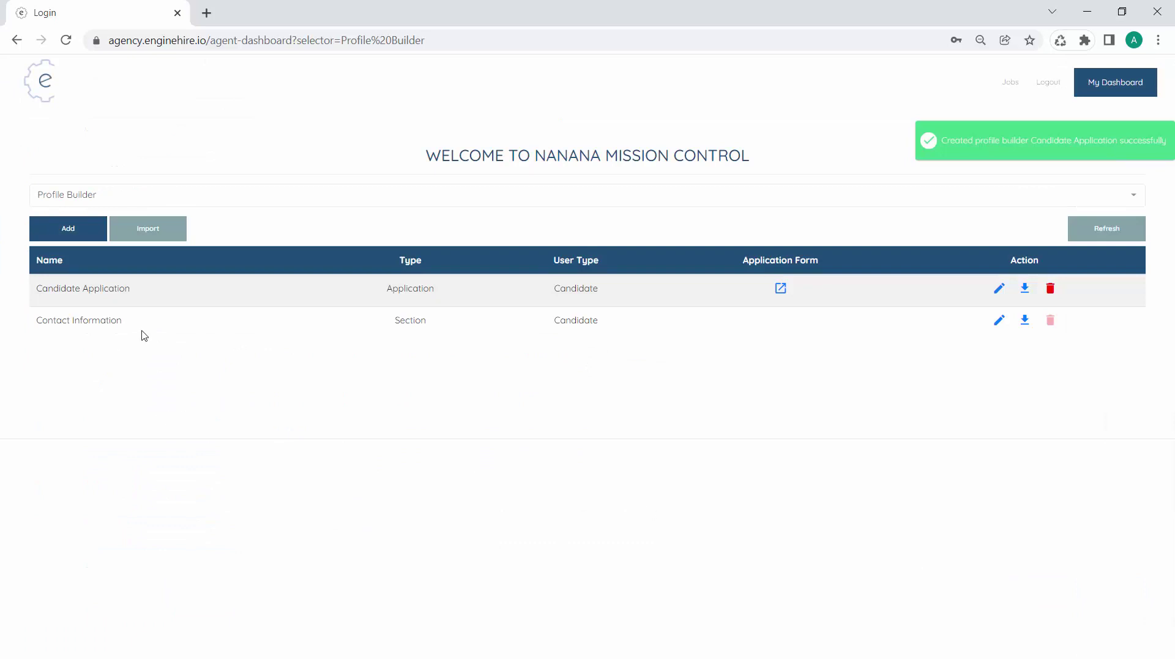
# Open the live Candidate Application form in a new tab and select its URL
pyautogui.tripleClick(93, 316)
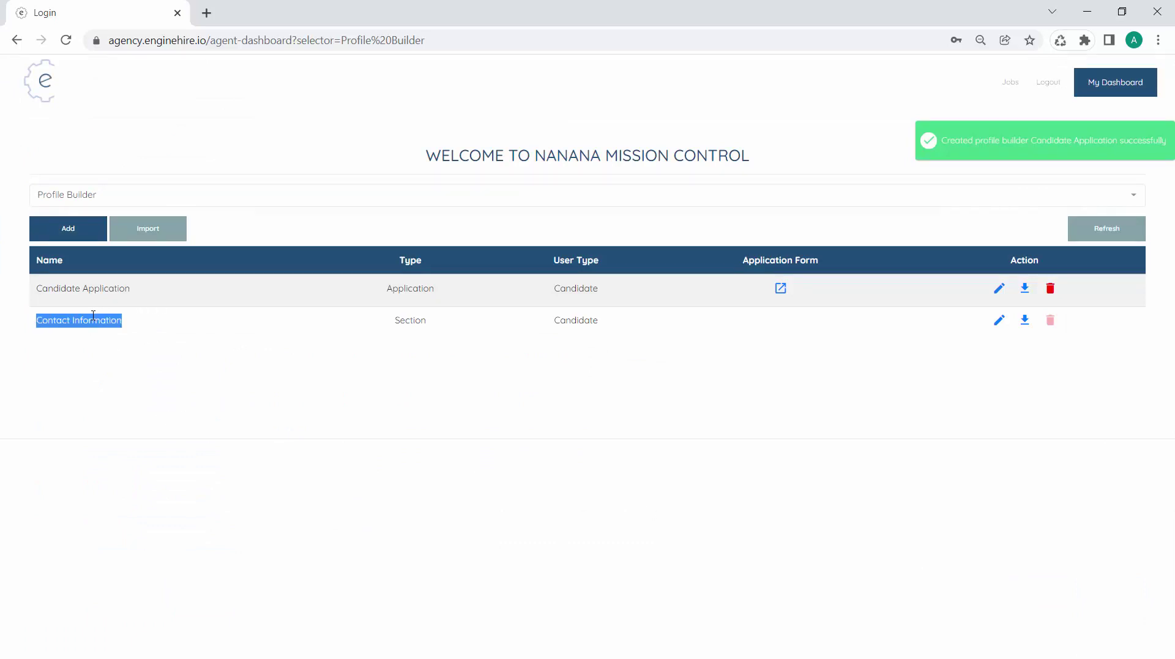
pyautogui.click(432, 335)
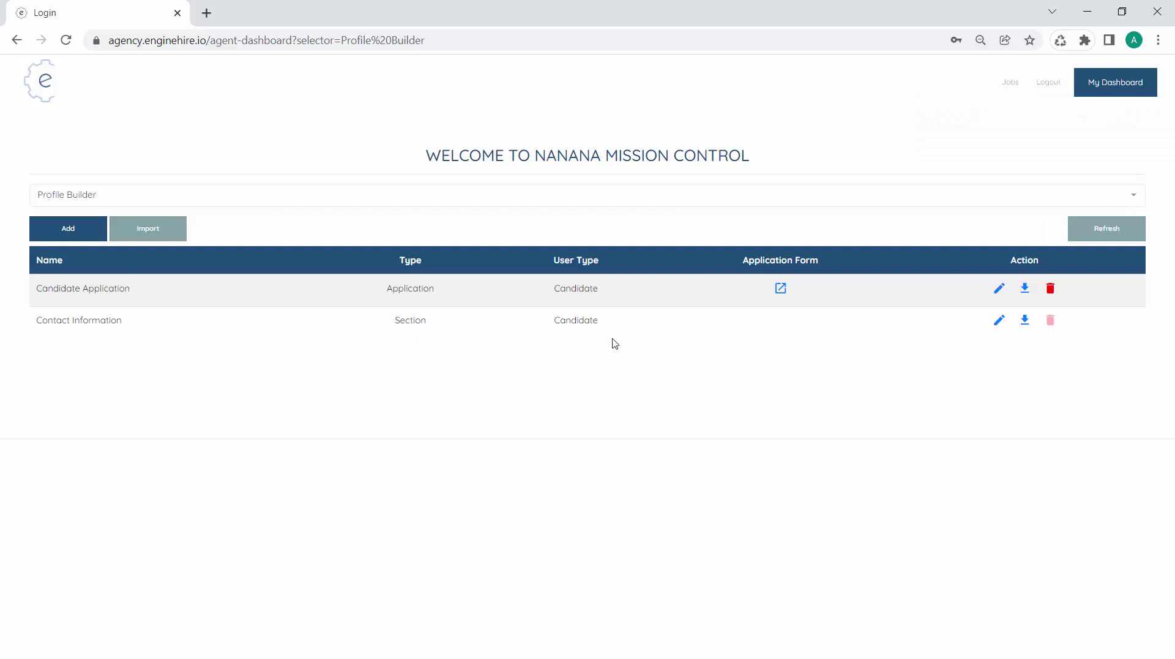
pyautogui.click(784, 295)
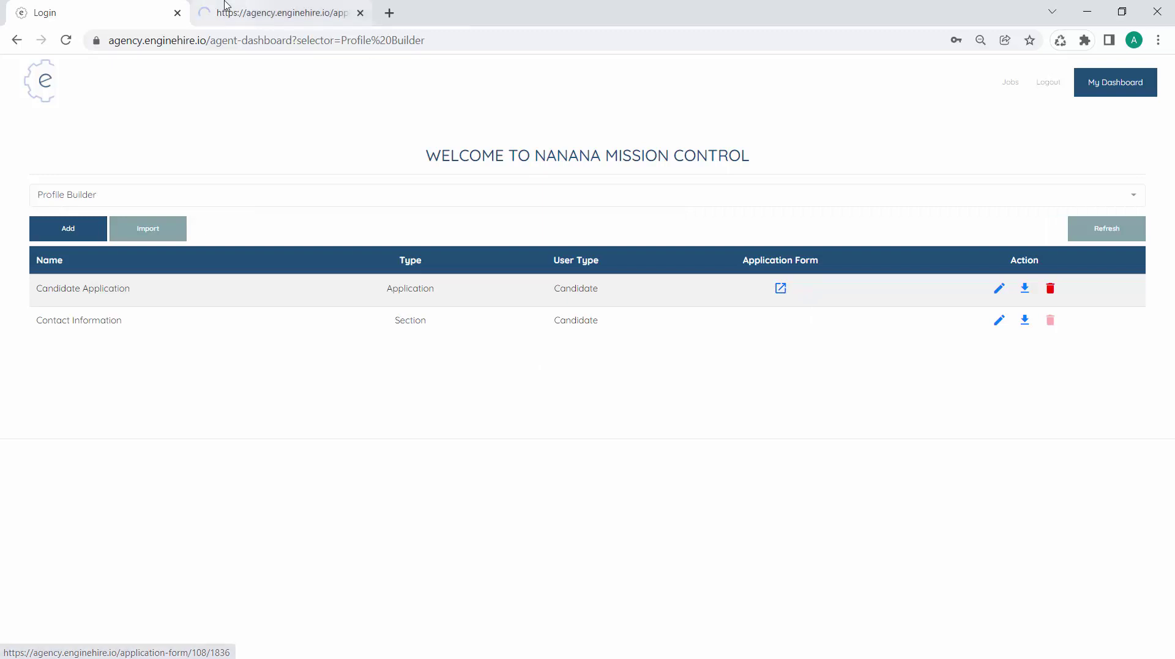
pyautogui.click(225, 10)
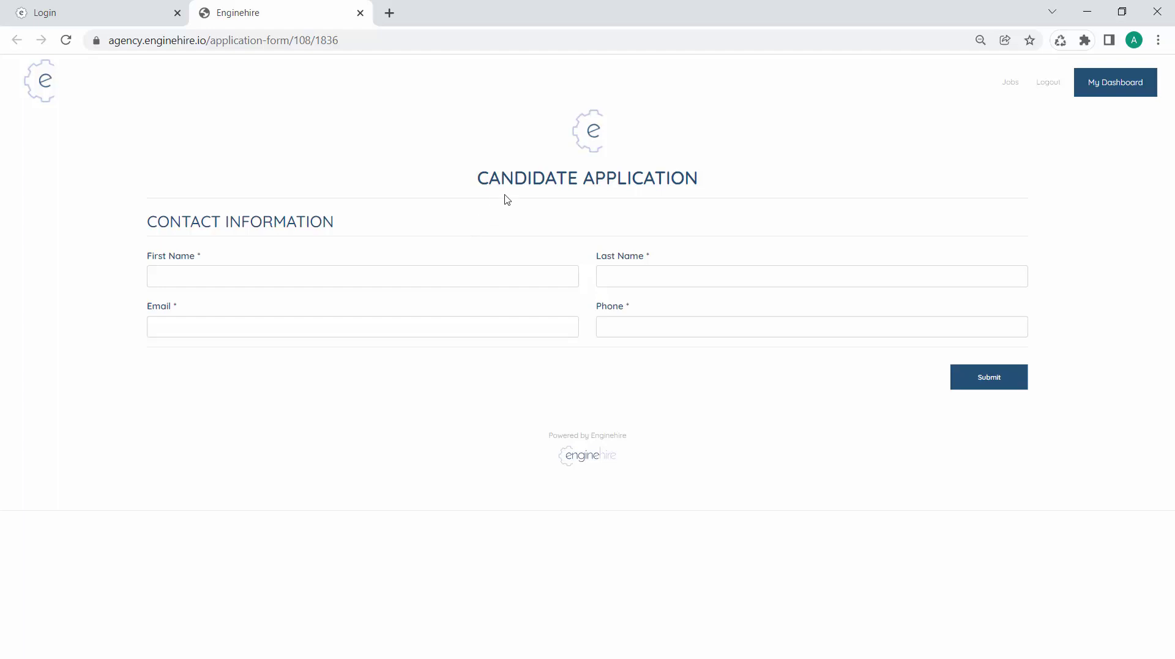
pyautogui.click(349, 48)
pyautogui.hotkey('ctrl', 'c')
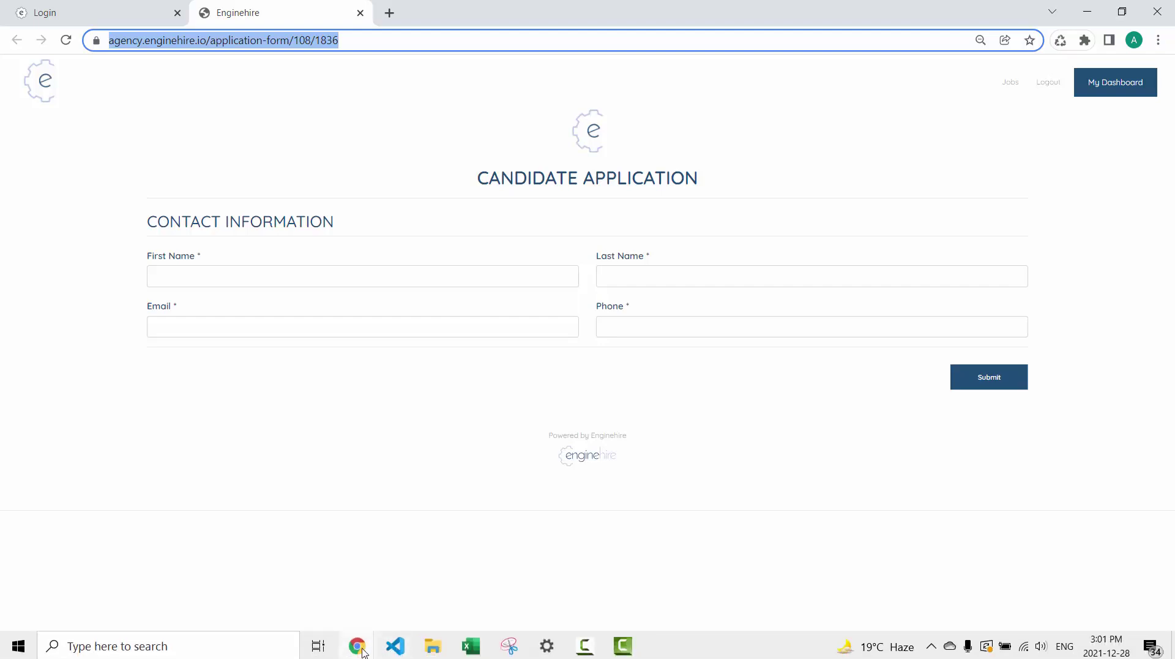
# Load the copied form URL in a new Chrome Incognito window
pyautogui.rightClick(363, 652)
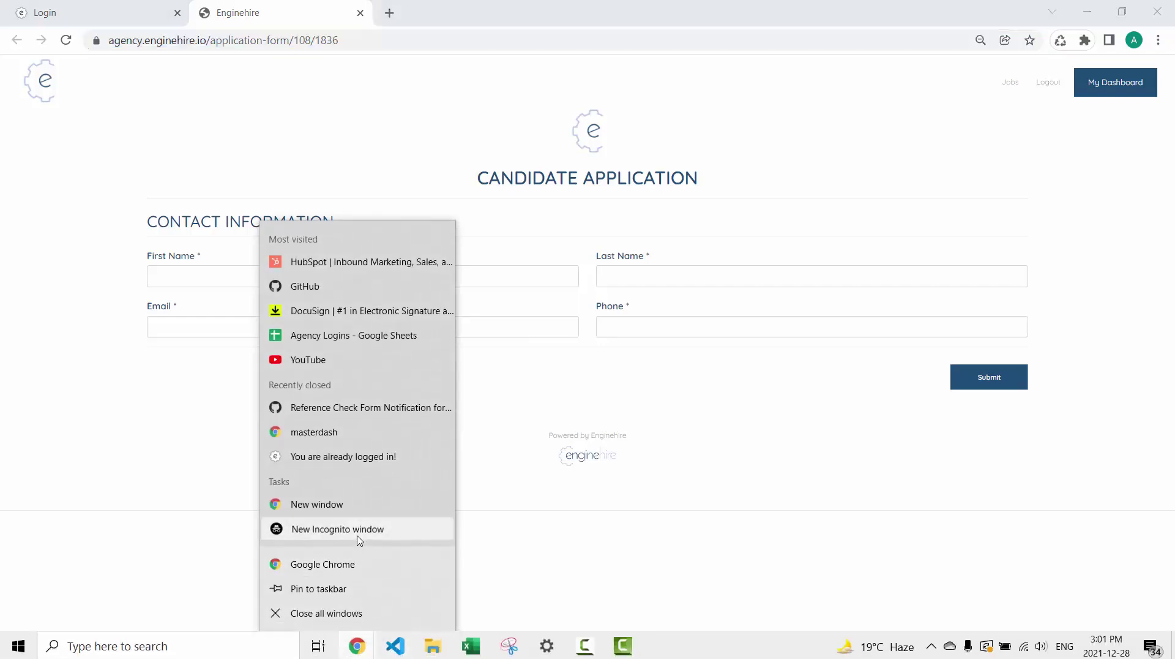
pyautogui.click(358, 532)
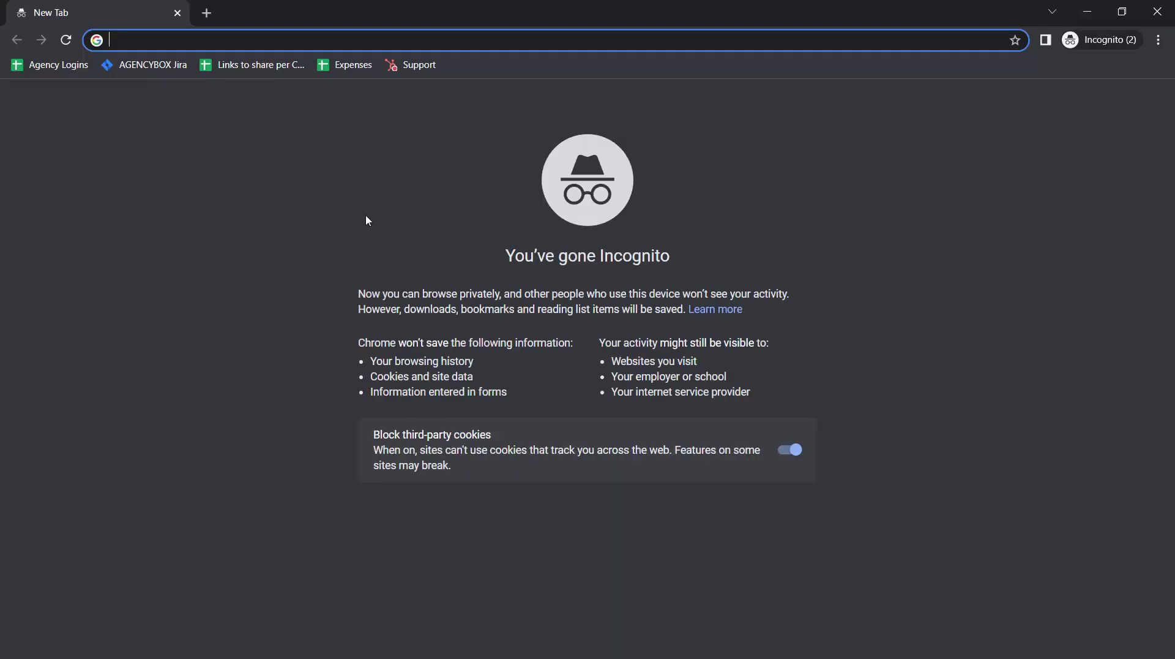
pyautogui.hotkey('ctrl', 'v')
pyautogui.press('Return')
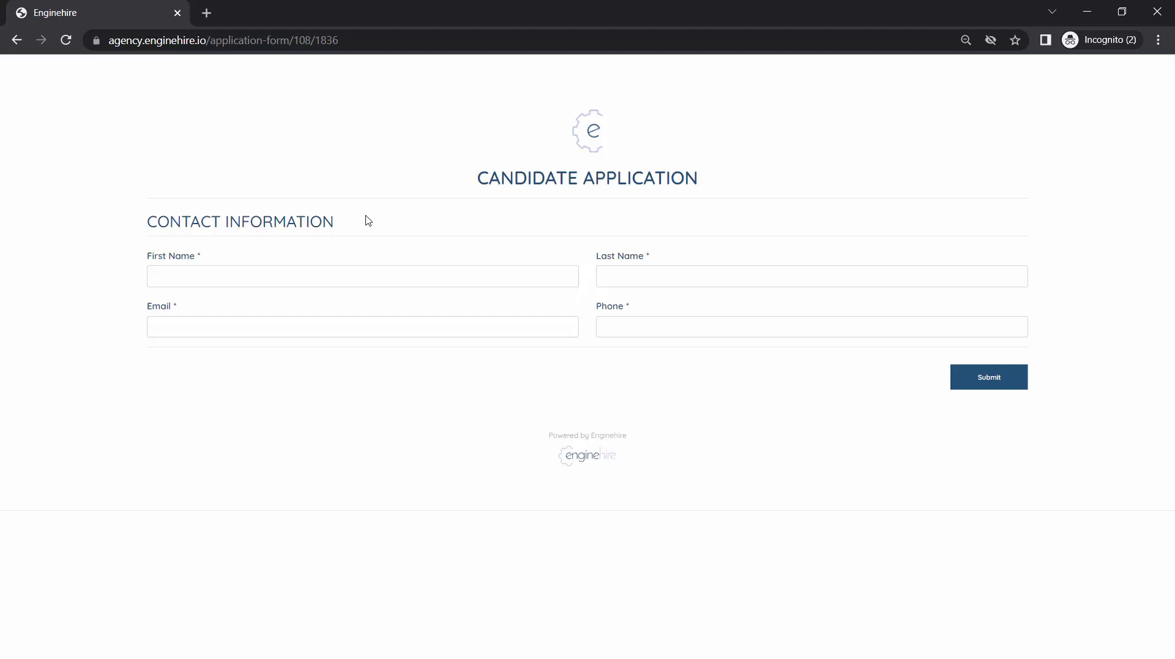
# Fill in the test candidate's first name, last name, e-mail and phone number
pyautogui.click(285, 271)
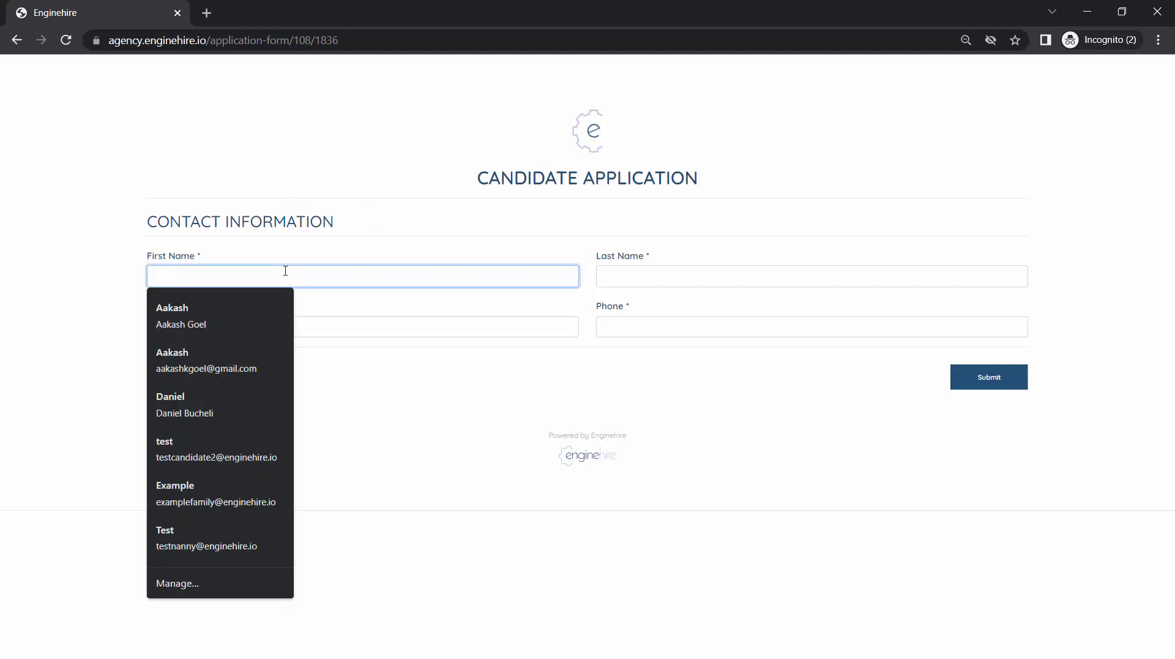
pyautogui.write('New')
pyautogui.press('Tab')
pyautogui.write('Nanny')
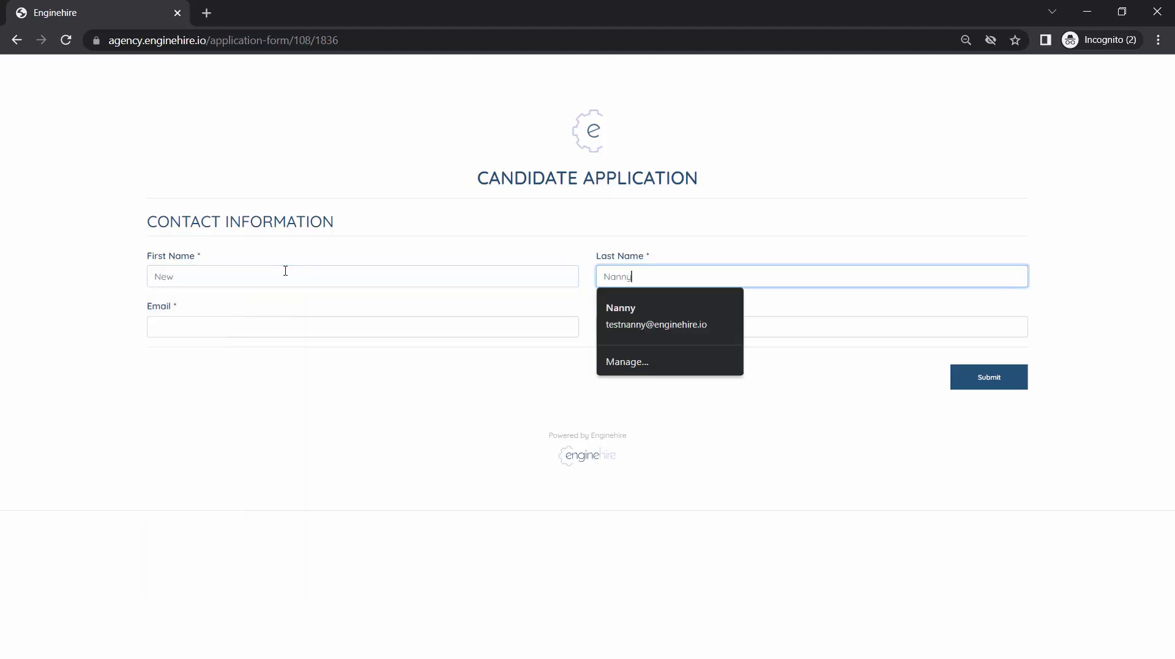
pyautogui.press('Tab')
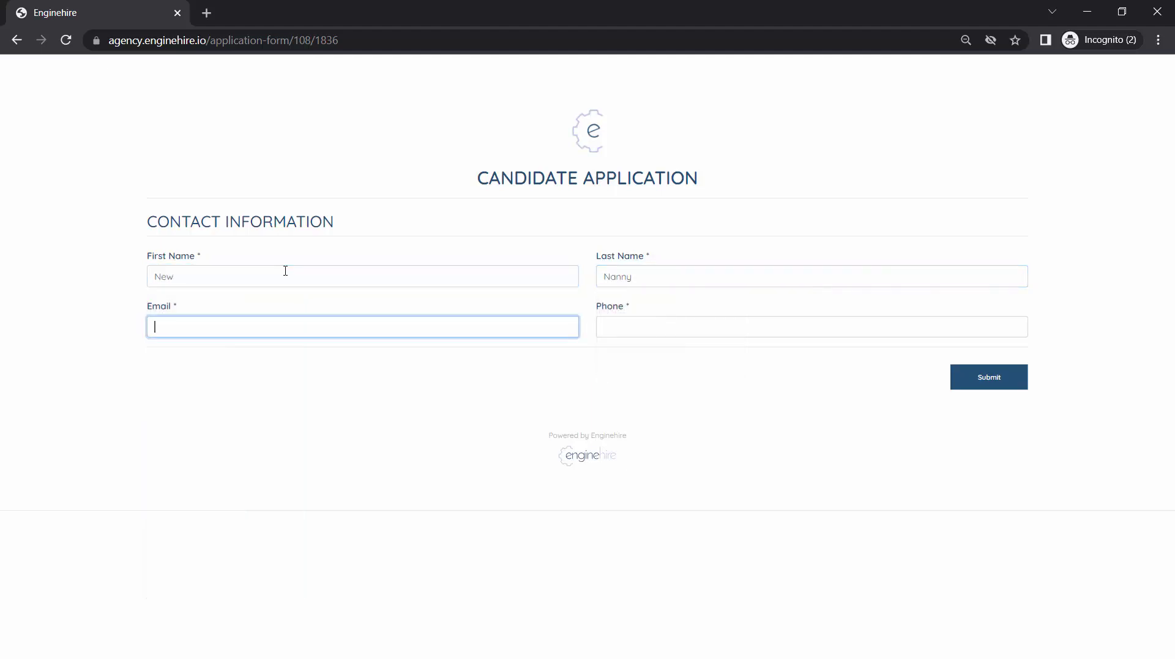
pyautogui.press('Tab')
pyautogui.write('23842932')
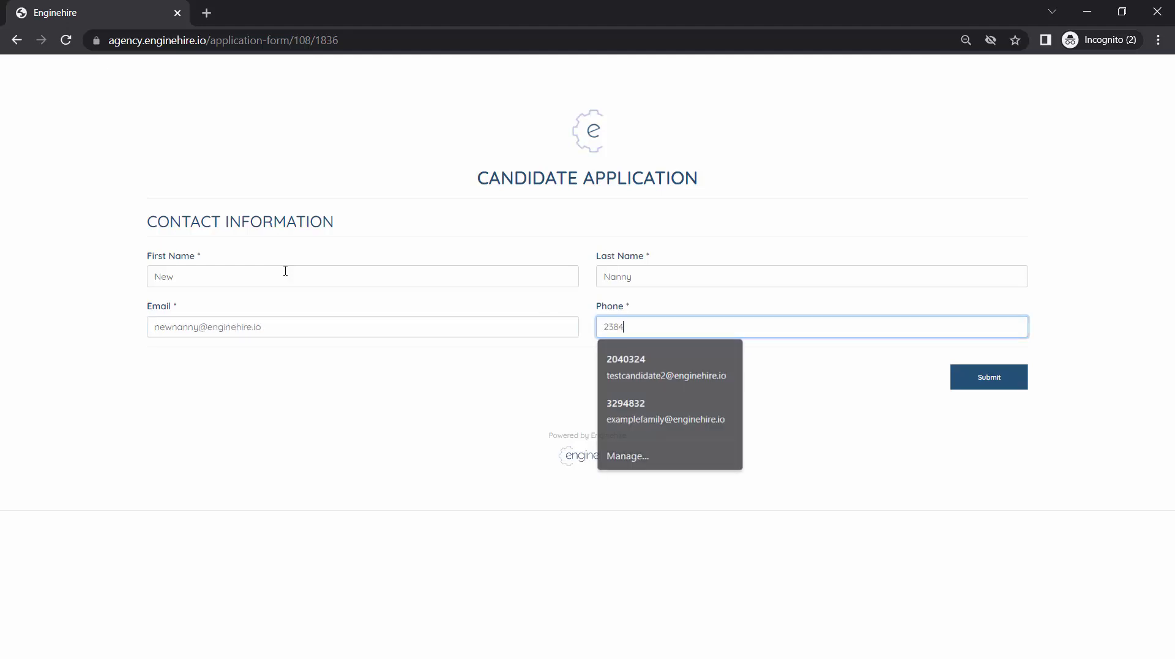
# Submit the application and return to the regular browser window with the form
pyautogui.click(998, 380)
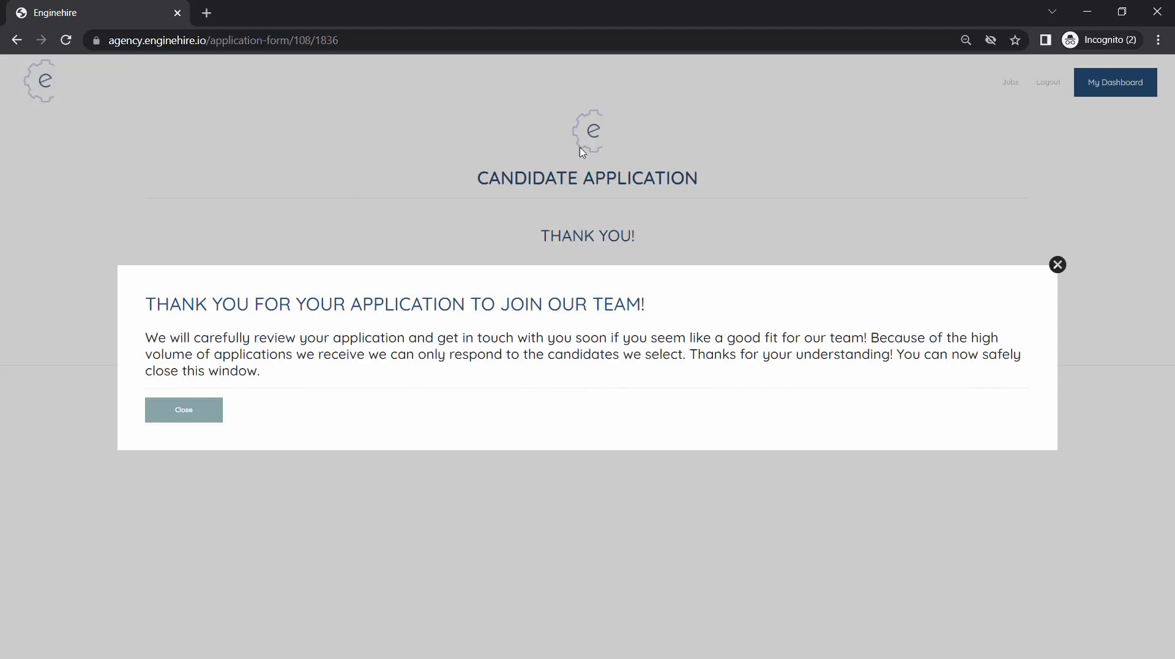
pyautogui.moveTo(343, 657)
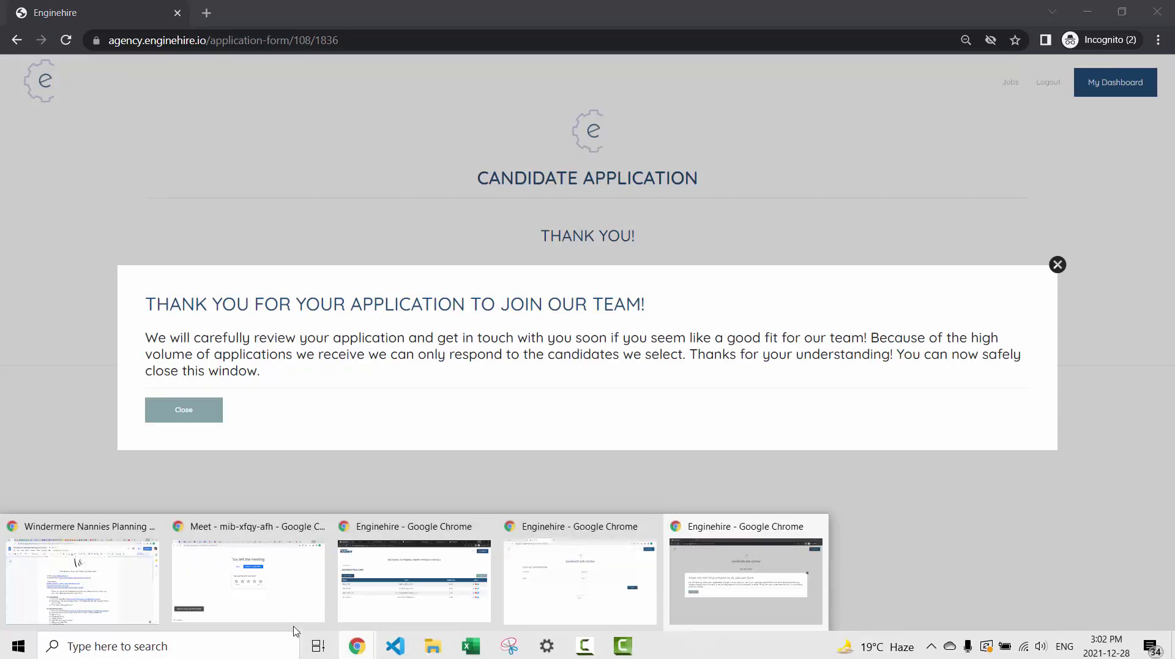
pyautogui.click(632, 581)
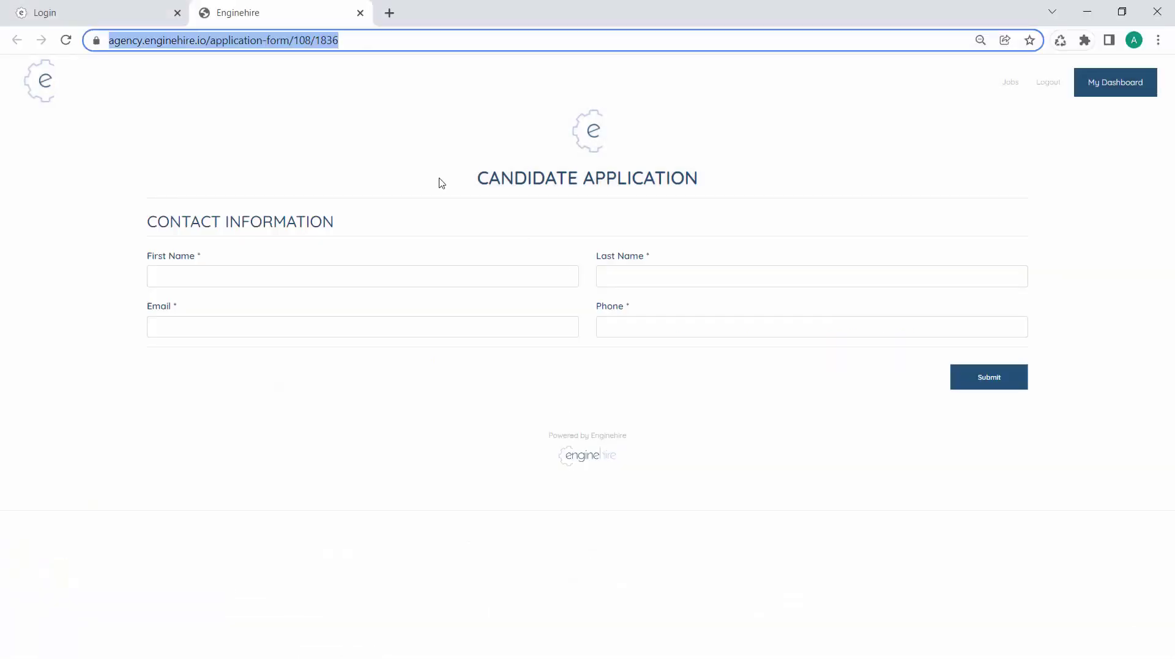
# Switch the agency dashboard to the Profile Builder section
pyautogui.click(71, 7)
pyautogui.click(274, 191)
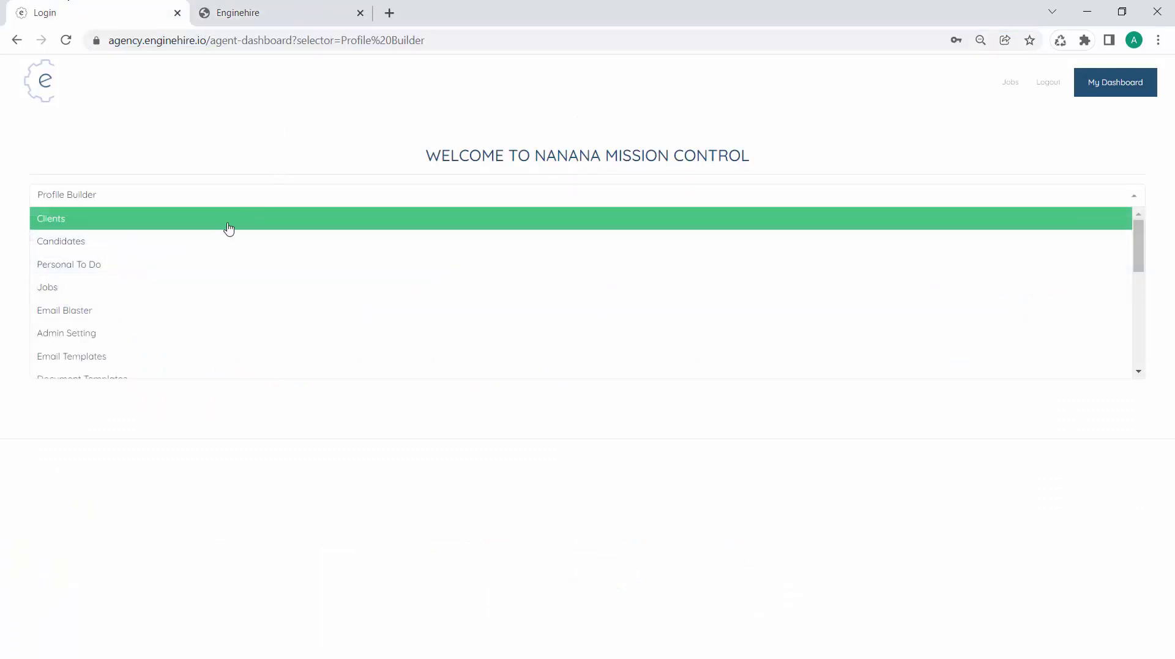
pyautogui.click(219, 239)
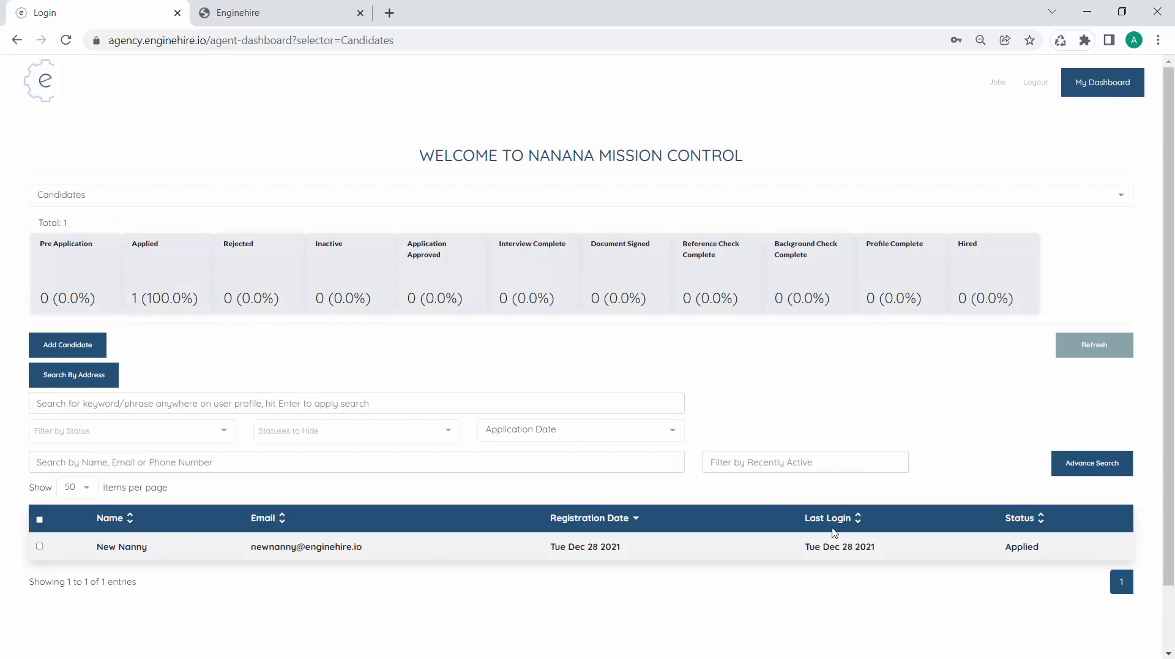
pyautogui.click(251, 194)
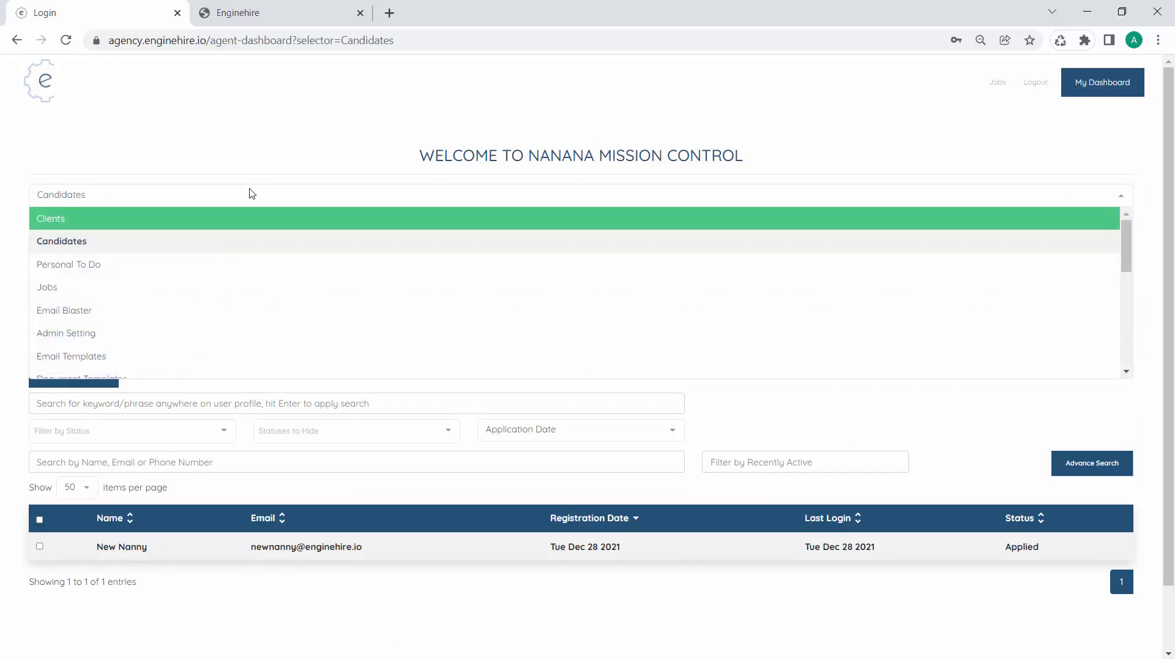
pyautogui.scroll(-5, 230, 316)
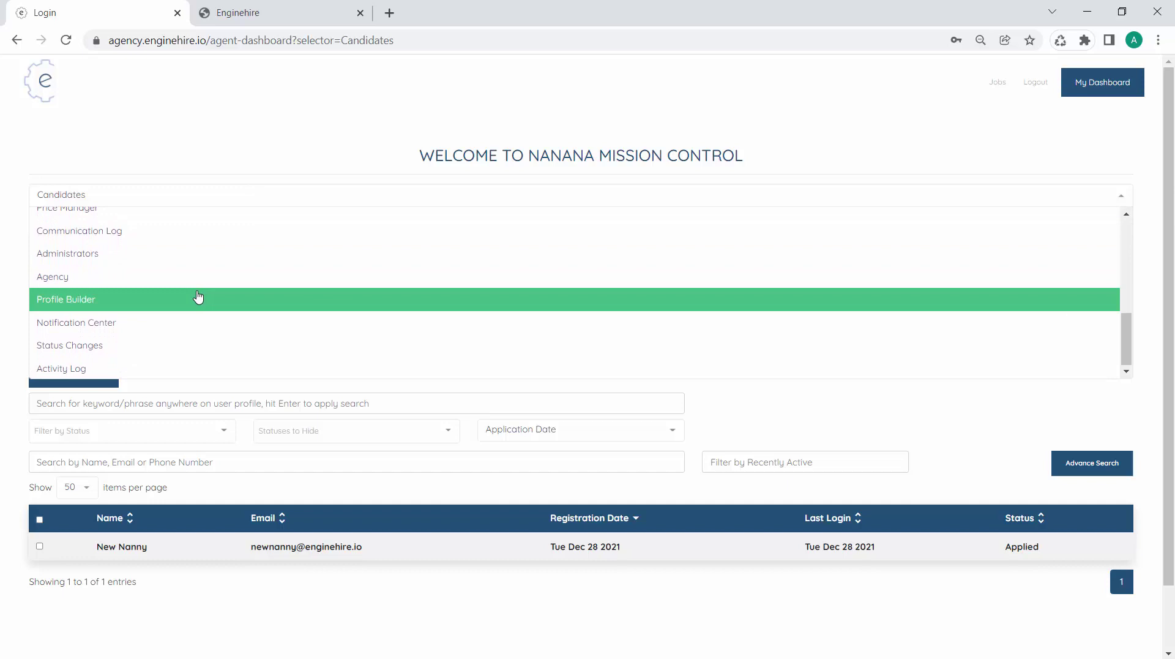
pyautogui.click(197, 297)
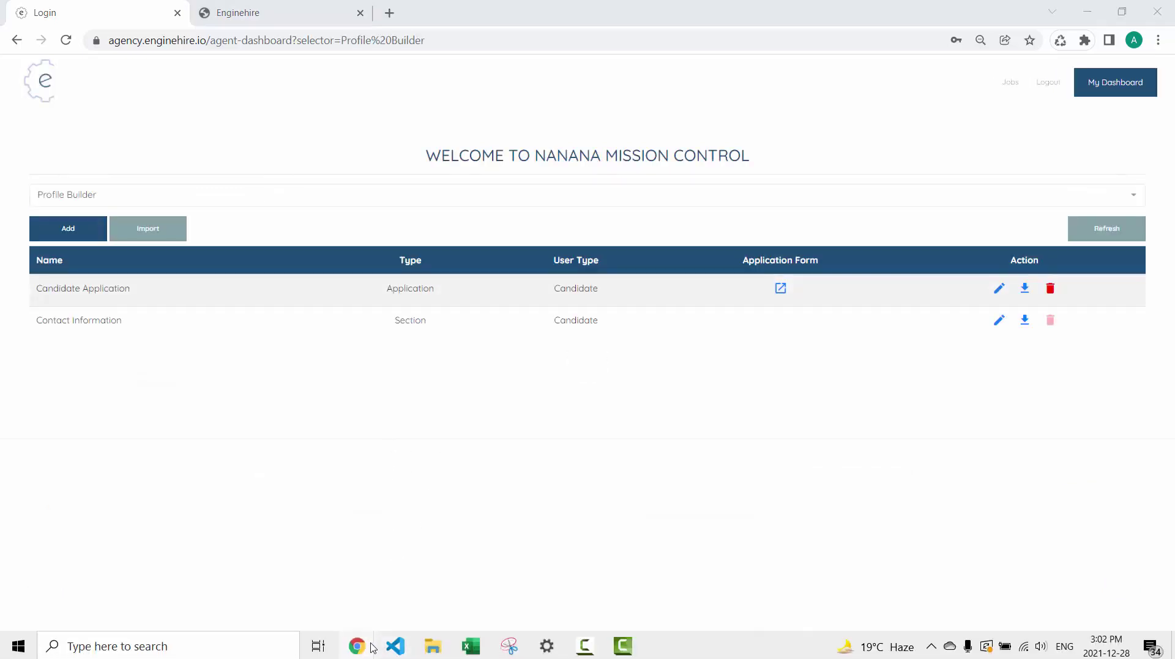
# Glance at the incognito application-form window, then return to the dashboard window
pyautogui.moveTo(361, 646)
pyautogui.click(732, 596)
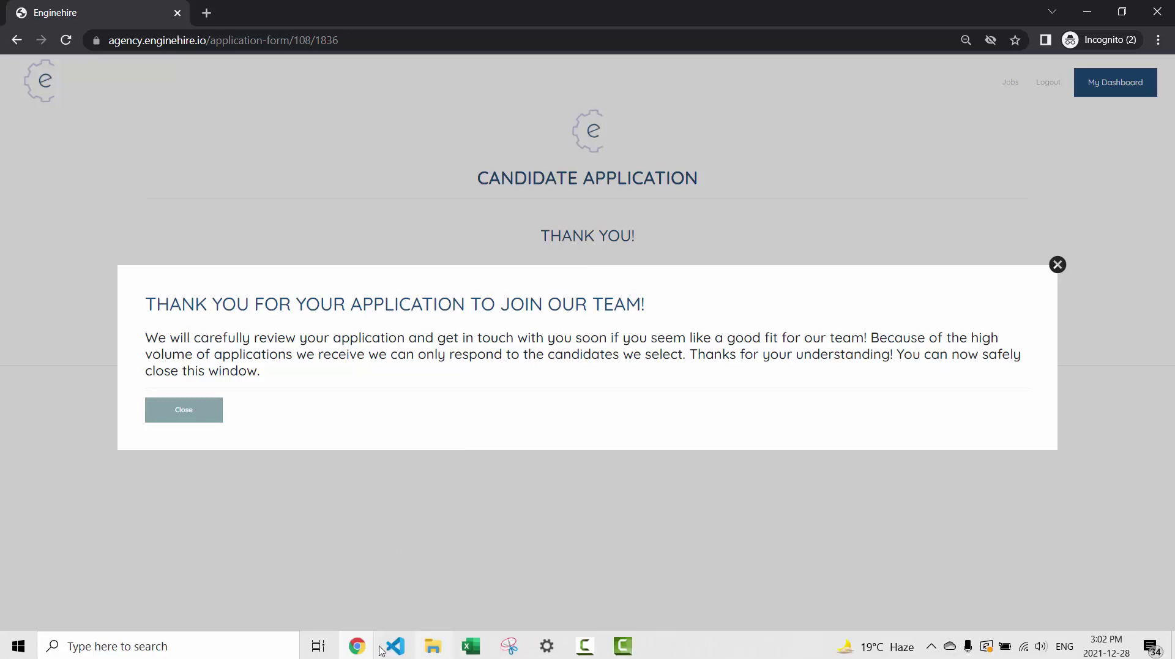
pyautogui.moveTo(357, 646)
pyautogui.click(601, 596)
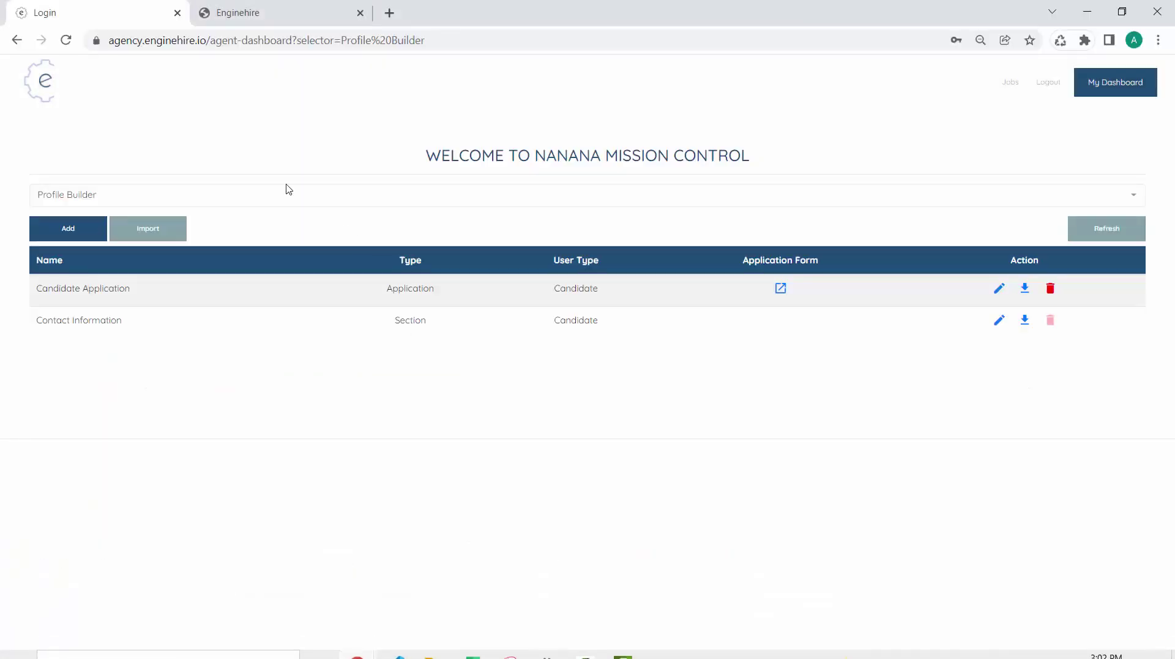
# Write the Candidate Application instruction welcoming applicants to NaNaNa Nannies and asking for 15 minutes
pyautogui.click(999, 288)
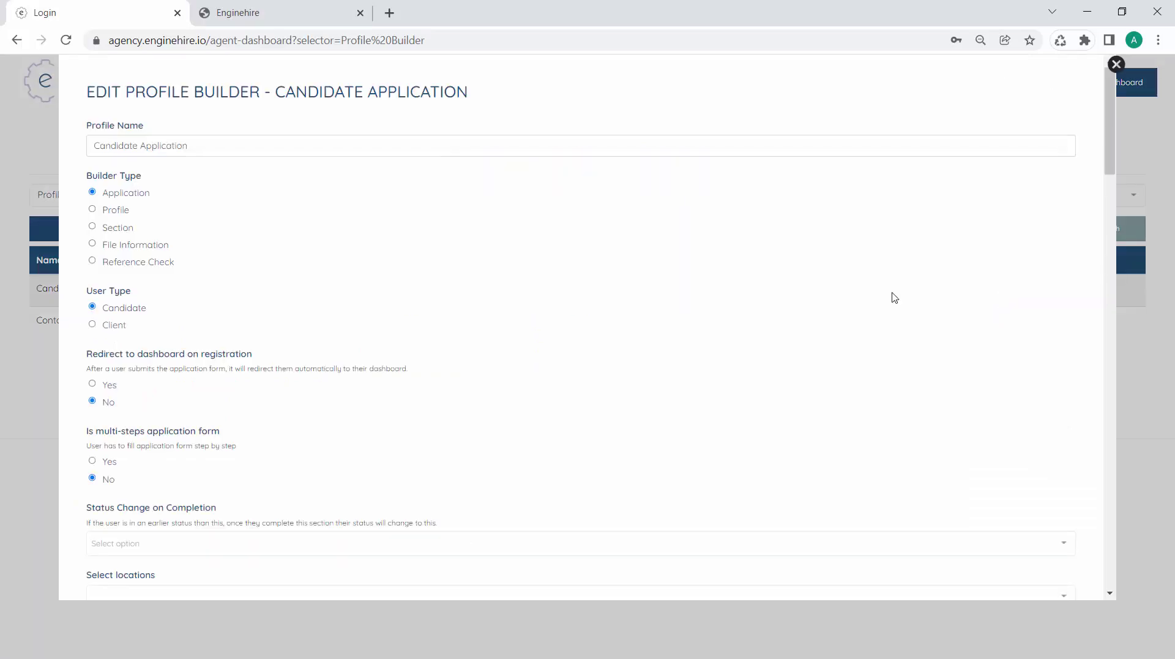
pyautogui.scroll(-10, 624, 330)
pyautogui.scroll(5, 383, 490)
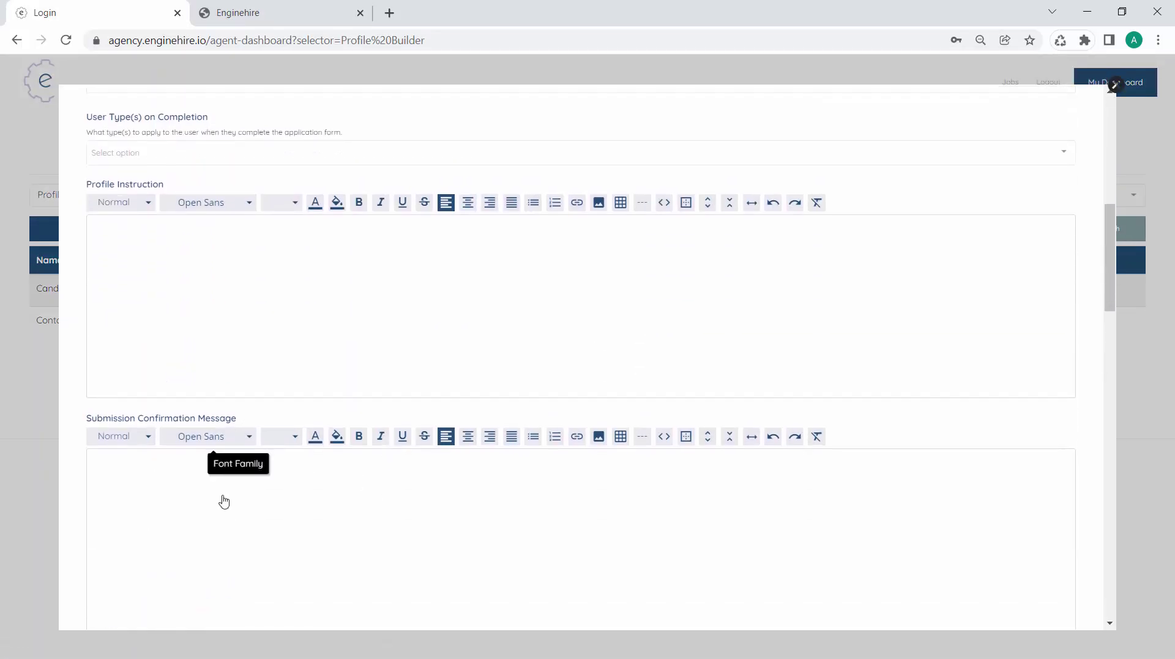
pyautogui.click(235, 519)
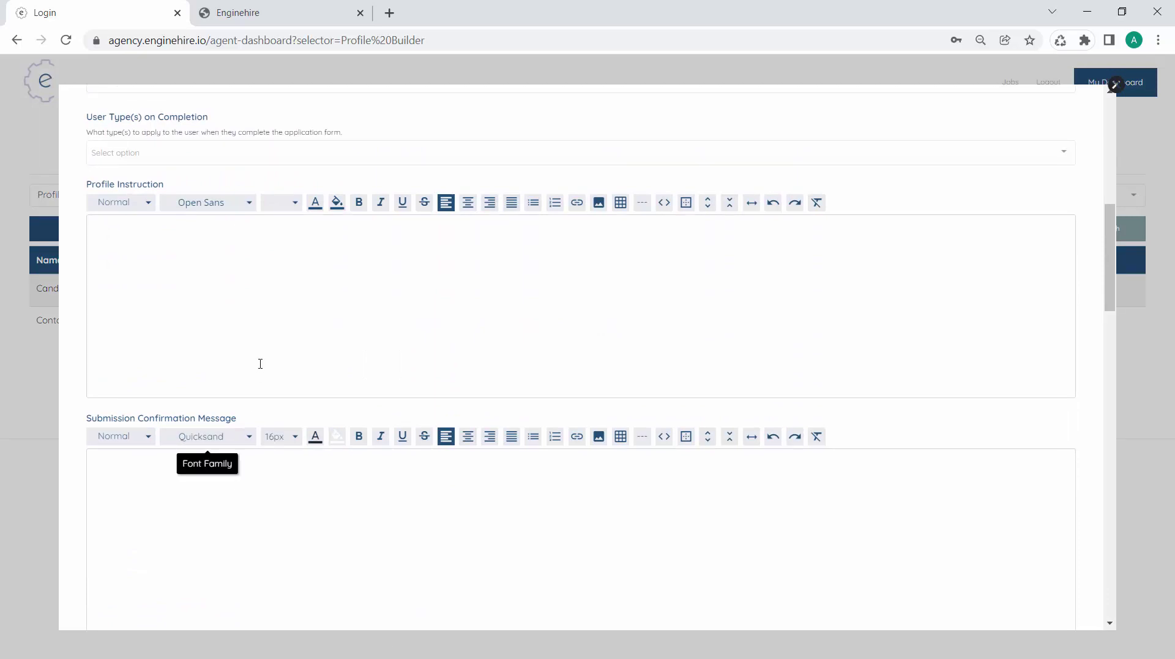
pyautogui.click(284, 328)
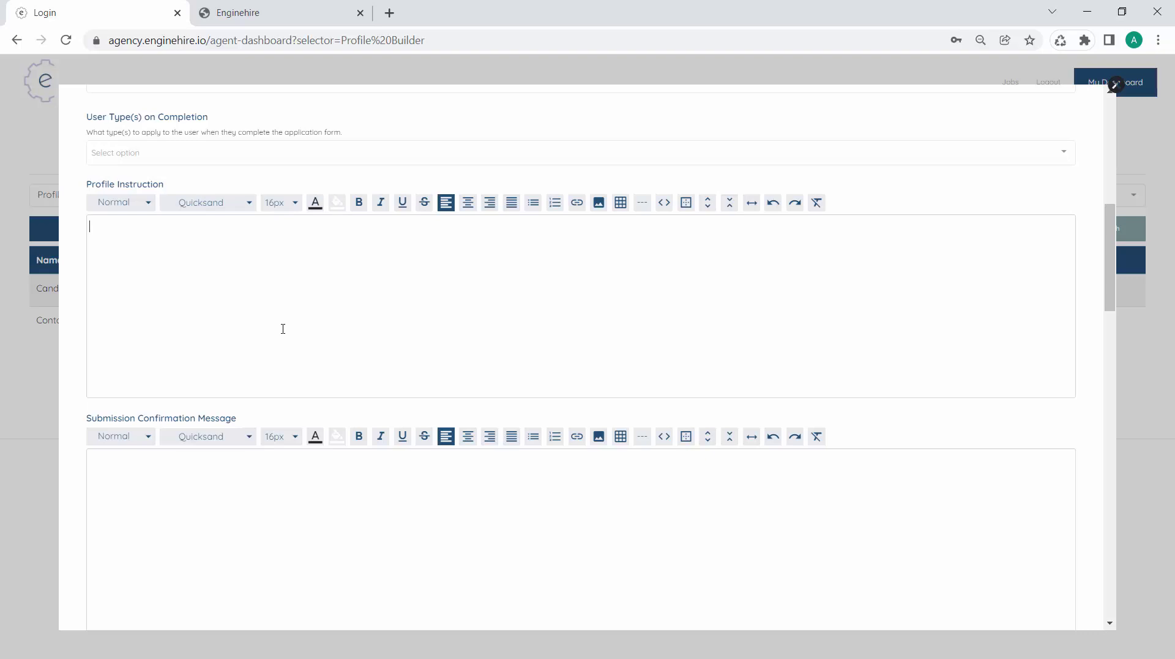
pyautogui.write('Welcome to NanaNa Nannies!')
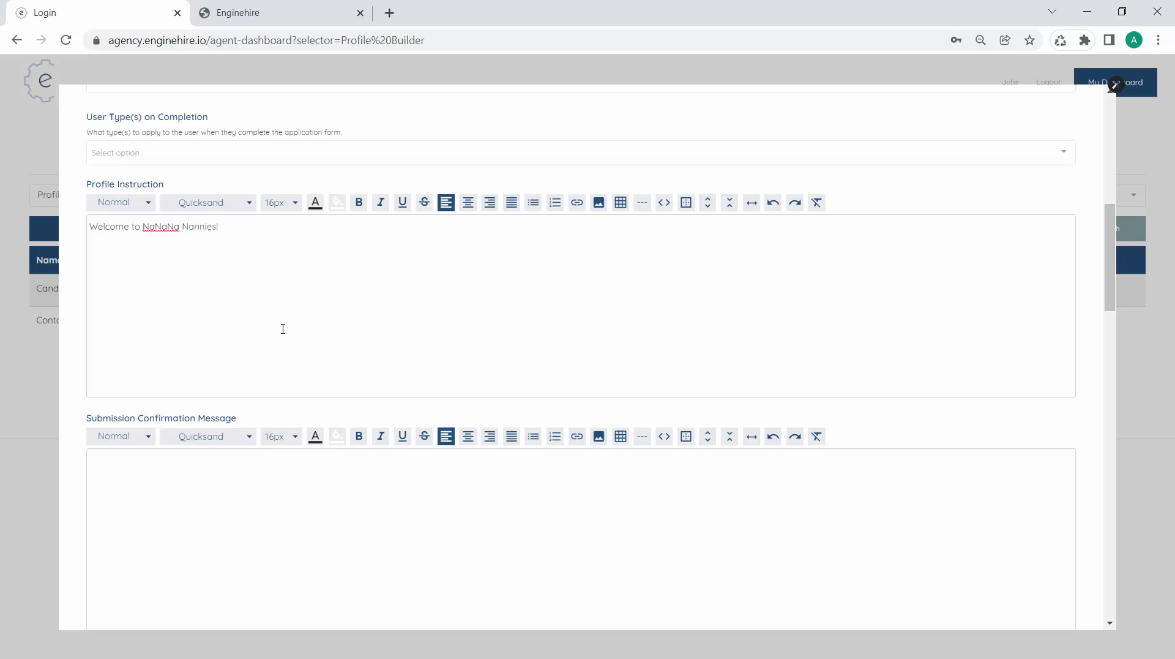
pyautogui.write(' Please make sure to allow for 15 minutes to co')
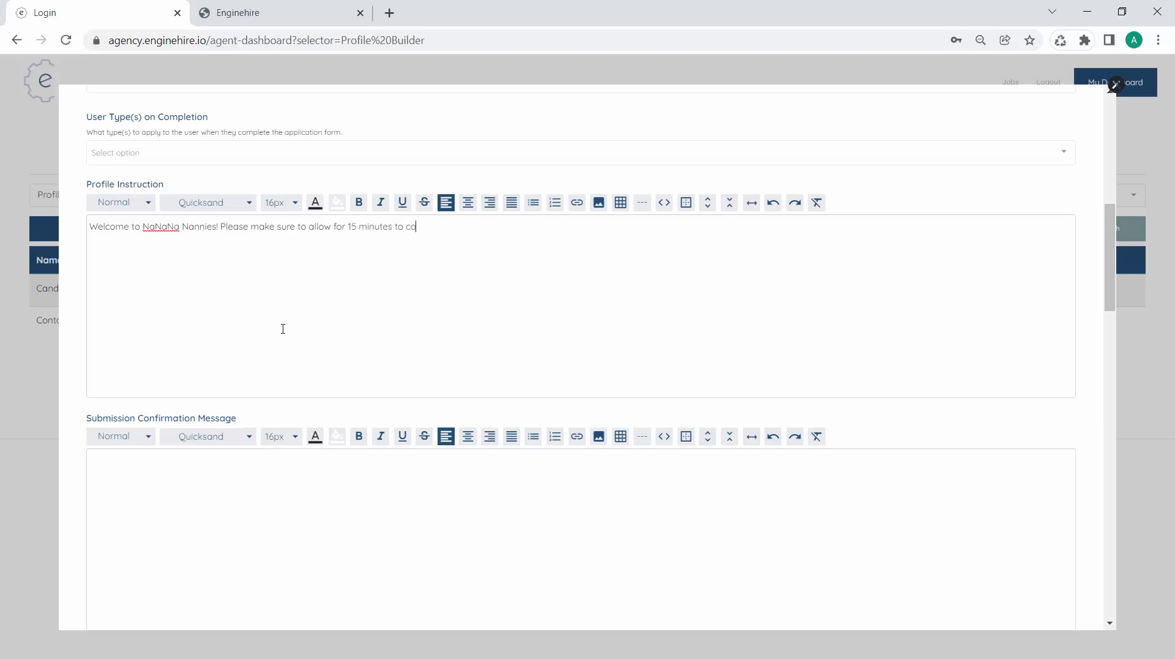
pyautogui.write('mplete this application.')
# Type the confirmation 'Thank you for applying! We will be in touch with you within 48 hours'
pyautogui.click(297, 496)
pyautogui.scroll(-2, 300, 509)
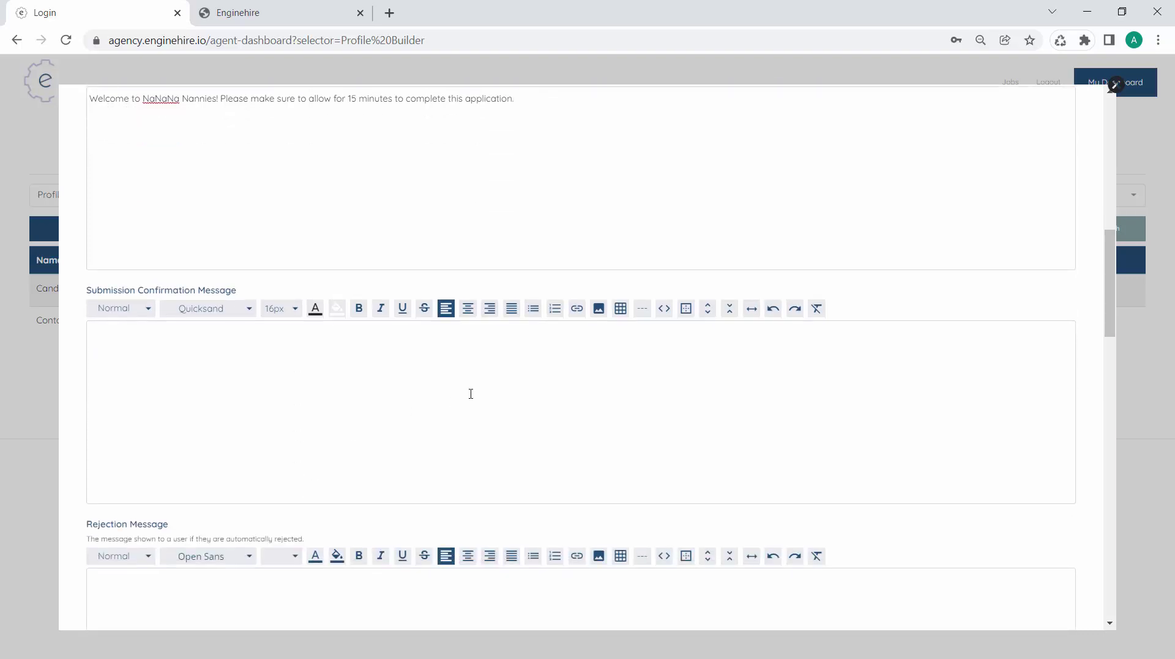
pyautogui.write('Thank you for a')
pyautogui.write('pplying!  ')
pyautogui.write('We will be in youd')
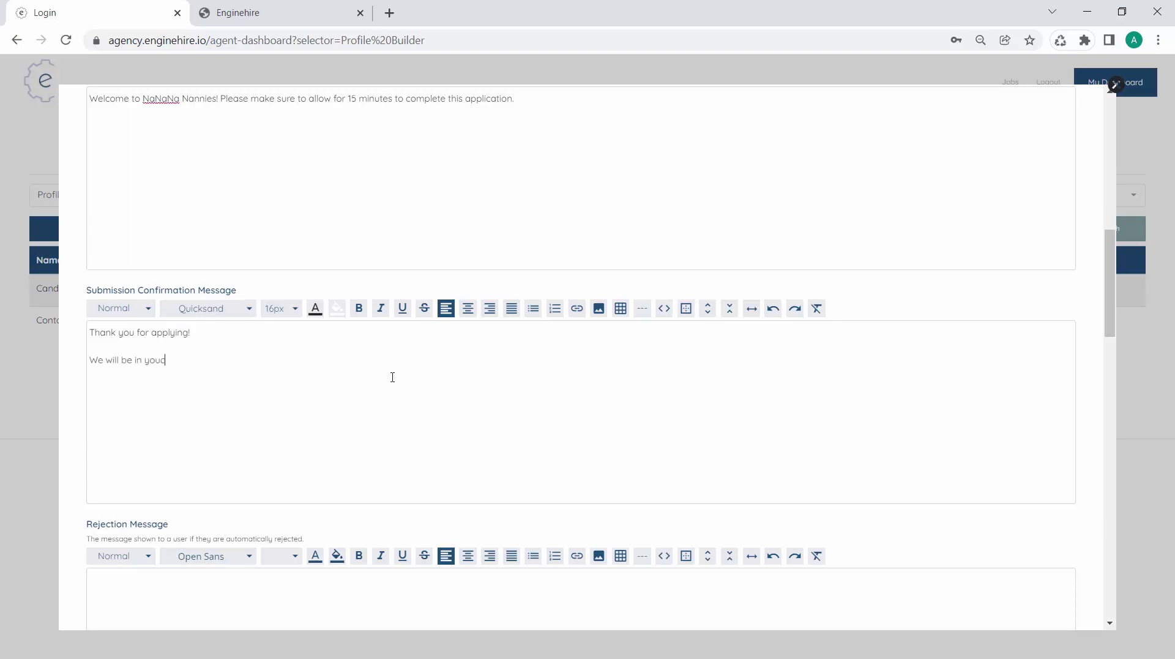
pyautogui.press('BackSpace')
pyautogui.press('BackSpace')
pyautogui.press('BackSpace')
pyautogui.write('touch with you within 48 hours')
# Centre the confirmation message and make its first line a bold Heading 3
pyautogui.moveTo(336, 359); pyautogui.dragTo(183, 310)
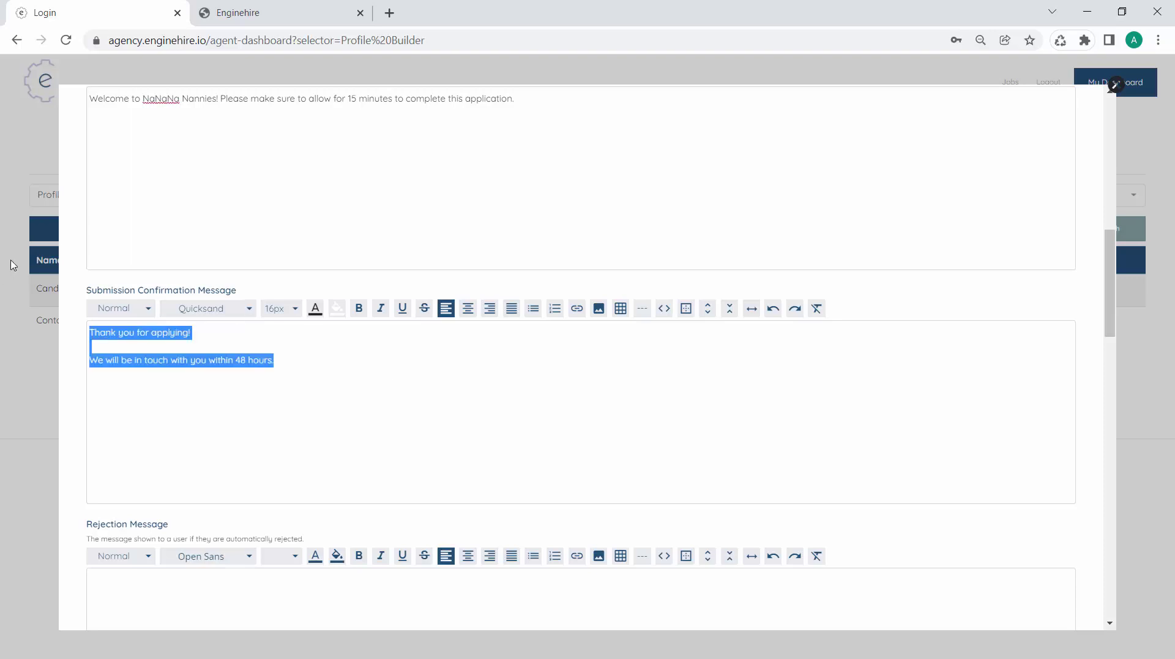
pyautogui.click(477, 311)
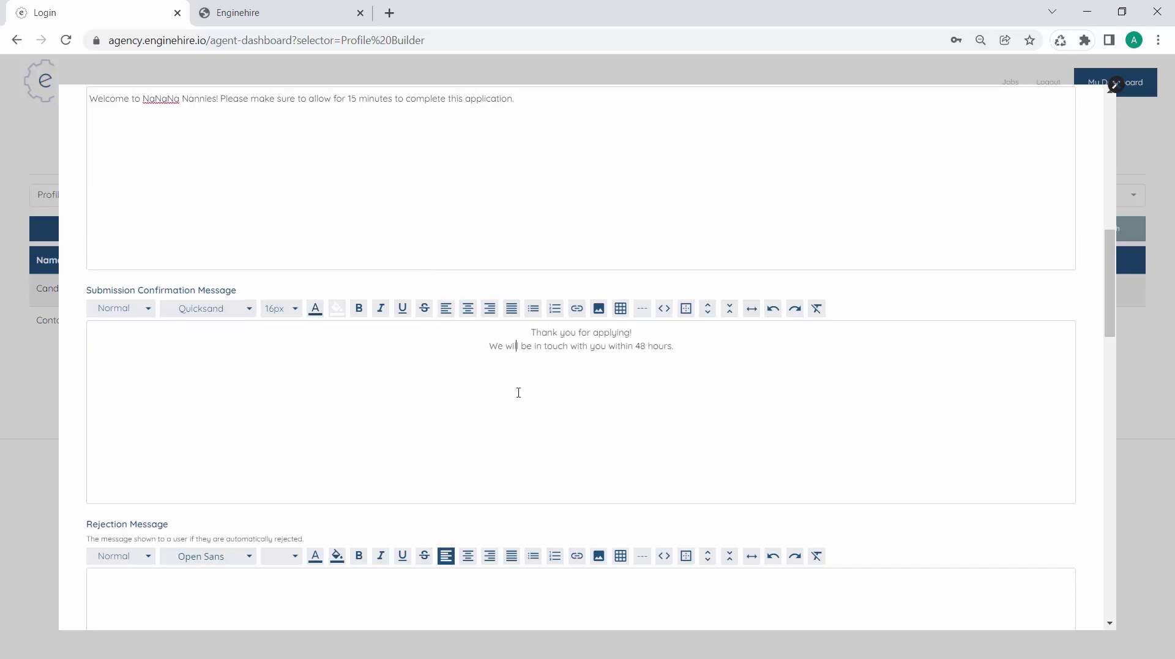
pyautogui.press('Return')
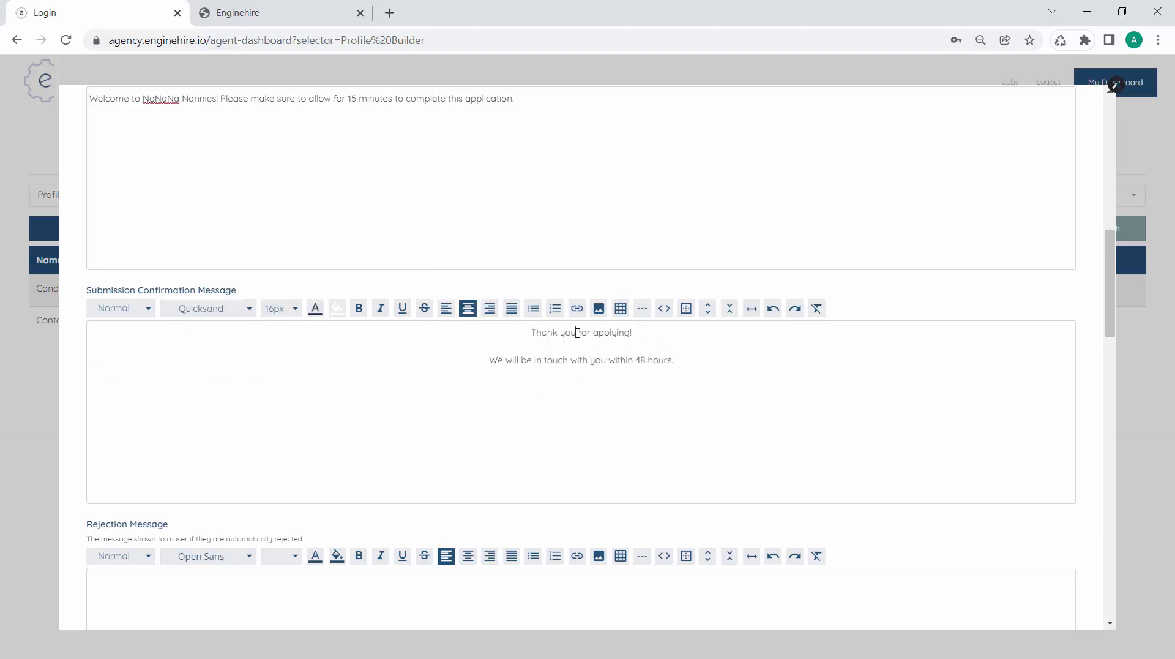
pyautogui.tripleClick(578, 331)
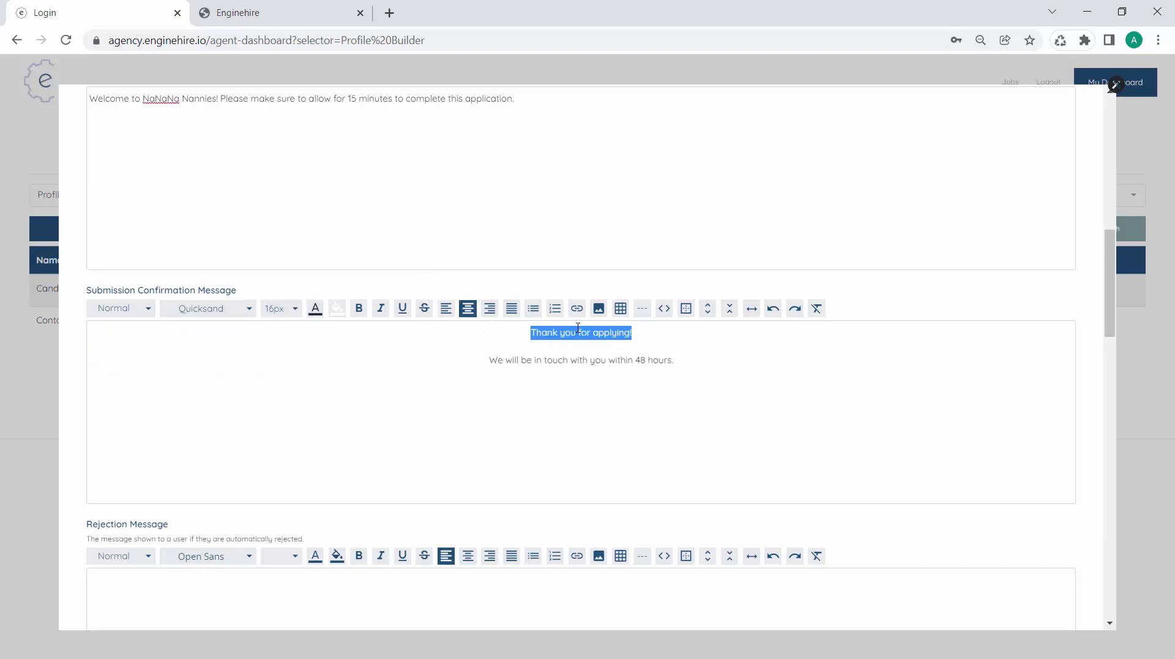
pyautogui.click(359, 308)
pyautogui.click(141, 316)
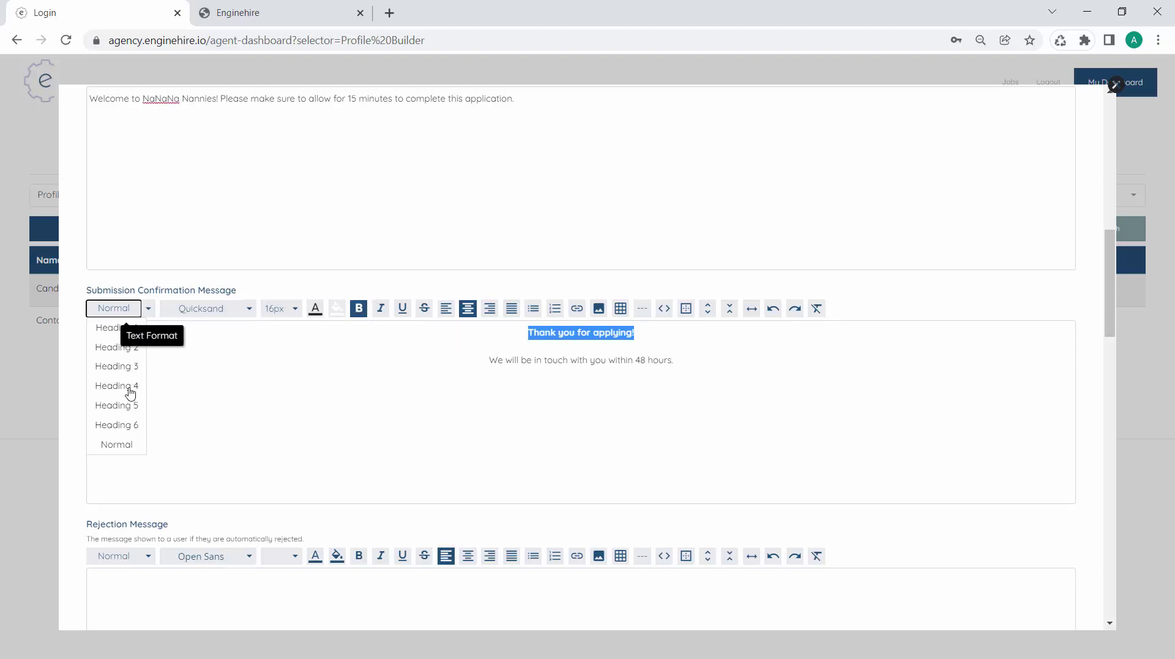
pyautogui.click(126, 368)
pyautogui.click(543, 388)
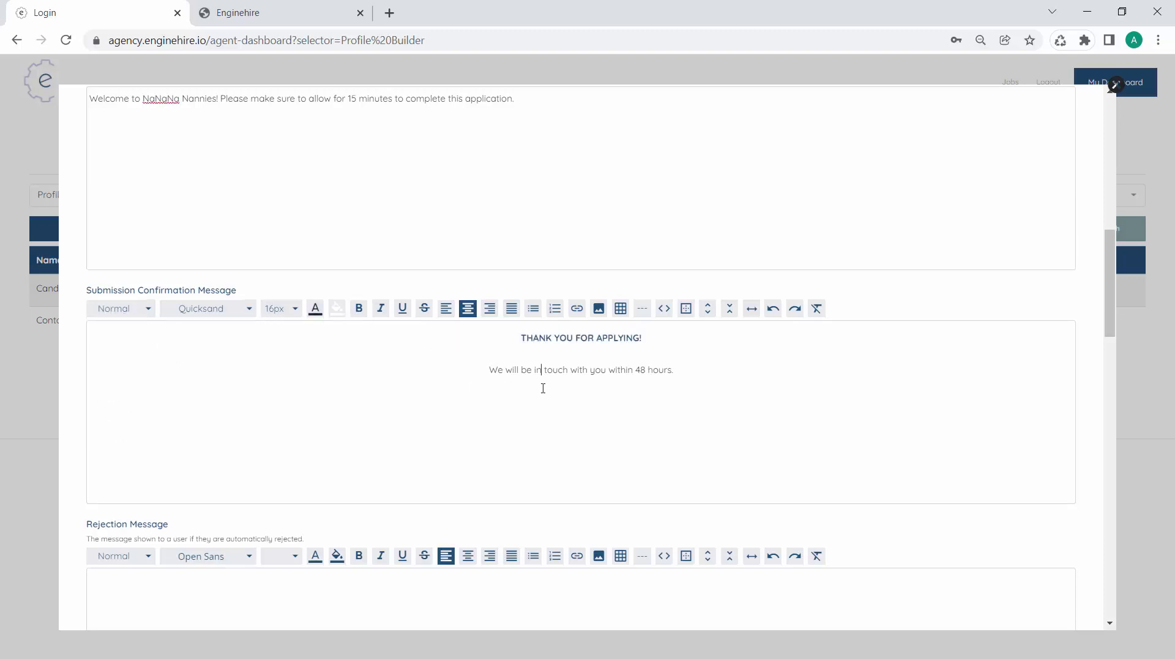
# Enlarge the THANK YOU FOR APPLYING! heading to 30px
pyautogui.tripleClick(573, 343)
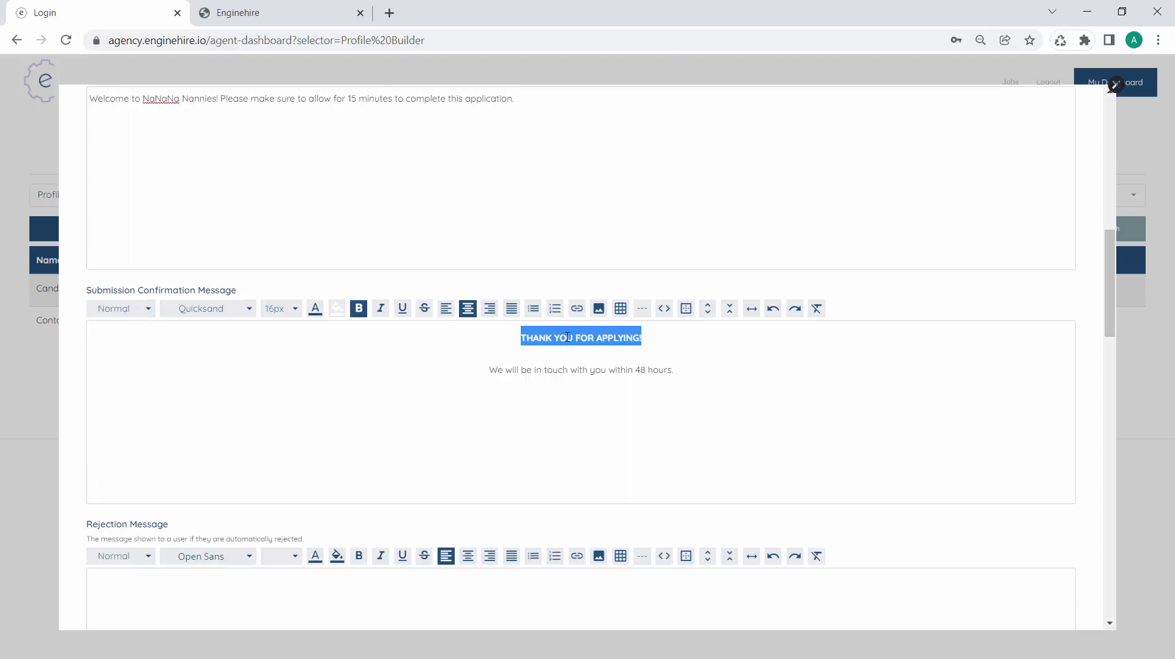
pyautogui.click(284, 309)
pyautogui.scroll(-4, 278, 459)
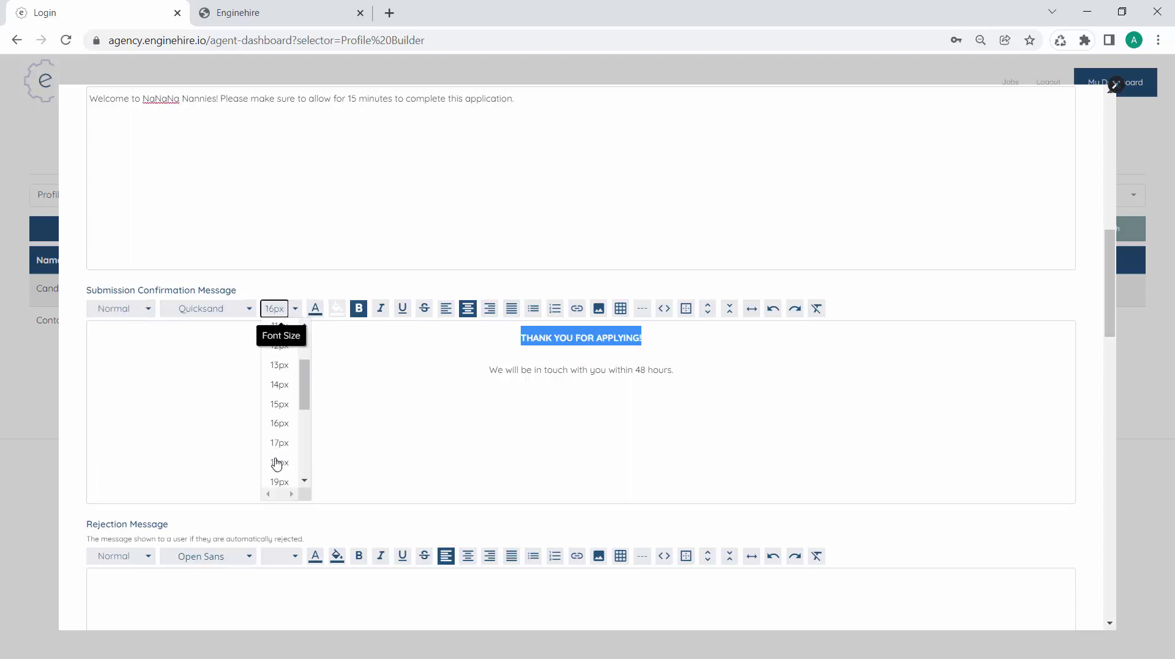
pyautogui.click(278, 454)
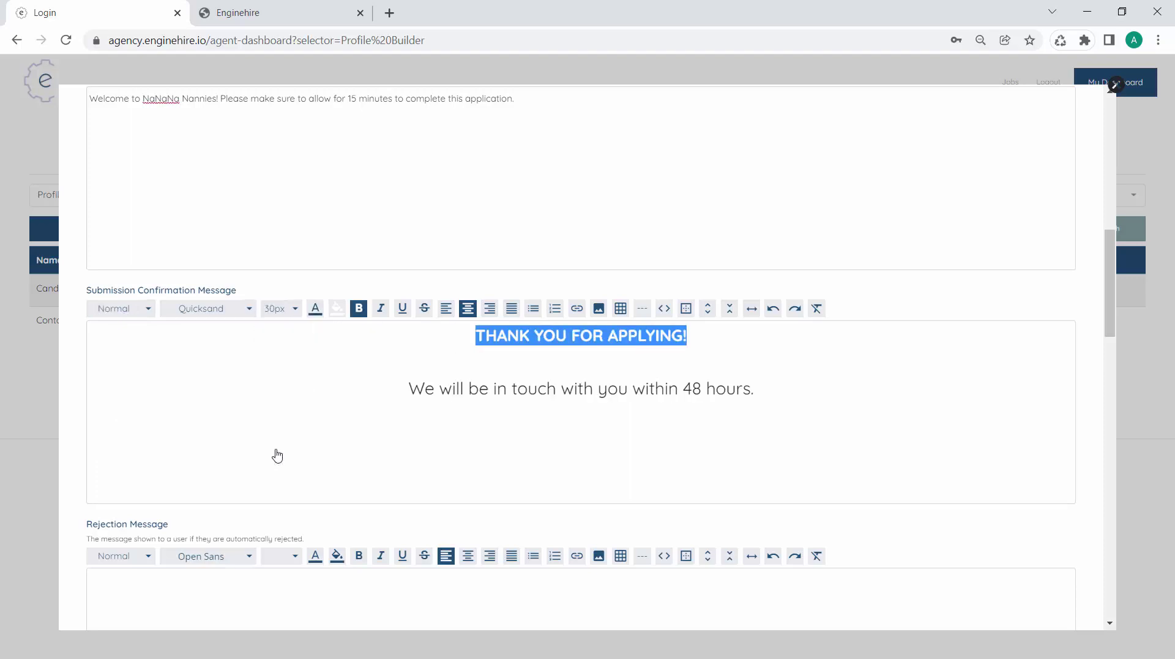
pyautogui.click(478, 391)
pyautogui.click(576, 376)
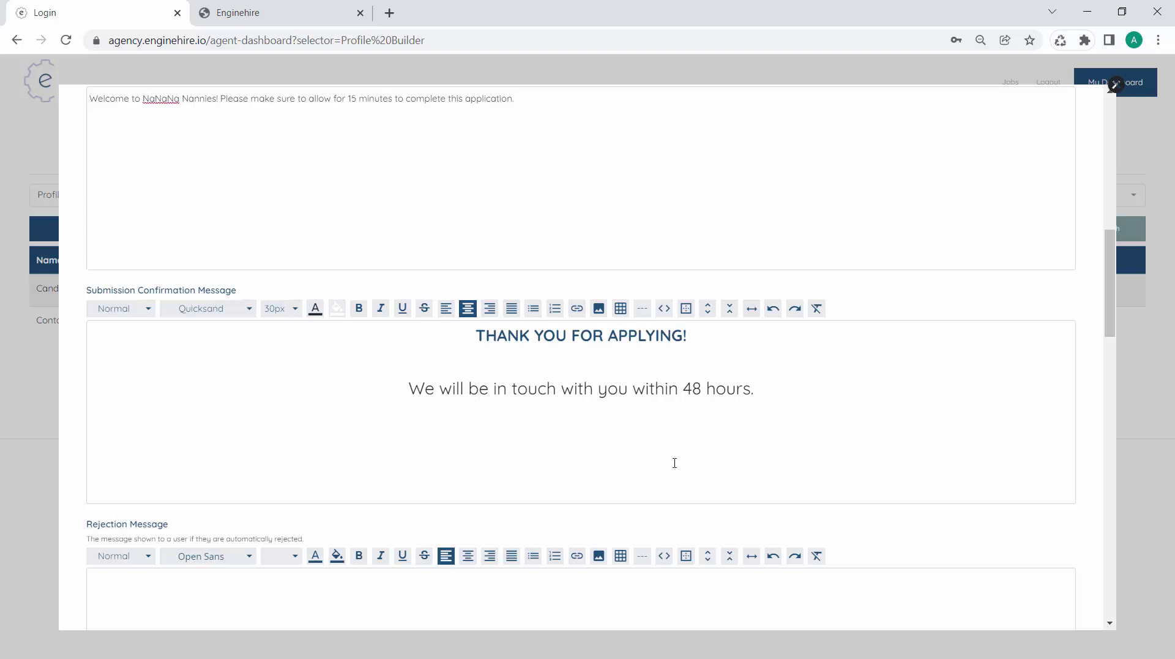
# Save the Candidate Application and reload the live application form
pyautogui.scroll(-15, 674, 463)
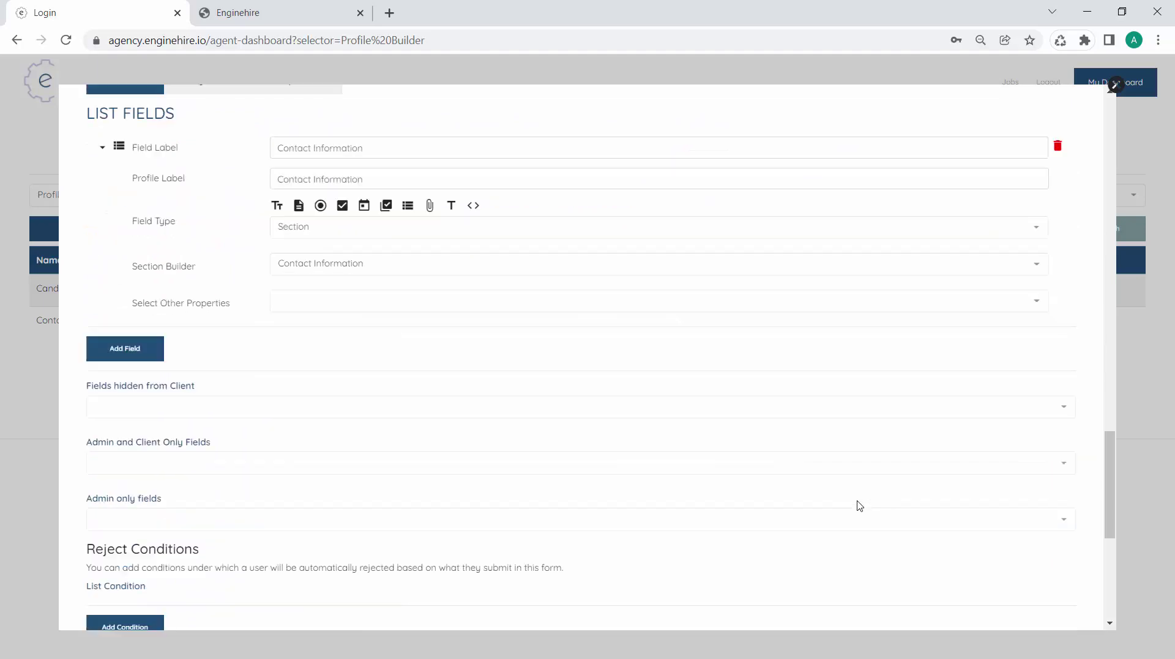
pyautogui.scroll(-6, 1005, 544)
pyautogui.click(1022, 597)
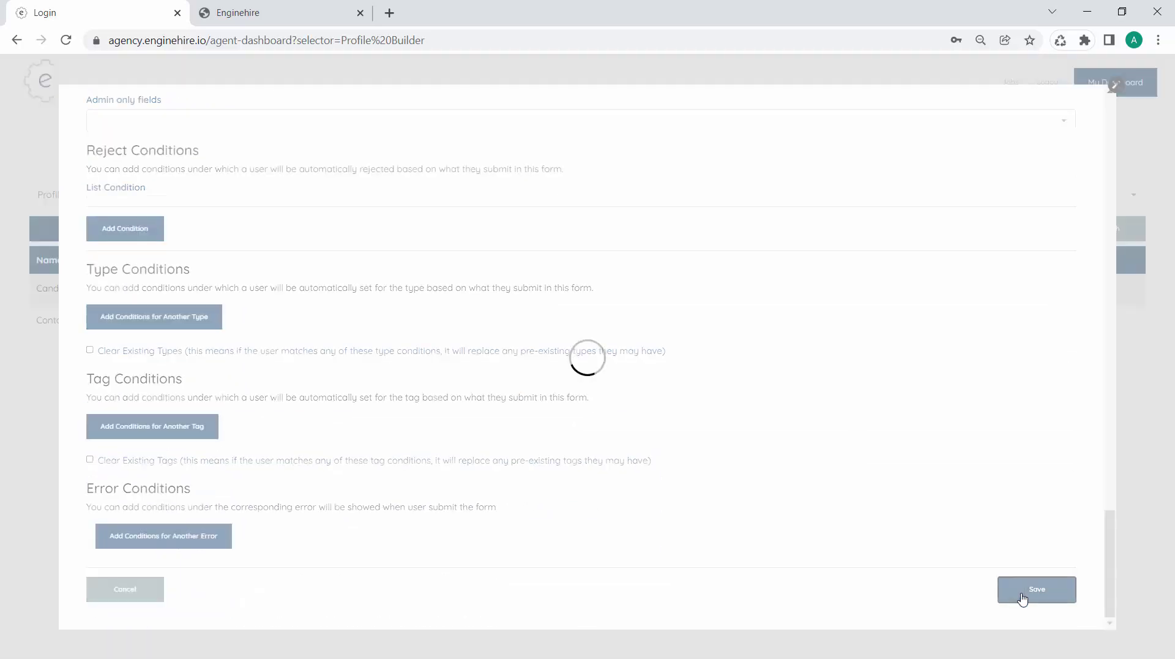
pyautogui.click(310, 6)
pyautogui.press('Return')
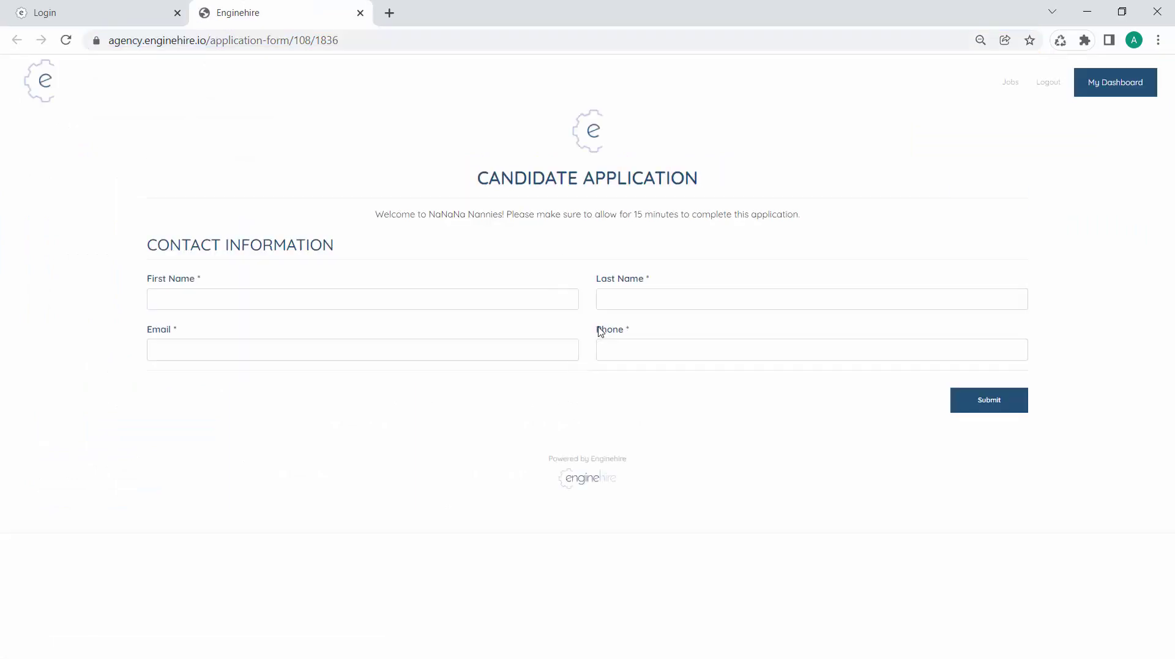
# Check the new welcome line and copy the application form's web address
pyautogui.tripleClick(467, 213)
pyautogui.click(463, 242)
pyautogui.click(295, 39)
pyautogui.hotkey('ctrl', 'c')
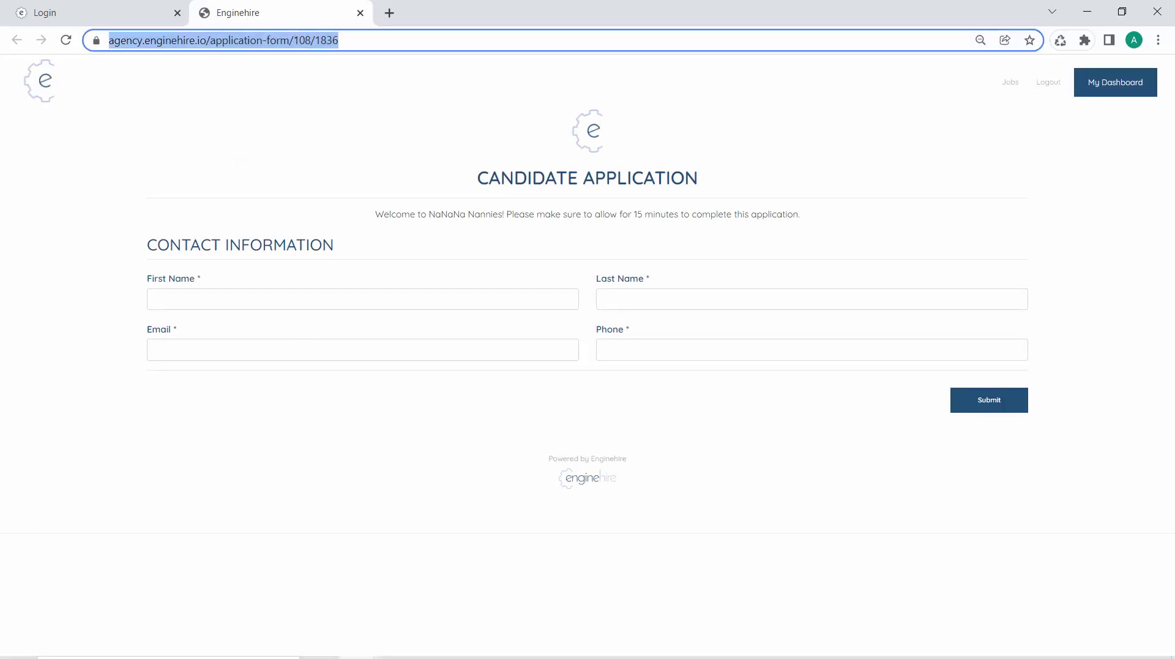
pyautogui.moveTo(357, 646)
pyautogui.click(752, 585)
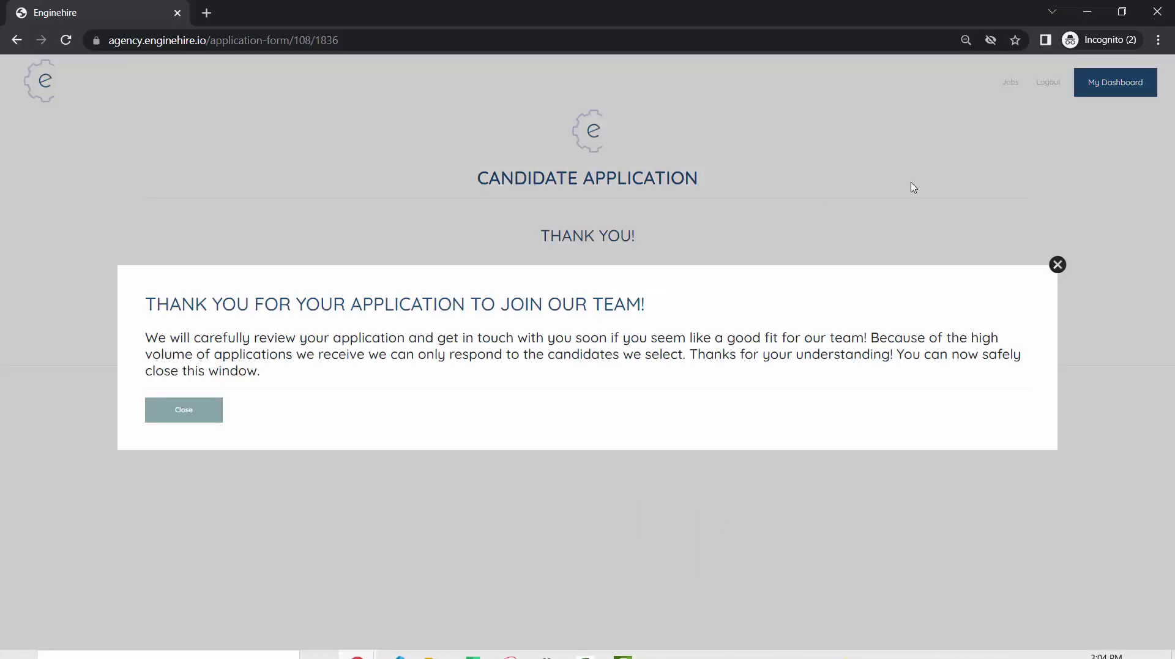
# Log out in the incognito window, open the copied form link, and submit an autofilled test application
pyautogui.click(1058, 265)
pyautogui.click(1060, 90)
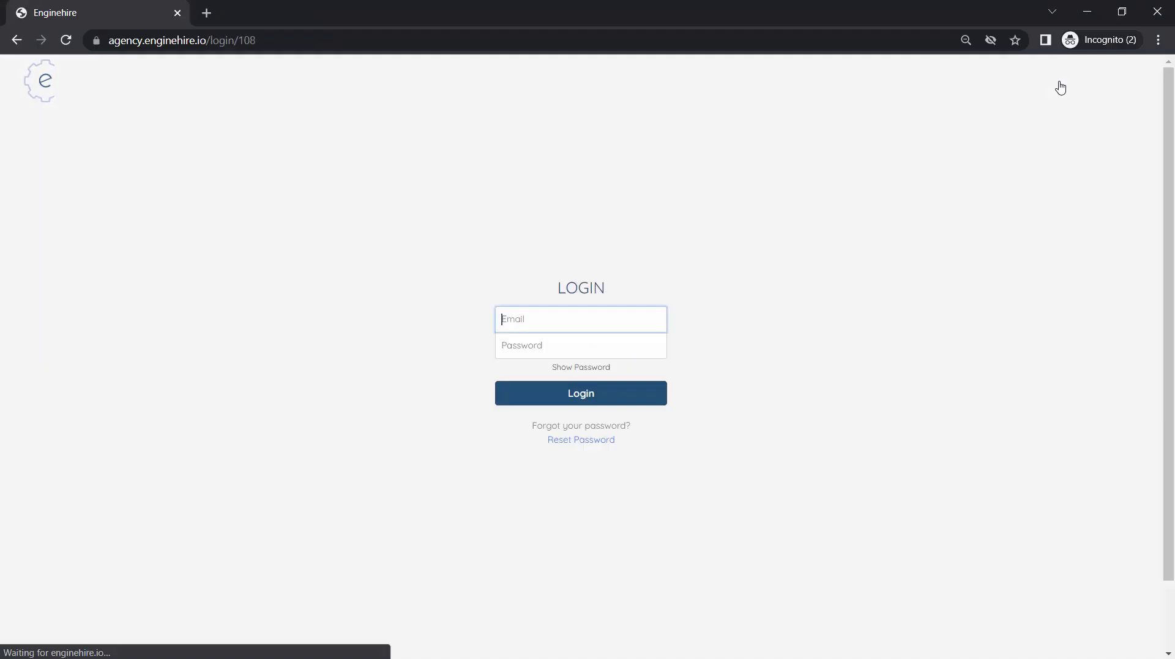
pyautogui.click(427, 38)
pyautogui.hotkey('ctrl', 'v')
pyautogui.press('Return')
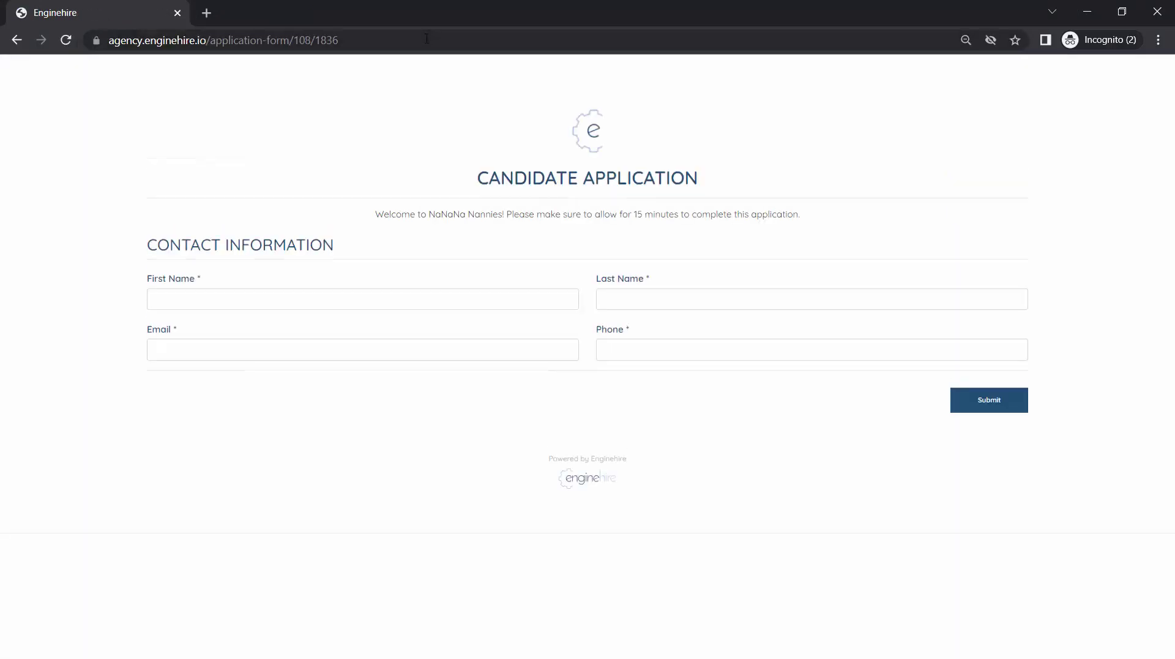
pyautogui.click(498, 303)
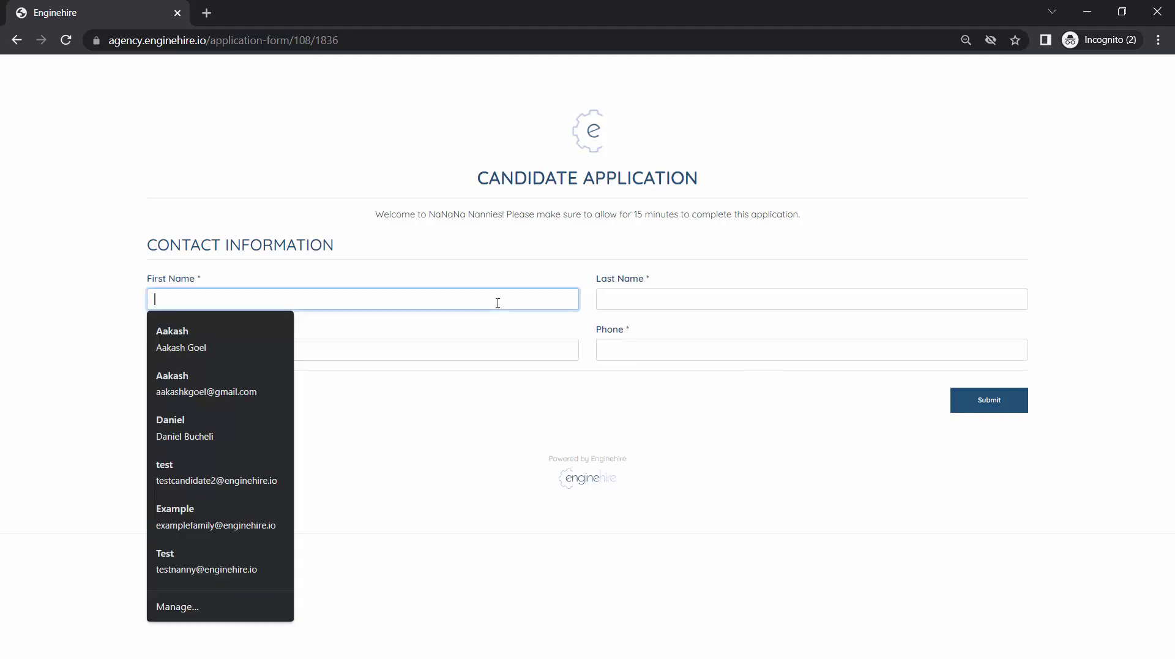
pyautogui.click(289, 336)
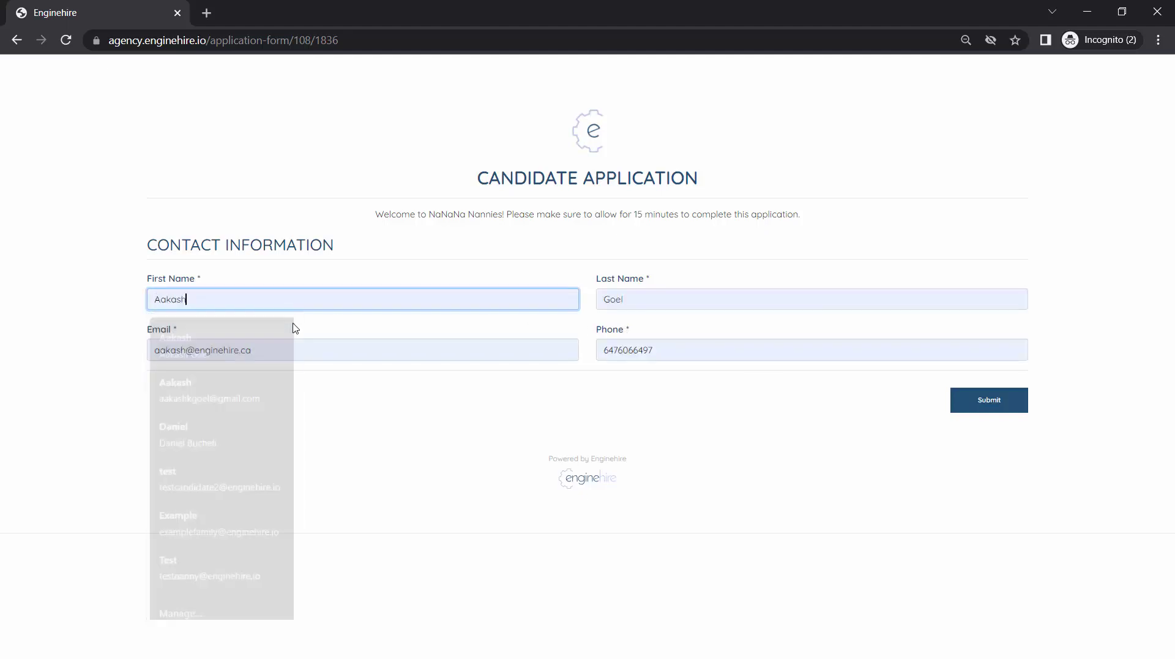
pyautogui.click(981, 405)
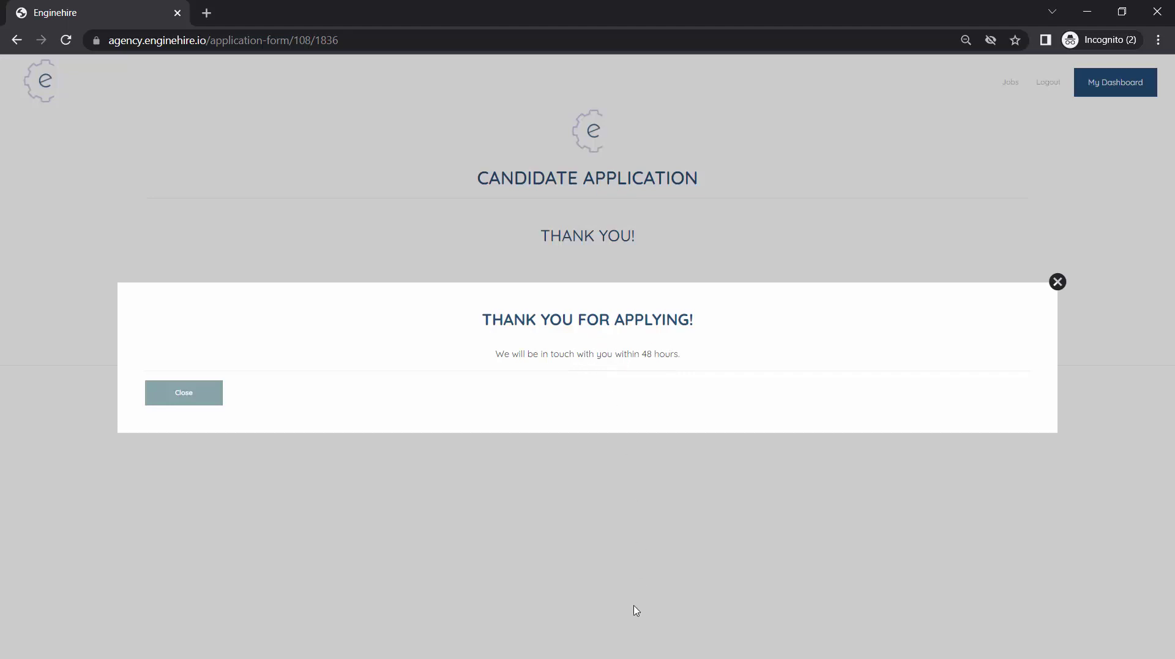
# Return to the admin window's Profile Builder dashboard
pyautogui.click(357, 646)
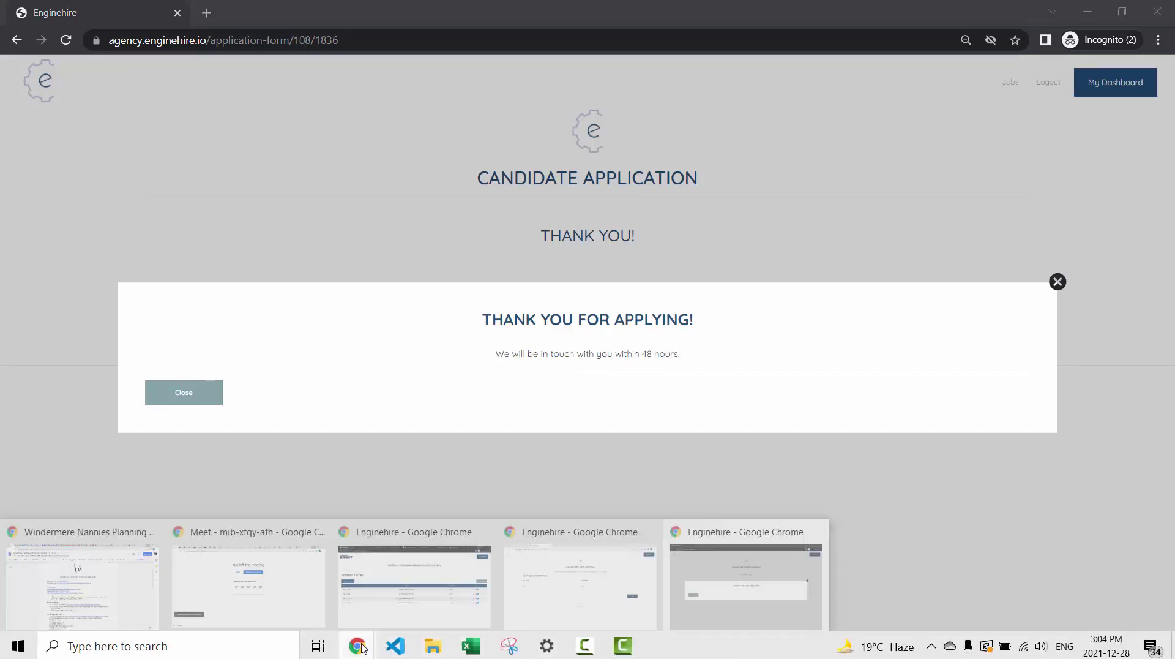
pyautogui.click(561, 564)
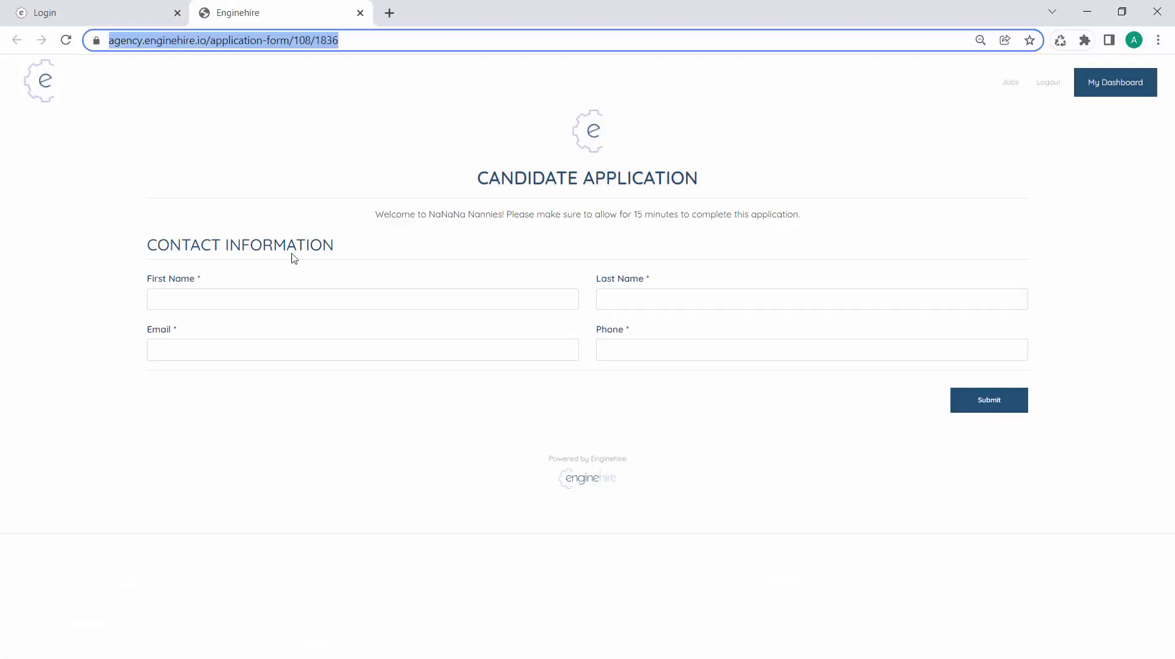
pyautogui.click(114, 18)
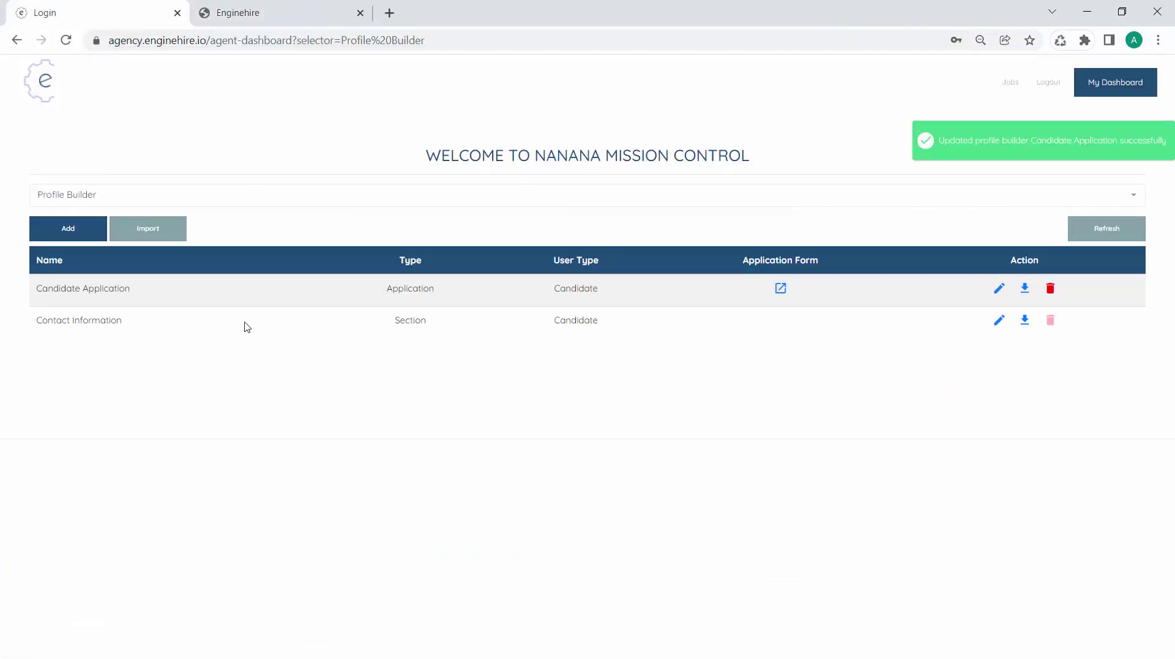
# Create a Candidate Section builder named 'Professional Information' and add its first field
pyautogui.click(60, 227)
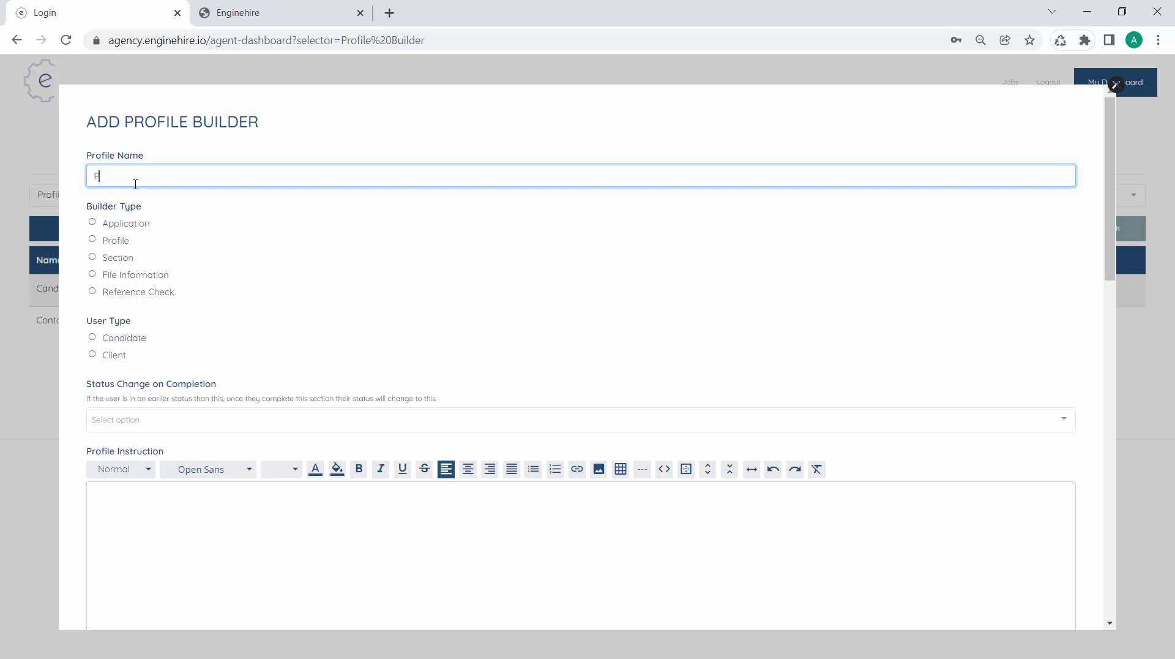
pyautogui.write('Professional Information')
pyautogui.click(120, 261)
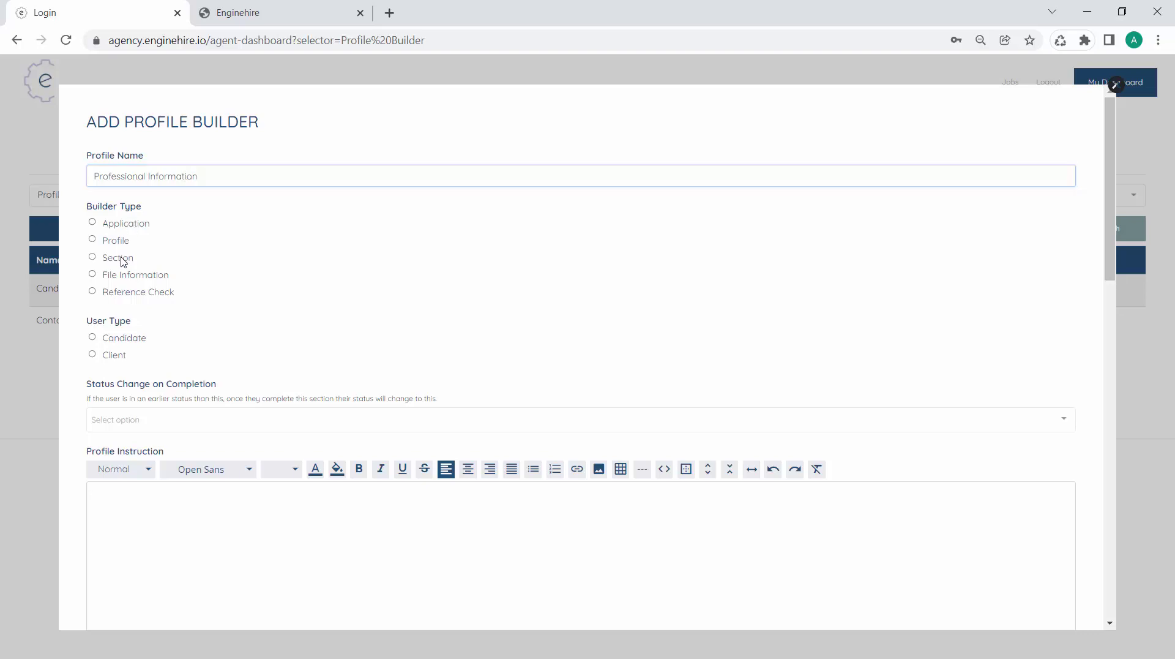
pyautogui.click(123, 341)
pyautogui.scroll(-6, 122, 344)
pyautogui.scroll(-20, 122, 346)
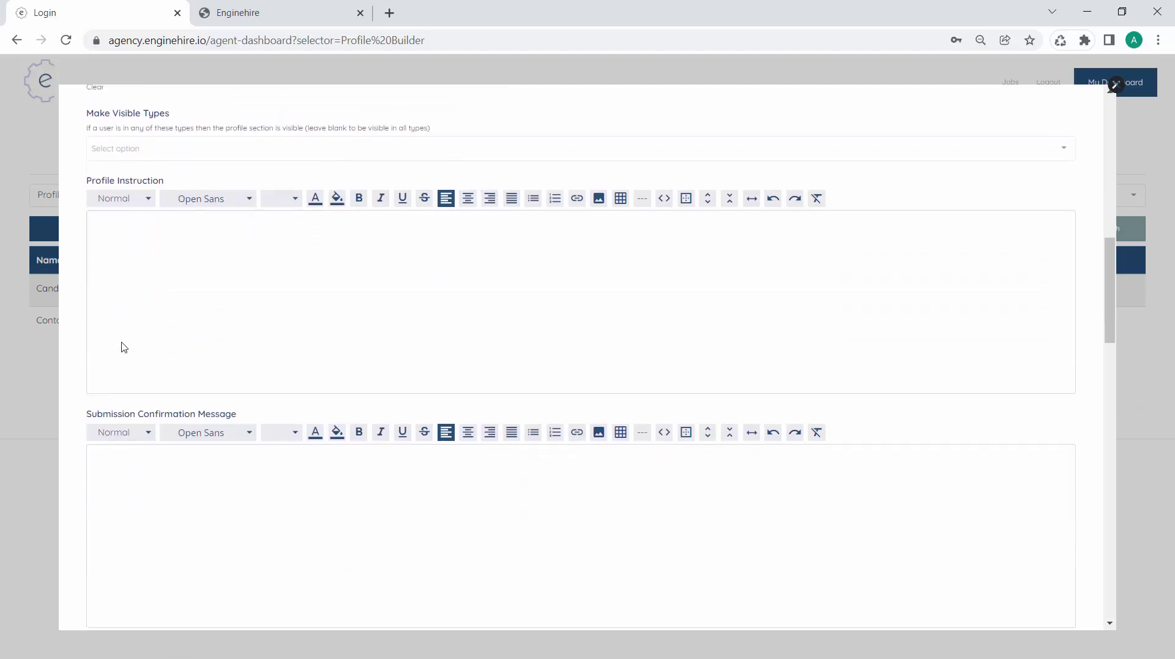
pyautogui.scroll(-2, 212, 343)
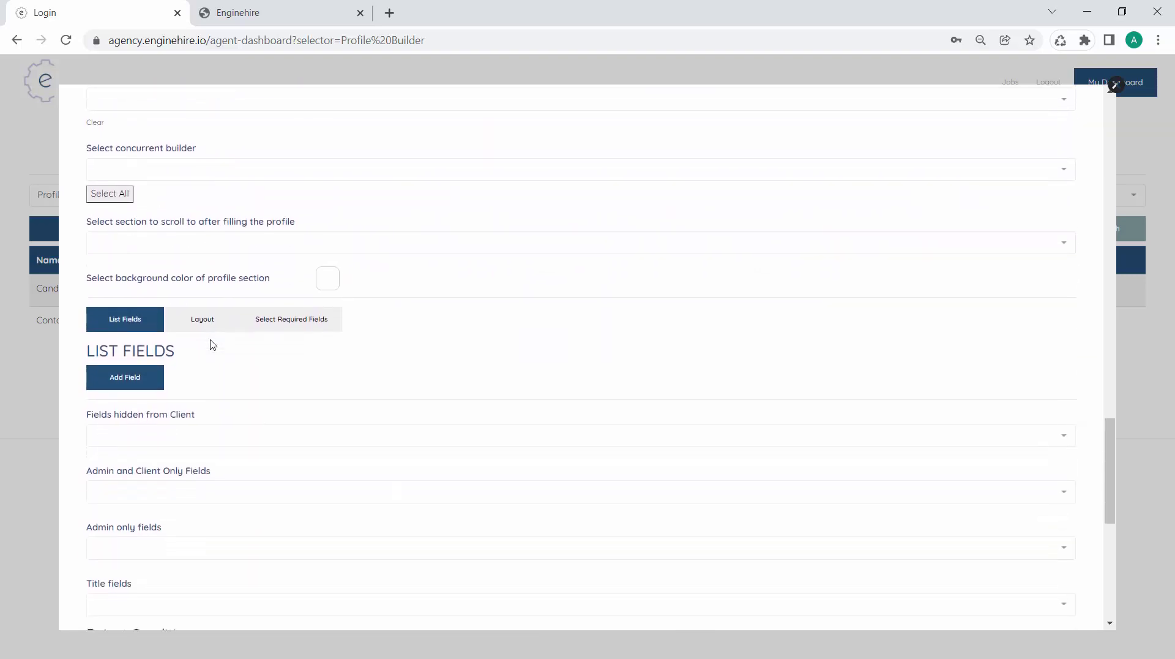
pyautogui.click(135, 346)
# Make the first field a Radio question 'How long are you willing to commit to a position?'
pyautogui.click(321, 352)
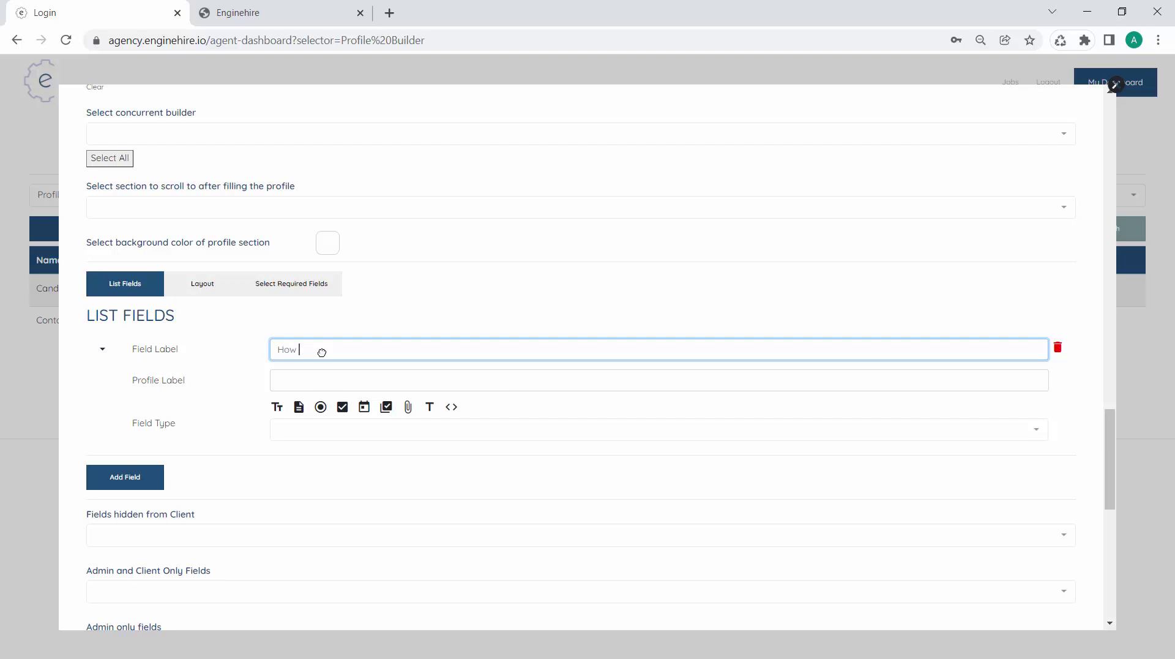
pyautogui.write('long are you willing to commit to')
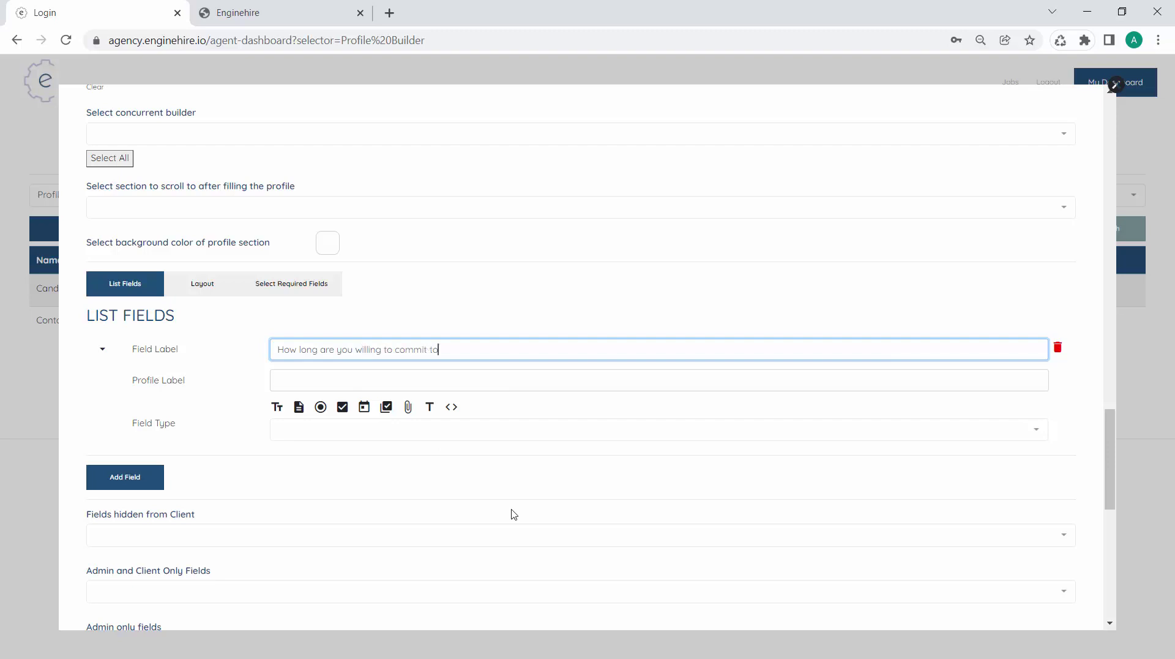
pyautogui.write(' a position?')
pyautogui.press('Tab')
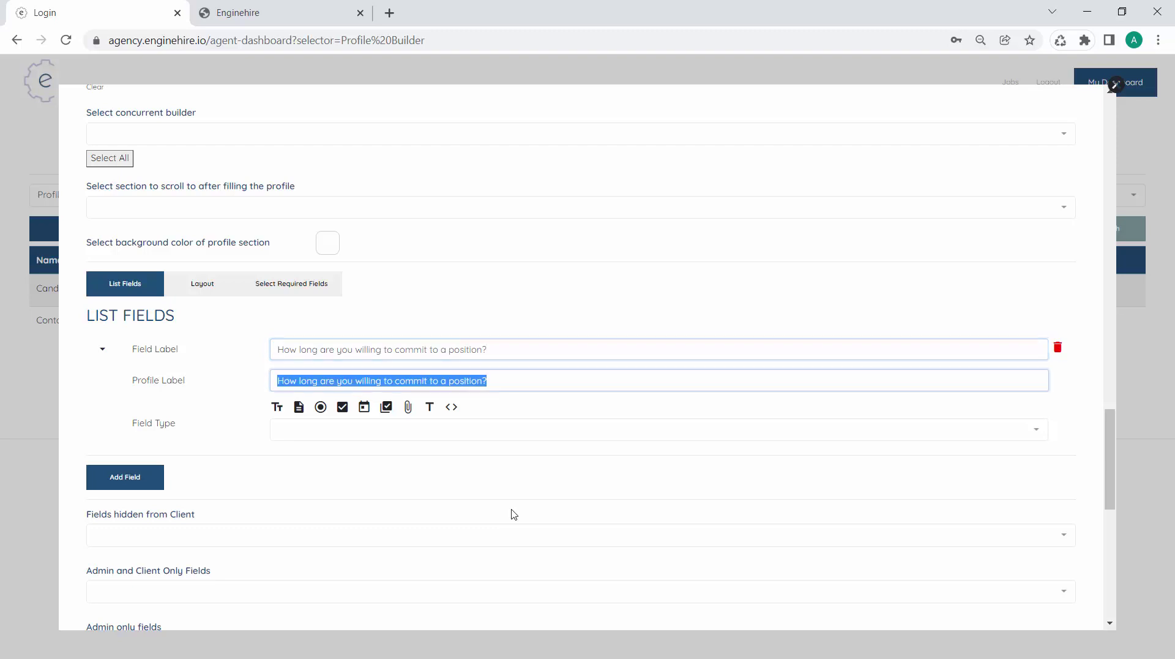
pyautogui.scroll(-1, 514, 514)
pyautogui.click(320, 310)
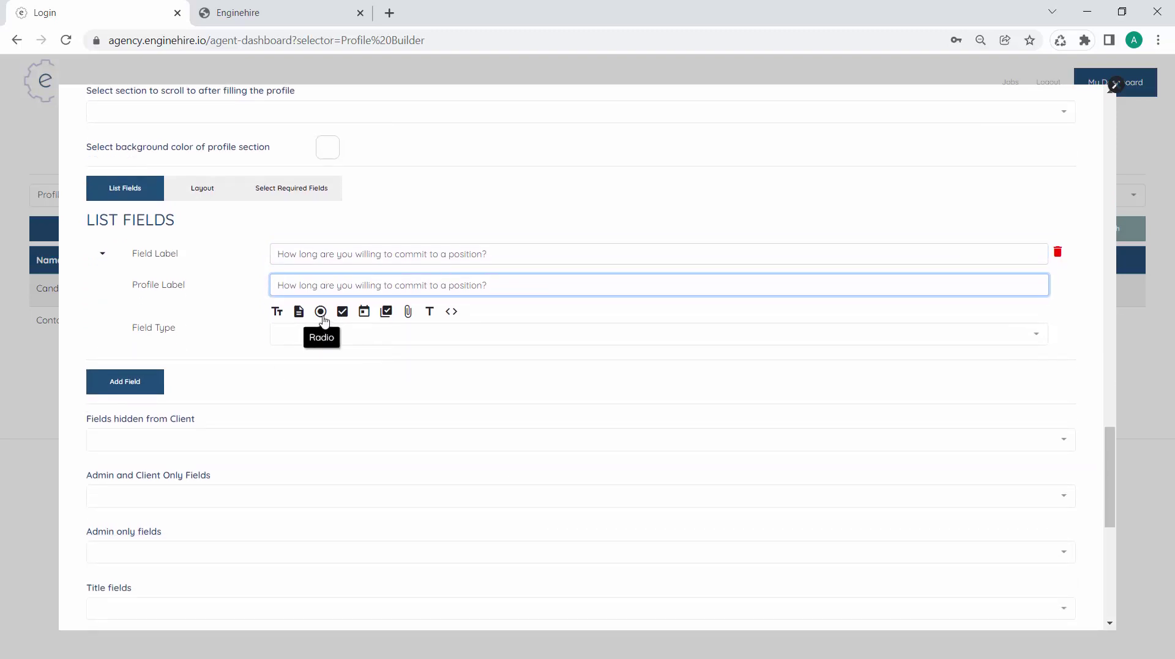
# Give it options Less than 6 months, 6 - 12 months, More than 1 year, mapped to selector1
pyautogui.click(323, 401)
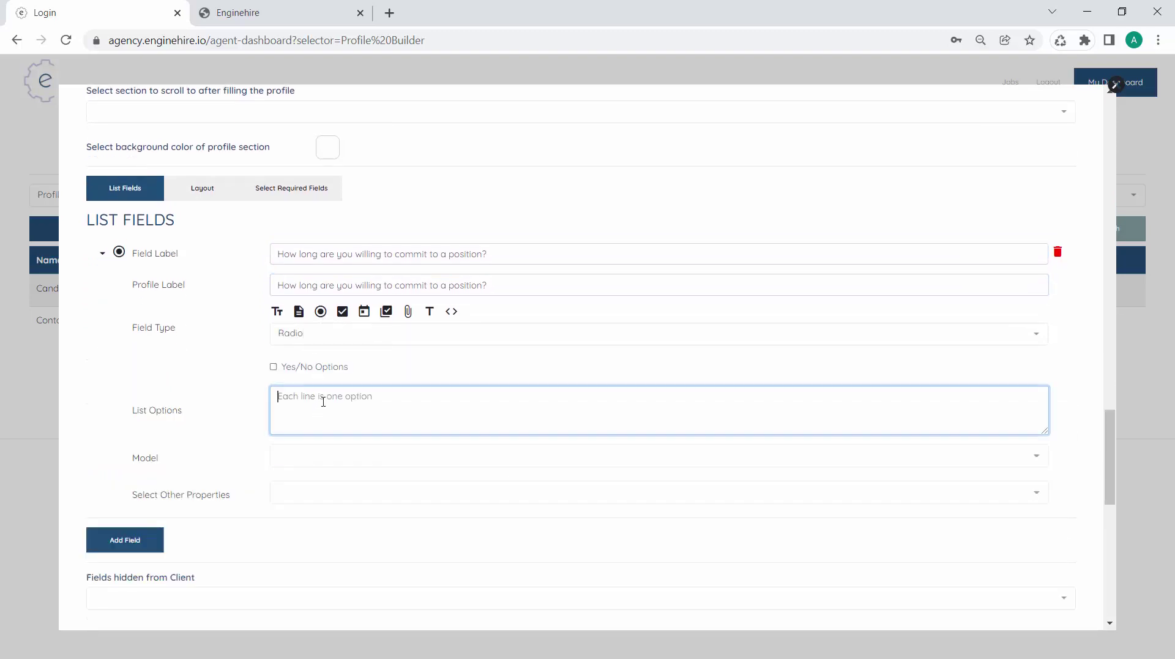
pyautogui.write('Less tha')
pyautogui.write('n 6 months')
pyautogui.write('6 - 12 mont')
pyautogui.write('More to')
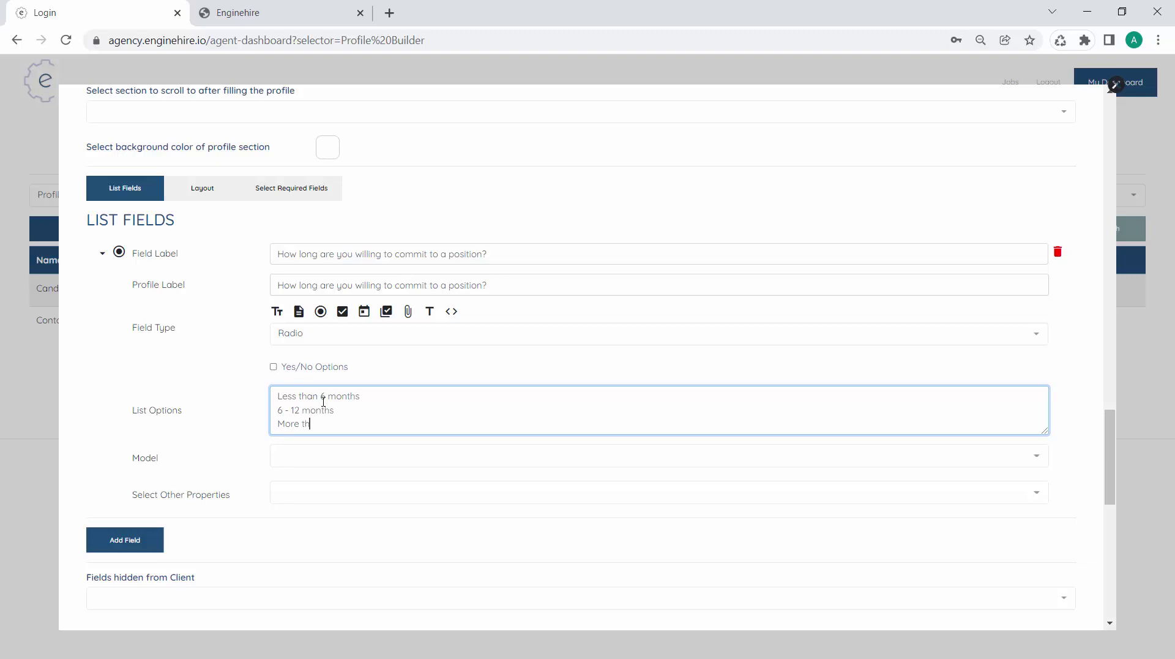
pyautogui.write('an 1 year')
pyautogui.scroll(-2, 324, 401)
pyautogui.click(309, 342)
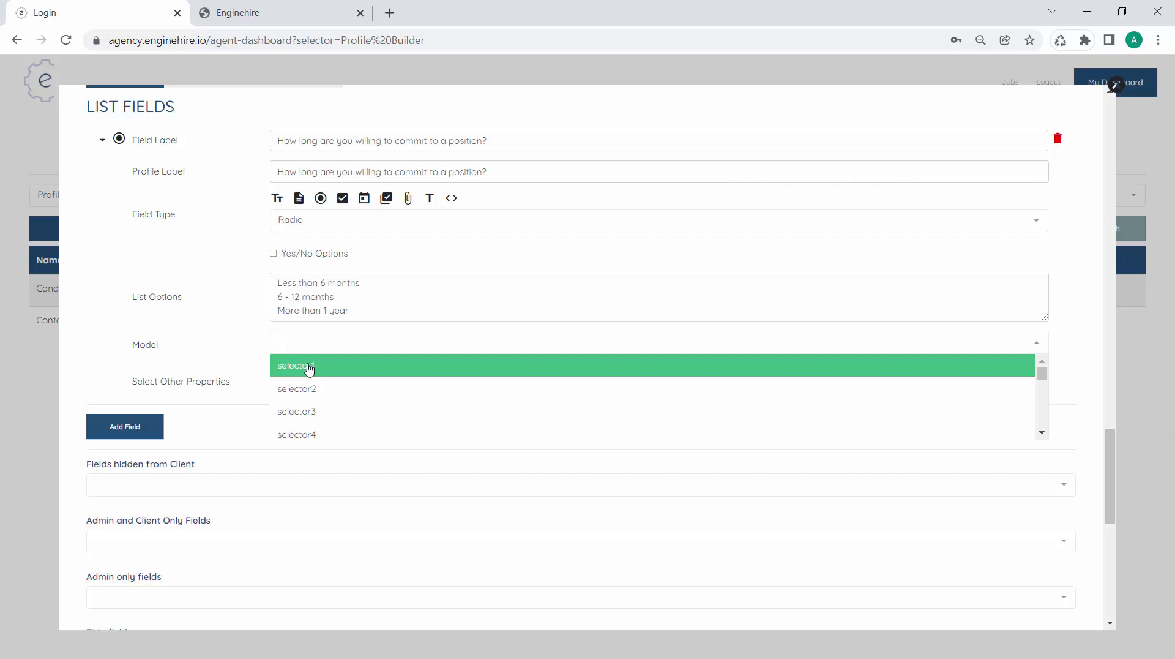
pyautogui.click(310, 366)
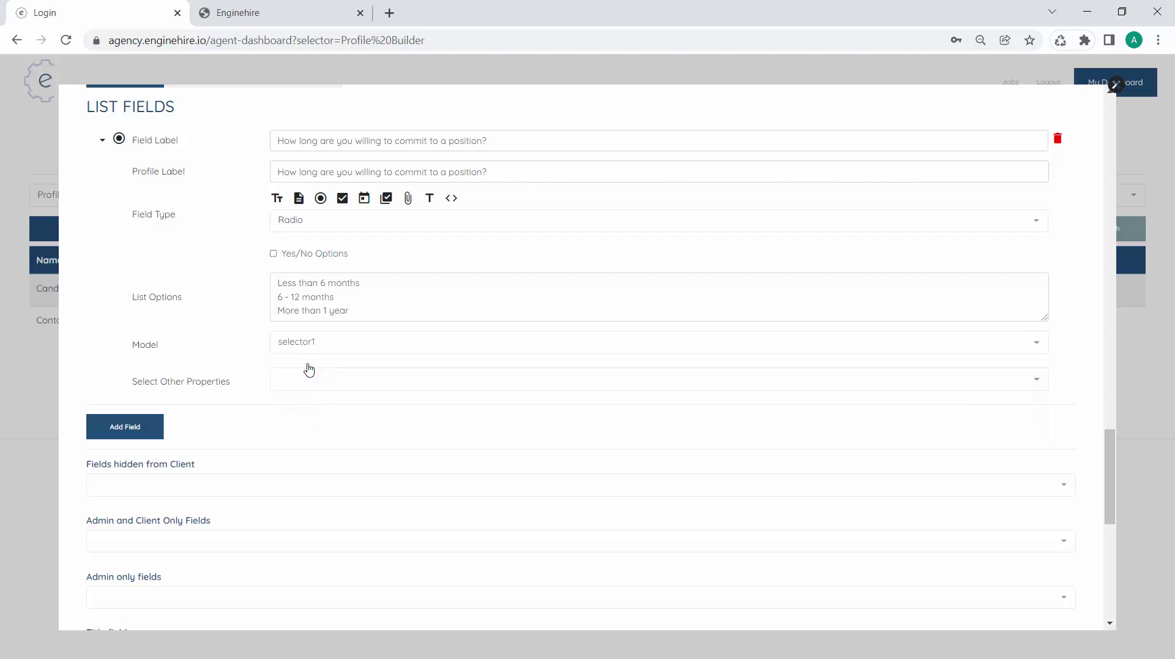
pyautogui.scroll(1, 309, 368)
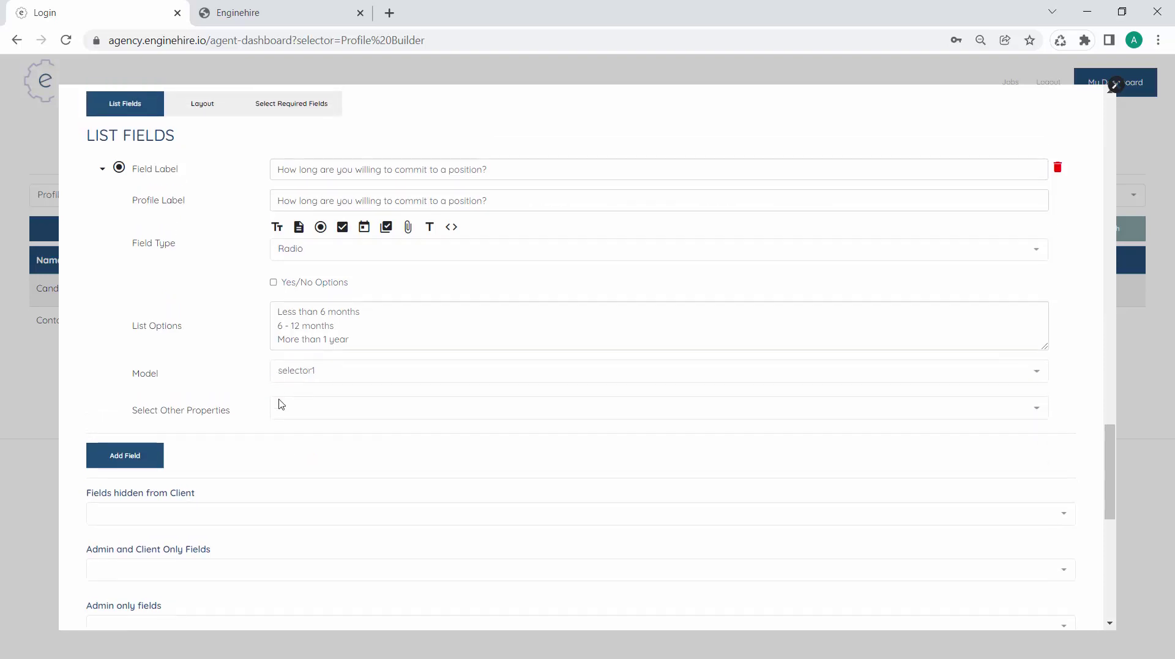
pyautogui.click(141, 466)
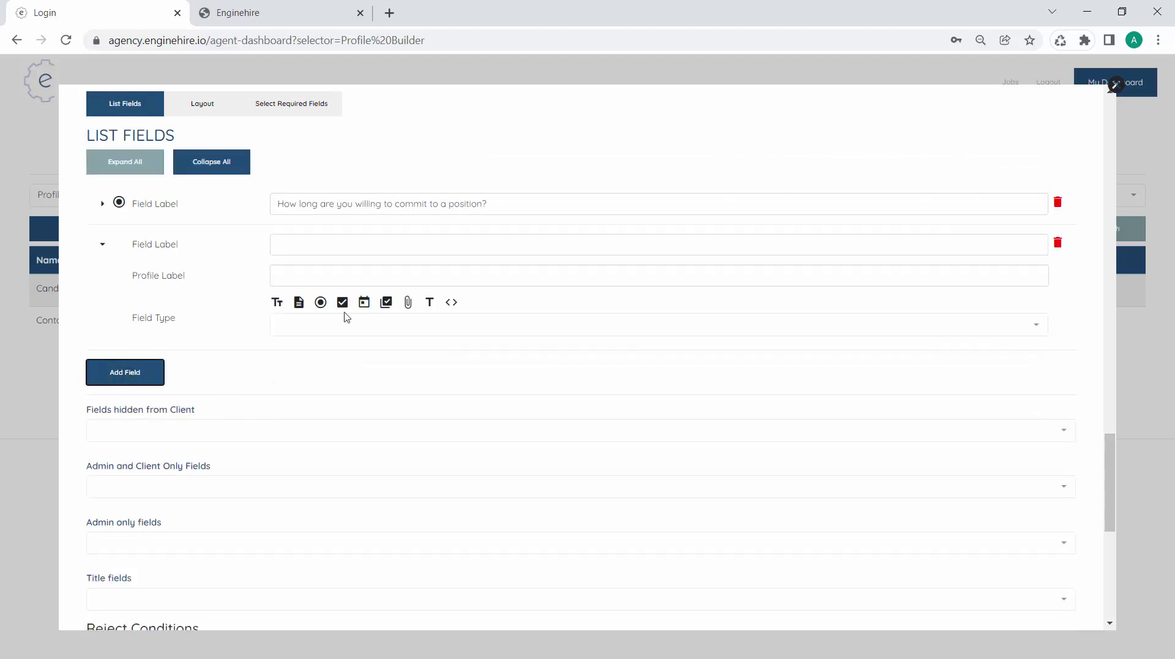
# Make the second field a Checkbox Group labelled 'What type of position are you looking for?'
pyautogui.click(339, 251)
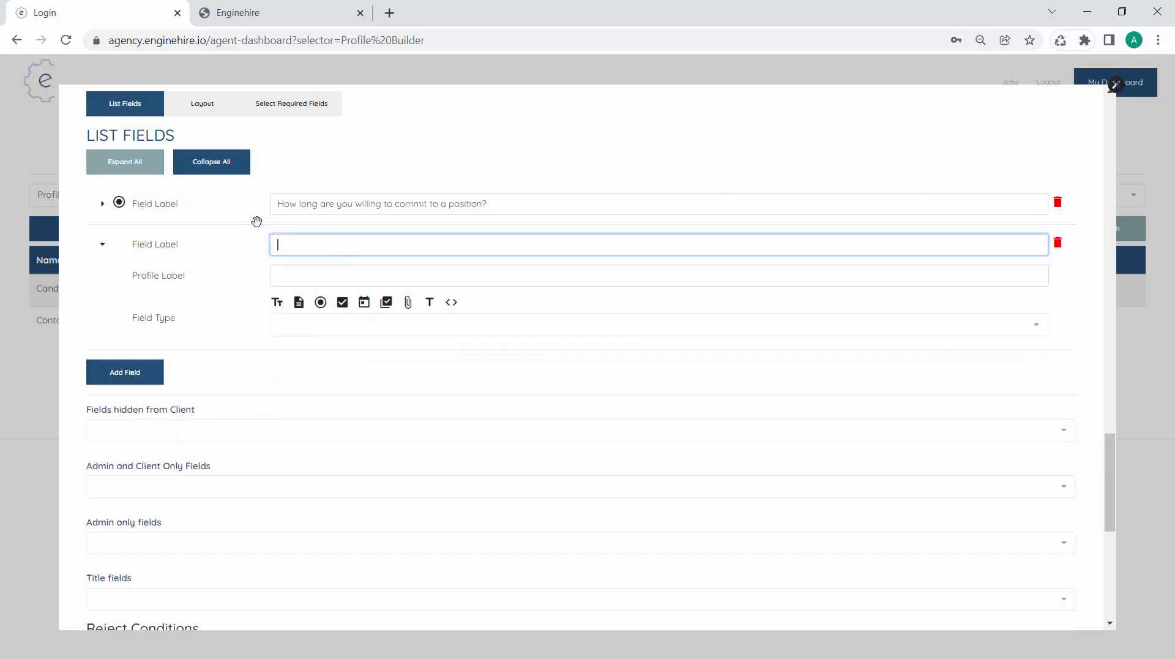
pyautogui.click(102, 203)
pyautogui.scroll(-2, 211, 309)
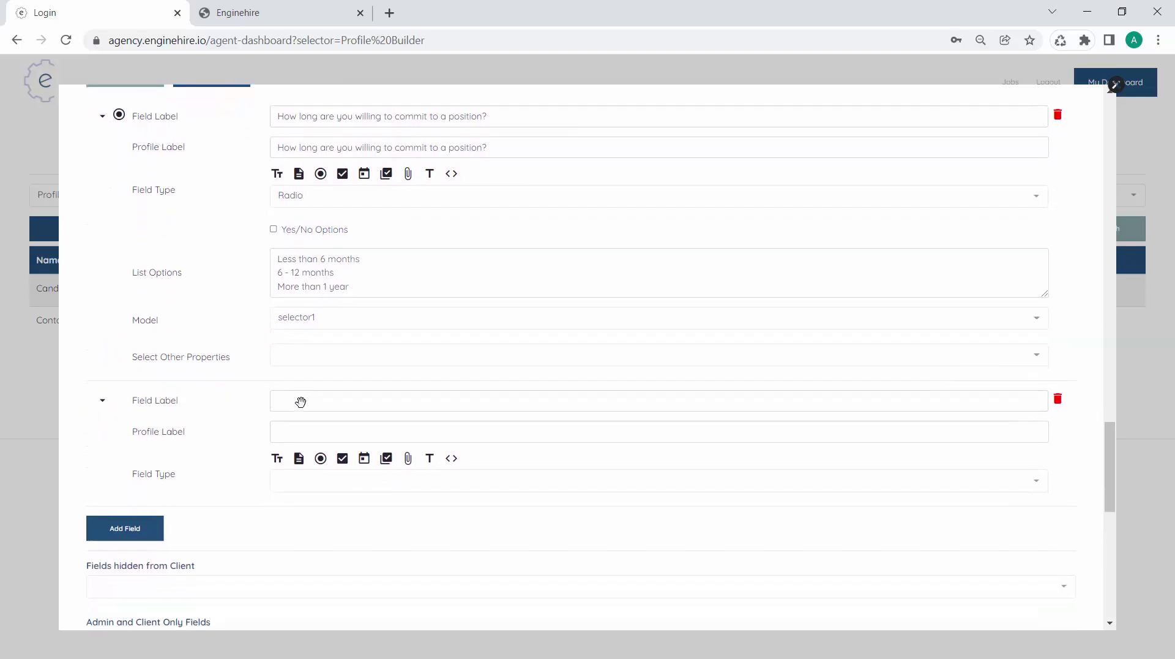
pyautogui.click(296, 402)
pyautogui.scroll(1, 300, 403)
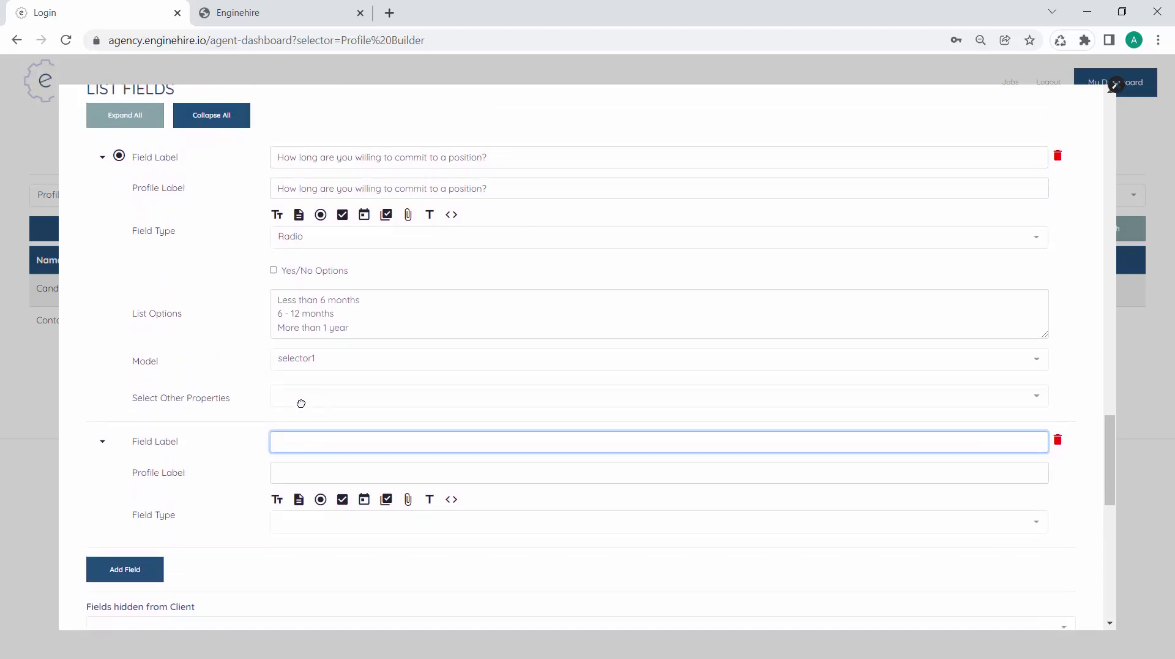
pyautogui.write('What type of position are you looking for?')
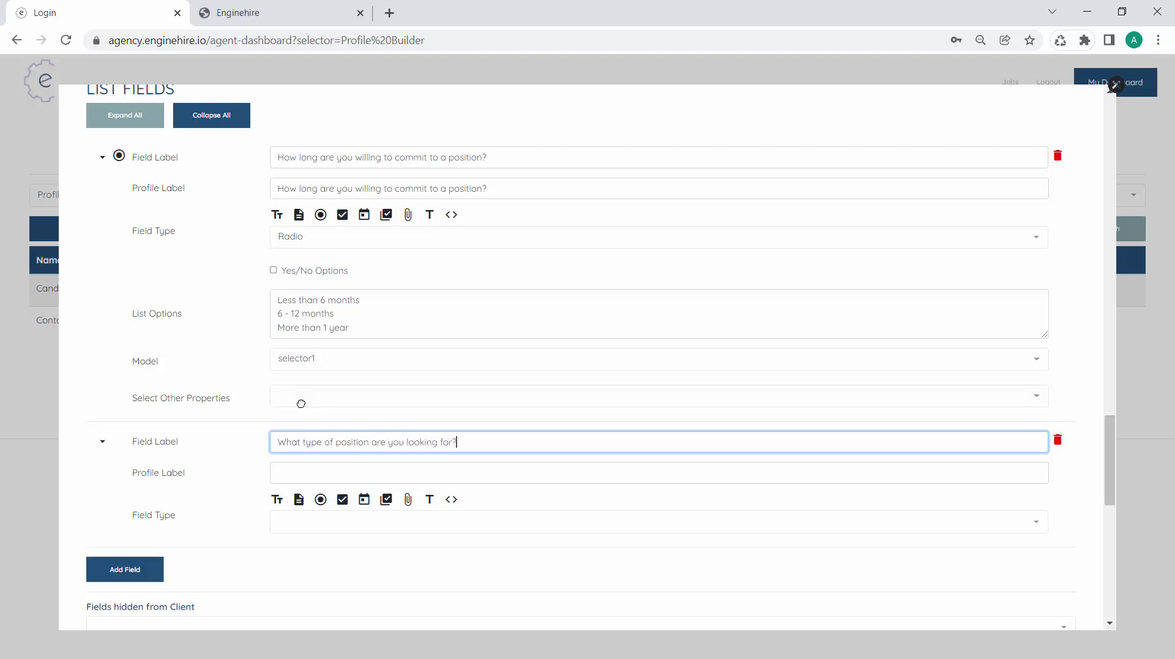
pyautogui.press('Tab')
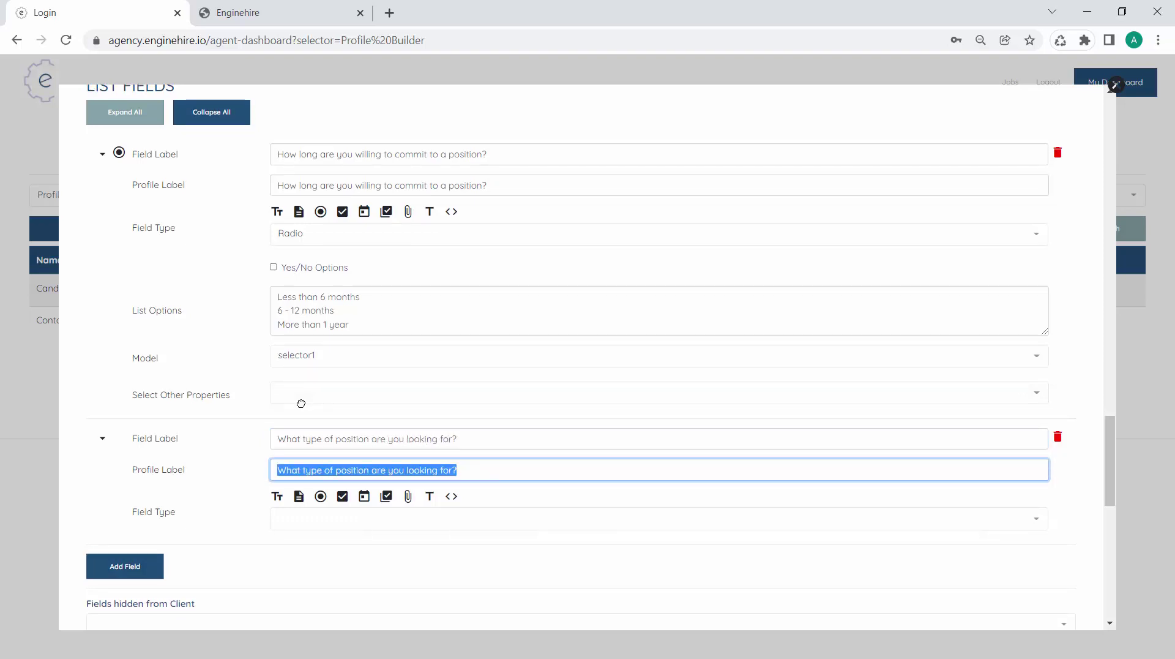
pyautogui.scroll(-1, 306, 410)
pyautogui.click(343, 425)
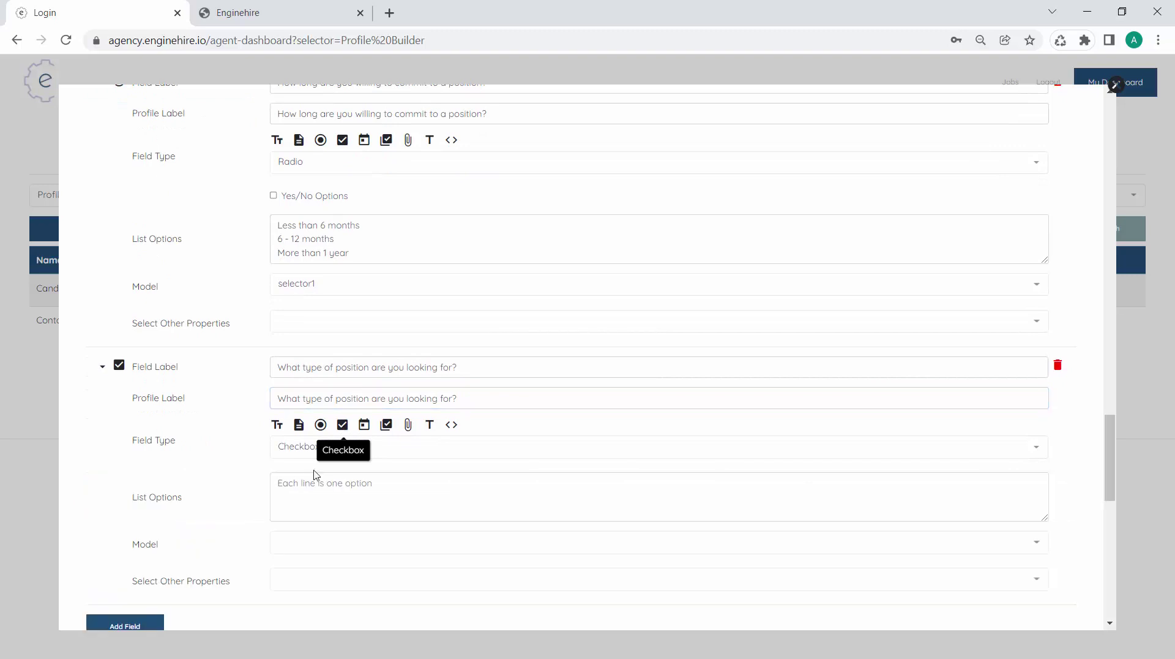
# Give the checkbox question options Nanny, Housekeeper and Doula, stored as multiselect1
pyautogui.click(309, 485)
pyautogui.scroll(-1, 312, 486)
pyautogui.write('Nann')
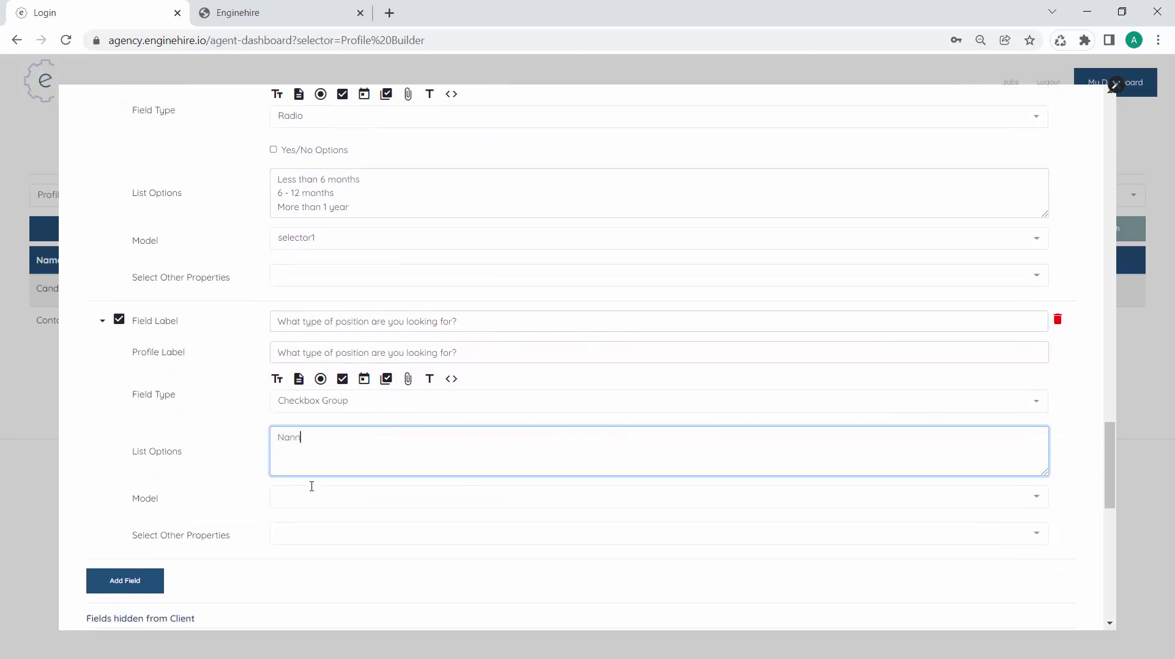
pyautogui.write('y Housekeeper Doula')
pyautogui.scroll(-1, 311, 485)
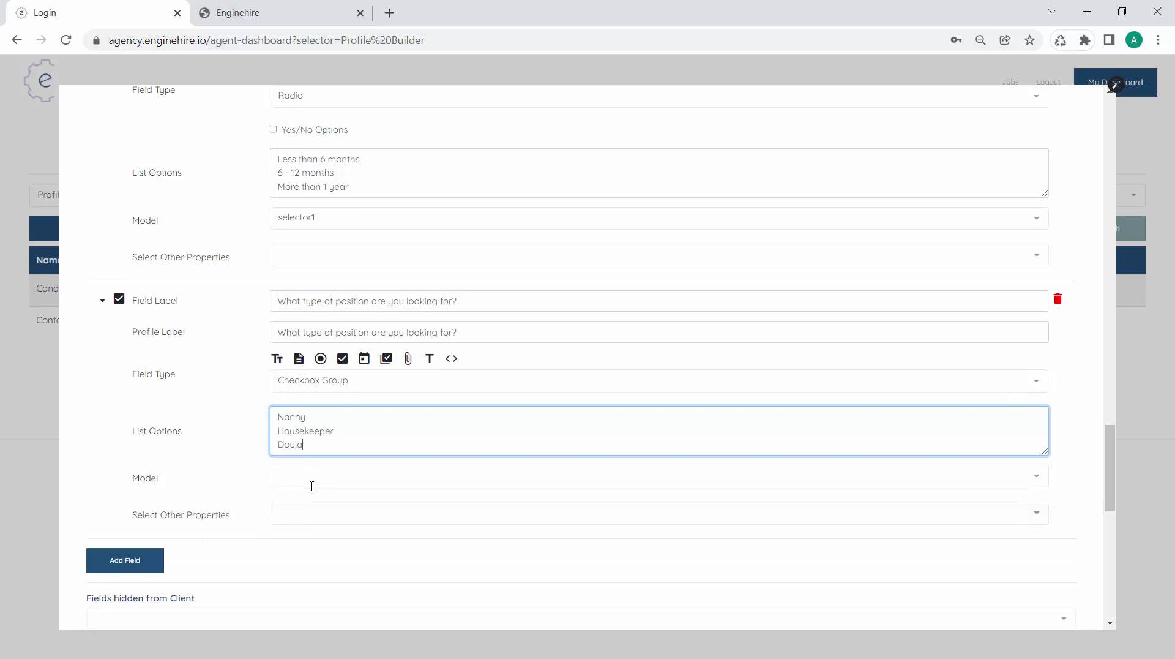
pyautogui.click(312, 453)
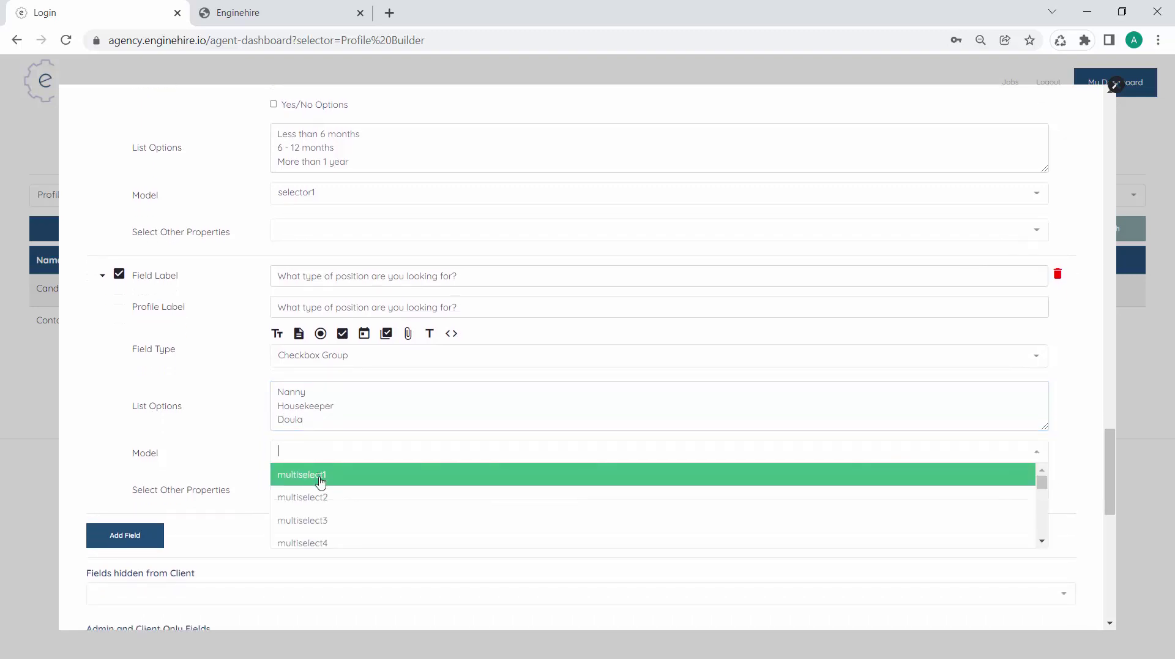
pyautogui.click(320, 475)
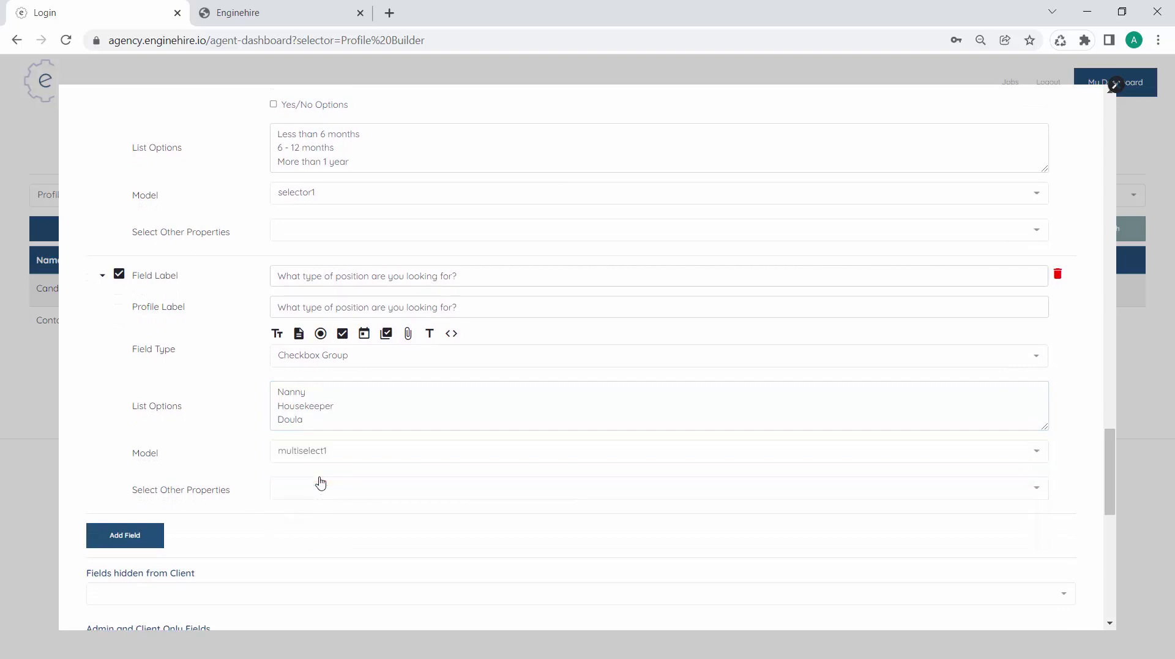
pyautogui.scroll(-1, 312, 483)
pyautogui.click(140, 489)
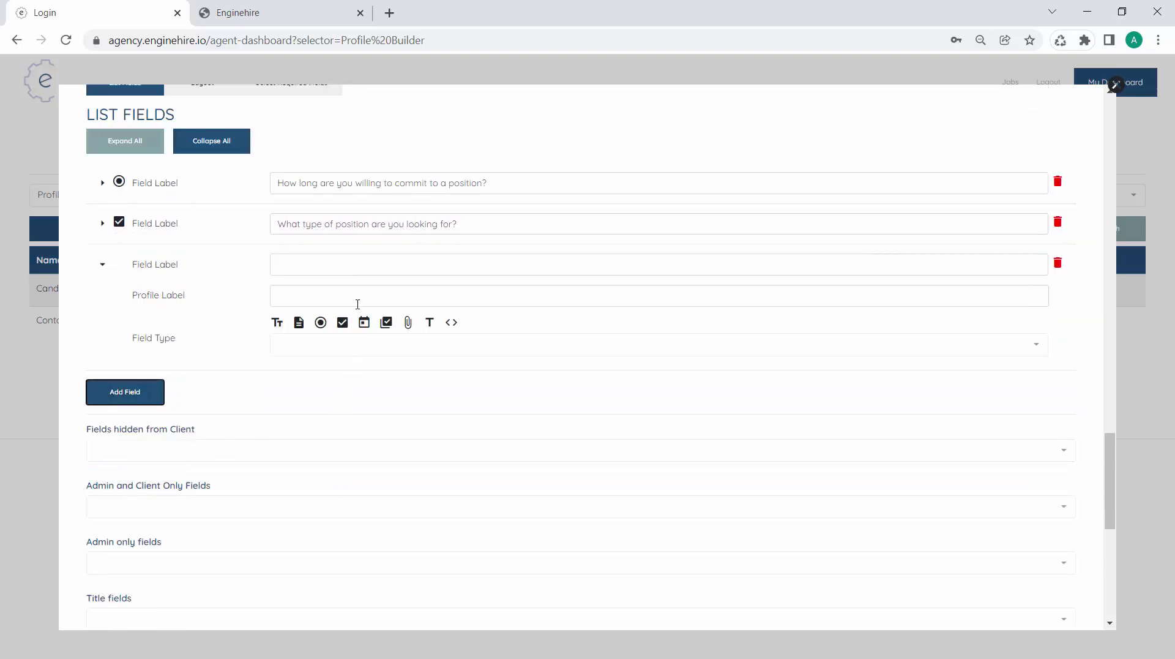
# Add a Textarea 'Please describe your experience with children:' stored as text1
pyautogui.click(346, 274)
pyautogui.write('P')
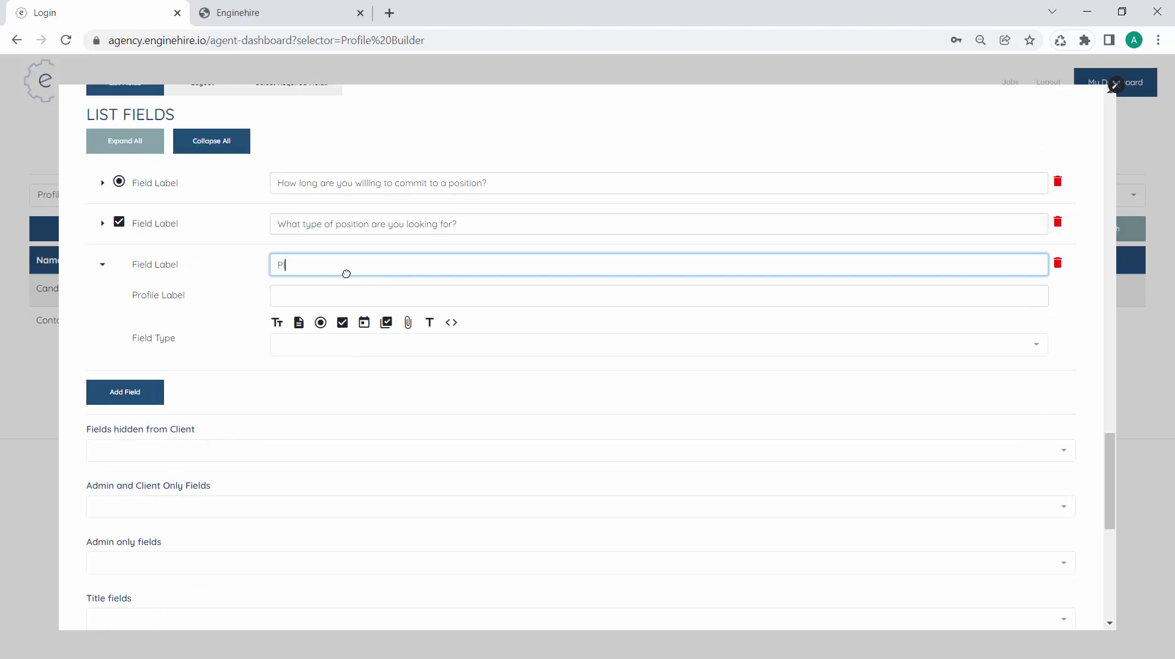
pyautogui.write('lease describe your experience with childre')
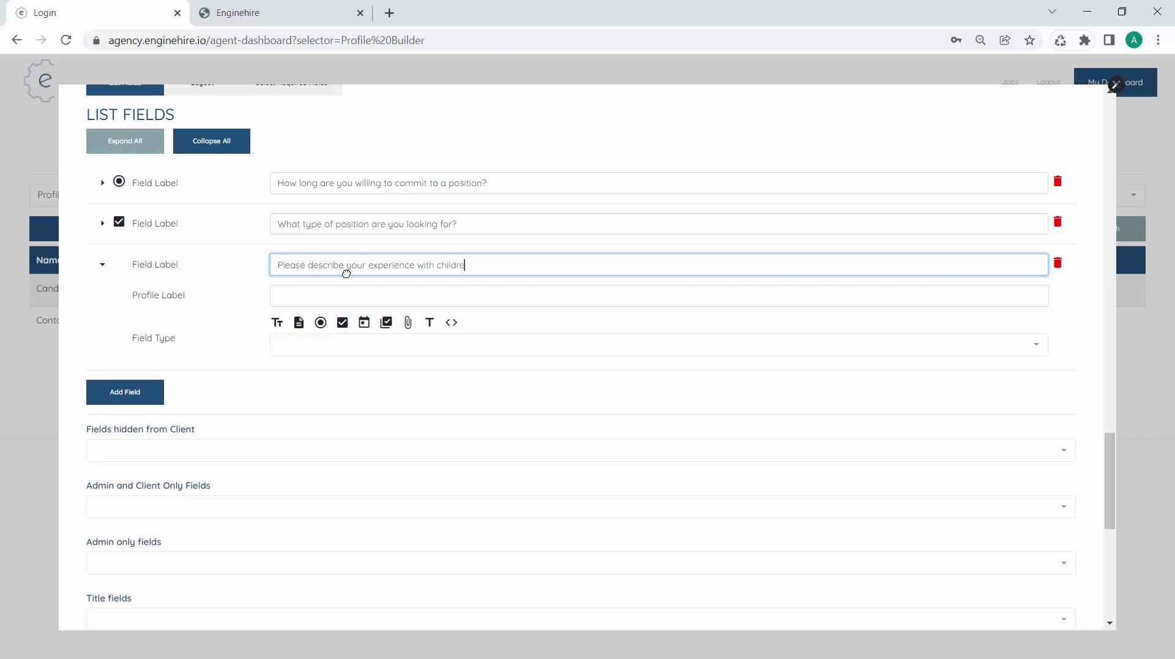
pyautogui.write('n:')
pyautogui.press('Tab')
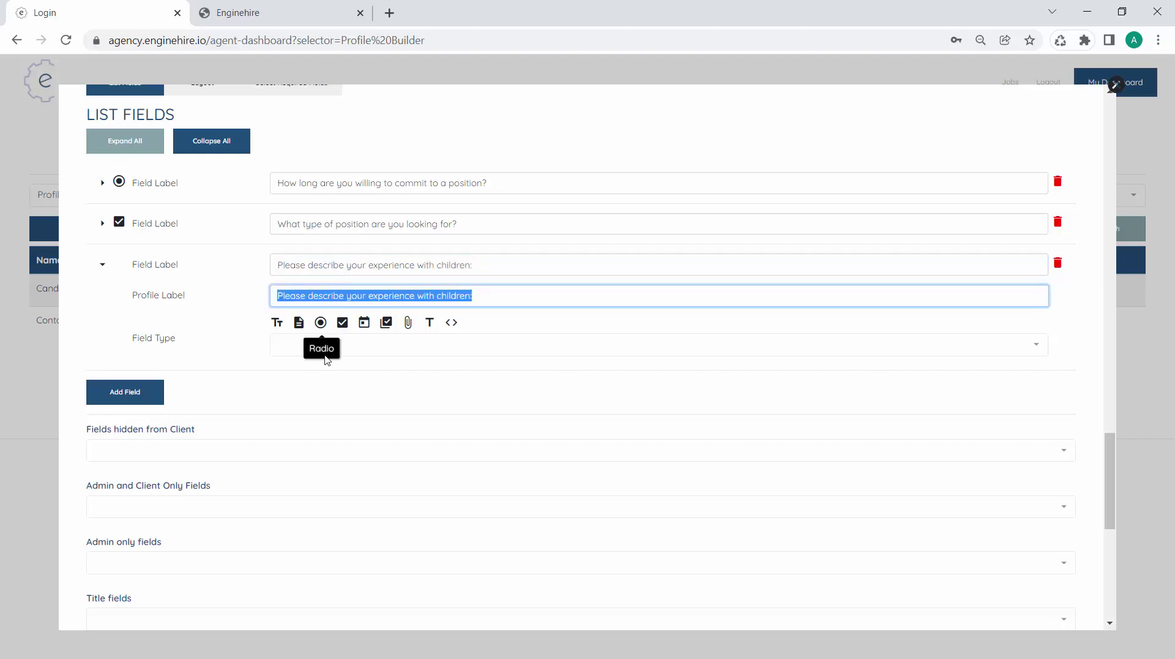
pyautogui.click(299, 322)
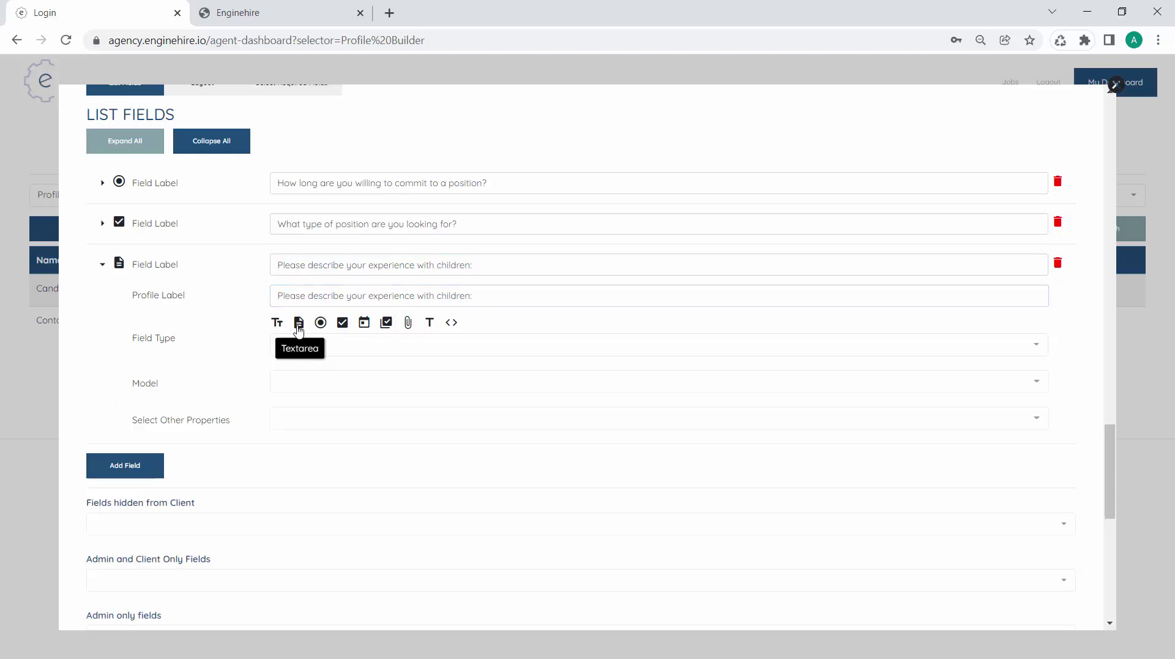
pyautogui.click(334, 390)
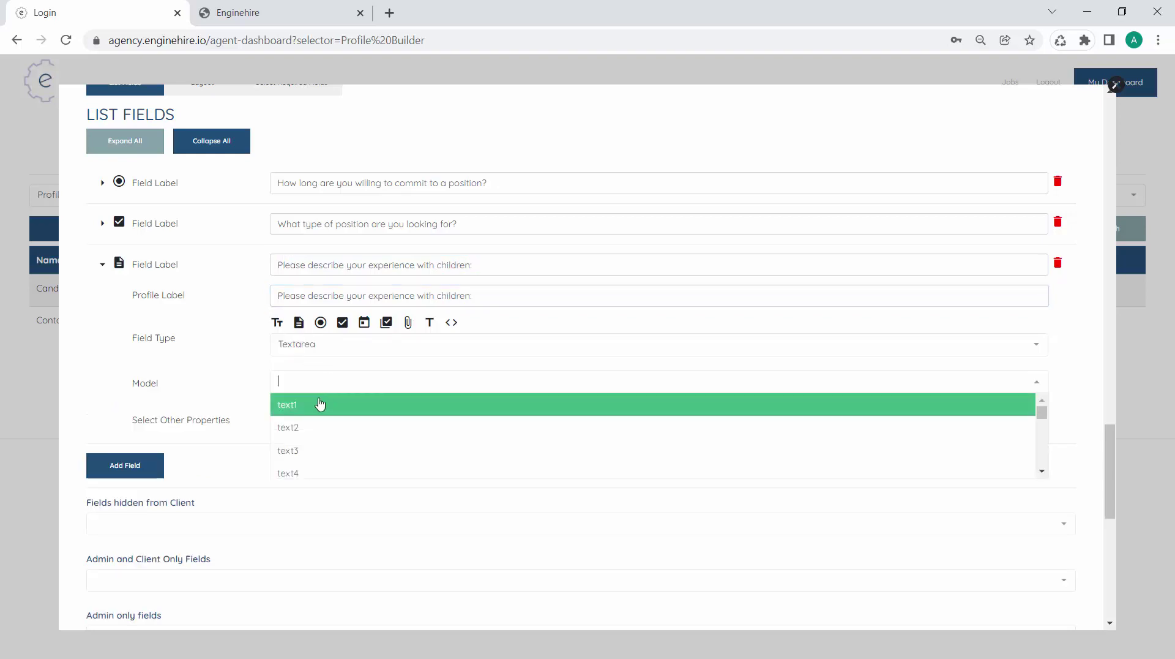
pyautogui.click(311, 407)
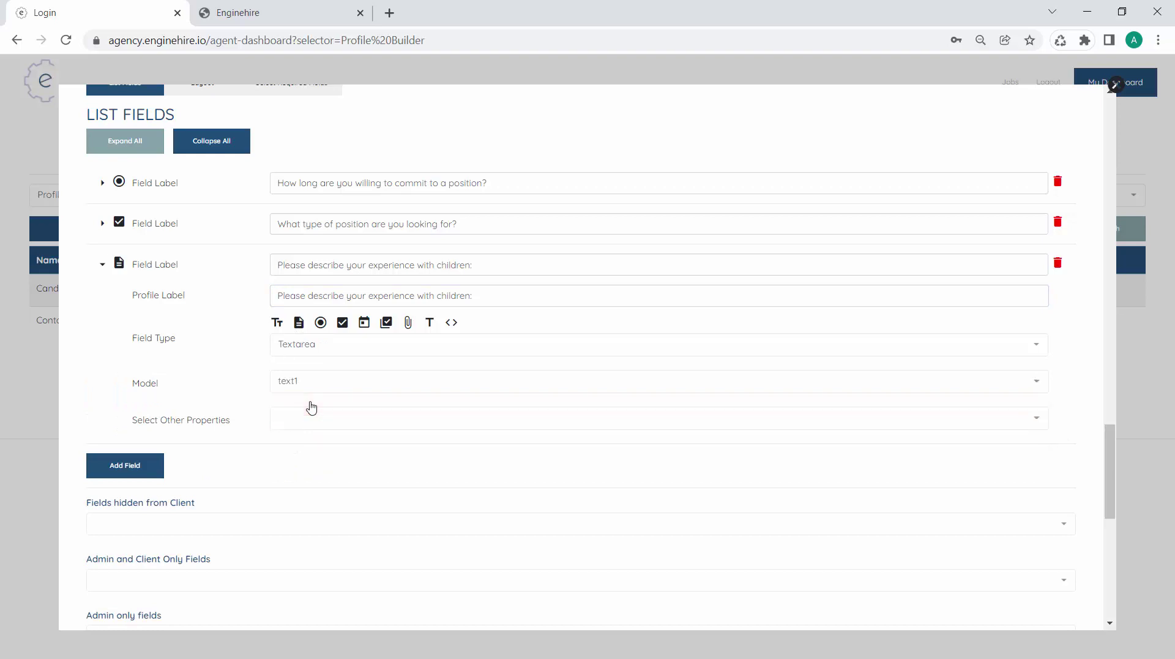
# Add a Show Condition displaying the textarea only when position type is Nanny or Doula
pyautogui.click(301, 428)
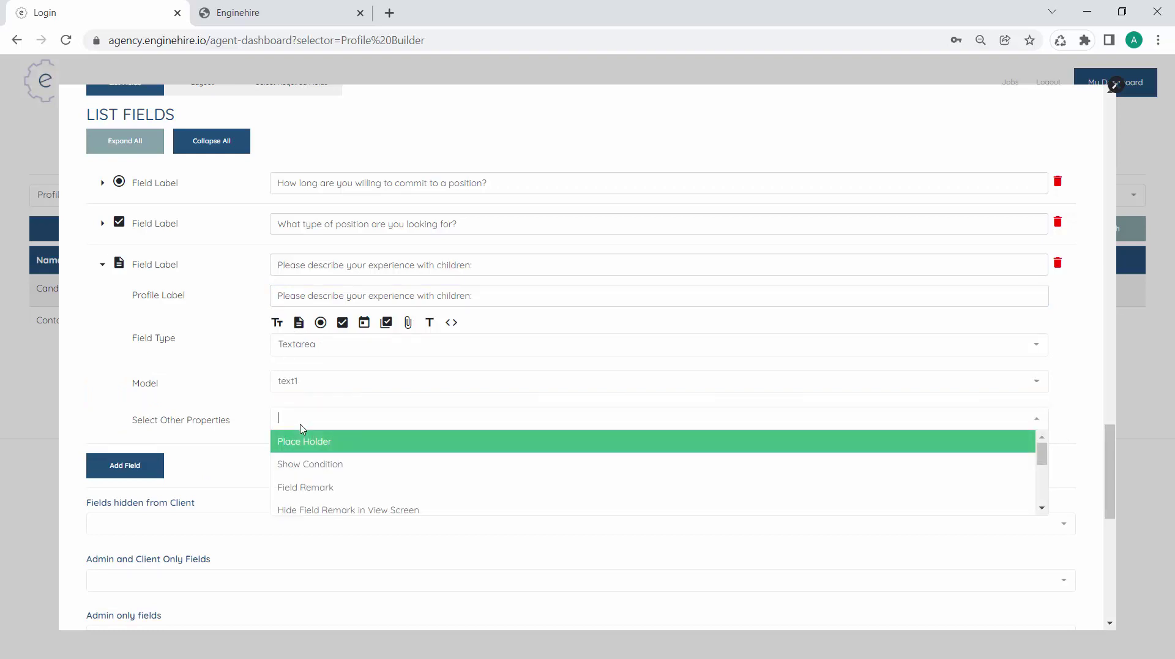
pyautogui.click(312, 467)
pyautogui.click(102, 223)
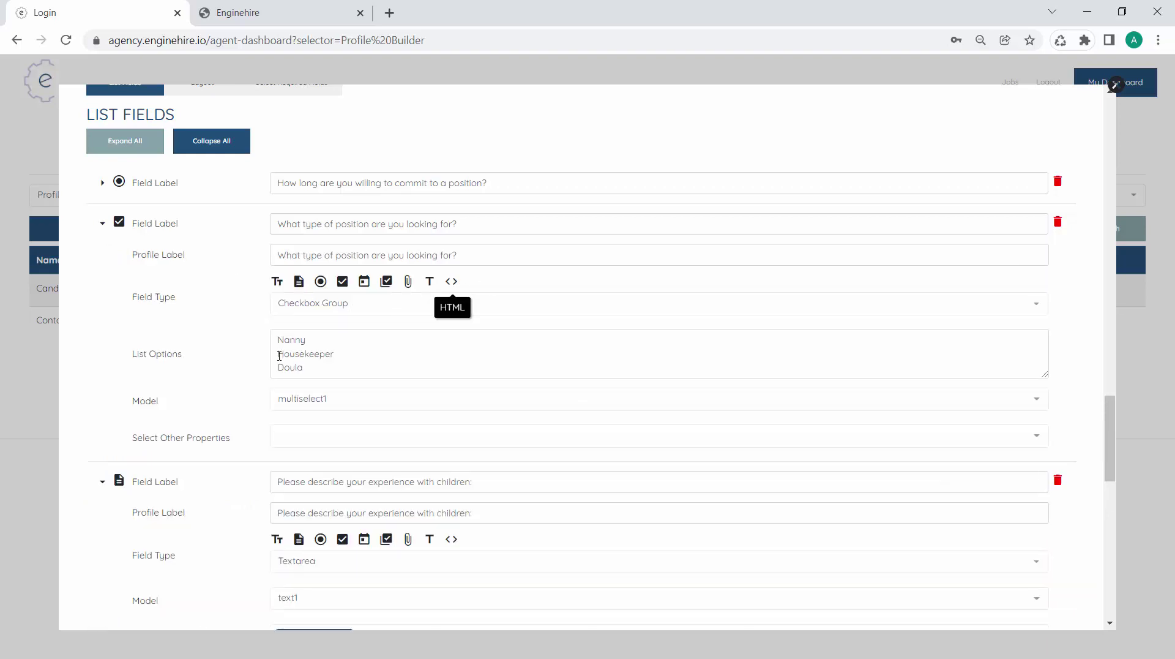
pyautogui.scroll(-4, 325, 404)
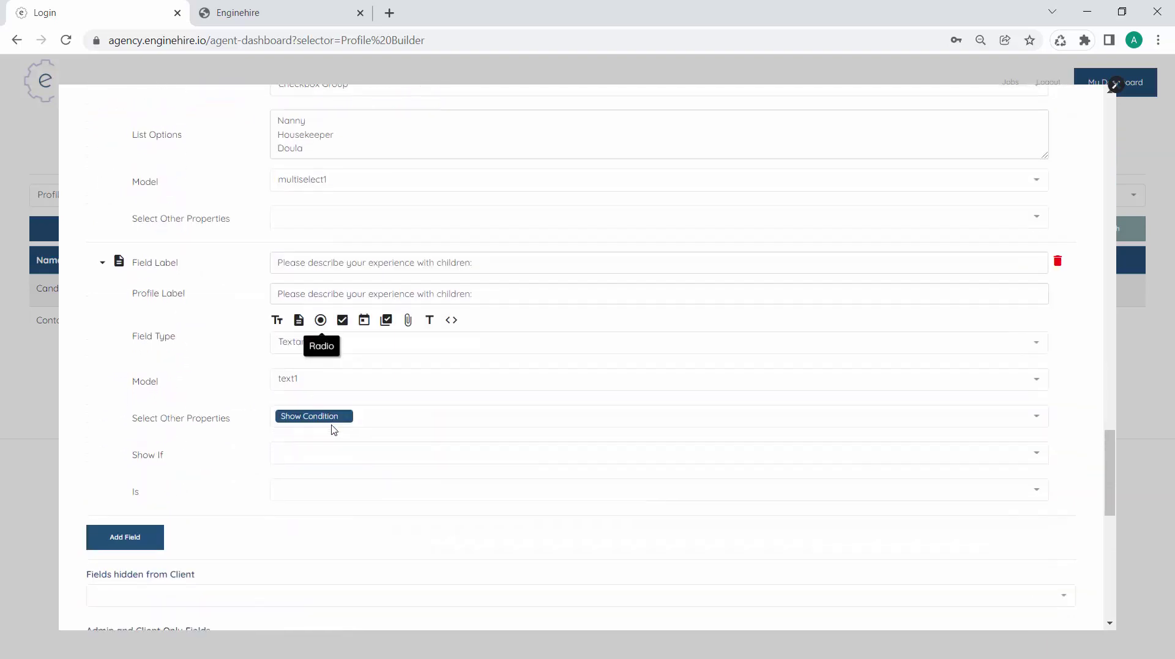
pyautogui.scroll(1, 333, 428)
pyautogui.scroll(-3, 304, 343)
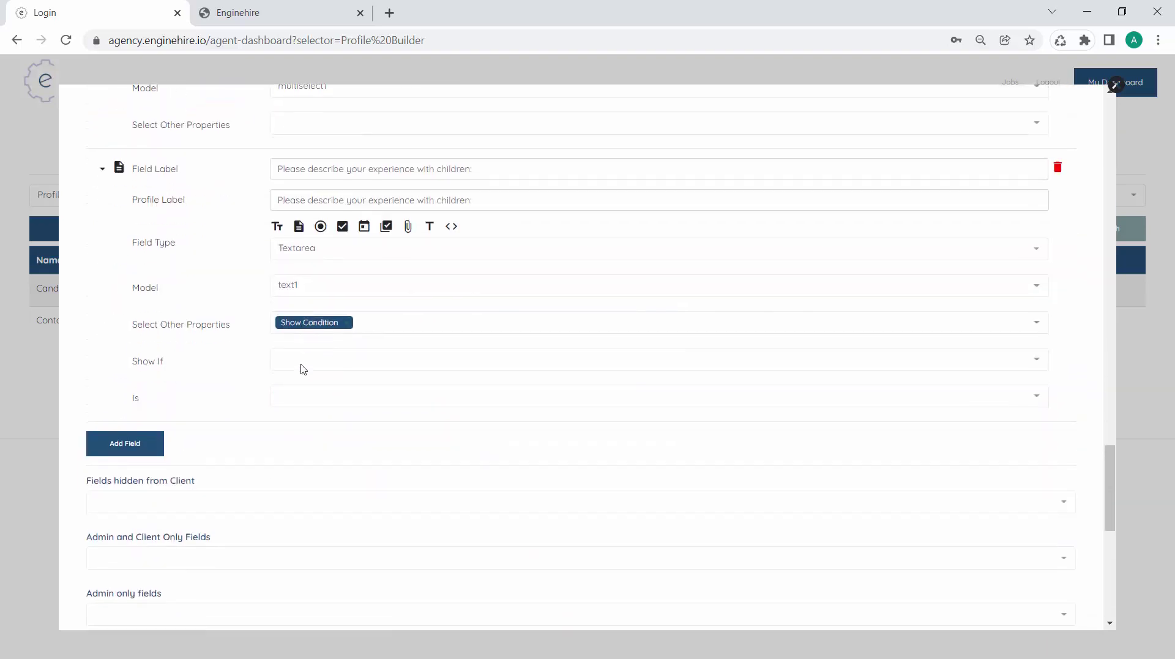
pyautogui.click(302, 364)
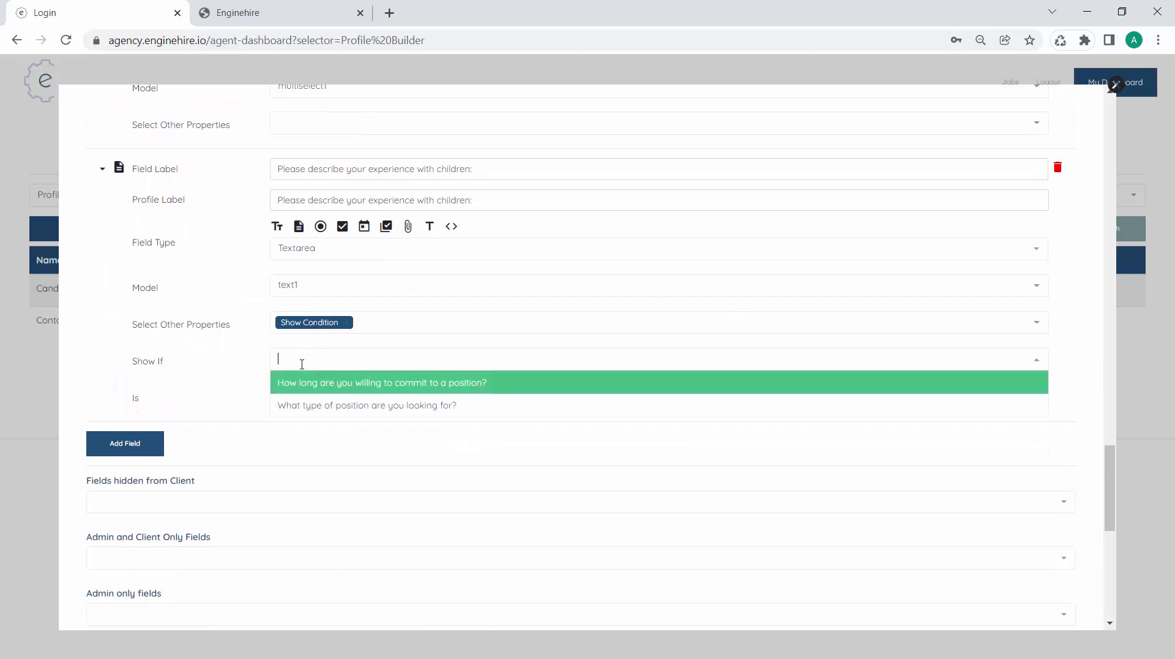
pyautogui.click(314, 414)
pyautogui.click(325, 398)
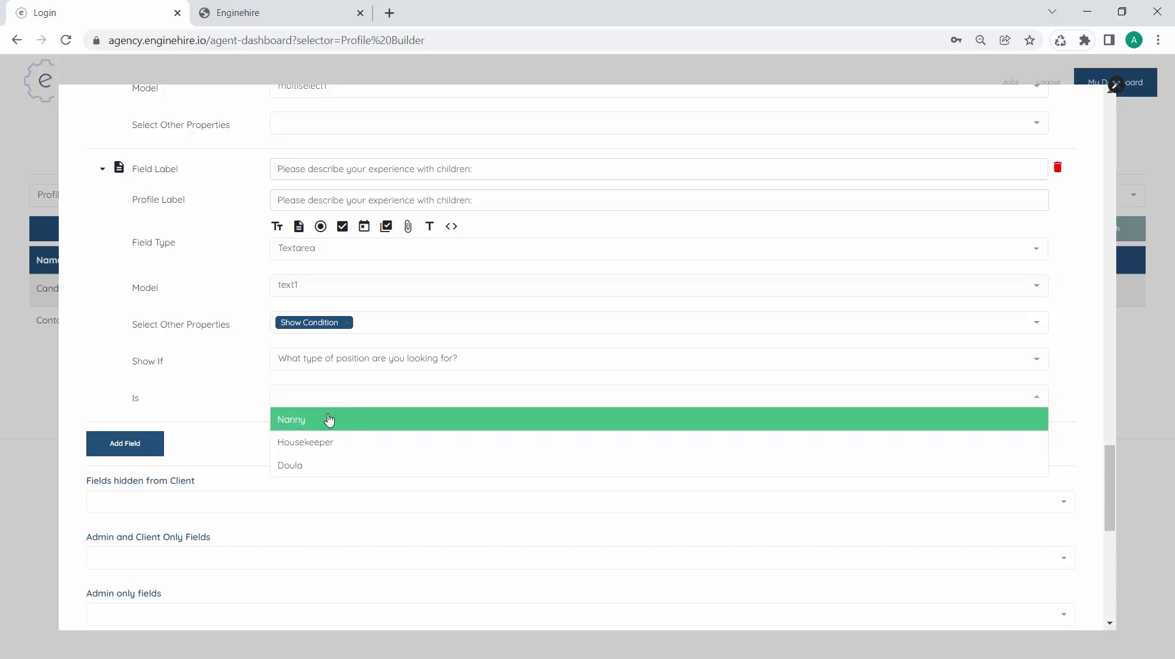
pyautogui.click(328, 420)
pyautogui.click(343, 481)
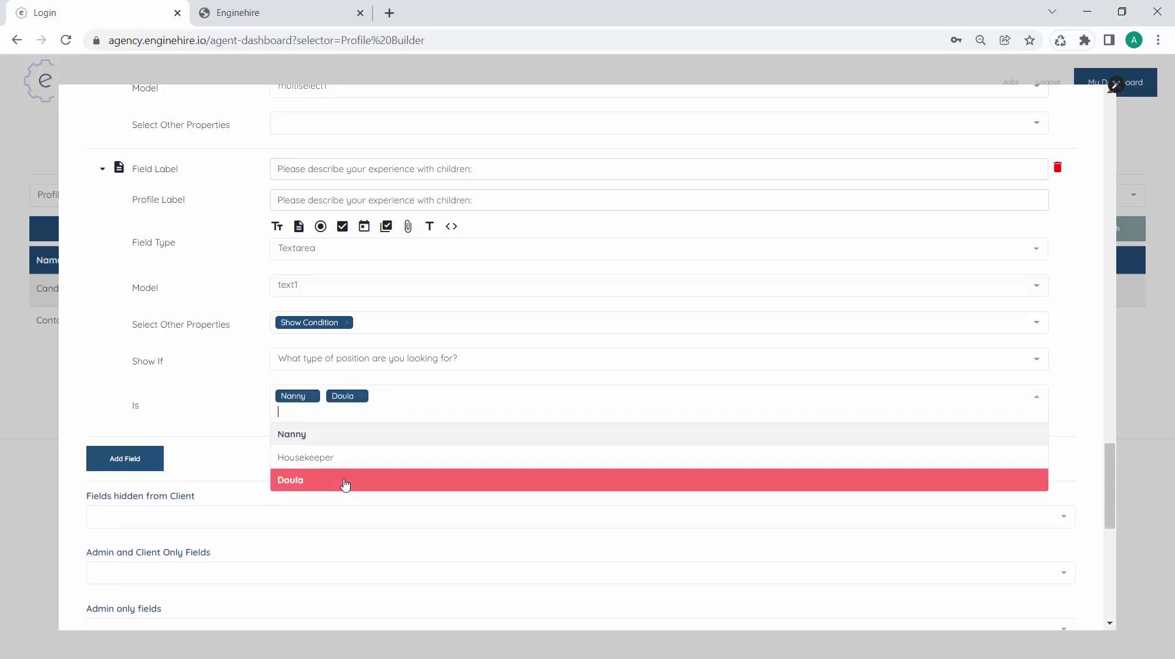
pyautogui.click(173, 422)
pyautogui.scroll(-9, 538, 435)
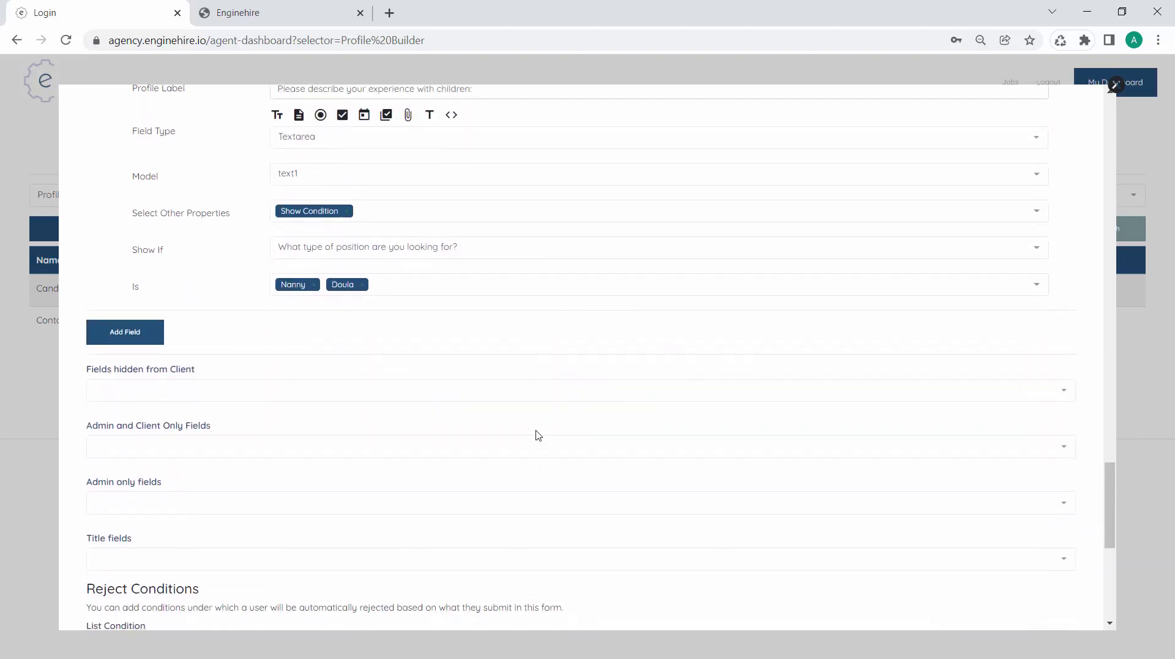
# After the failed save, choose People as the section type and save Professional Information
pyautogui.click(1031, 589)
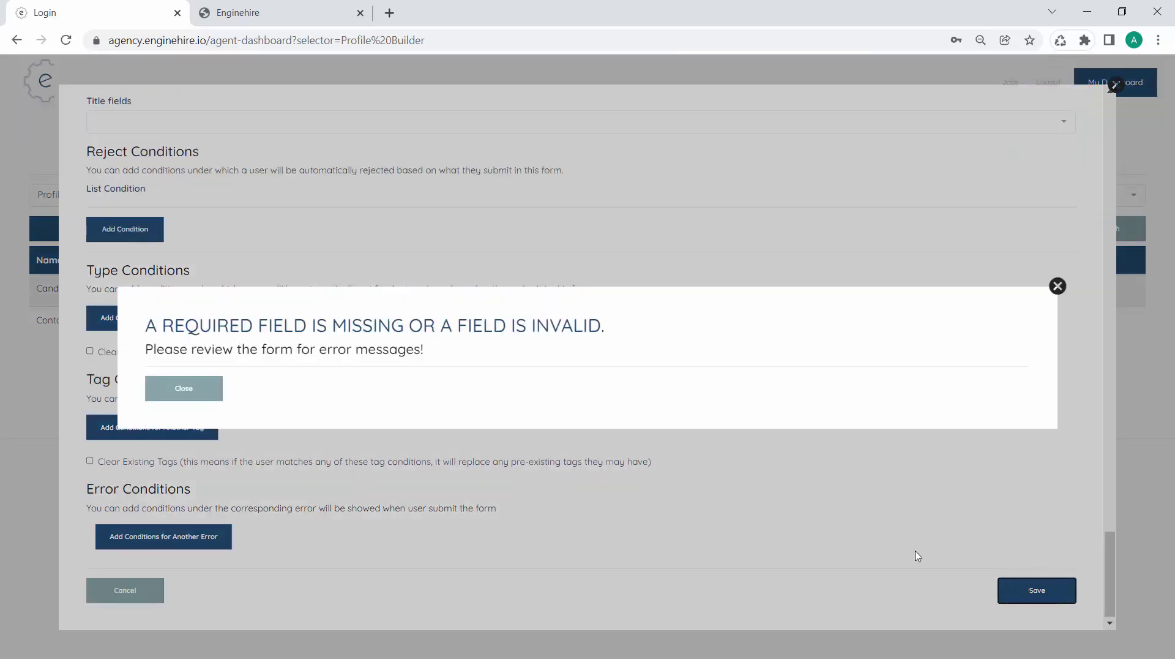
pyautogui.scroll(20, 345, 290)
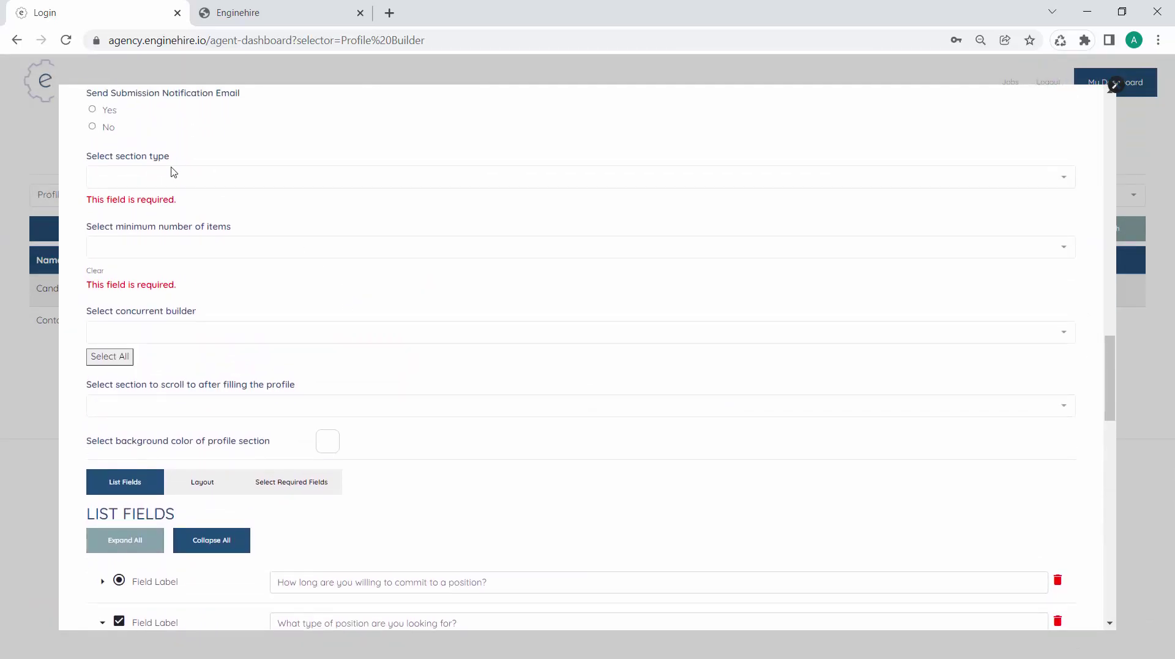
pyautogui.scroll(1, 153, 196)
pyautogui.click(149, 230)
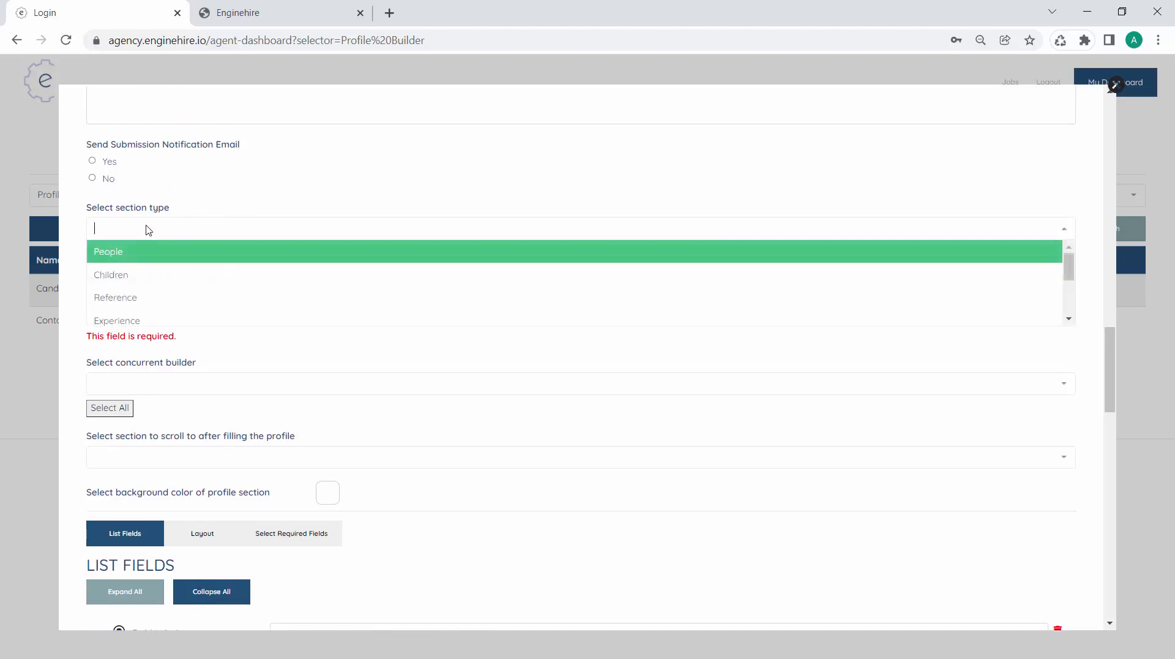
pyautogui.click(145, 260)
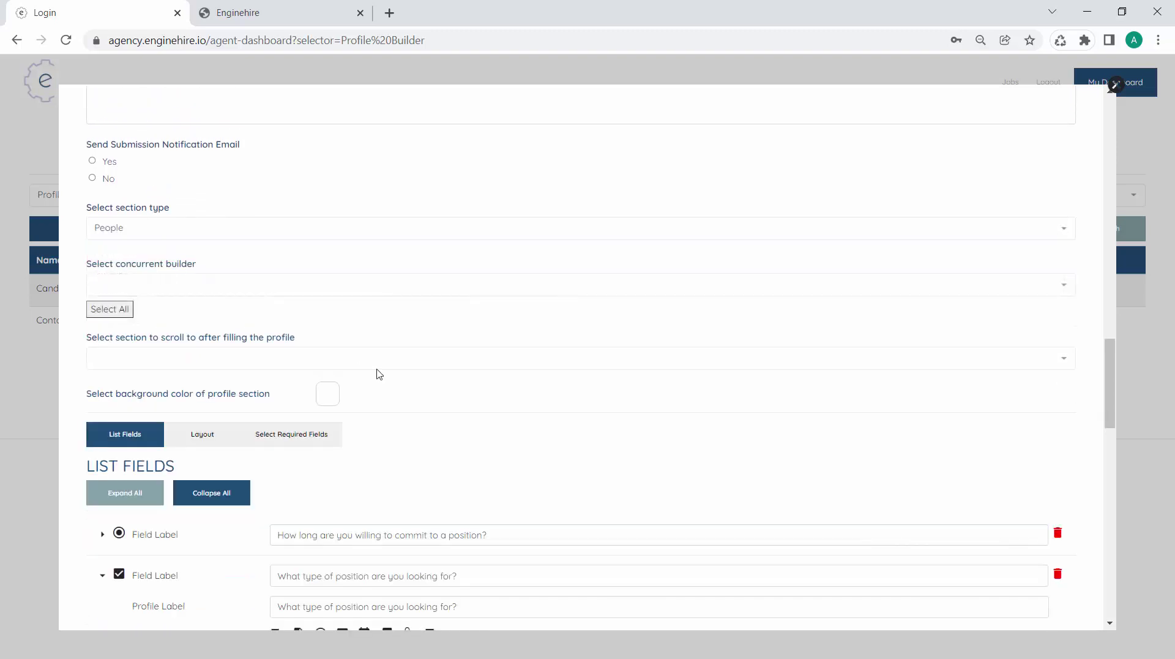
pyautogui.scroll(-20, 376, 370)
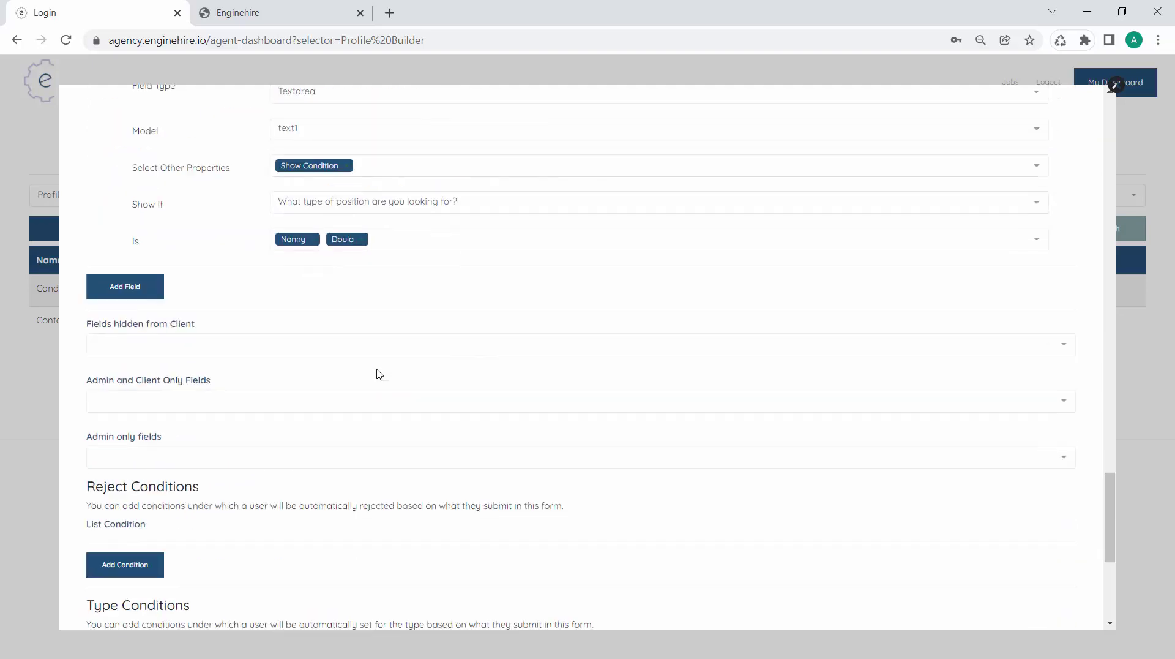
pyautogui.click(1010, 589)
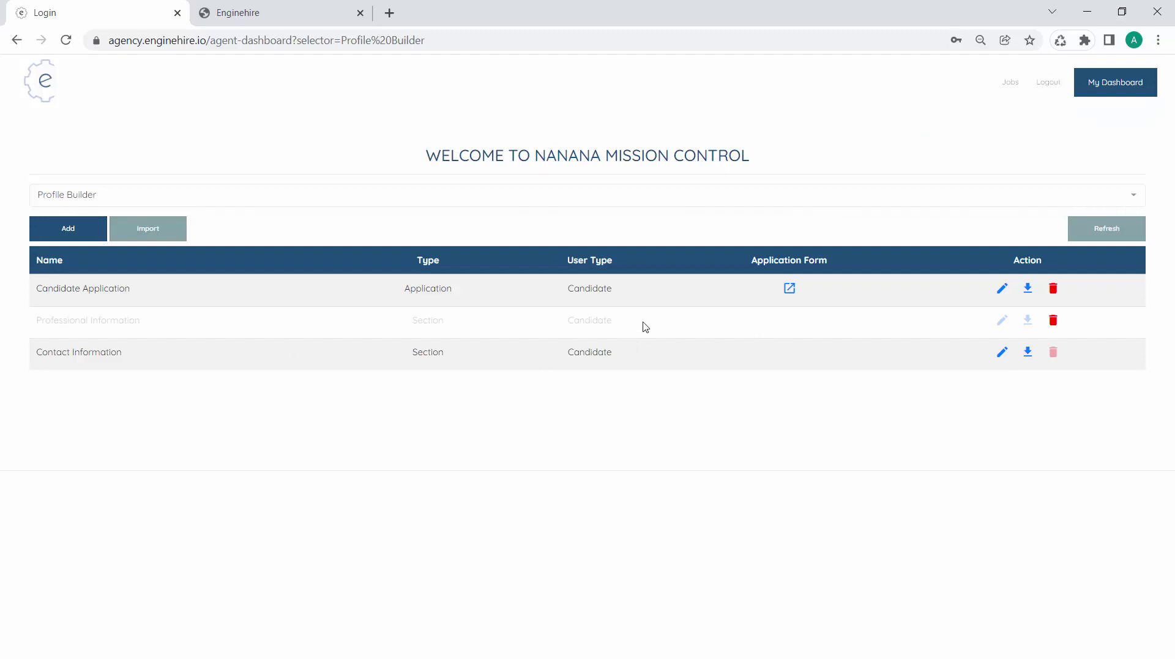
# Add an embedded-section field to the Candidate Application using the Professional Information builder
pyautogui.click(1002, 289)
pyautogui.scroll(-20, 394, 296)
pyautogui.scroll(10, 394, 296)
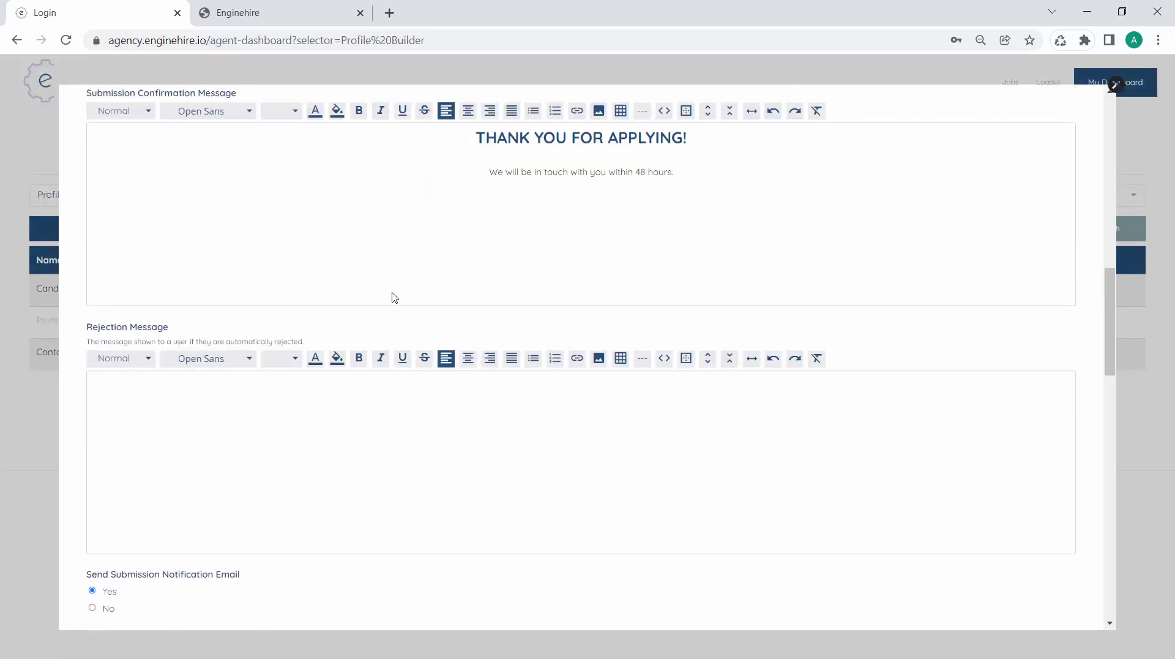
pyautogui.scroll(-1, 393, 296)
pyautogui.click(140, 397)
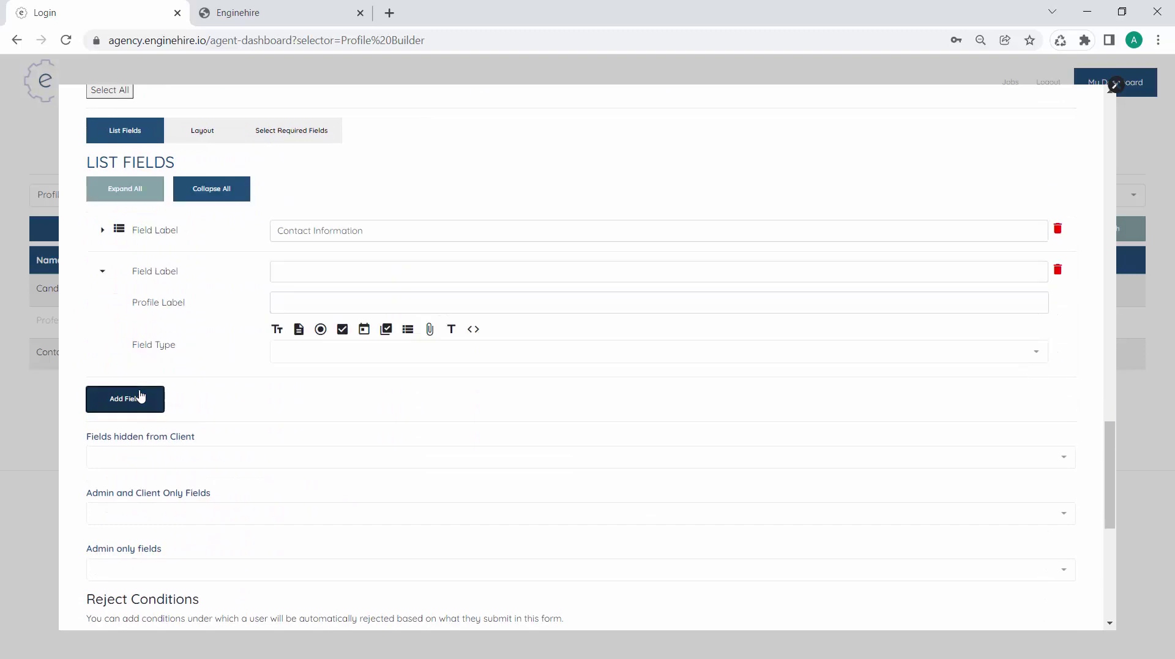
pyautogui.click(408, 330)
pyautogui.click(336, 384)
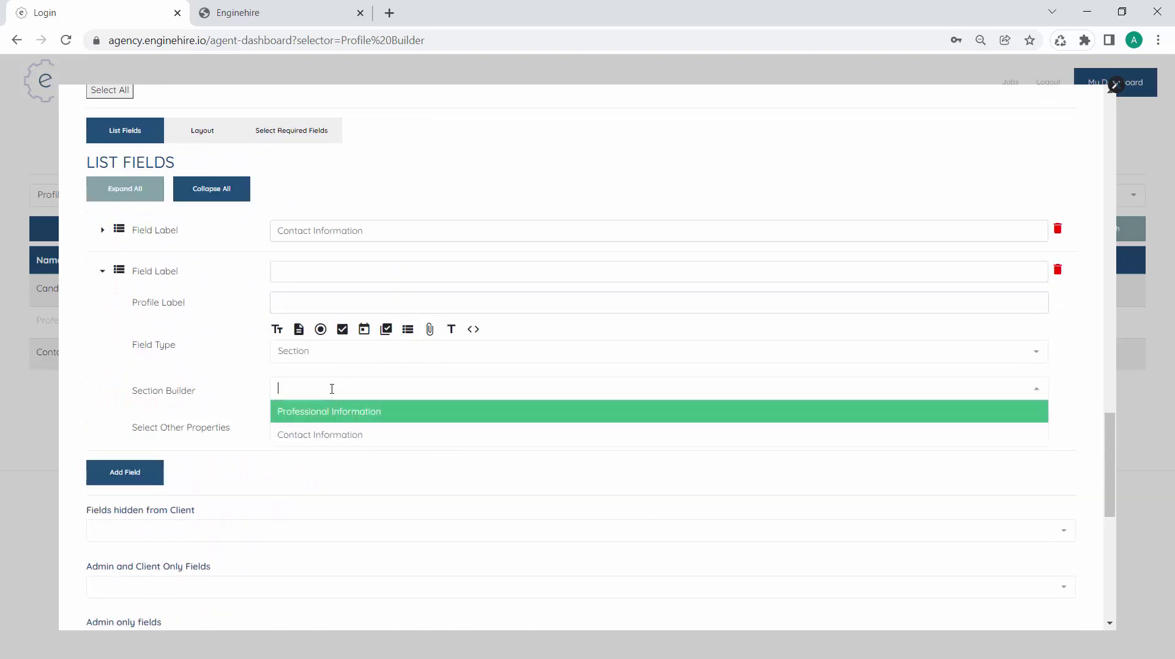
pyautogui.click(335, 411)
# Label the embedded field 'Professional Information', save the builder, and view the live form
pyautogui.click(339, 273)
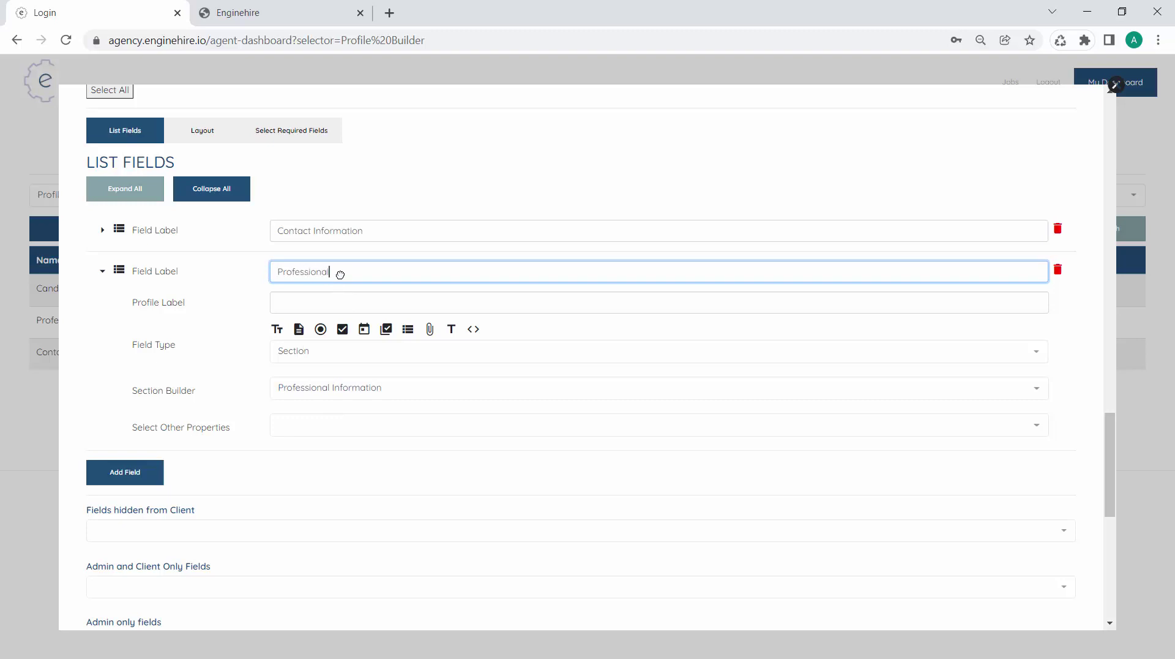
pyautogui.write('Professional Information')
pyautogui.press('Tab')
pyautogui.scroll(-8, 401, 414)
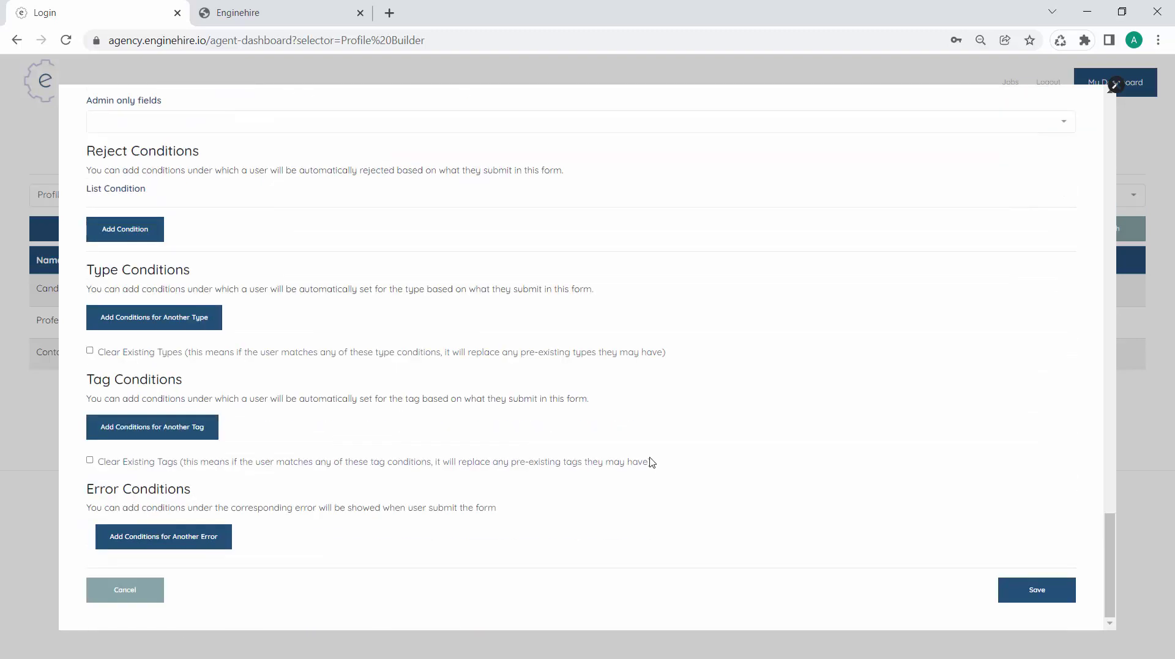
pyautogui.click(1016, 589)
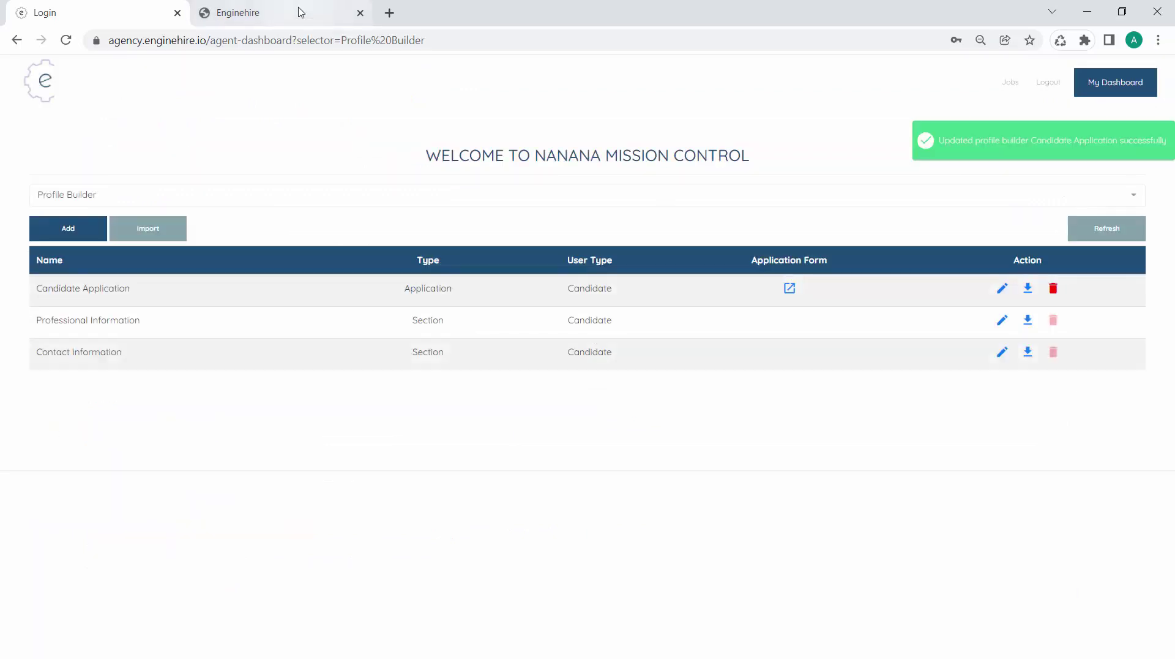
pyautogui.click(300, 13)
# Reload the form and toggle Nanny to confirm the children-experience question shows and hides, then return to the Login tab
pyautogui.press('Return')
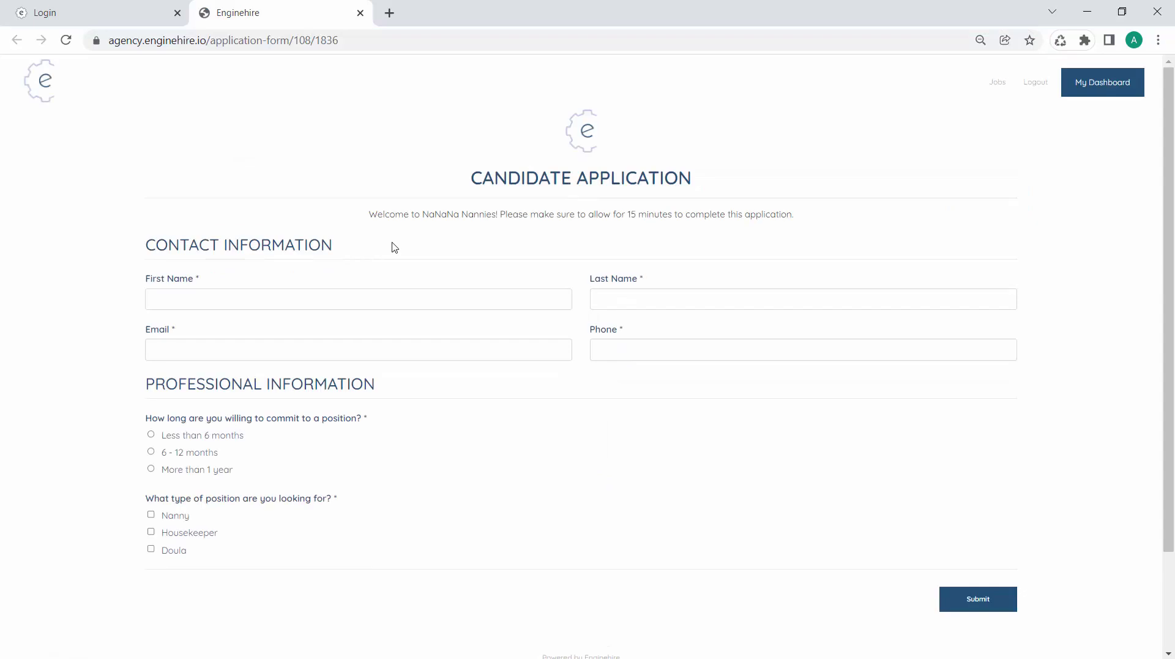
pyautogui.scroll(-2, 367, 488)
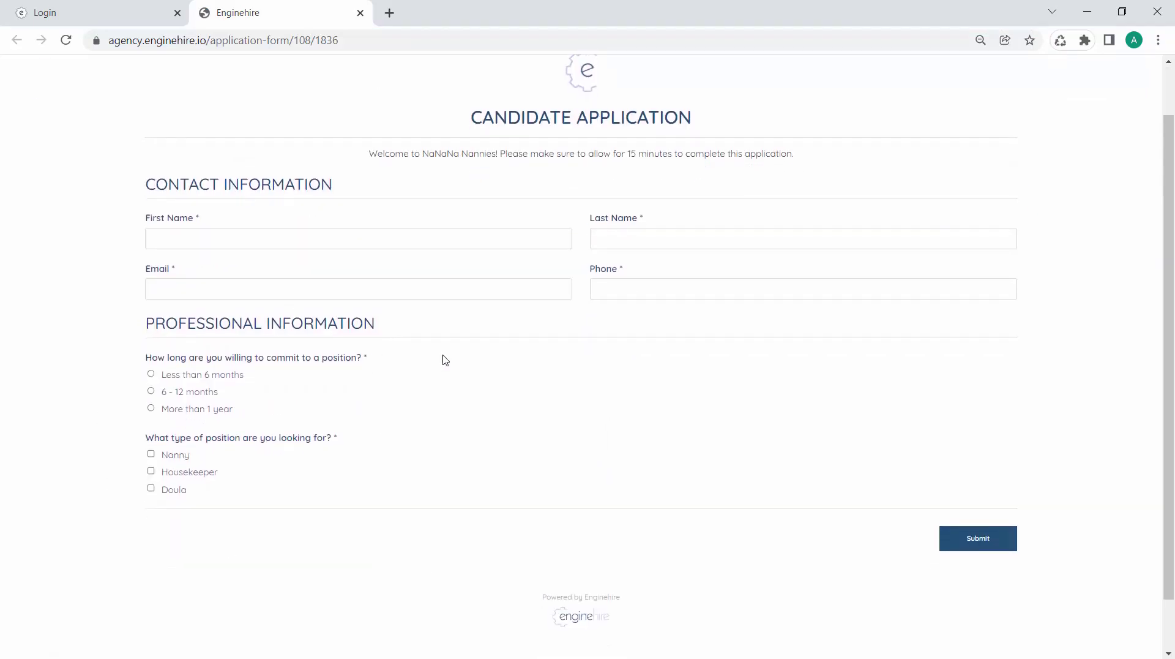
pyautogui.scroll(2, 446, 343)
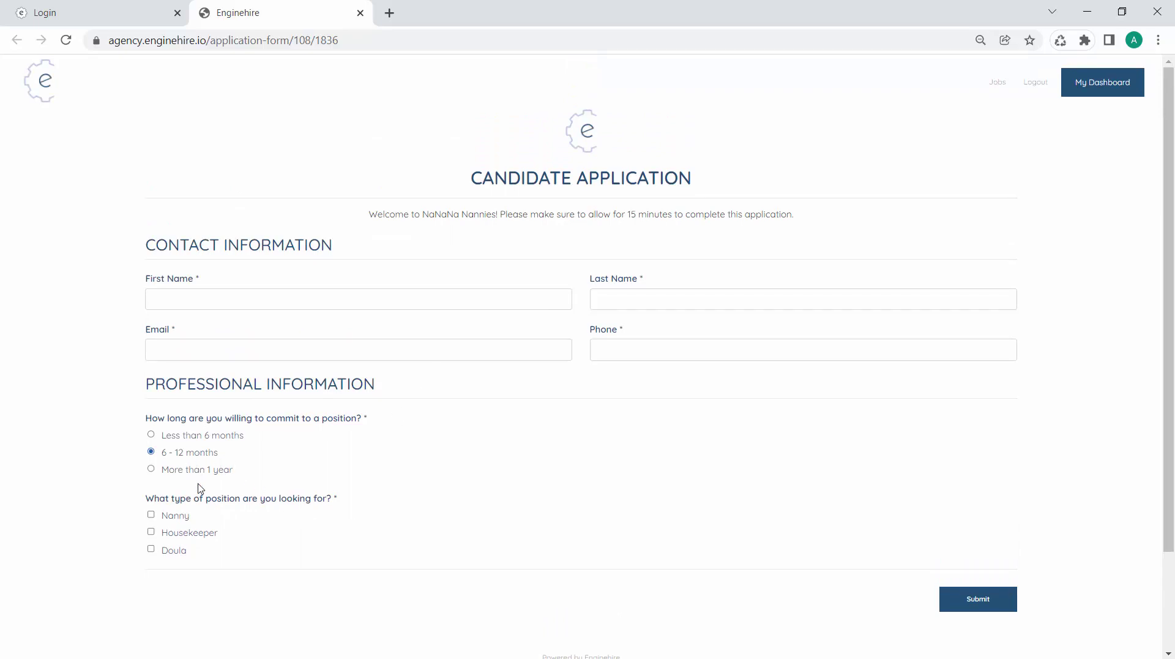
pyautogui.scroll(-2, 200, 483)
pyautogui.click(170, 453)
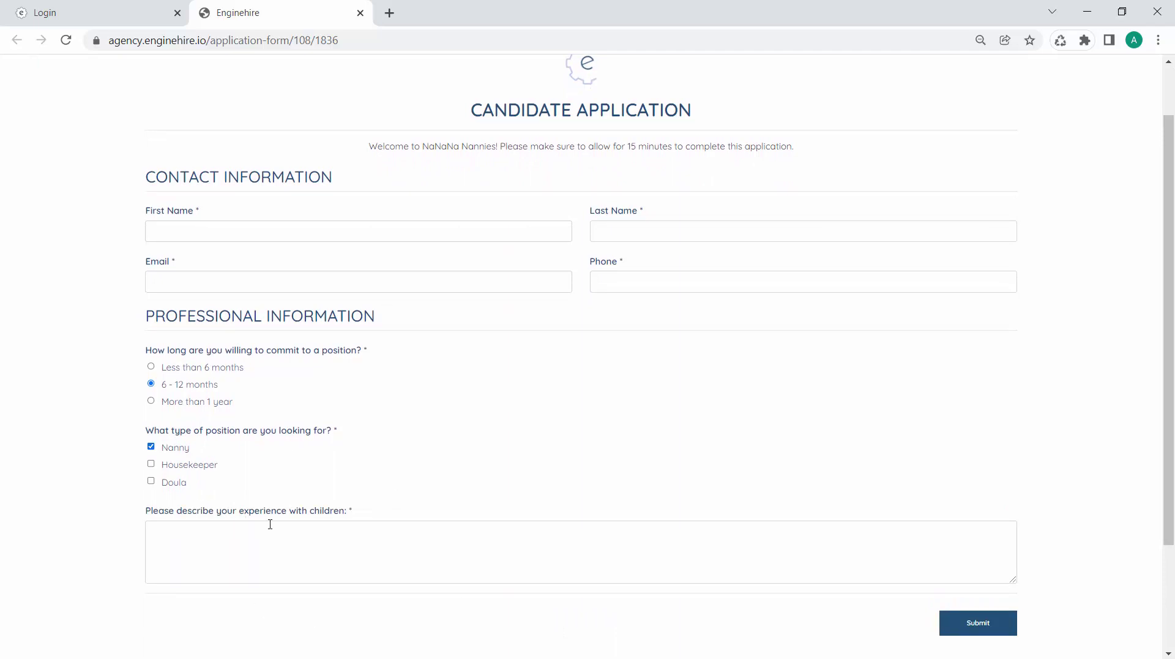
pyautogui.click(181, 449)
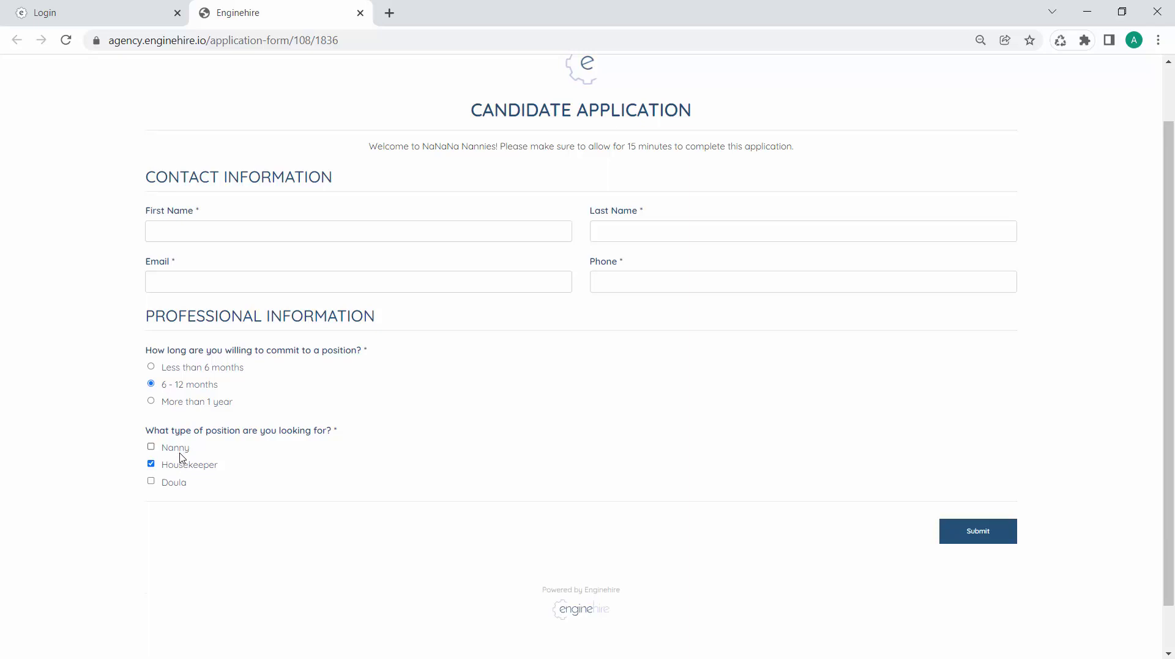
pyautogui.click(180, 453)
pyautogui.scroll(2, 517, 445)
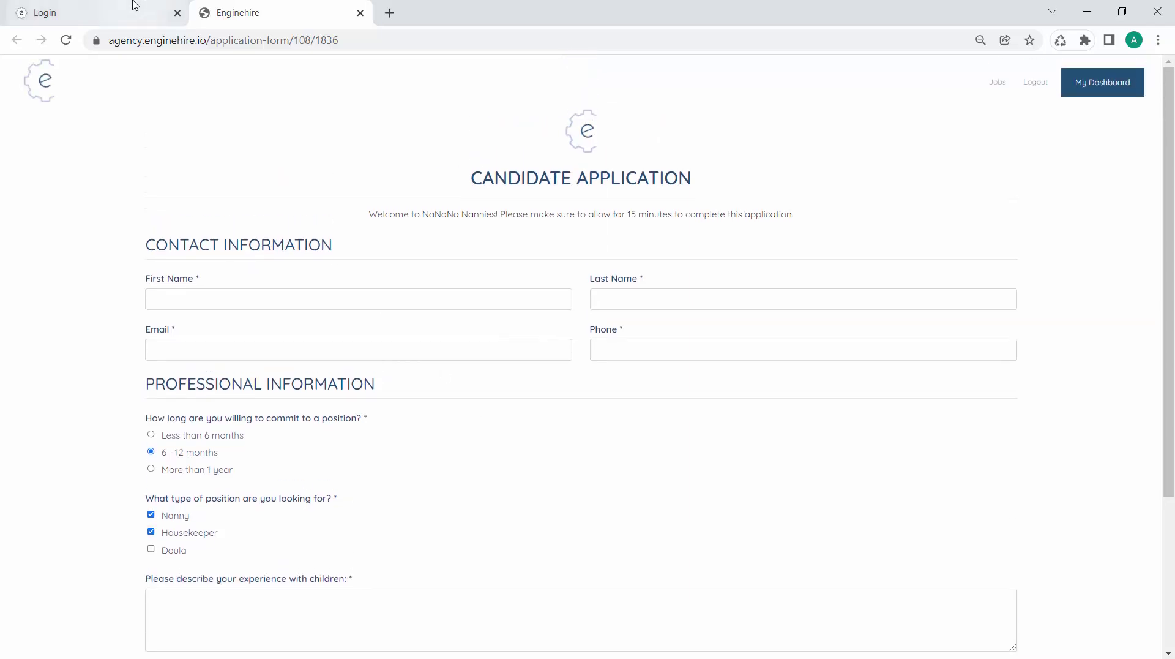
pyautogui.click(135, 6)
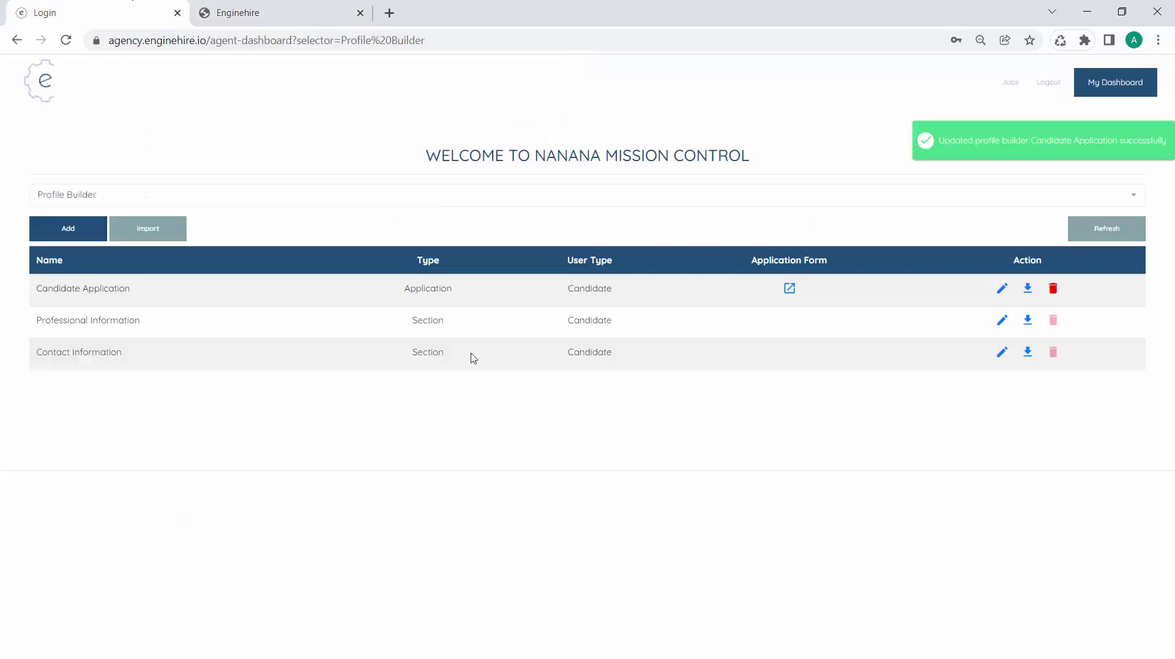
pyautogui.click(321, 202)
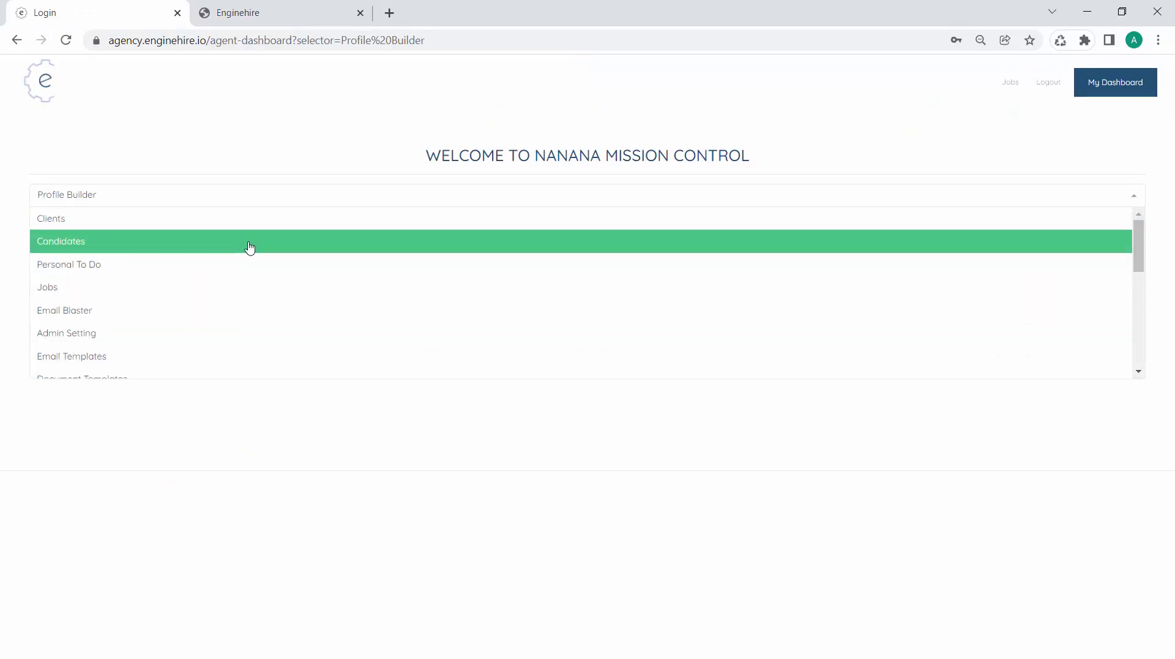
pyautogui.click(250, 243)
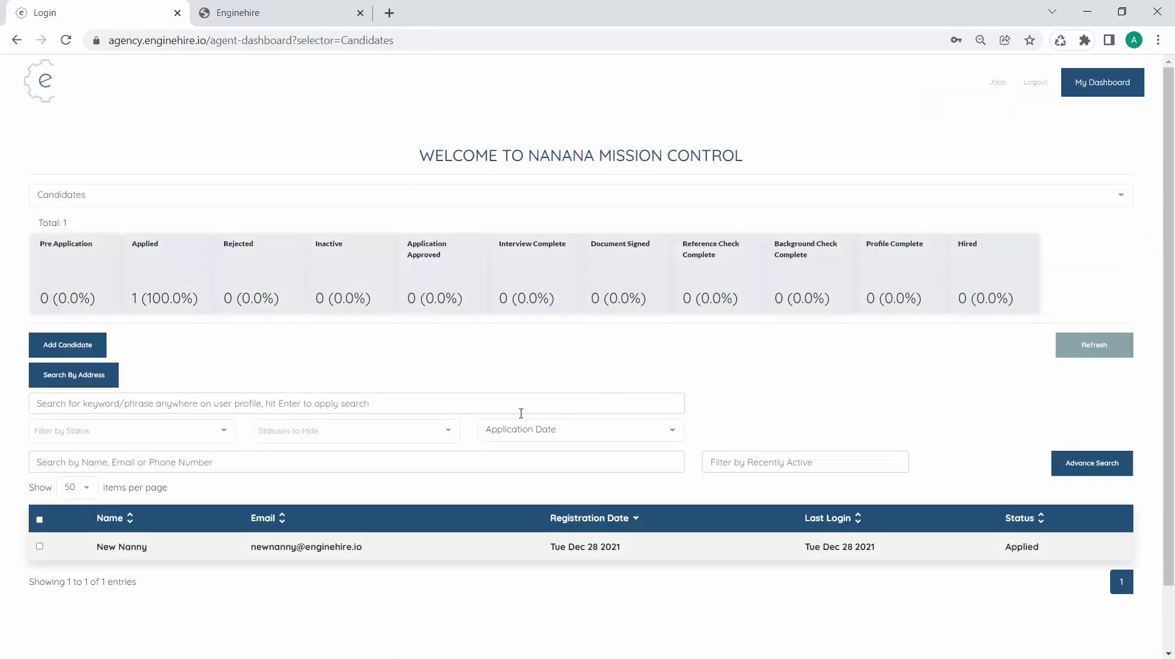
pyautogui.click(1095, 348)
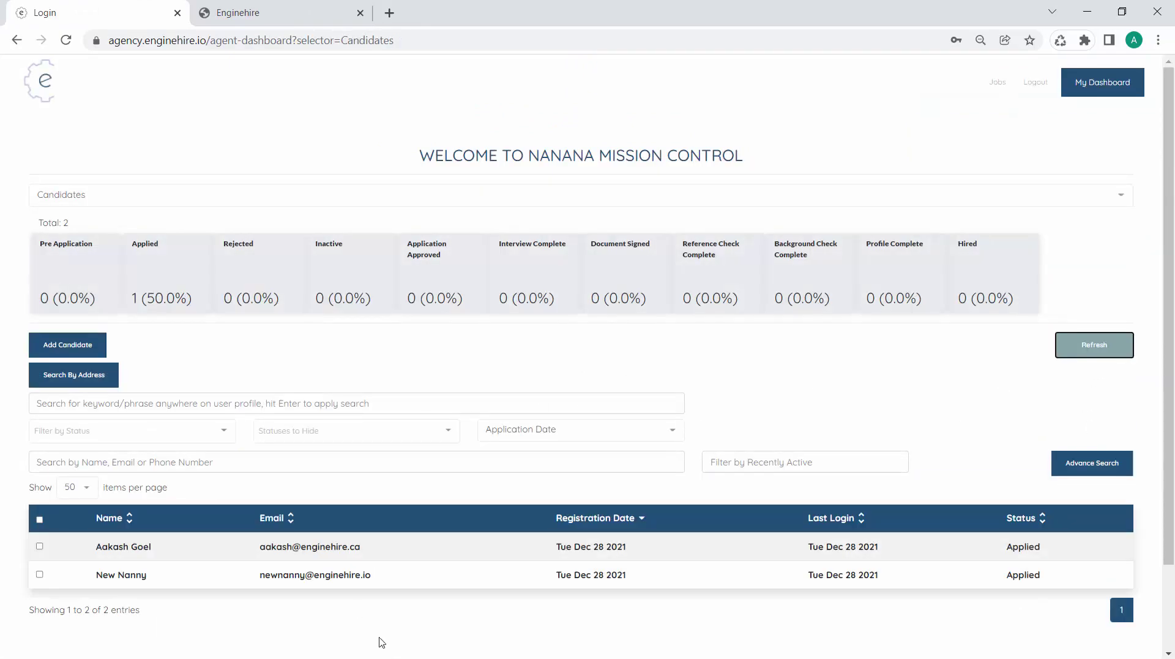
pyautogui.click(323, 575)
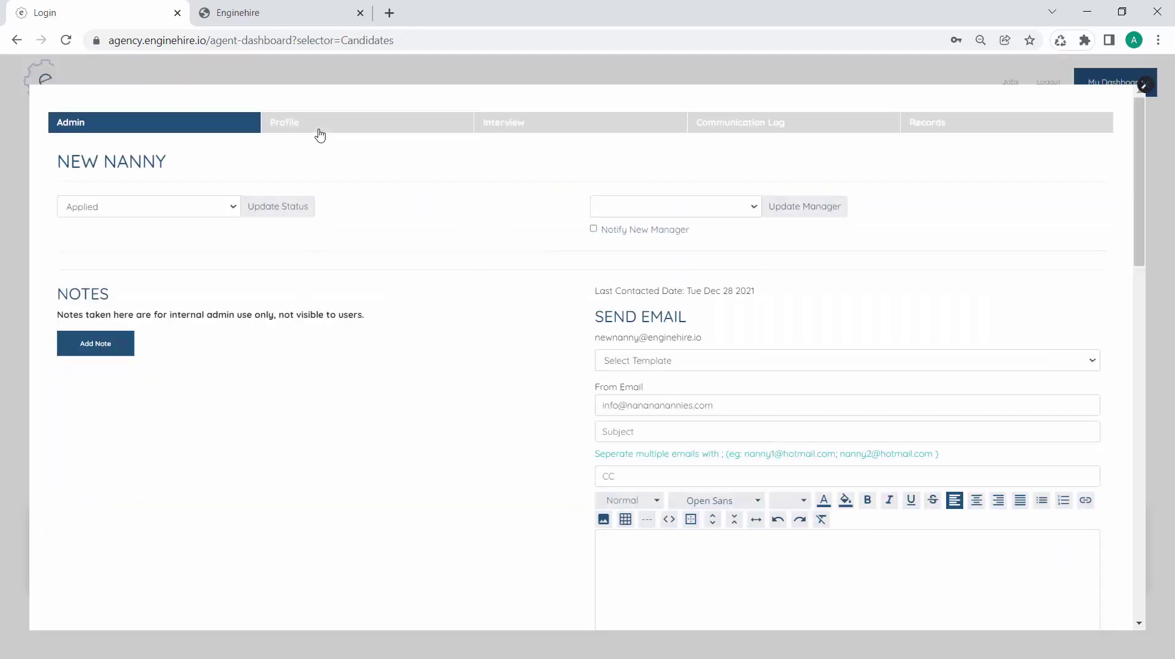
pyautogui.click(317, 129)
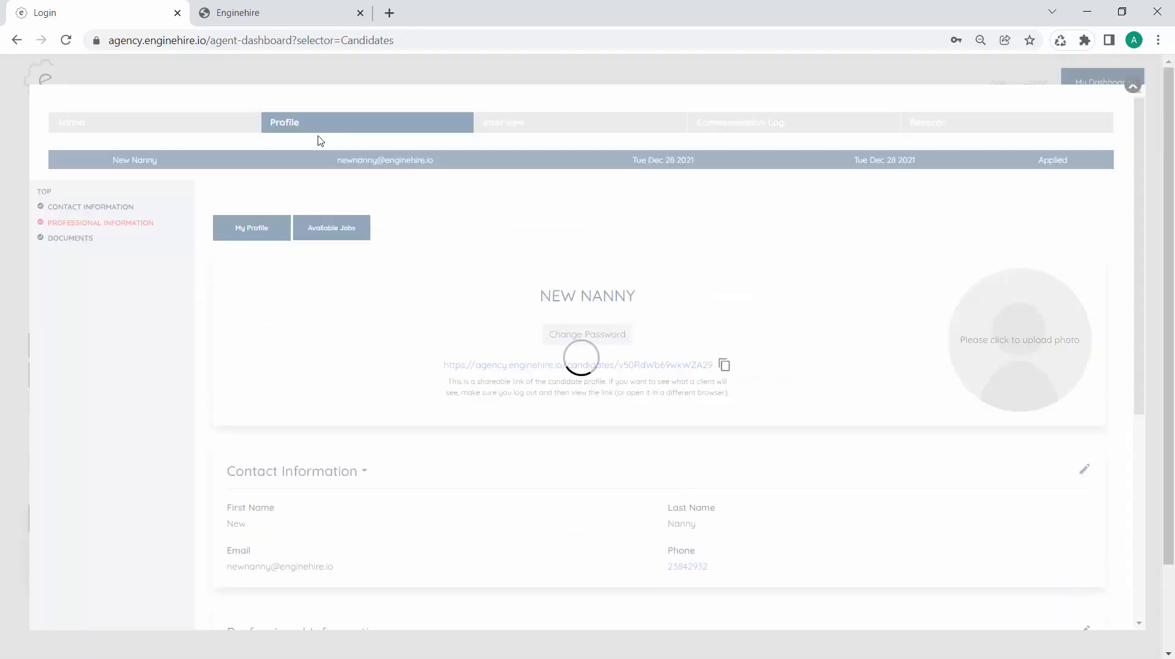
pyautogui.scroll(-6, 339, 299)
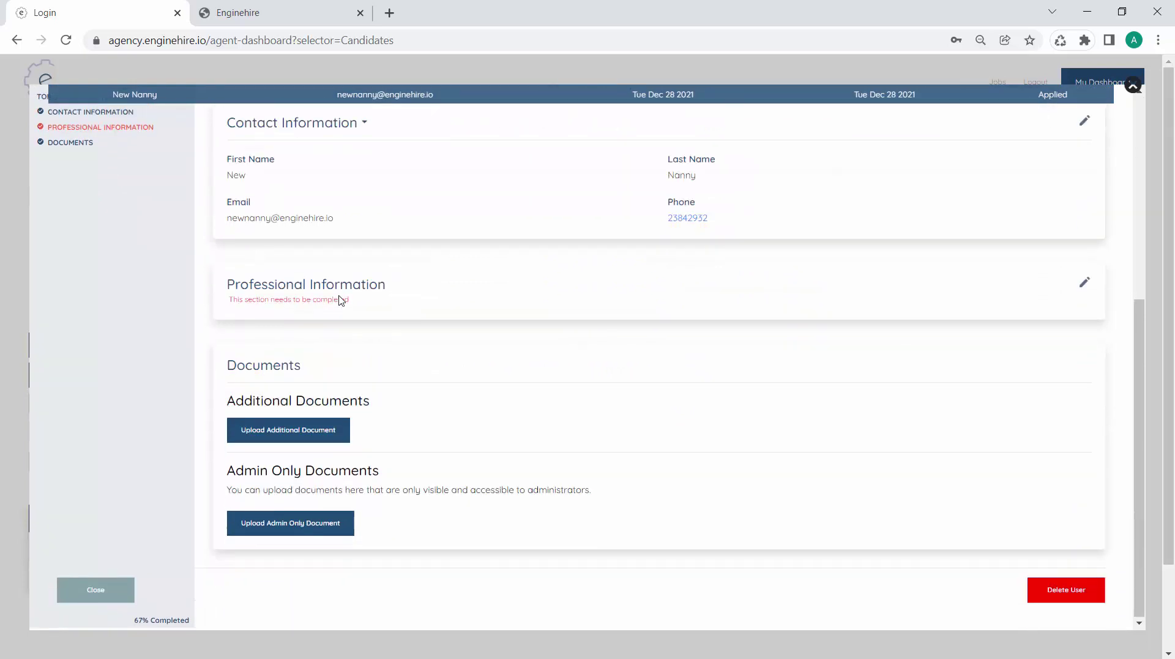
pyautogui.scroll(2, 339, 299)
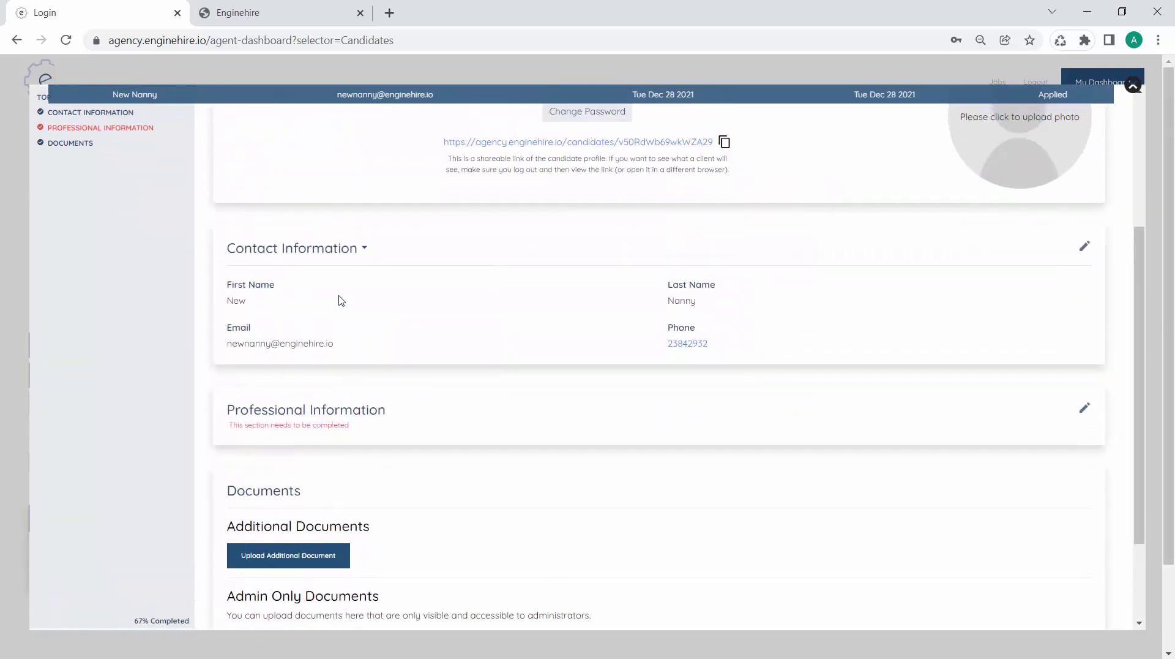
pyautogui.scroll(4, 339, 300)
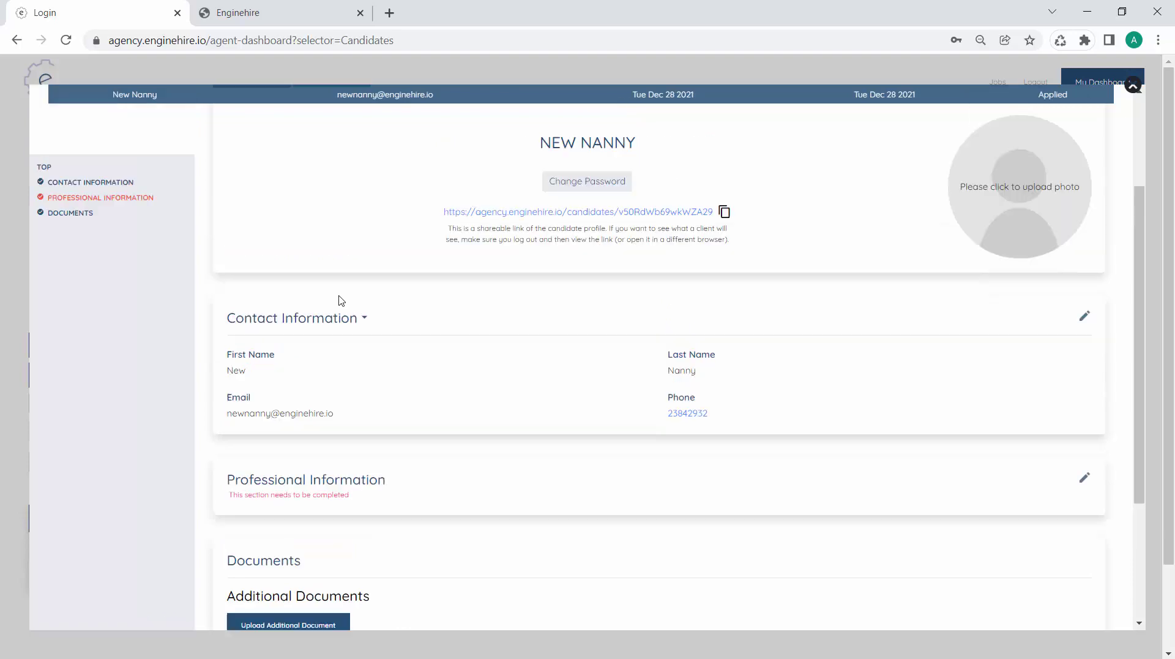
pyautogui.click(1133, 86)
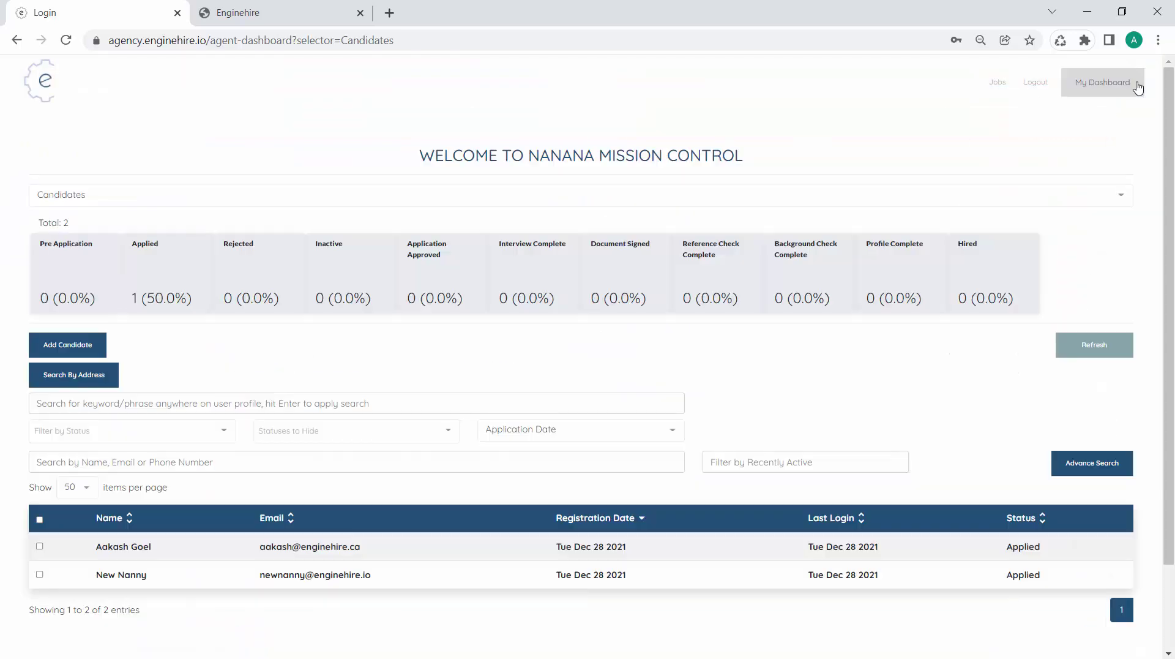
pyautogui.click(158, 196)
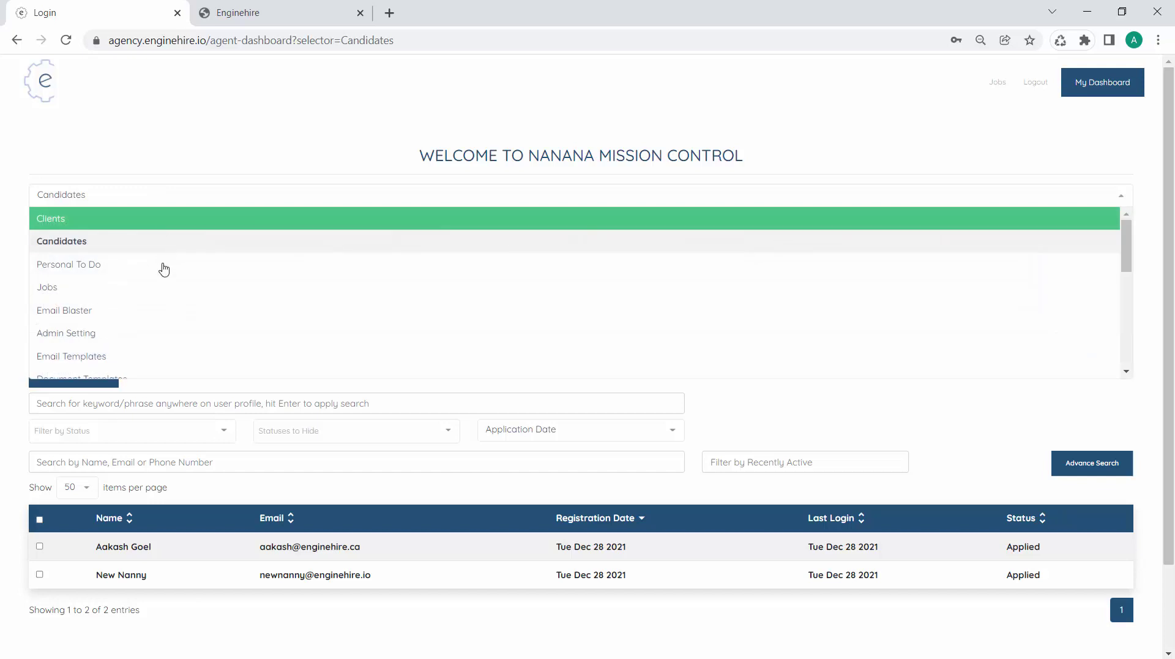
pyautogui.scroll(-4, 157, 283)
pyautogui.click(116, 299)
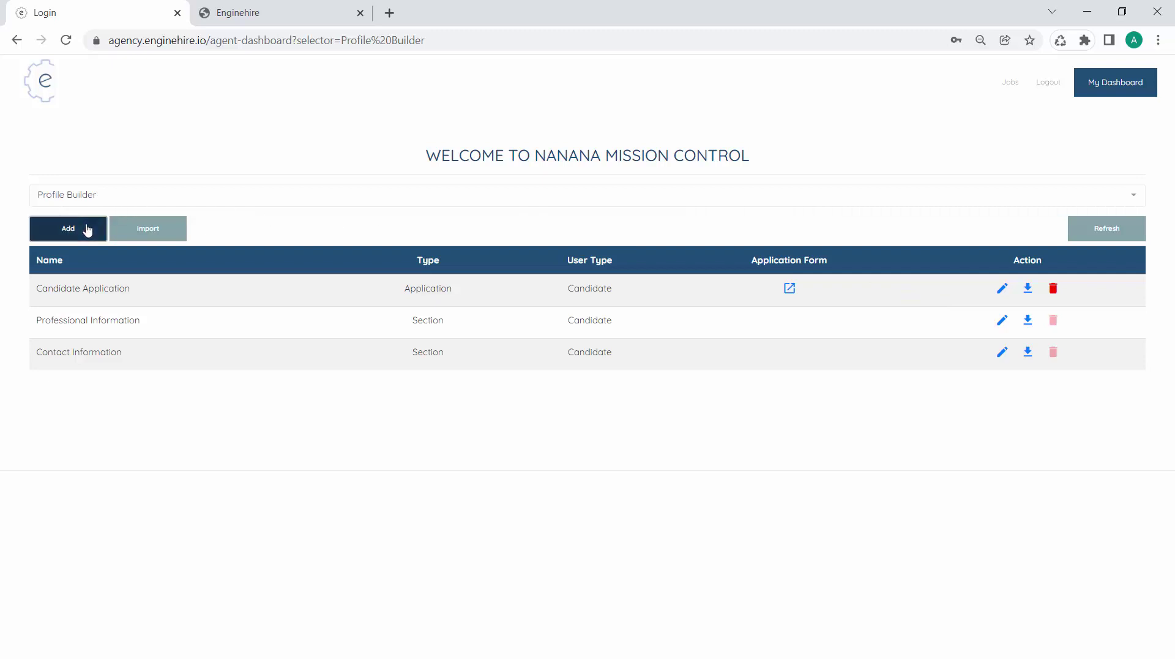
# Add a profile builder named 'Candidate Profile' with builder type Profile and user type Candidate
pyautogui.click(87, 230)
pyautogui.click(132, 175)
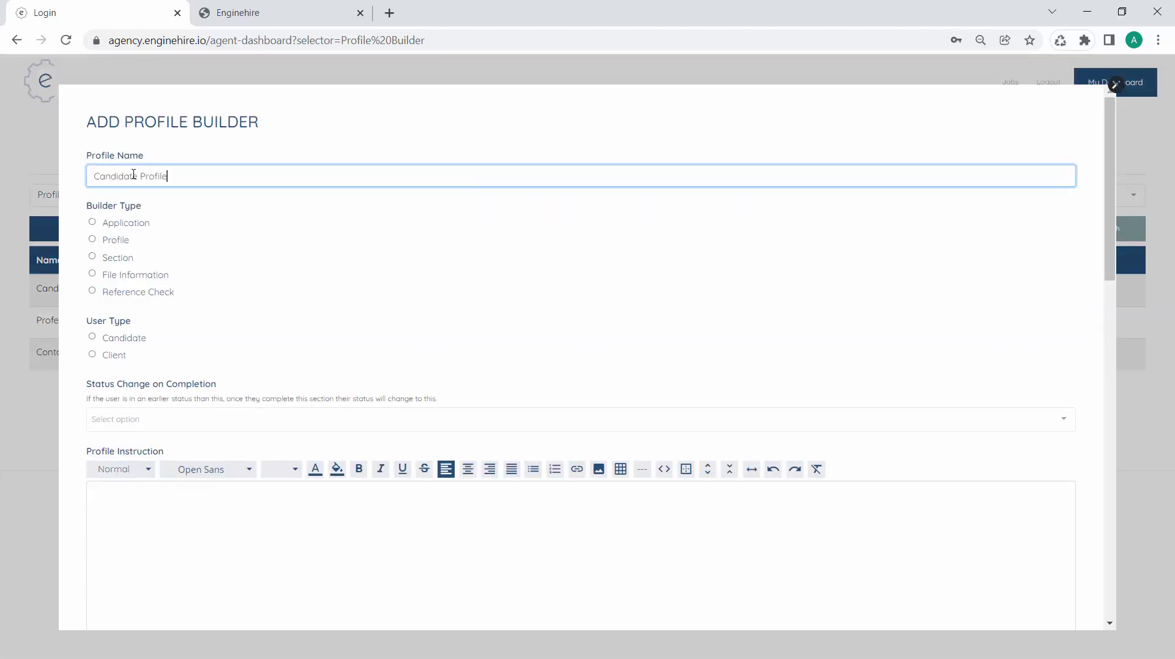
pyautogui.click(125, 240)
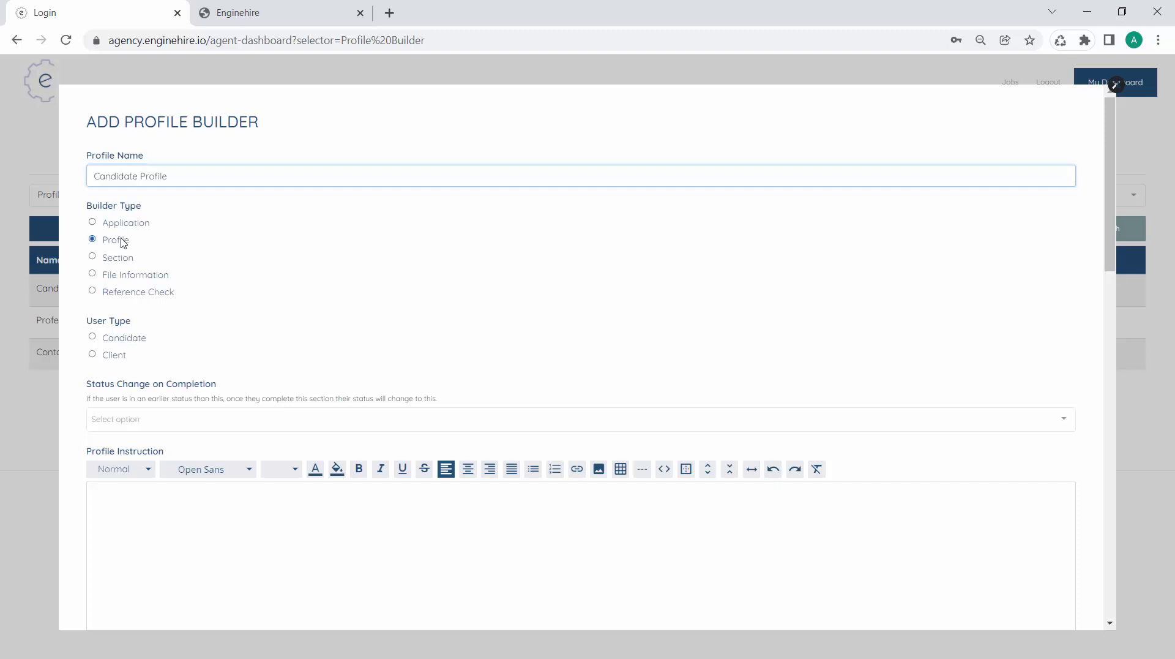
pyautogui.click(129, 342)
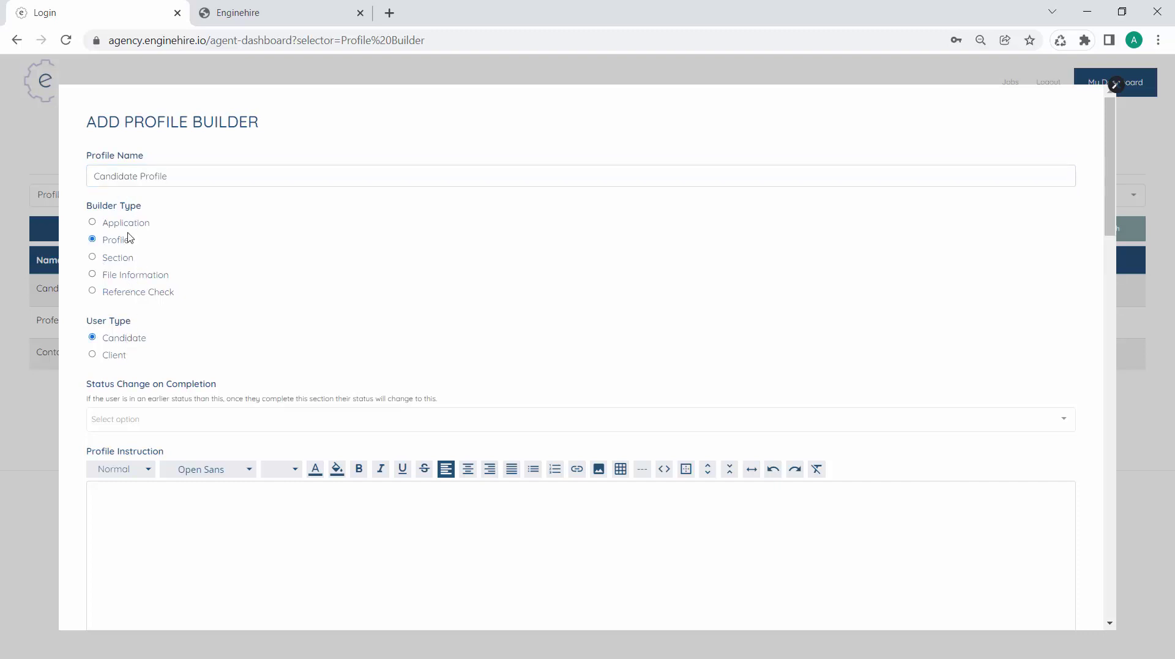
pyautogui.scroll(-12, 136, 348)
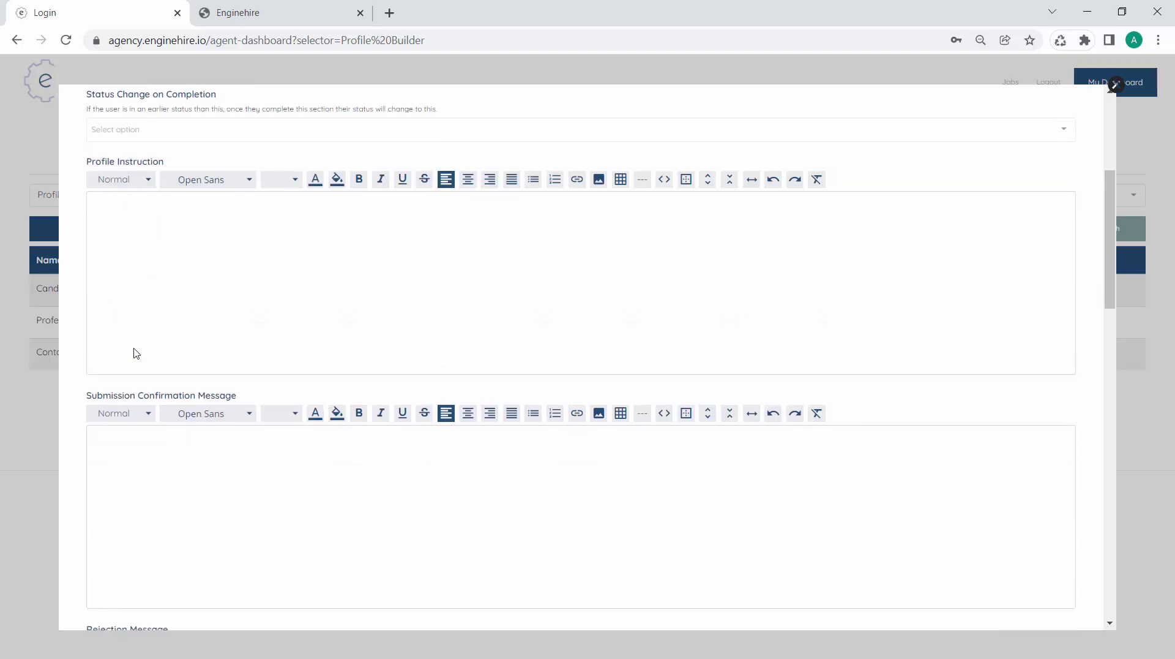
pyautogui.scroll(-2, 136, 353)
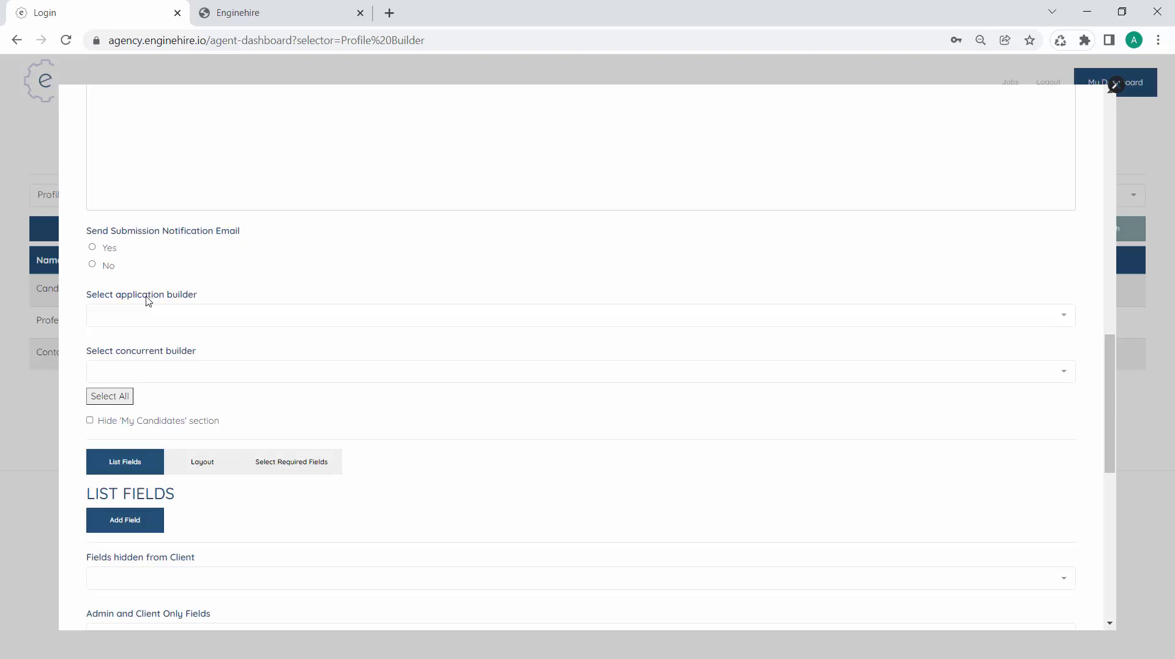
# Link the new profile builder to the Candidate Application builder
pyautogui.click(138, 314)
pyautogui.click(139, 340)
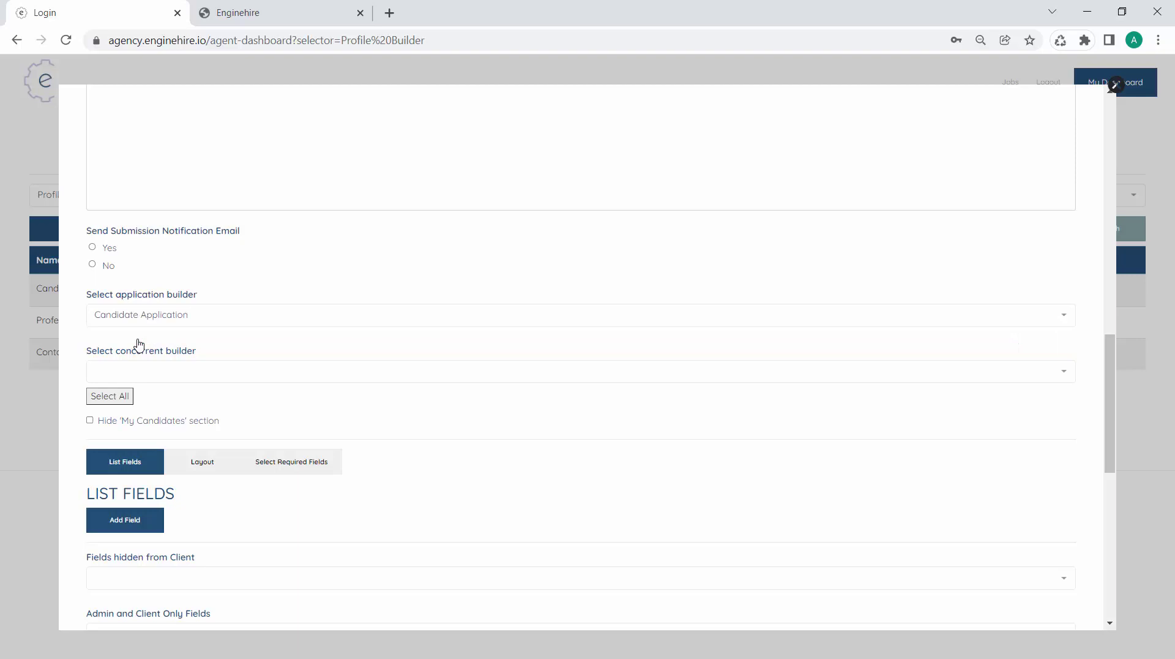
pyautogui.scroll(-3, 139, 344)
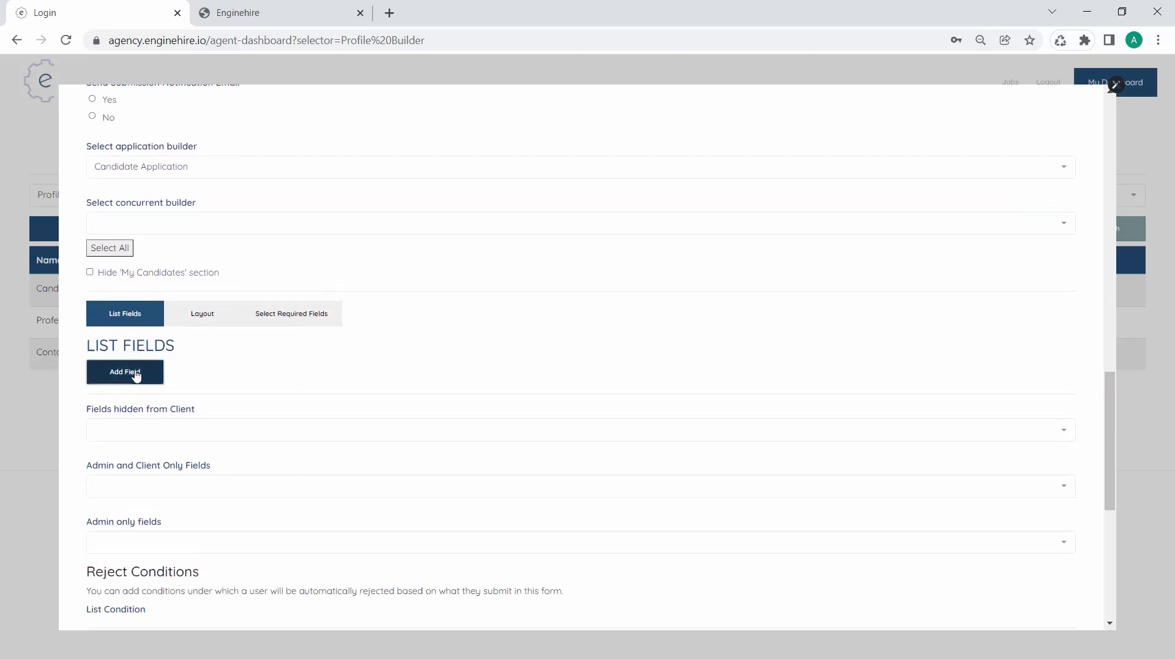
# Add a Section field using Contact Information, labelled 'Contact Information'
pyautogui.click(127, 371)
pyautogui.click(408, 437)
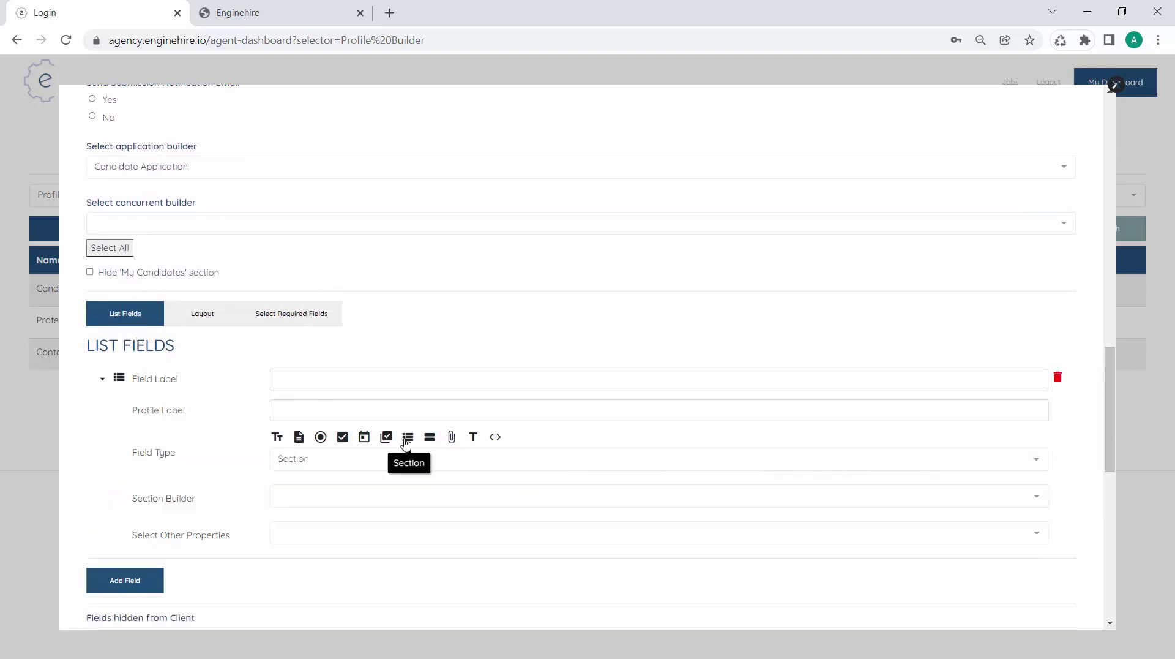
pyautogui.click(309, 380)
pyautogui.click(318, 496)
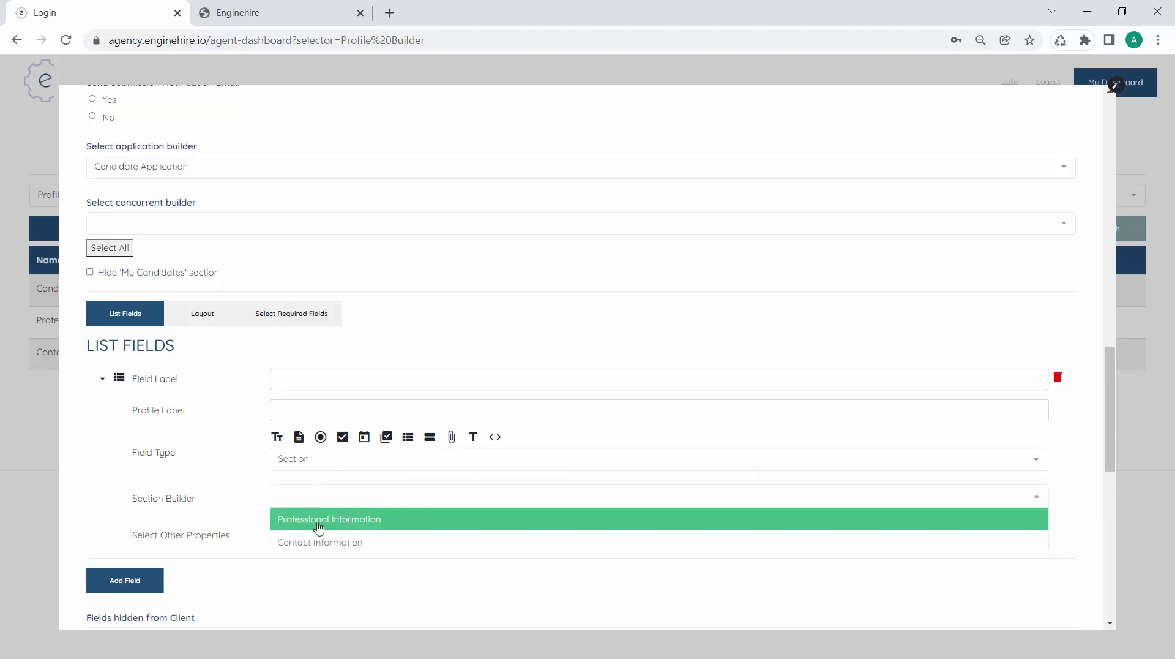
pyautogui.click(316, 541)
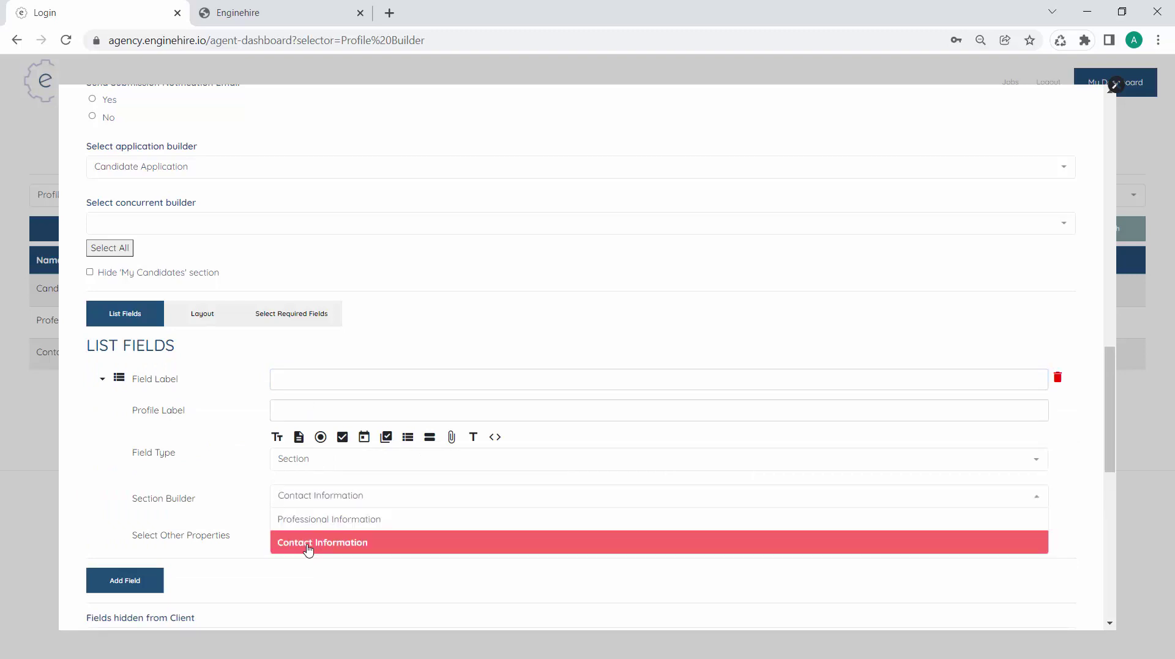
pyautogui.click(323, 380)
pyautogui.write('Contact Inf')
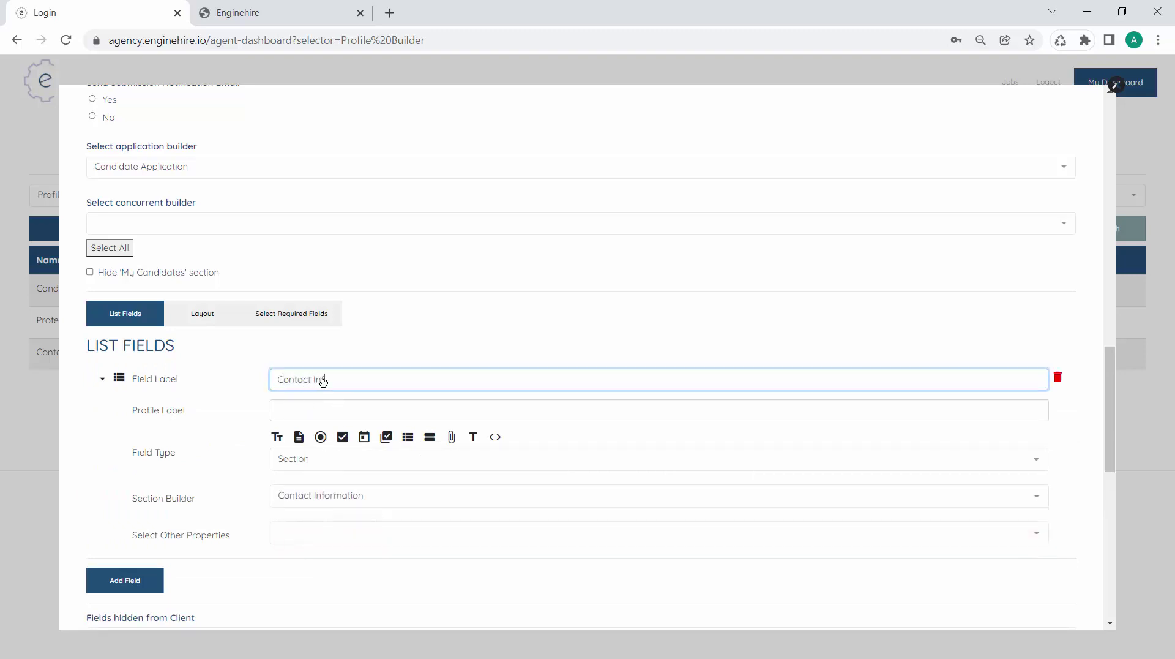
pyautogui.write('ormation')
pyautogui.press('Tab')
pyautogui.scroll(-3, 322, 382)
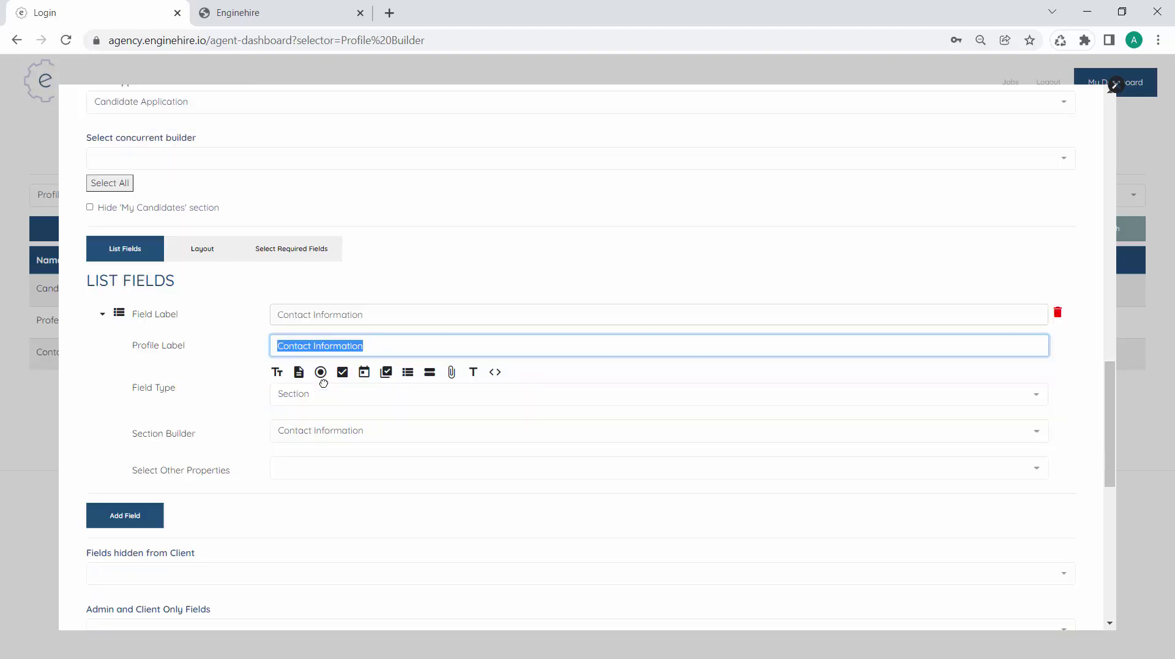
# Add a second Section field using Professional Information and save the Candidate Profile builder
pyautogui.click(120, 363)
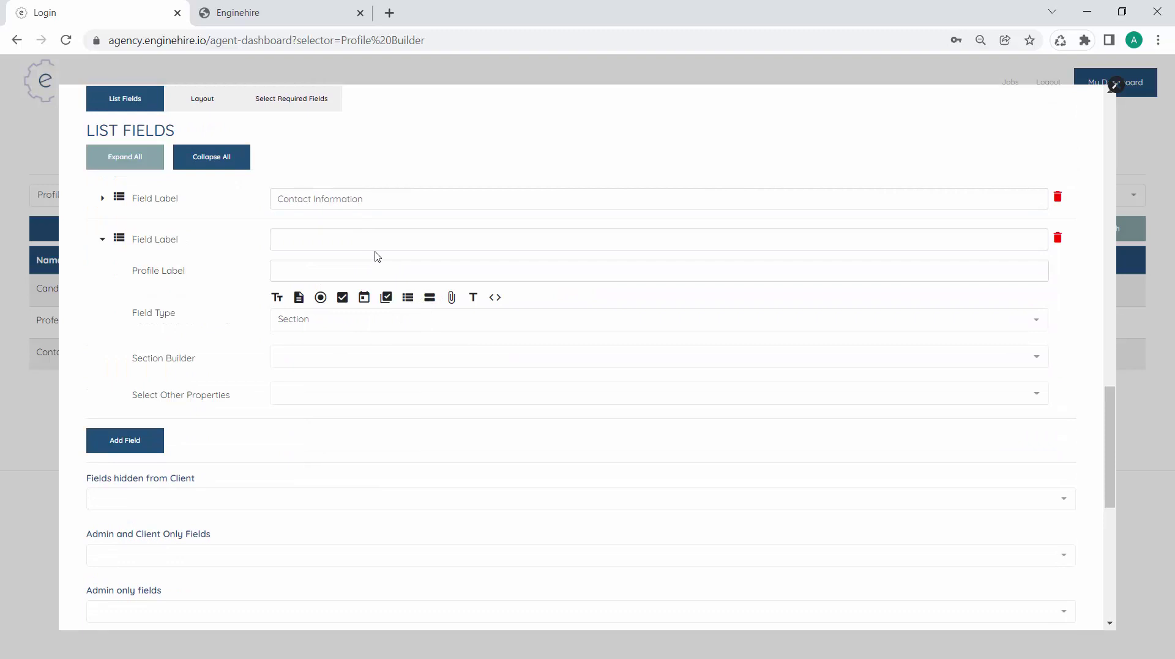
pyautogui.click(362, 235)
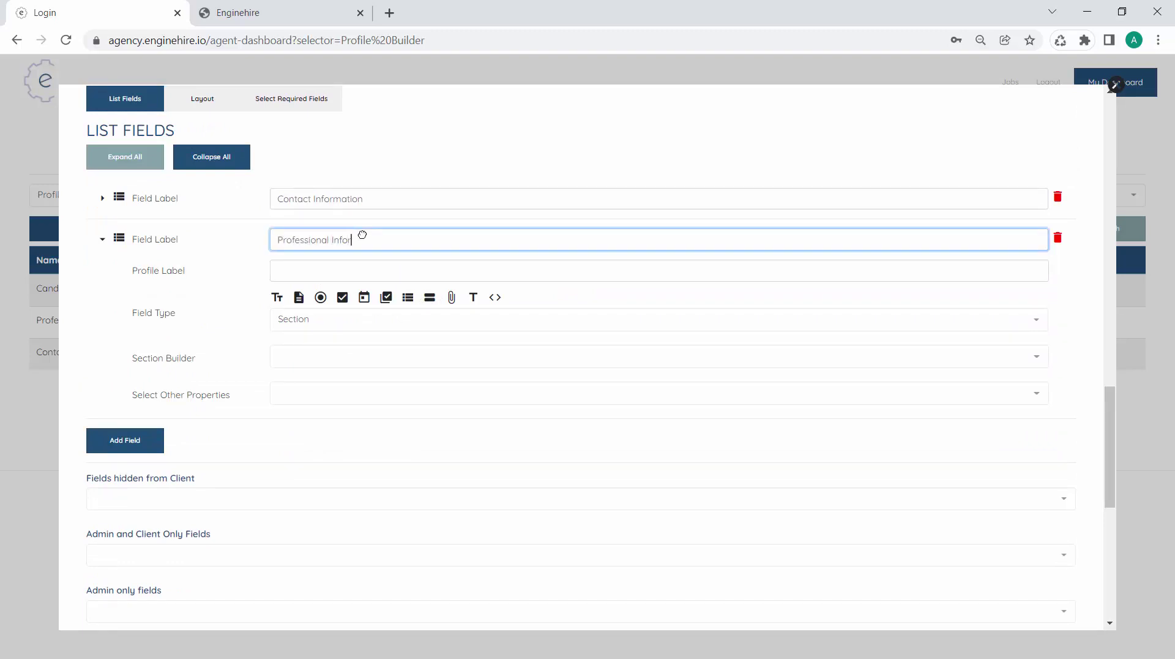
pyautogui.press('Tab')
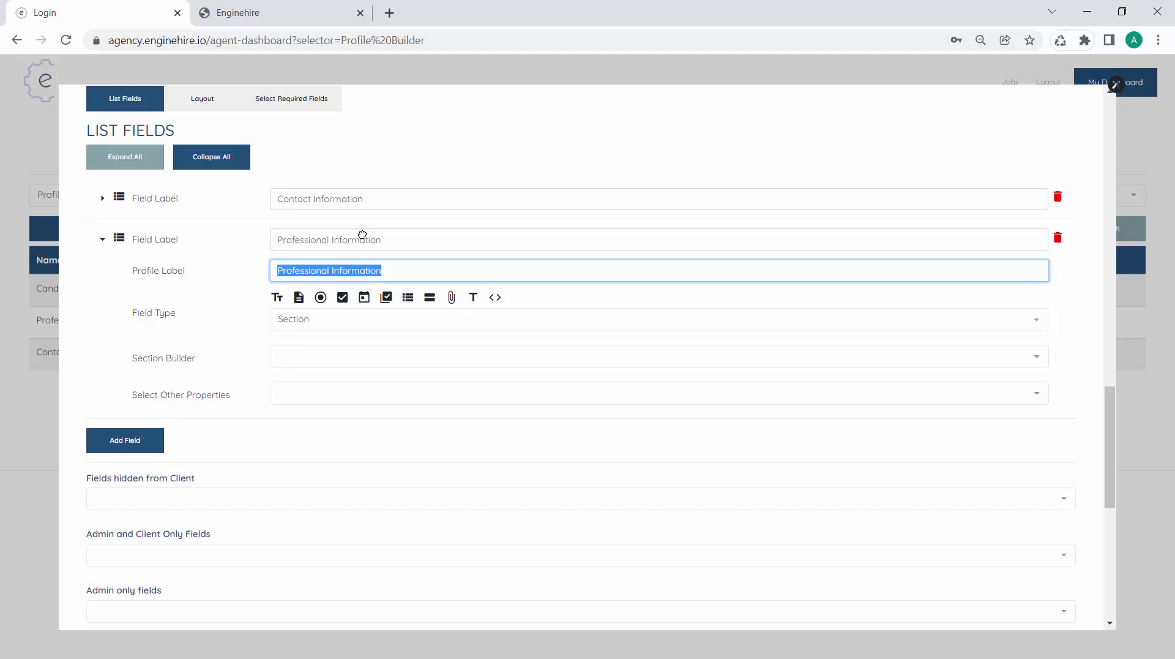
pyautogui.click(329, 364)
pyautogui.click(329, 375)
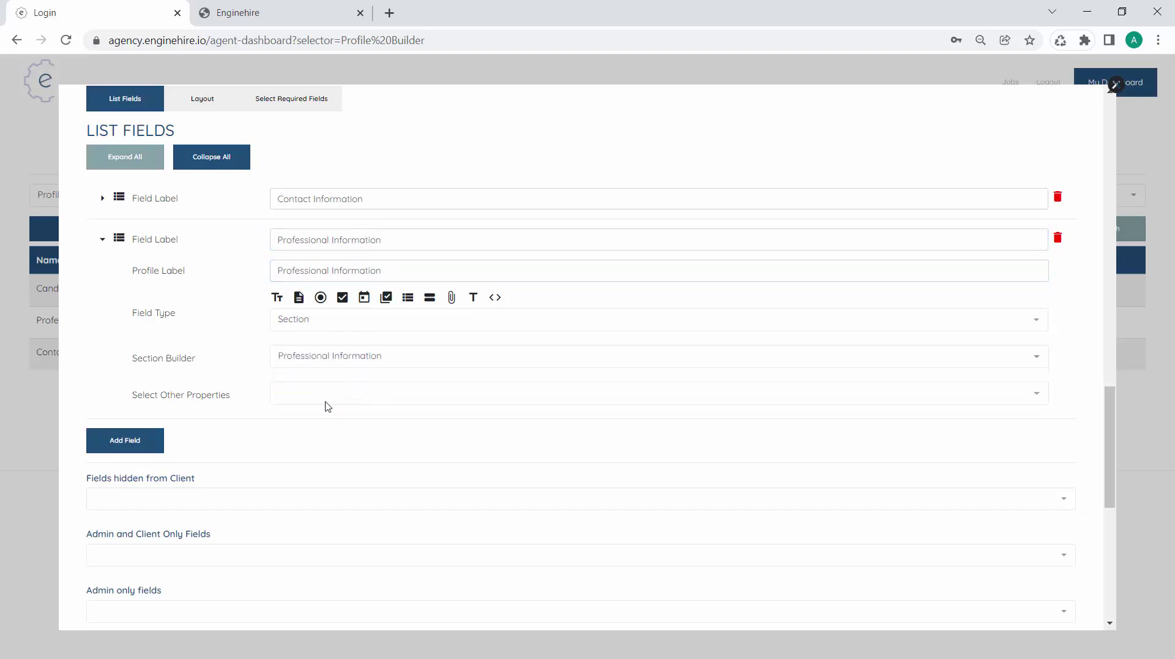
pyautogui.scroll(-8, 333, 426)
pyautogui.scroll(1, 616, 443)
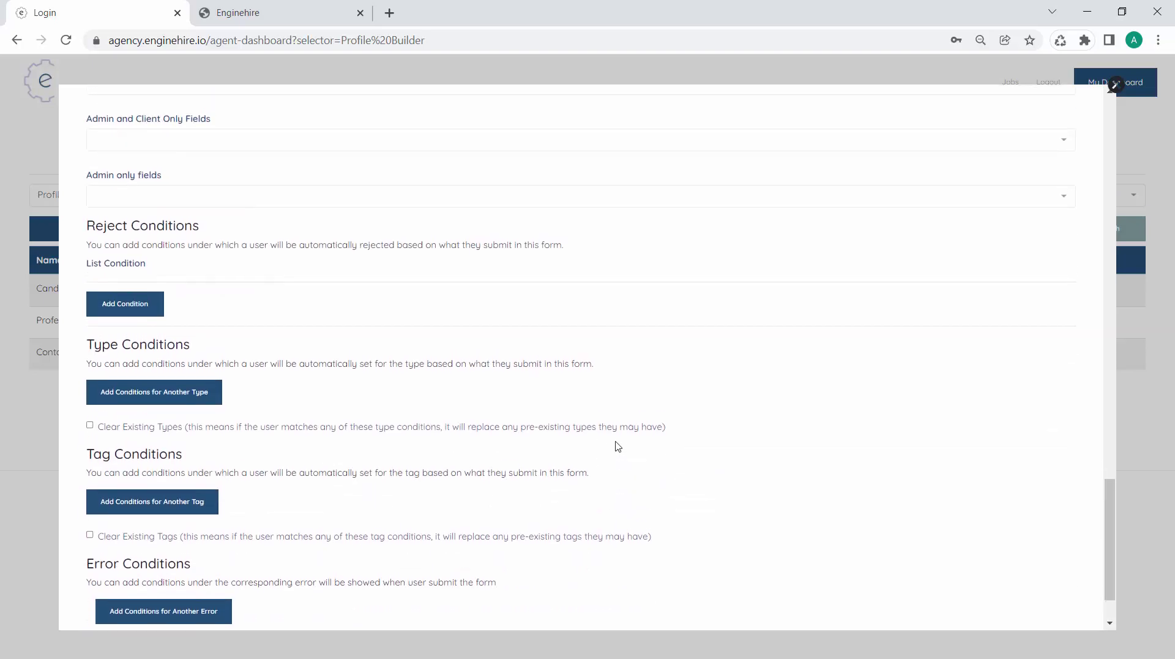
pyautogui.scroll(-1, 617, 444)
pyautogui.click(1057, 603)
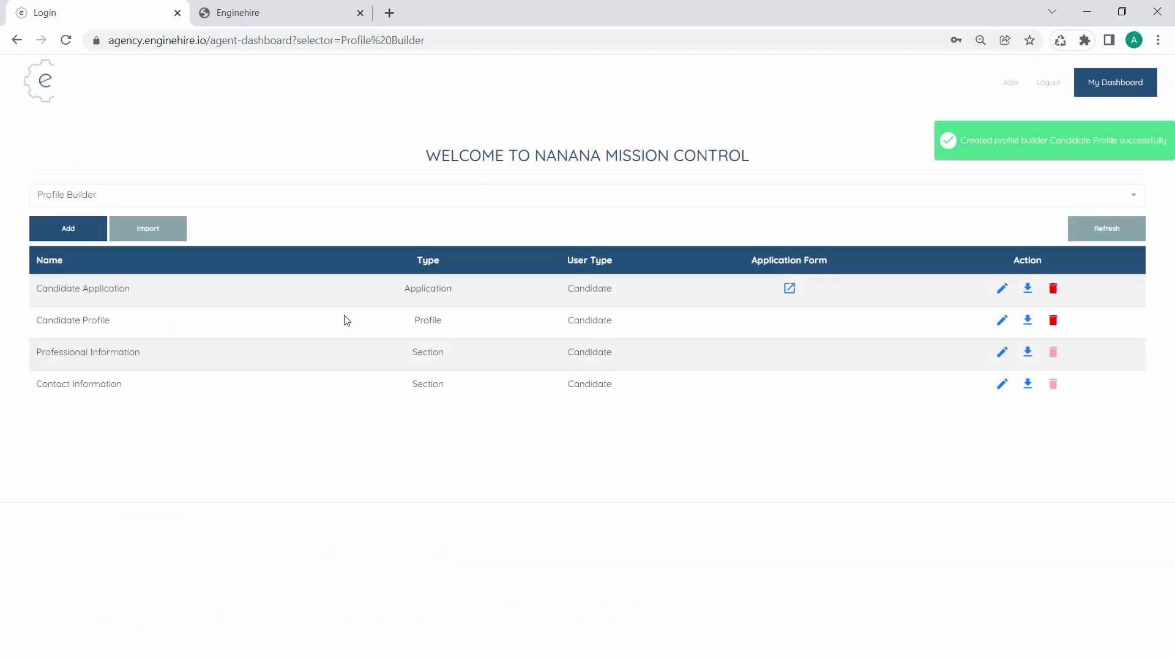
# Delete the Professional Information field from the Candidate Application builder
pyautogui.doubleClick(426, 289)
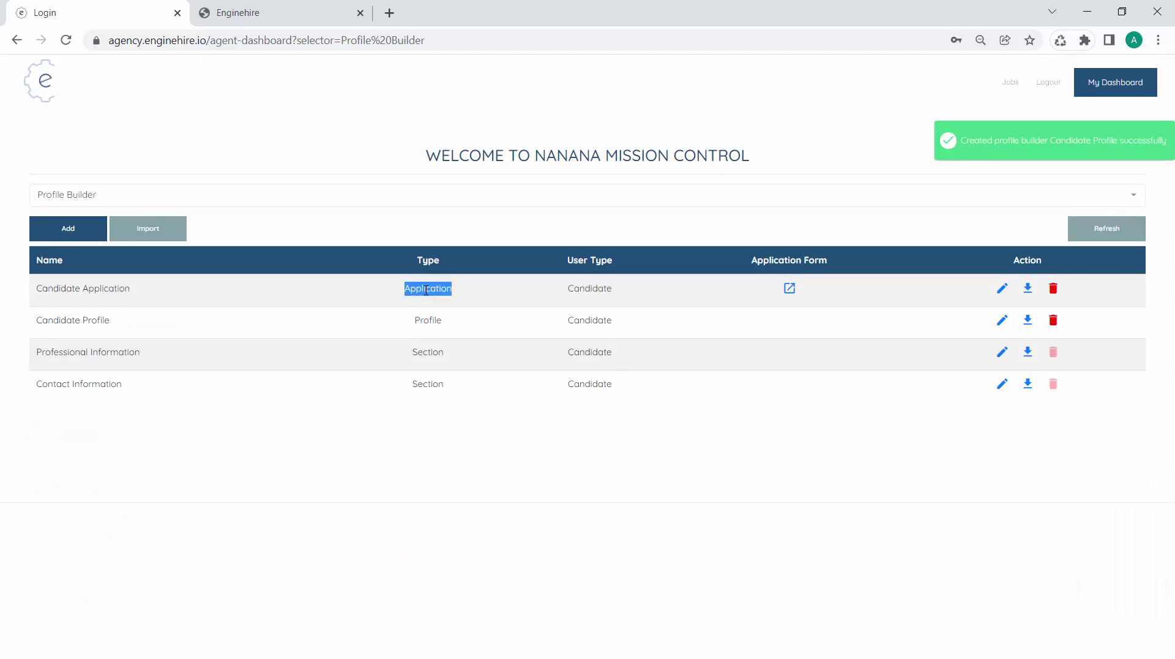
pyautogui.doubleClick(425, 318)
pyautogui.moveTo(412, 351); pyautogui.dragTo(474, 402)
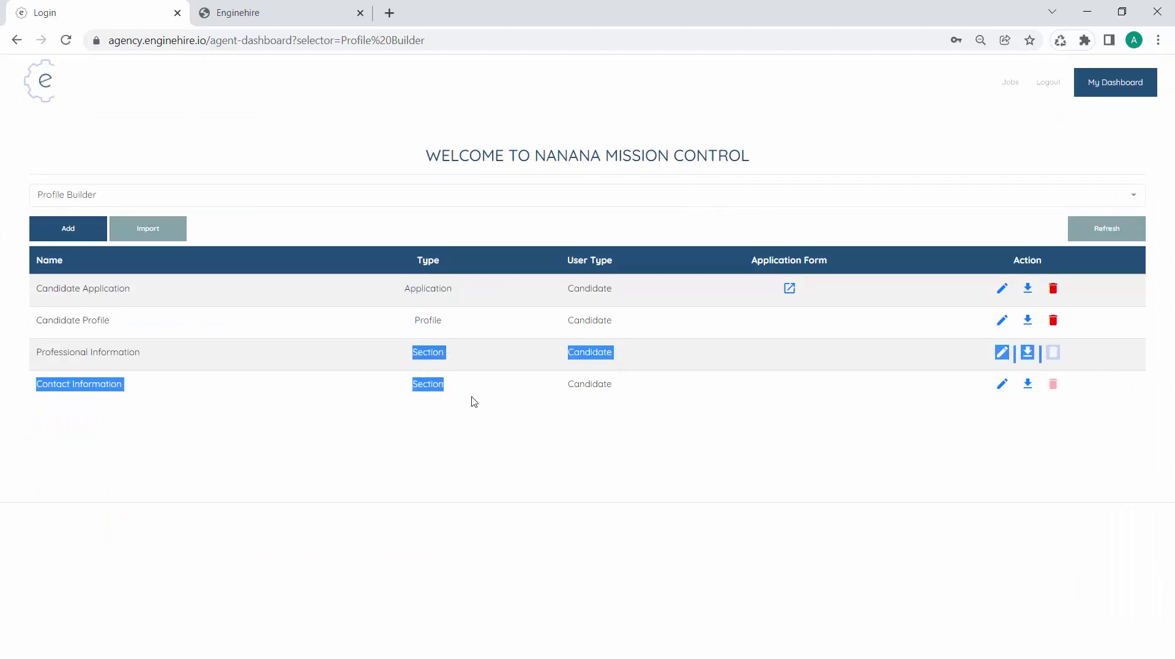
pyautogui.click(474, 403)
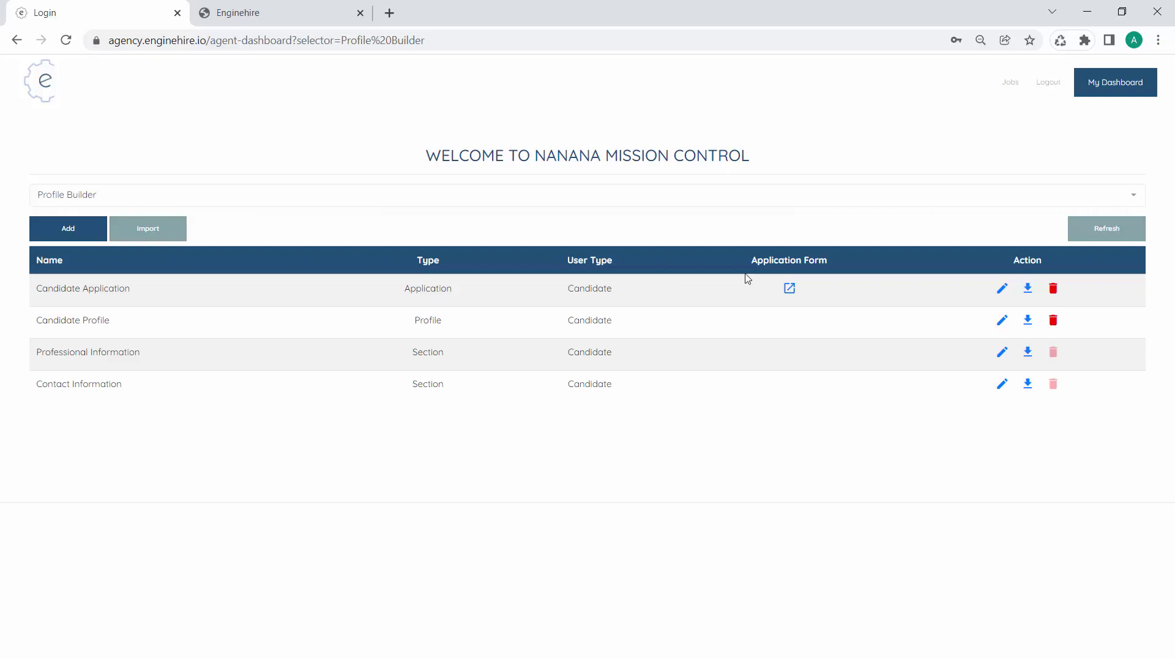
pyautogui.click(1004, 291)
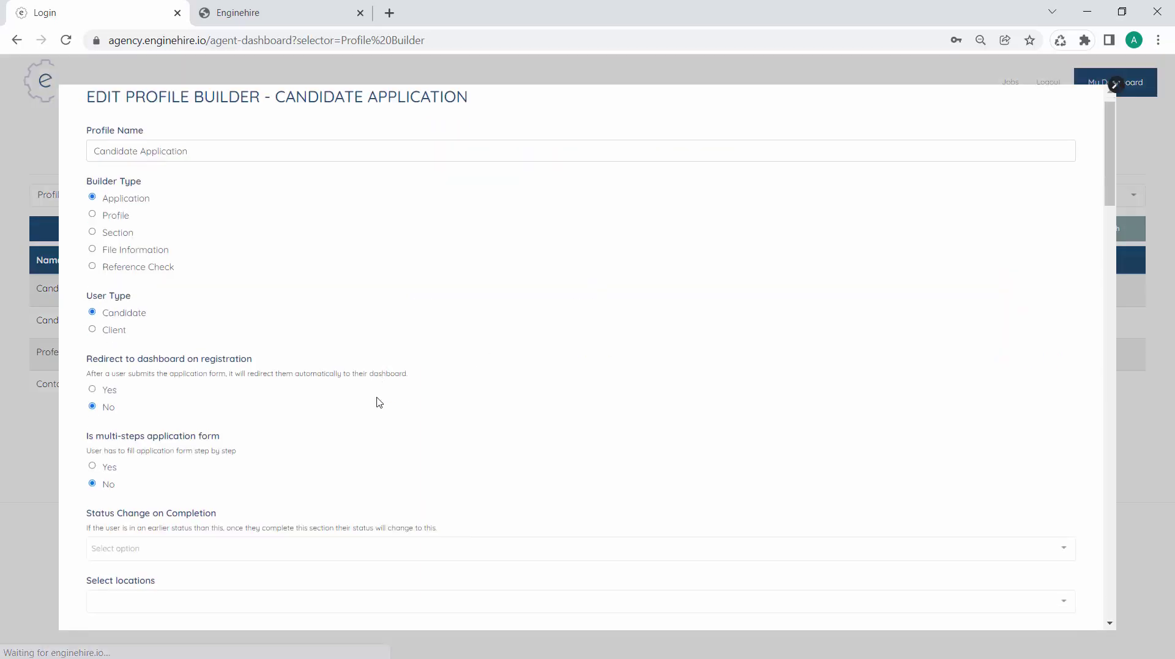
pyautogui.scroll(-15, 375, 401)
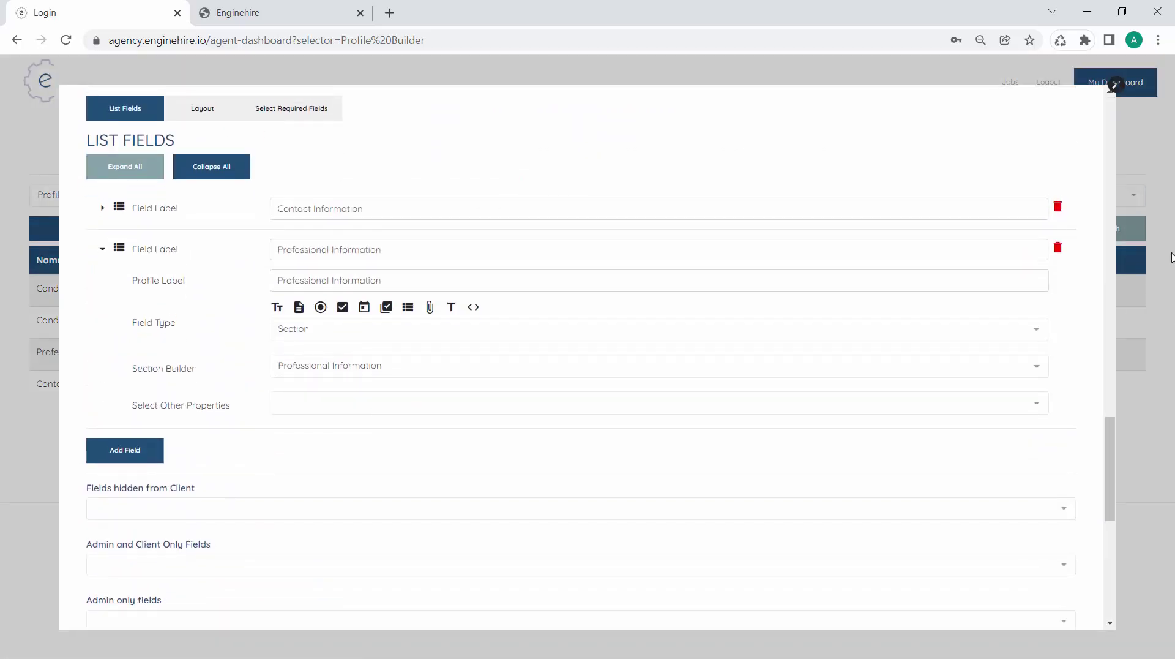
pyautogui.click(1059, 248)
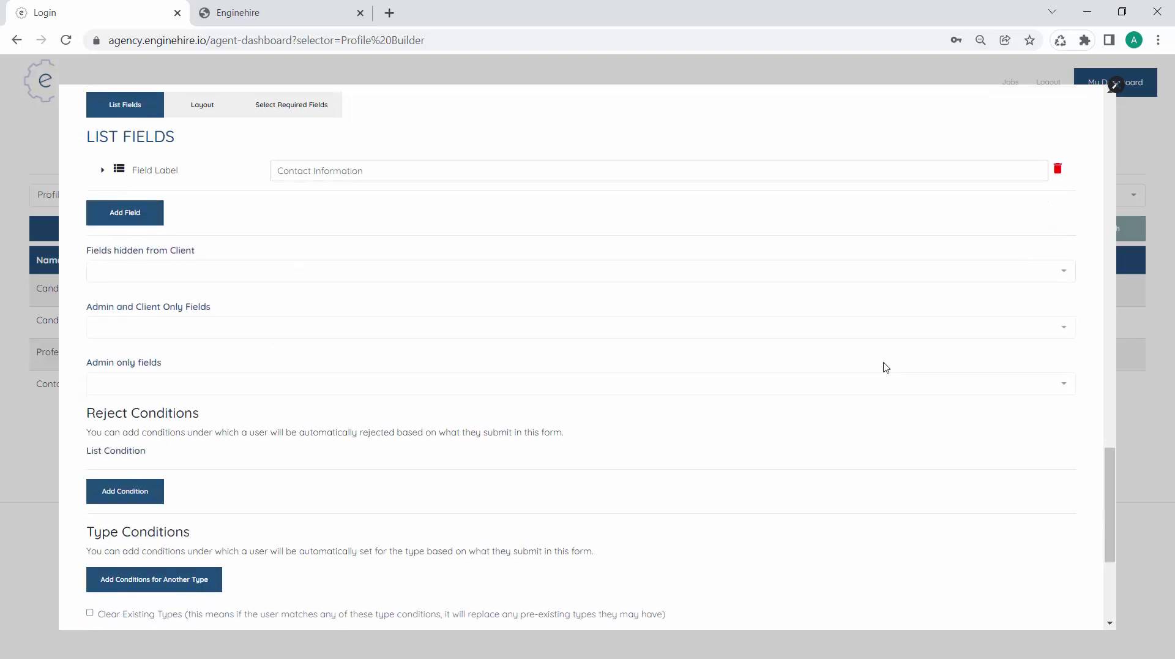
pyautogui.scroll(-5, 886, 367)
# Save Candidate Application and reload the live application form in the other tab
pyautogui.click(1027, 601)
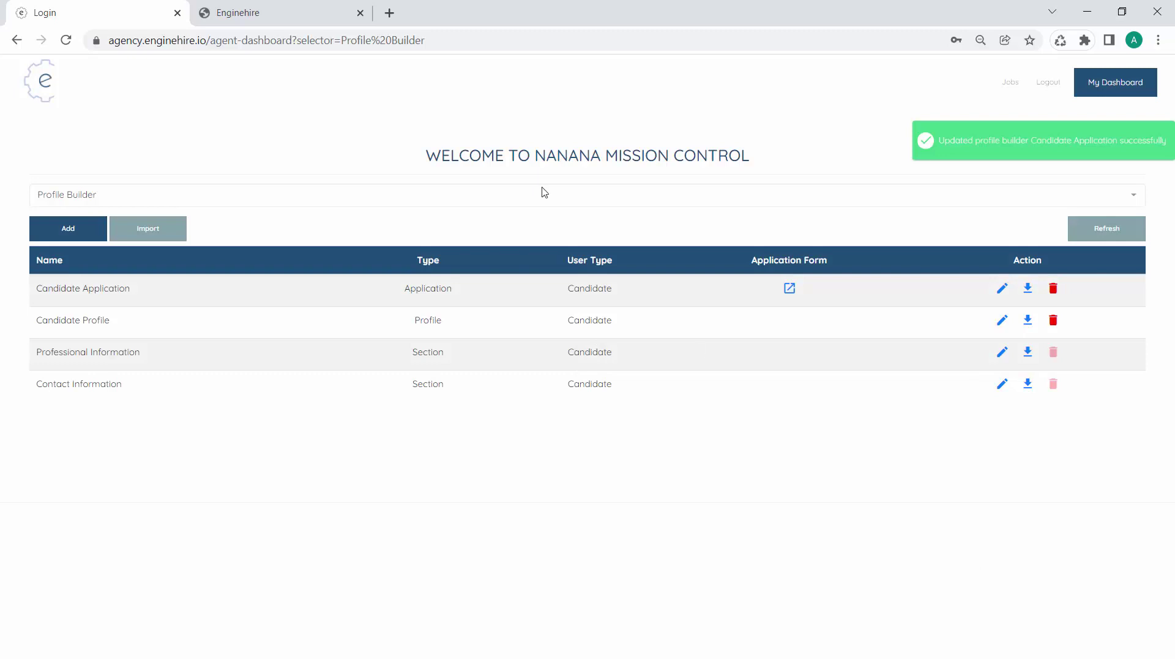
pyautogui.click(325, 19)
pyautogui.press('F5')
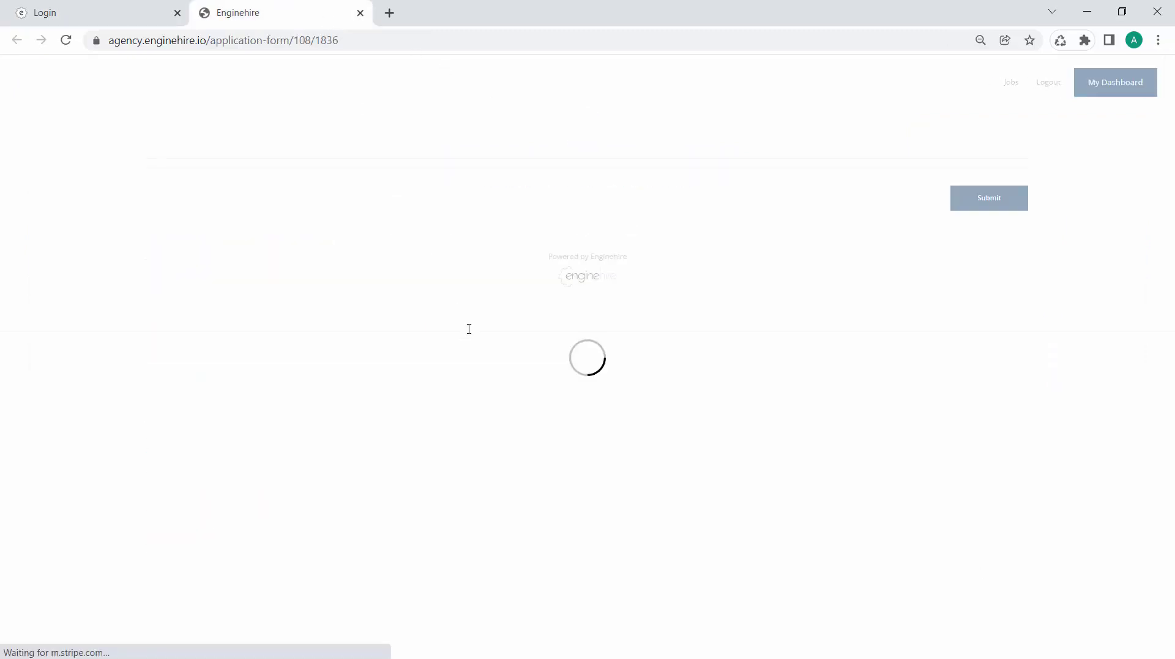
# Switch the admin dashboard to Candidates, scroll through the candidate's profile, then close it
pyautogui.click(98, 7)
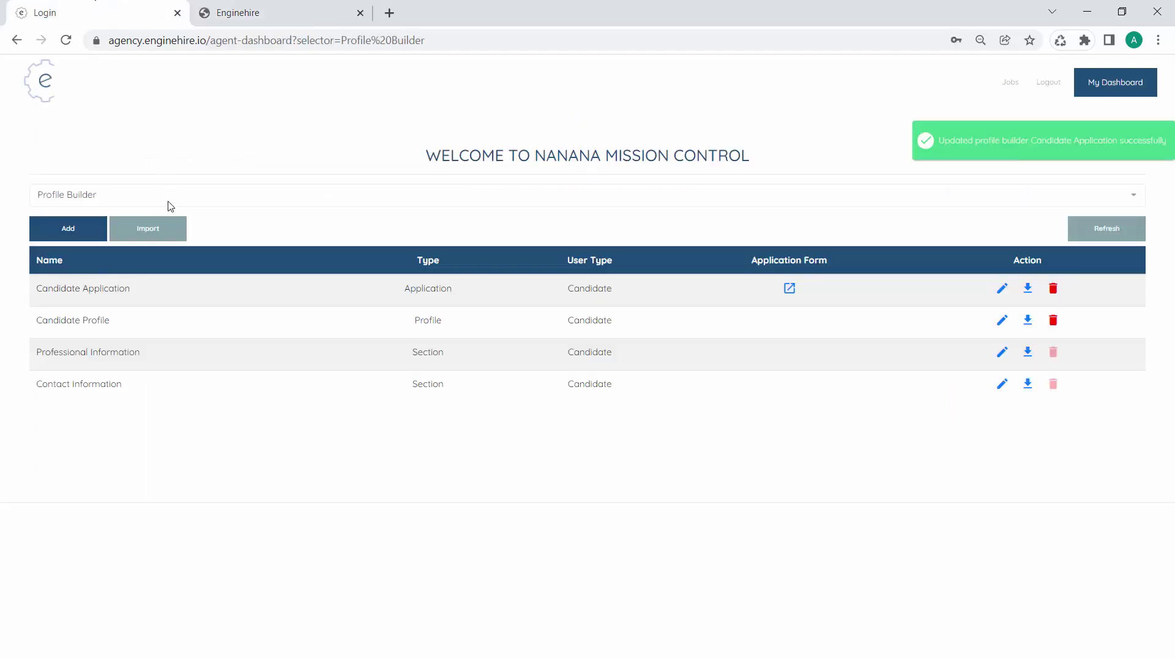
pyautogui.click(168, 203)
pyautogui.click(142, 249)
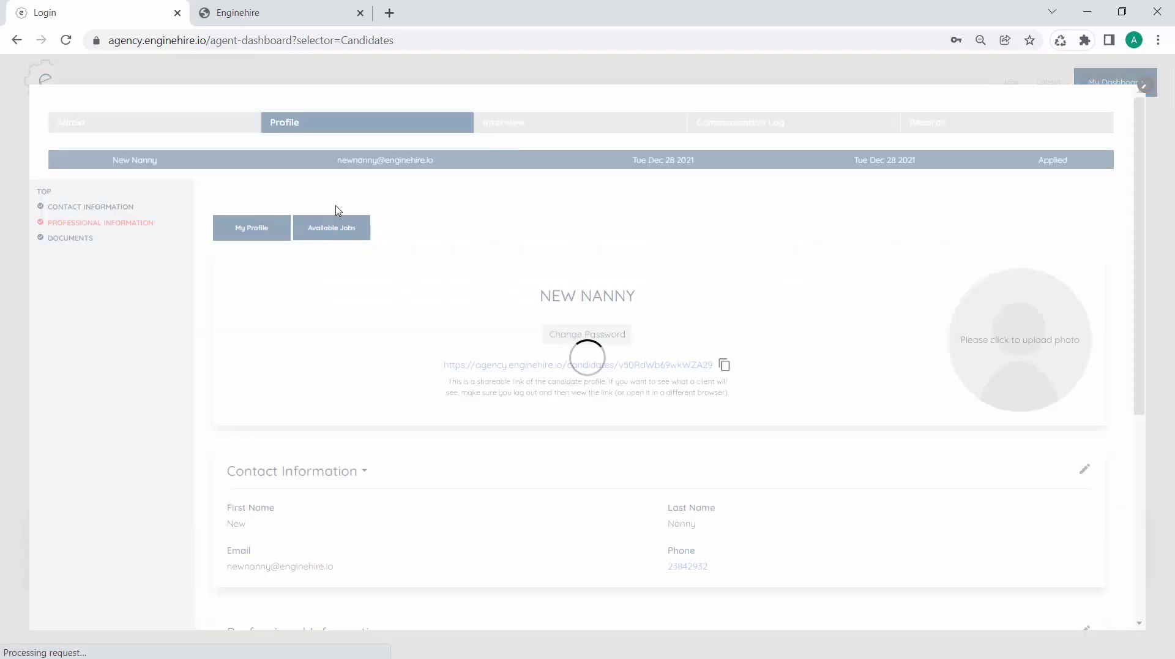
pyautogui.scroll(-5, 361, 306)
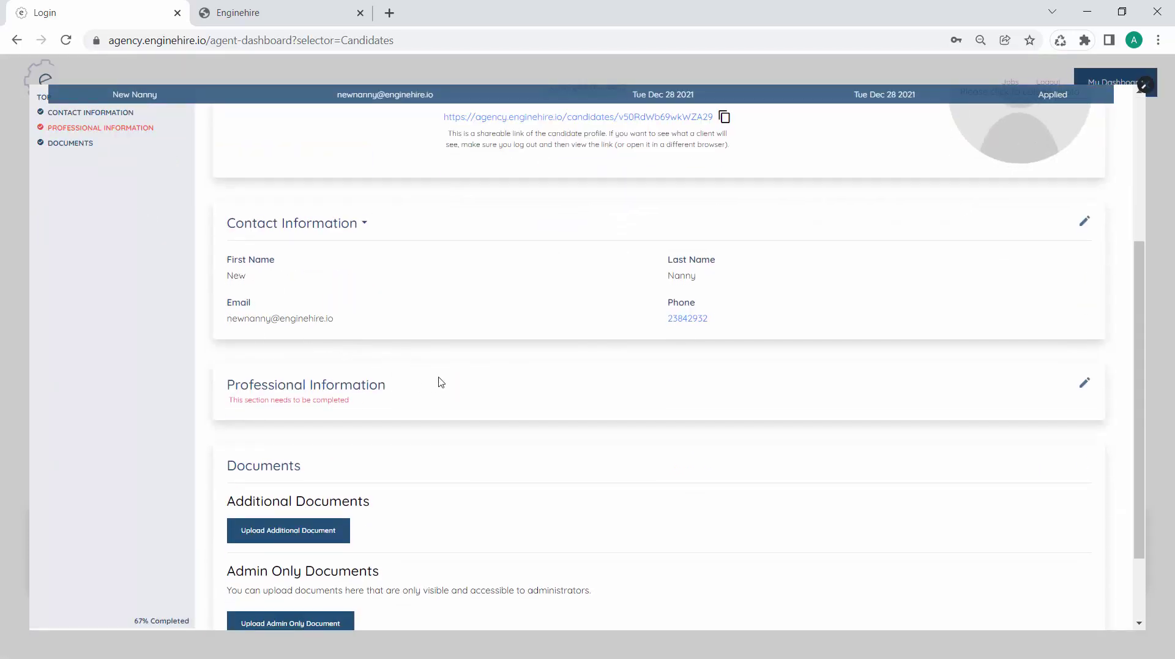
pyautogui.scroll(1, 493, 363)
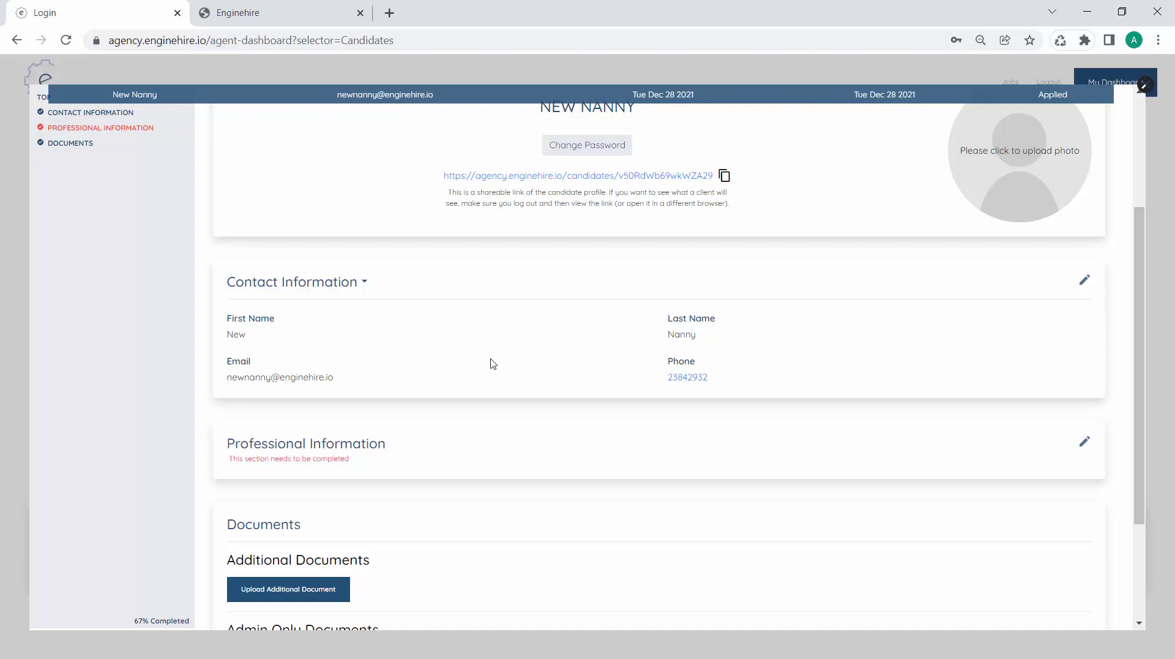
pyautogui.scroll(3, 490, 362)
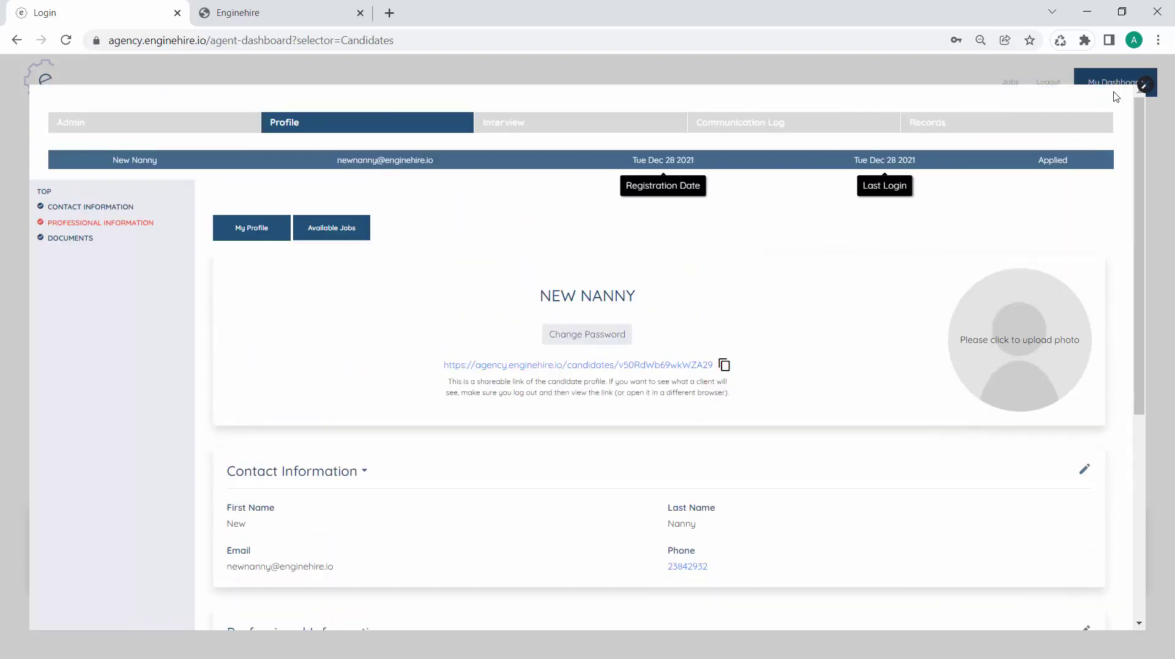
pyautogui.click(1144, 88)
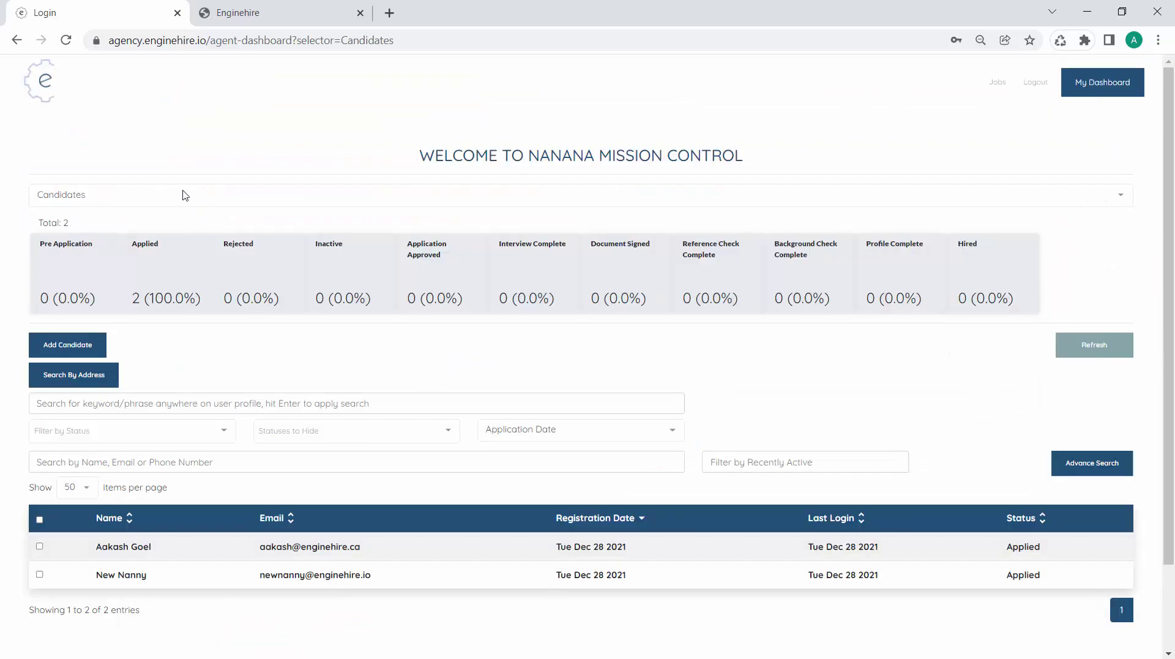
# Start a new profile builder and trim its name to Contact Information
pyautogui.click(183, 194)
pyautogui.scroll(-3, 165, 263)
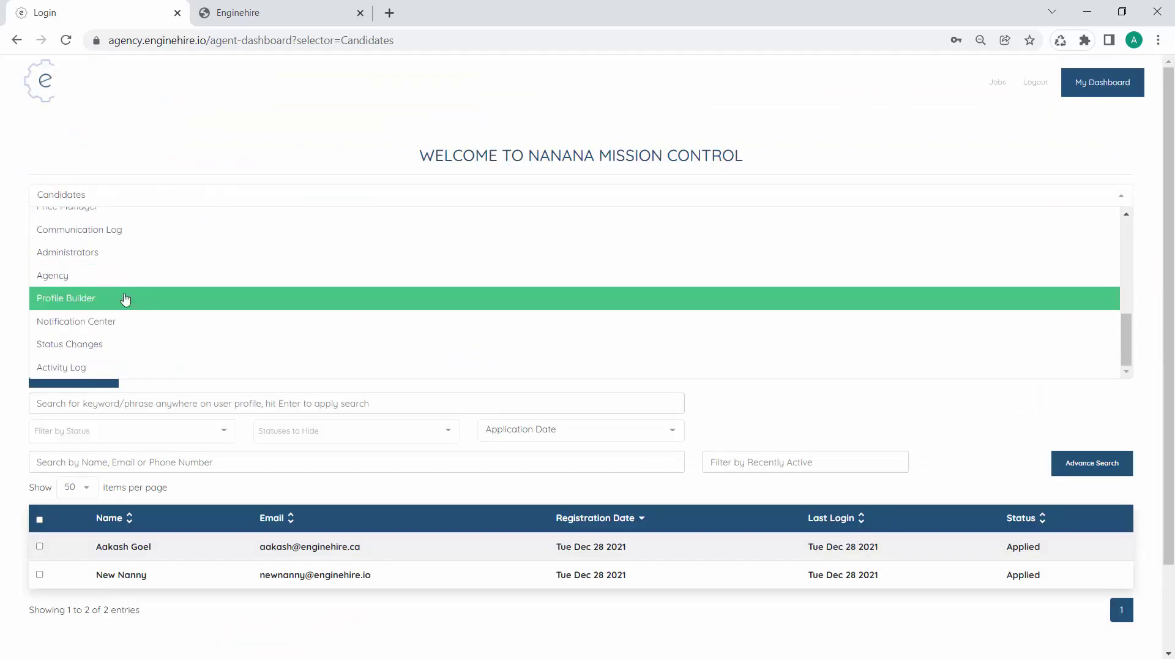
pyautogui.click(123, 300)
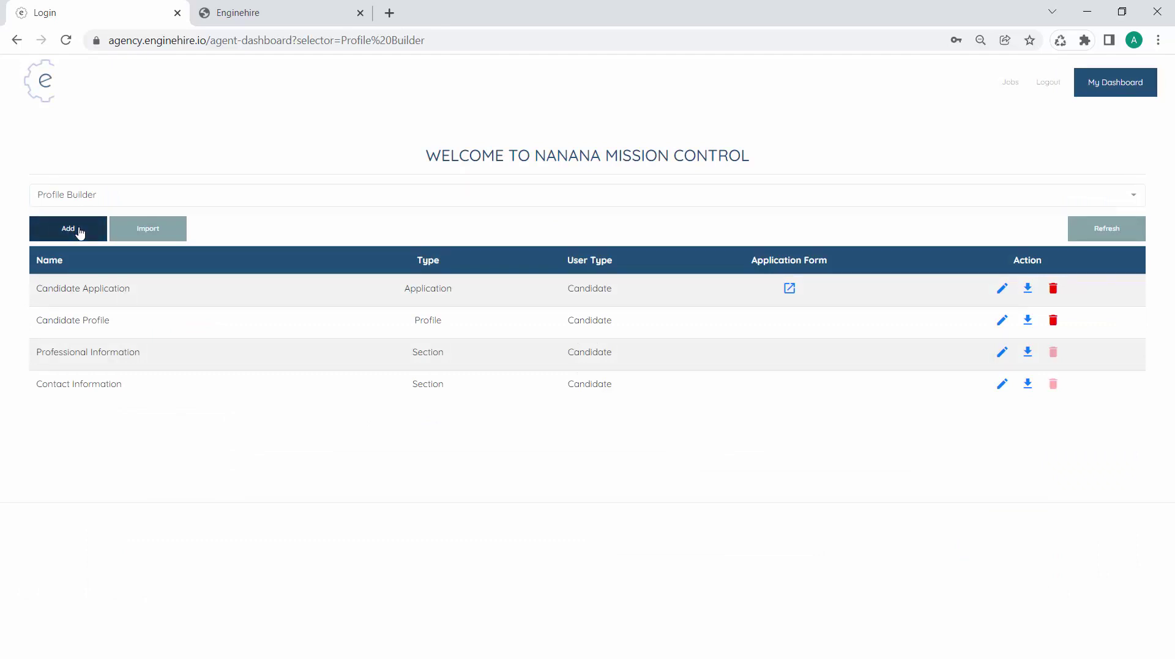
pyautogui.click(80, 230)
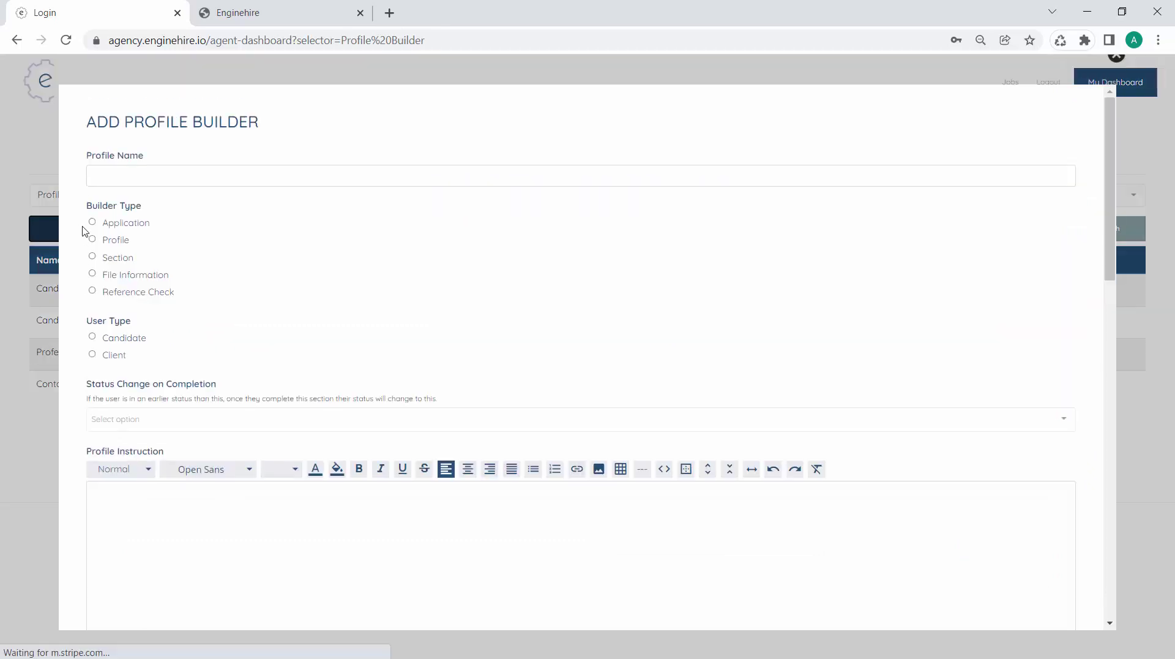
pyautogui.click(193, 171)
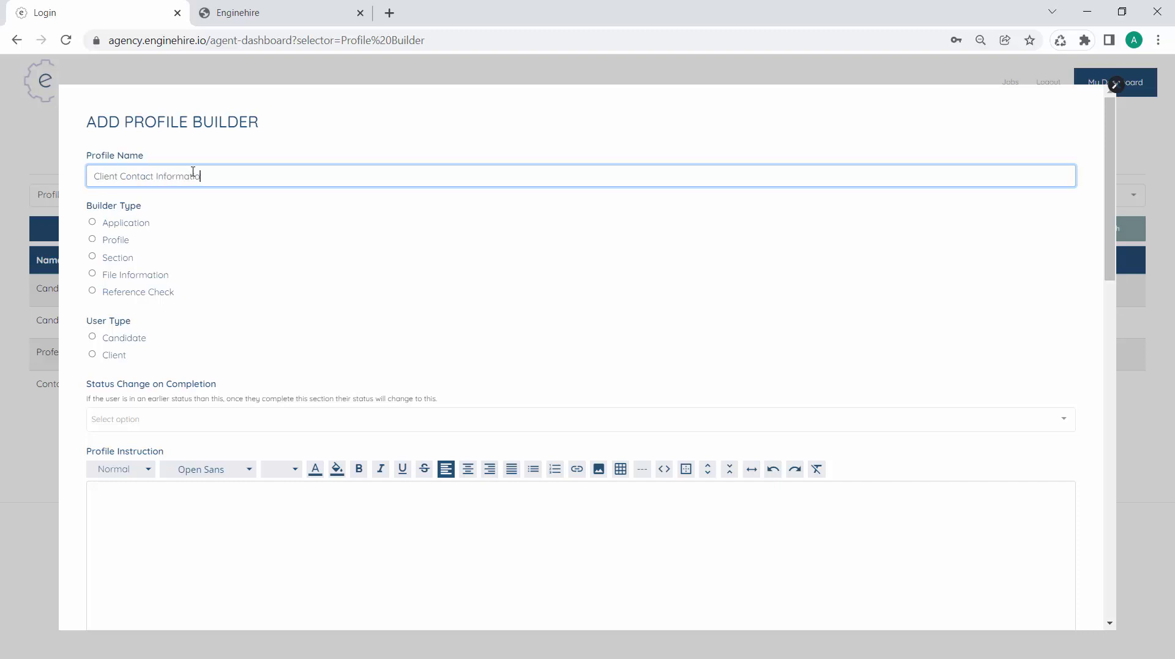
pyautogui.moveTo(123, 178); pyautogui.dragTo(48, 179)
pyautogui.press('BackSpace')
# Make the builder a Client section with section type People
pyautogui.click(119, 260)
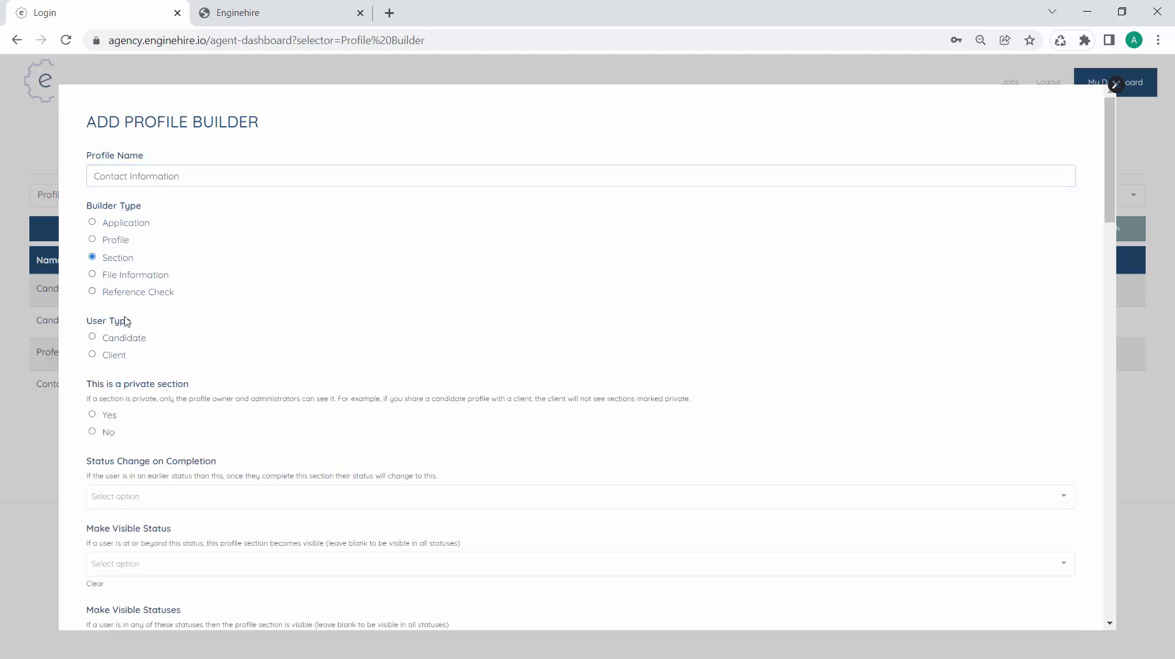
pyautogui.click(120, 356)
pyautogui.scroll(-2, 189, 391)
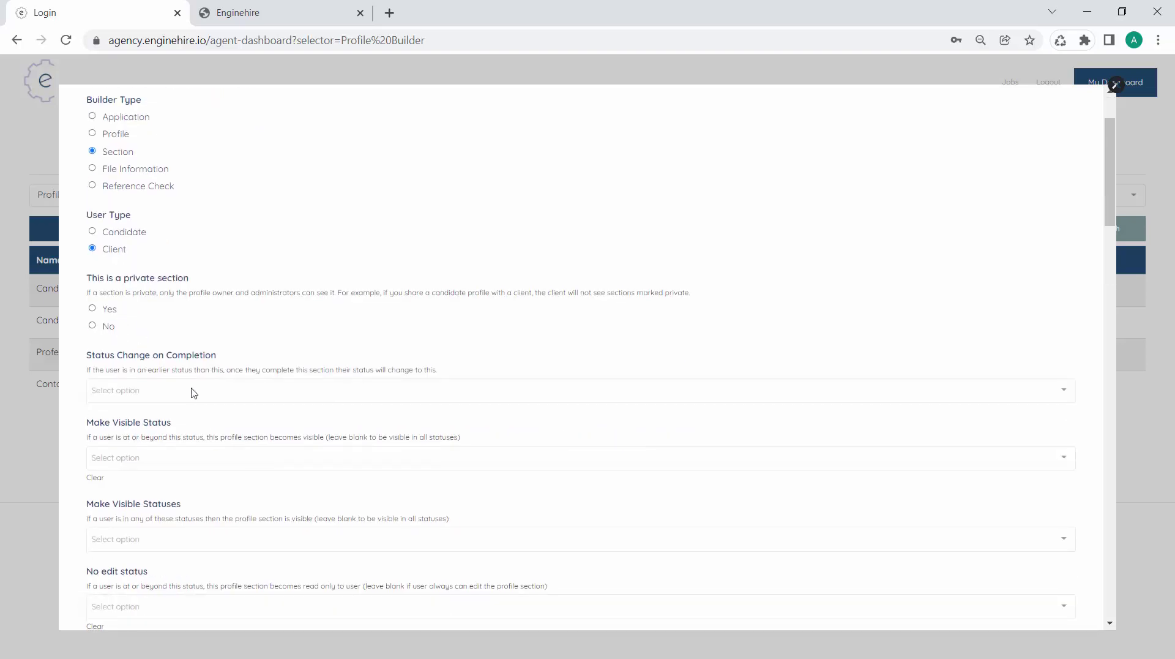
pyautogui.scroll(-7, 193, 392)
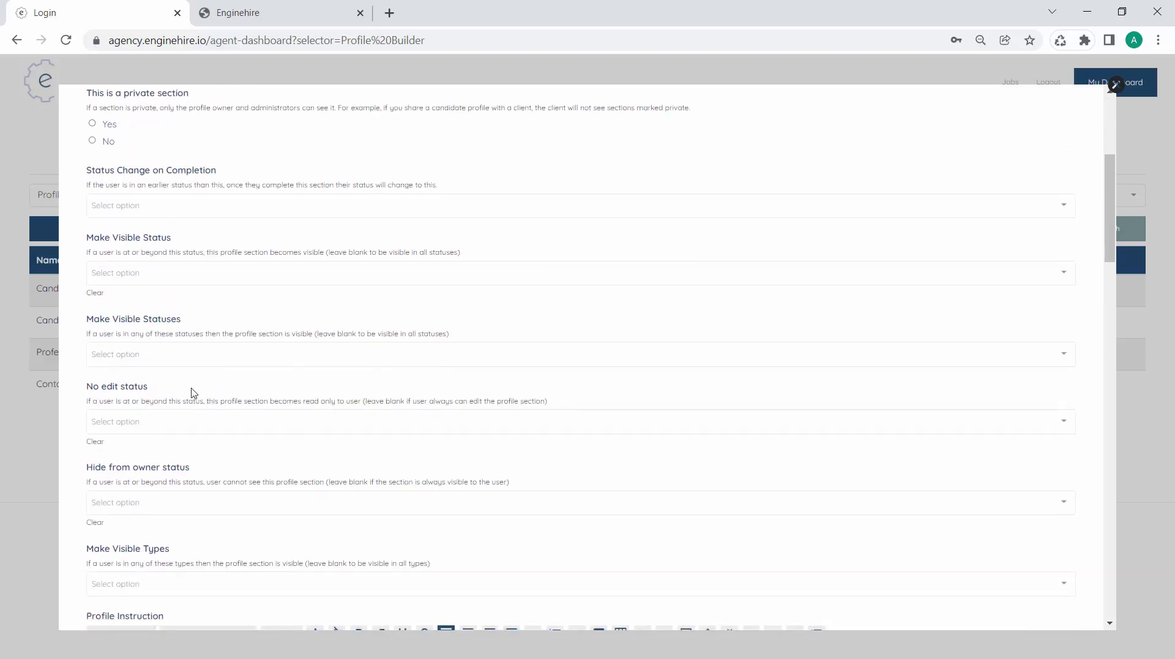
pyautogui.scroll(-16, 193, 392)
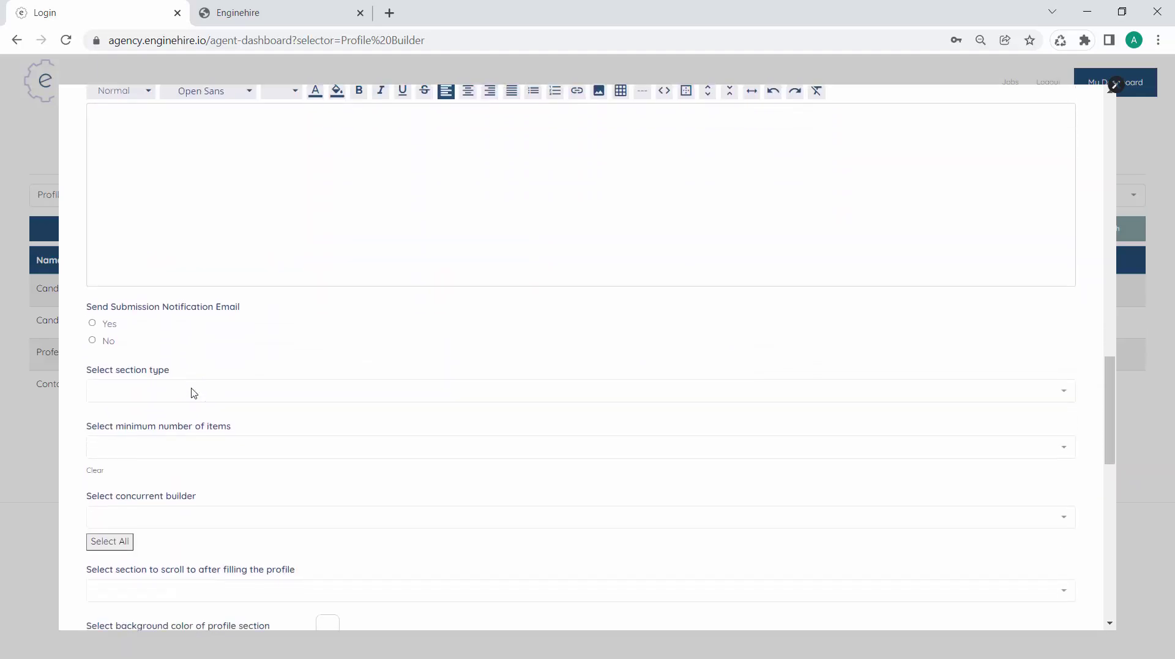
pyautogui.scroll(-4, 194, 393)
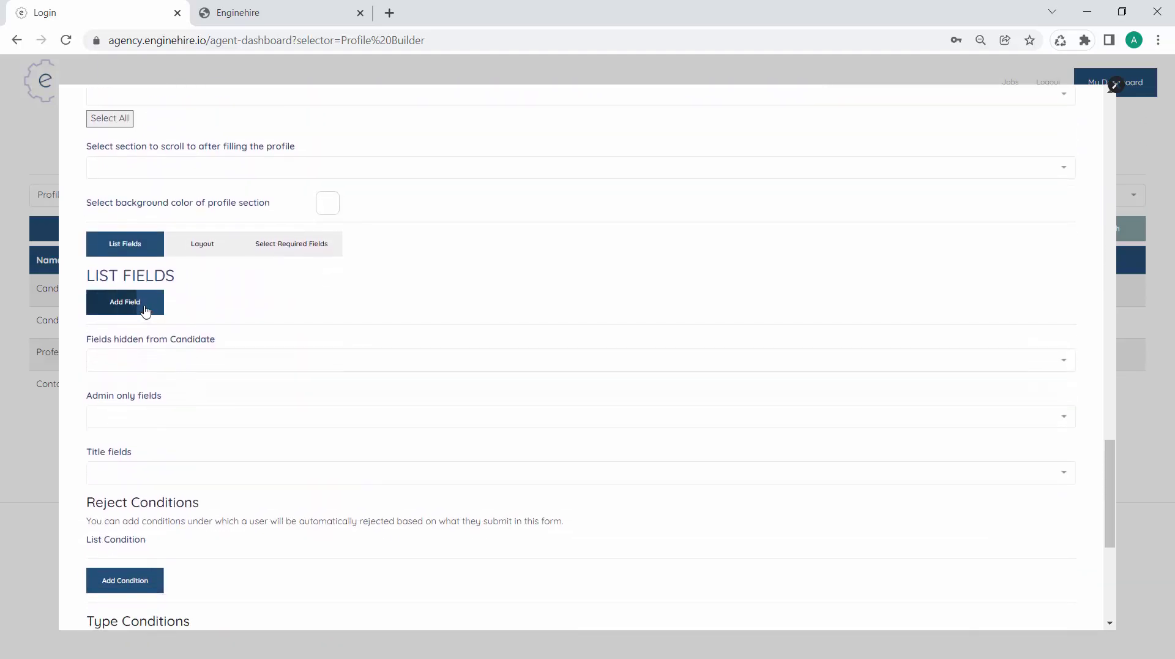
pyautogui.scroll(4, 145, 310)
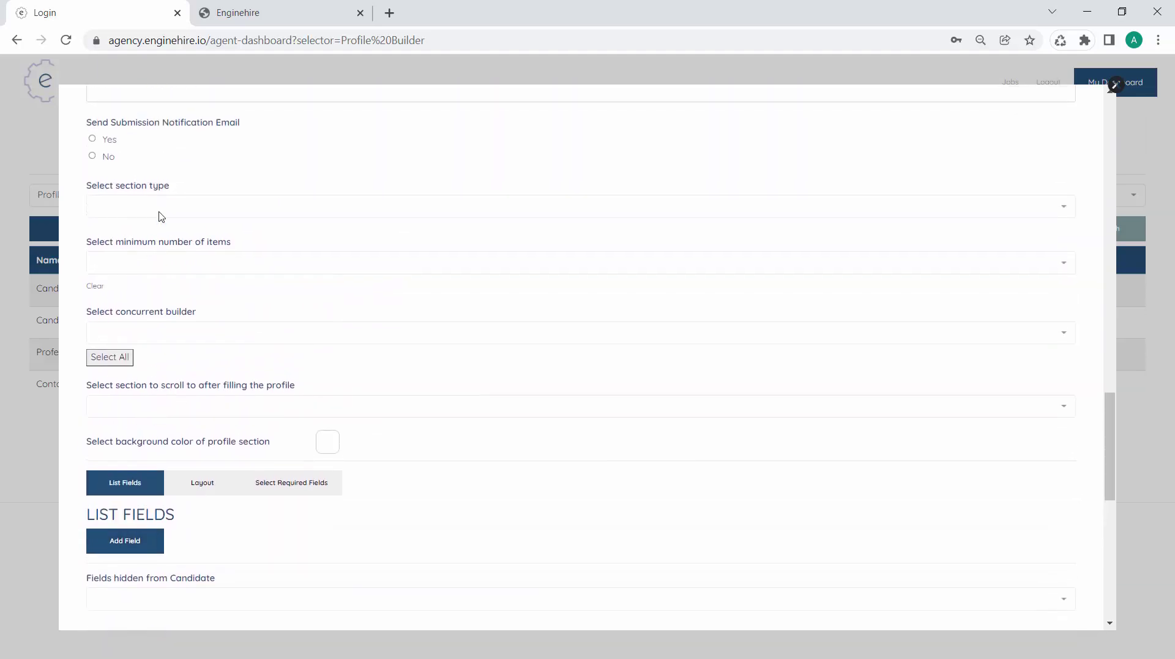
pyautogui.click(160, 211)
pyautogui.click(160, 233)
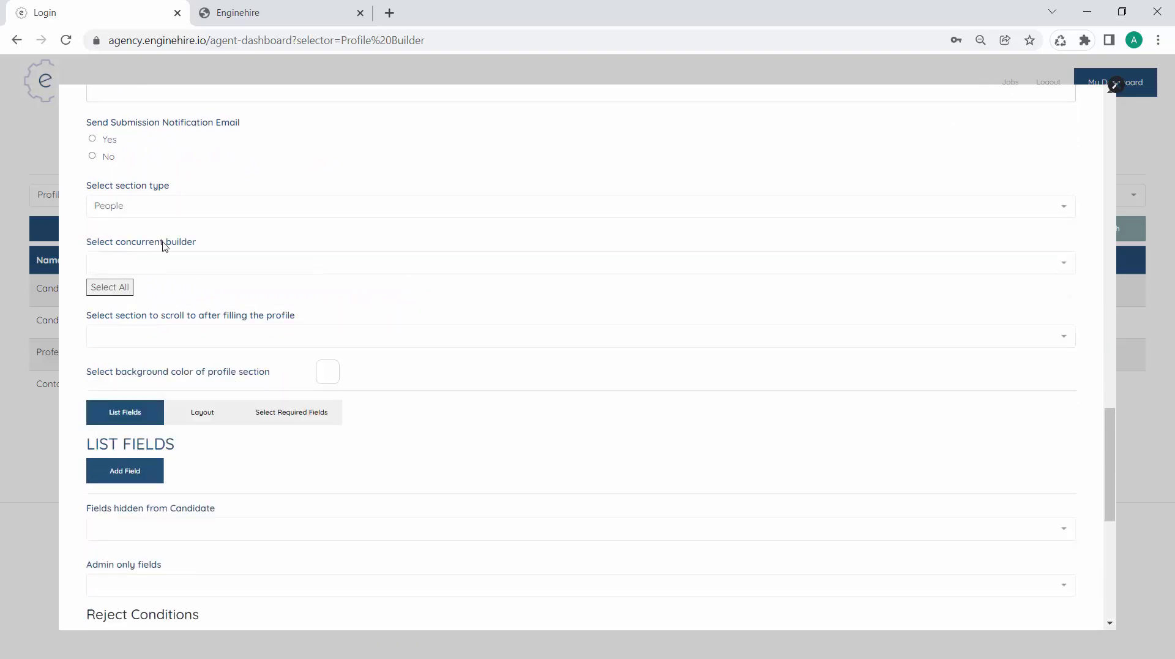
# Add a 'Parent 1 First Name' Textbox field linked to the first_name model
pyautogui.scroll(-2, 207, 358)
pyautogui.click(134, 333)
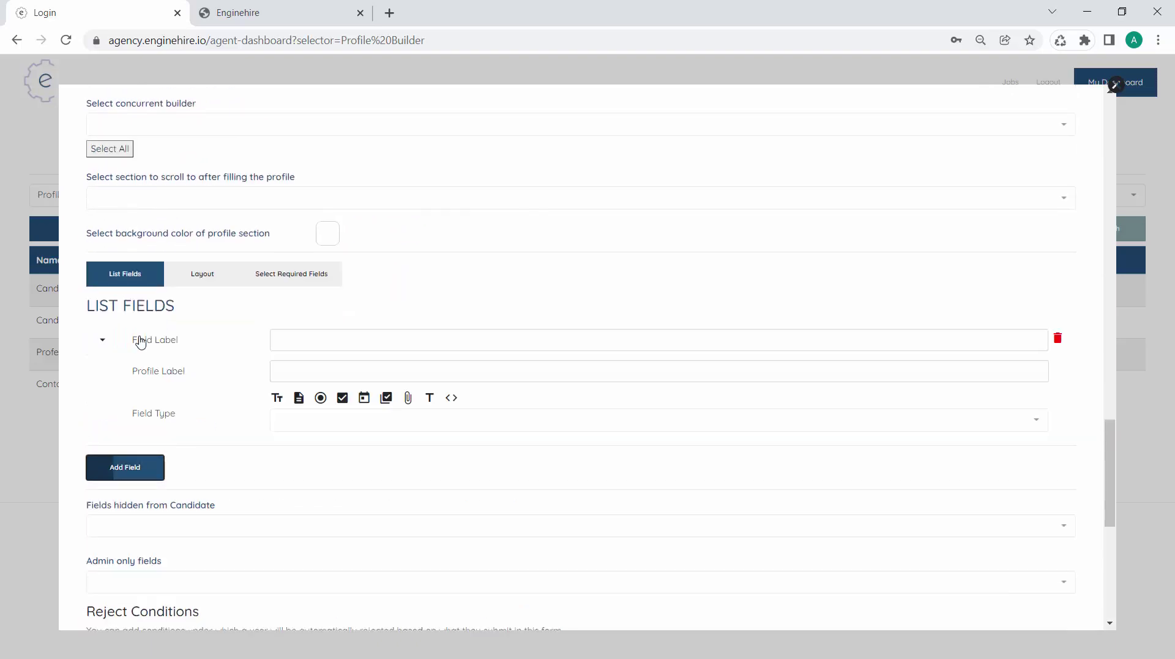
pyautogui.click(279, 339)
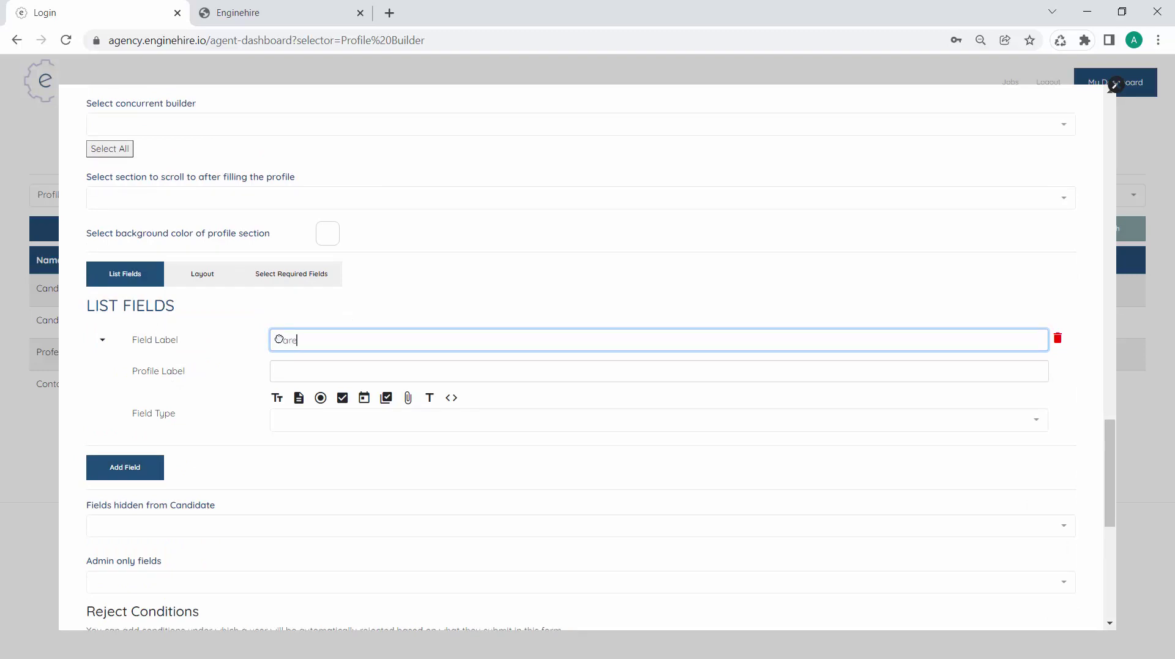
pyautogui.write('Parent 1 First Name')
pyautogui.press('Tab')
pyautogui.click(278, 417)
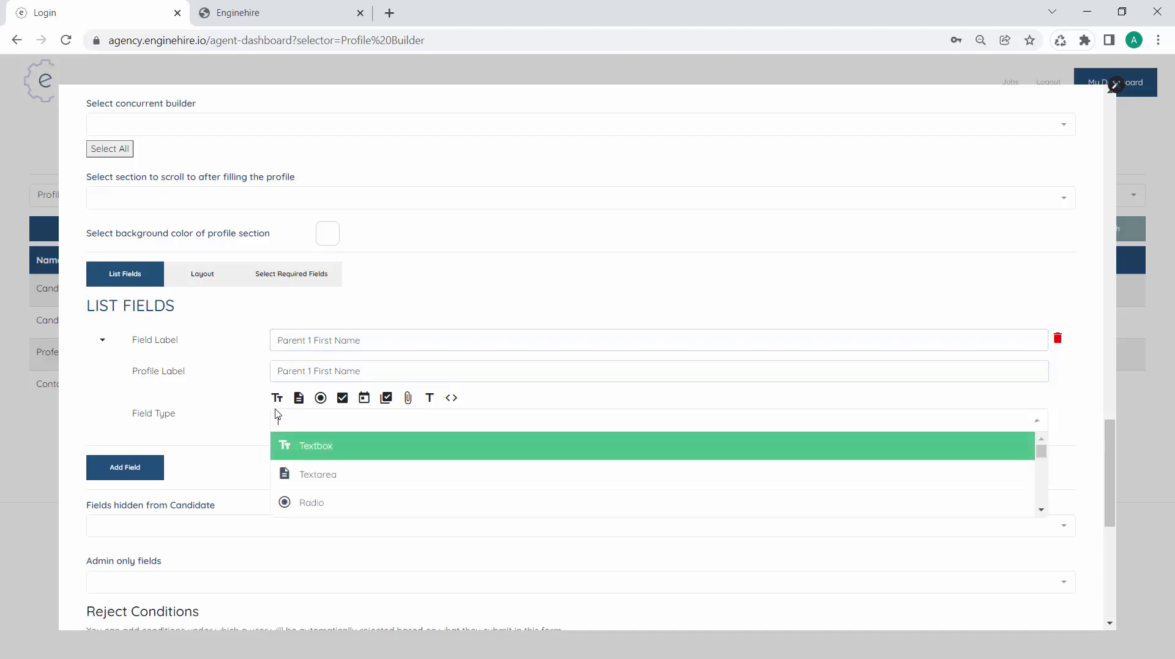
pyautogui.click(323, 451)
pyautogui.click(316, 459)
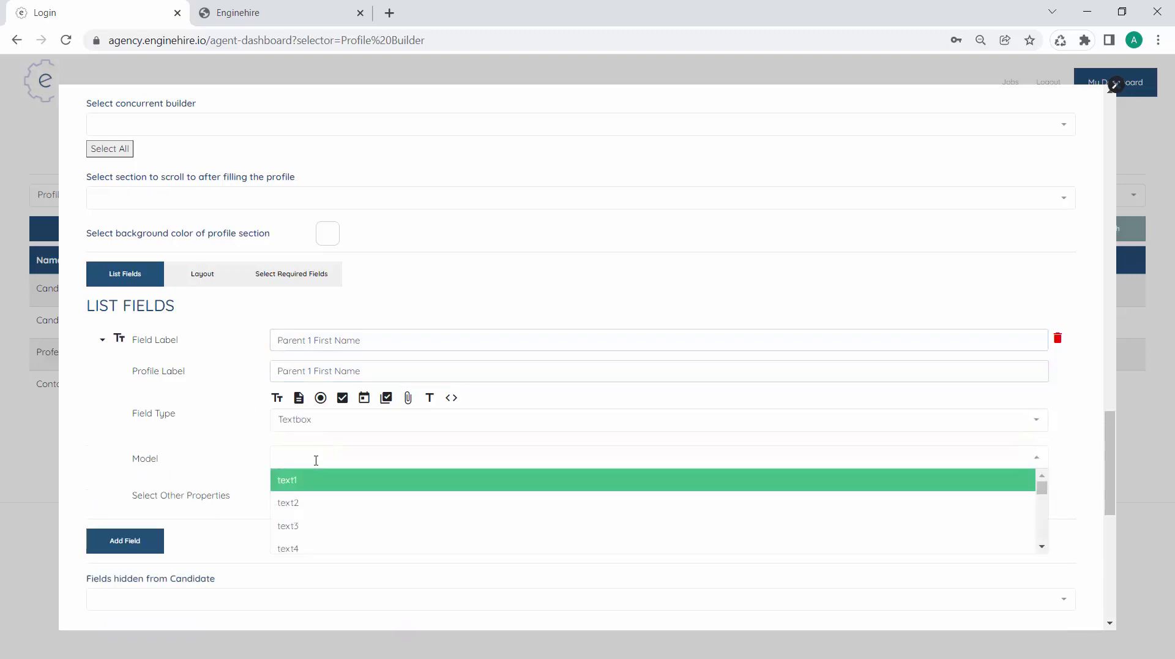
pyautogui.write('fir')
pyautogui.click(312, 501)
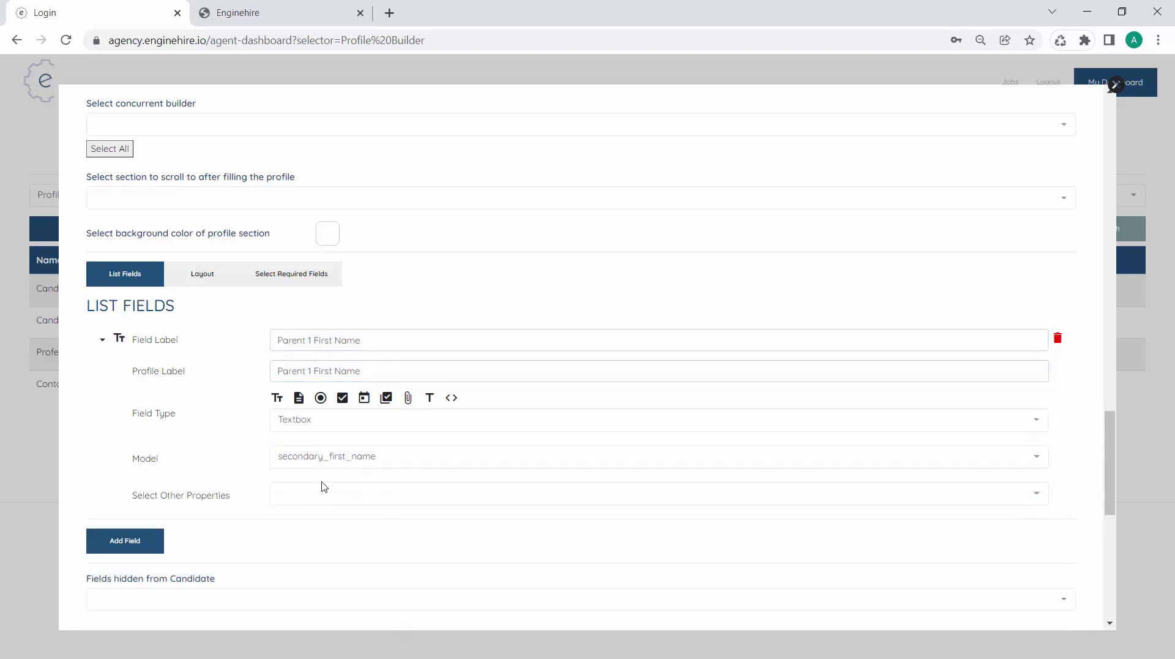
pyautogui.click(336, 460)
pyautogui.write('fir')
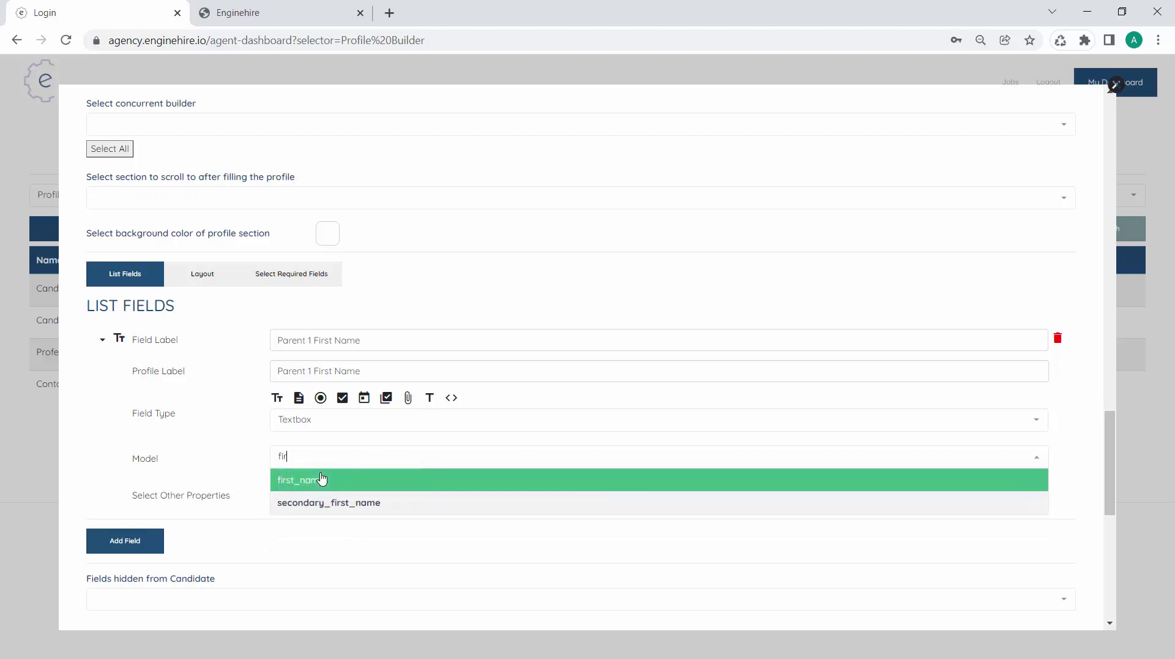
pyautogui.click(322, 479)
pyautogui.scroll(-1, 222, 490)
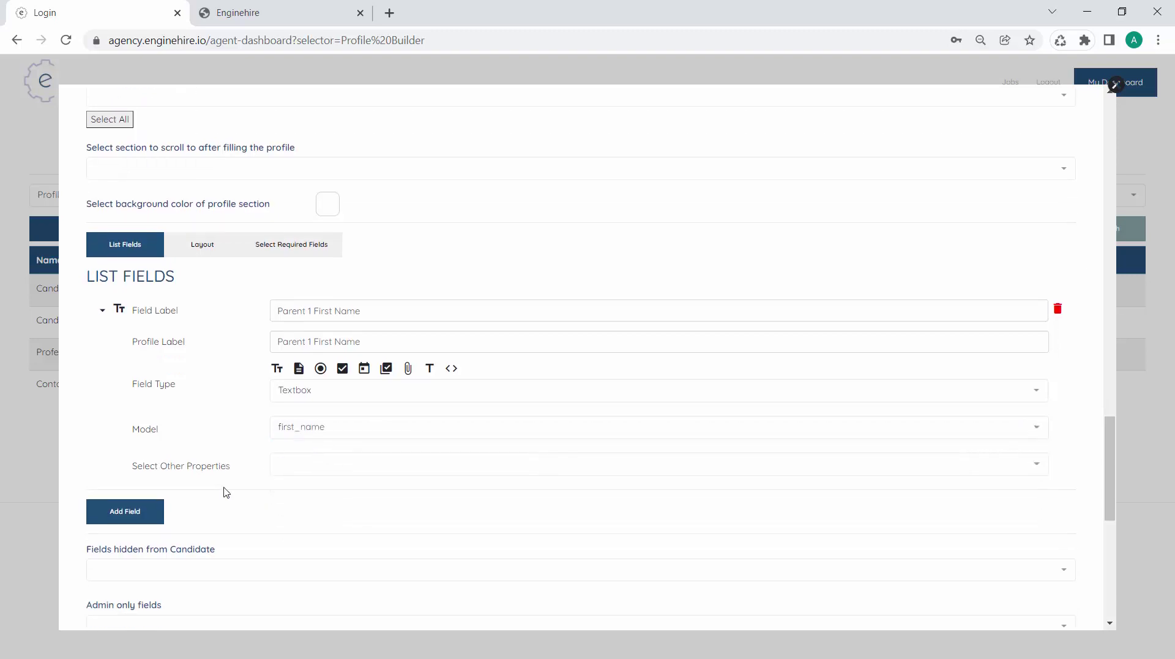
# Add a 'Parent 1 Last Name' Textbox linked to last_name, plus a third empty field
pyautogui.click(164, 504)
pyautogui.click(318, 368)
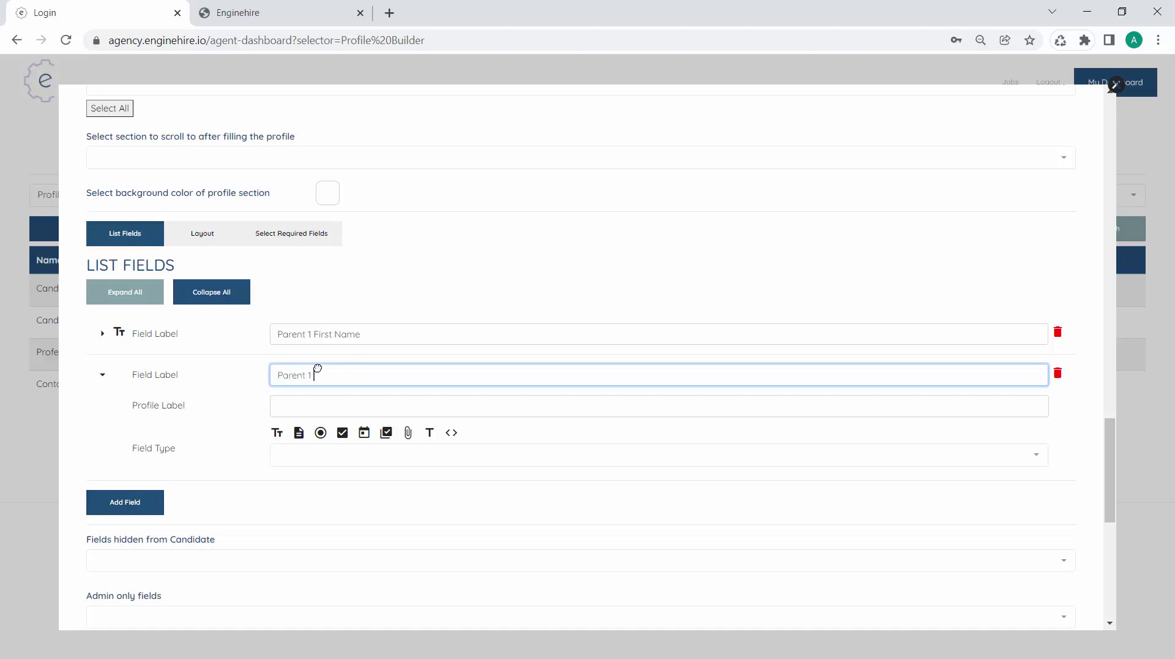
pyautogui.write('Parent 1 Last Name')
pyautogui.press('Tab')
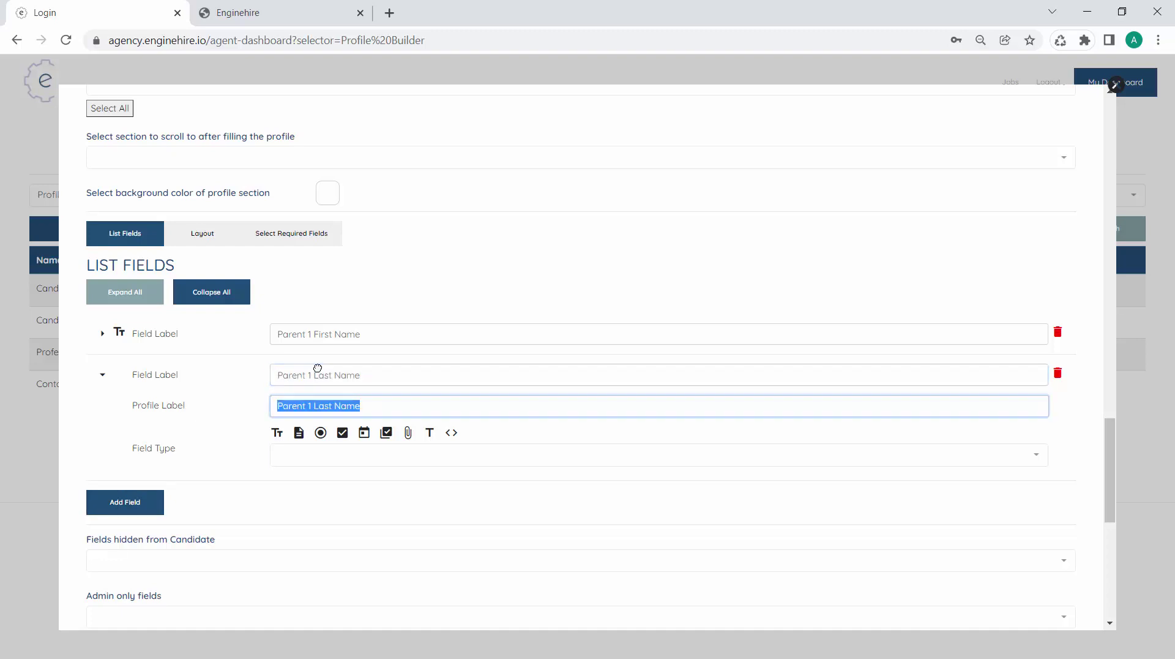
pyautogui.scroll(-2, 317, 368)
pyautogui.click(277, 365)
pyautogui.click(316, 424)
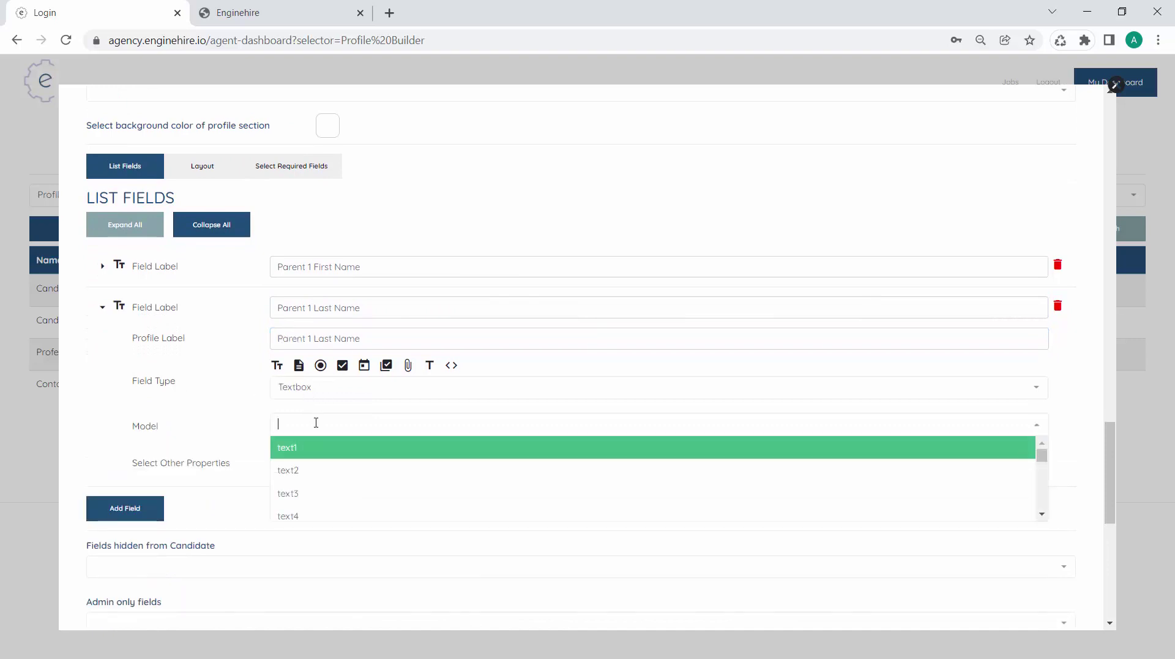
pyautogui.write('las')
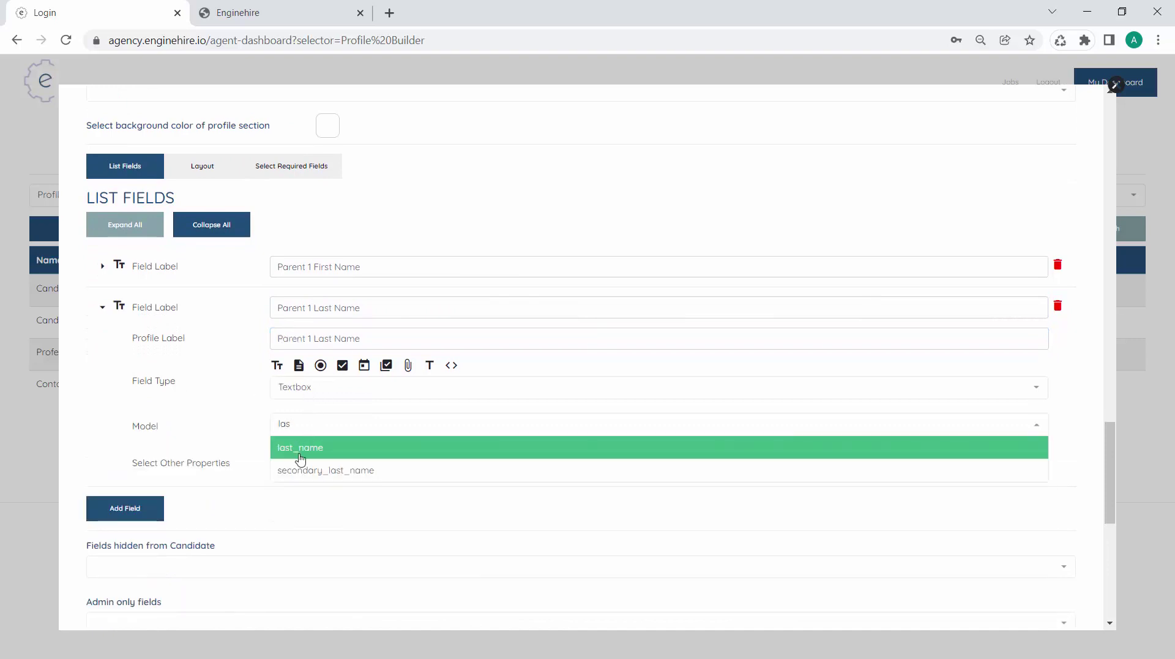
pyautogui.click(300, 452)
pyautogui.click(145, 509)
pyautogui.click(328, 347)
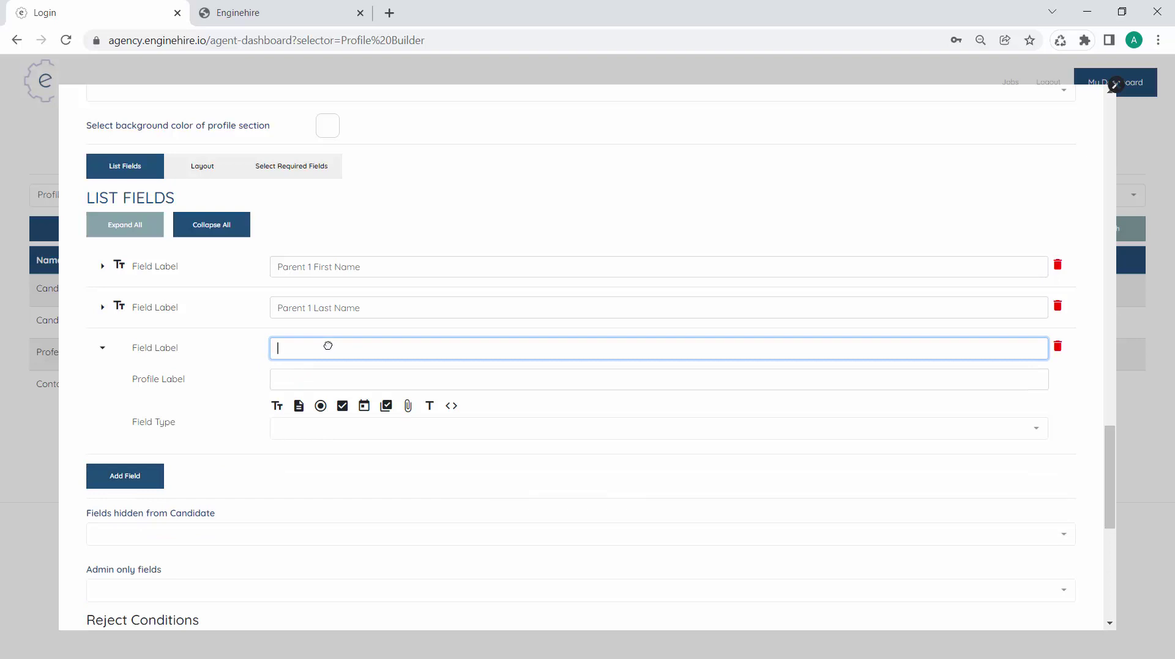
# Label the third field 'Parent 1 Email' as a Textbox linked to email
pyautogui.write('Parent 1 Email')
pyautogui.scroll(-1, 325, 341)
pyautogui.click(277, 348)
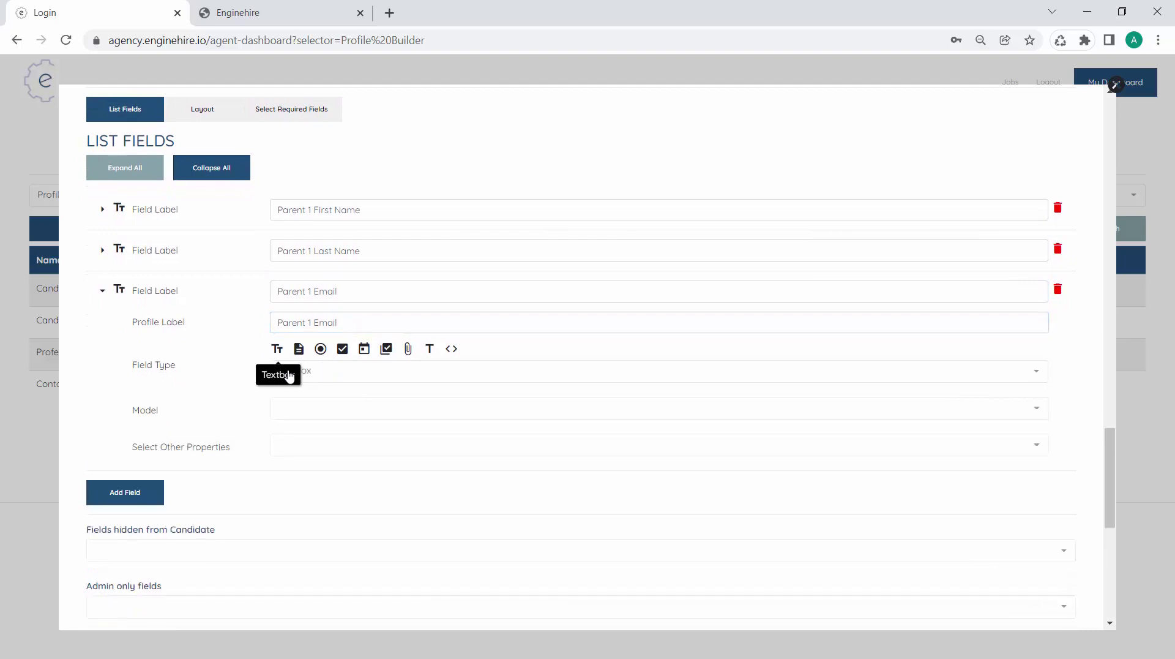
pyautogui.click(338, 409)
pyautogui.write('ema')
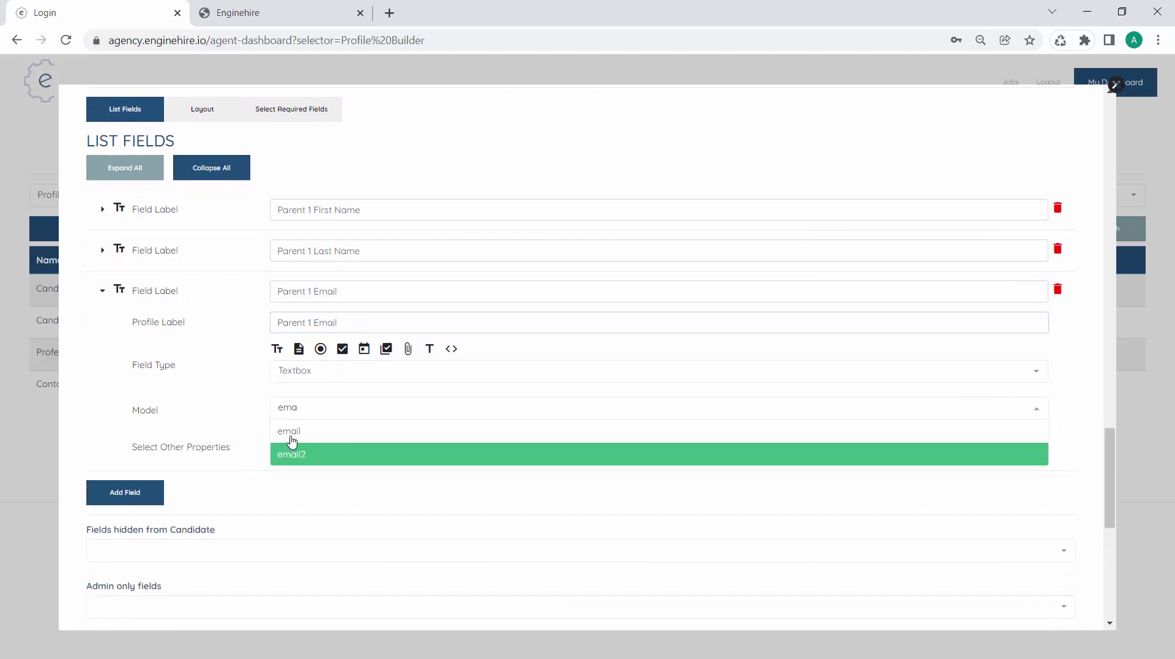
pyautogui.click(291, 438)
# Add a Parent 1 Phone Textbox field linked to the phone model
pyautogui.click(109, 491)
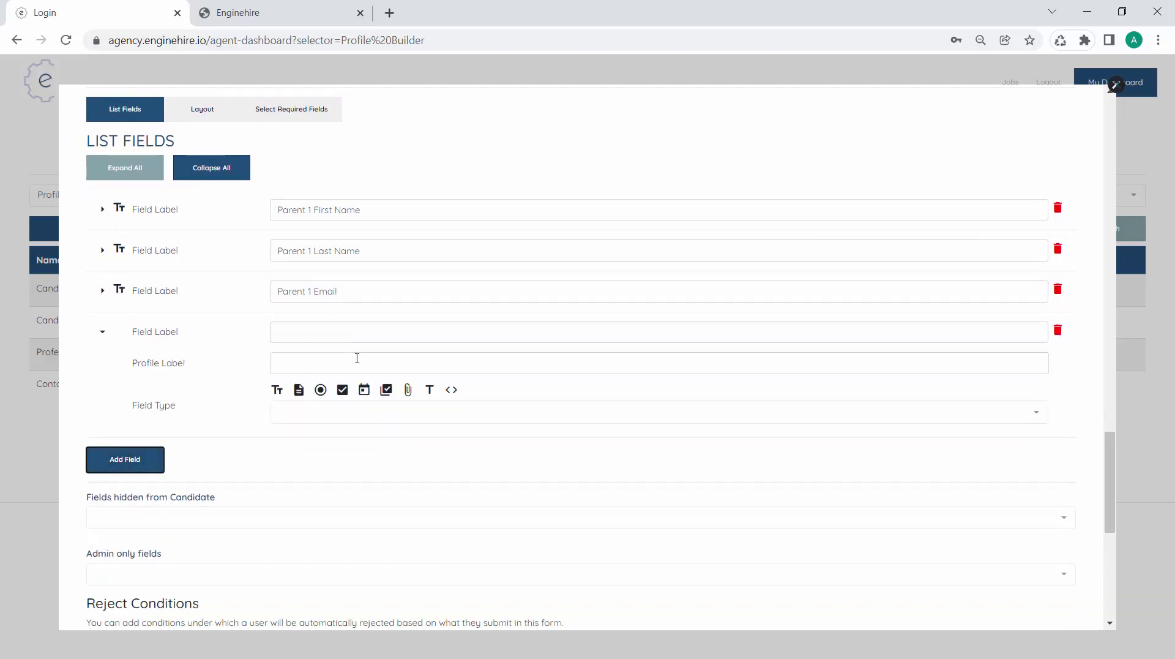
pyautogui.click(331, 339)
pyautogui.write('F')
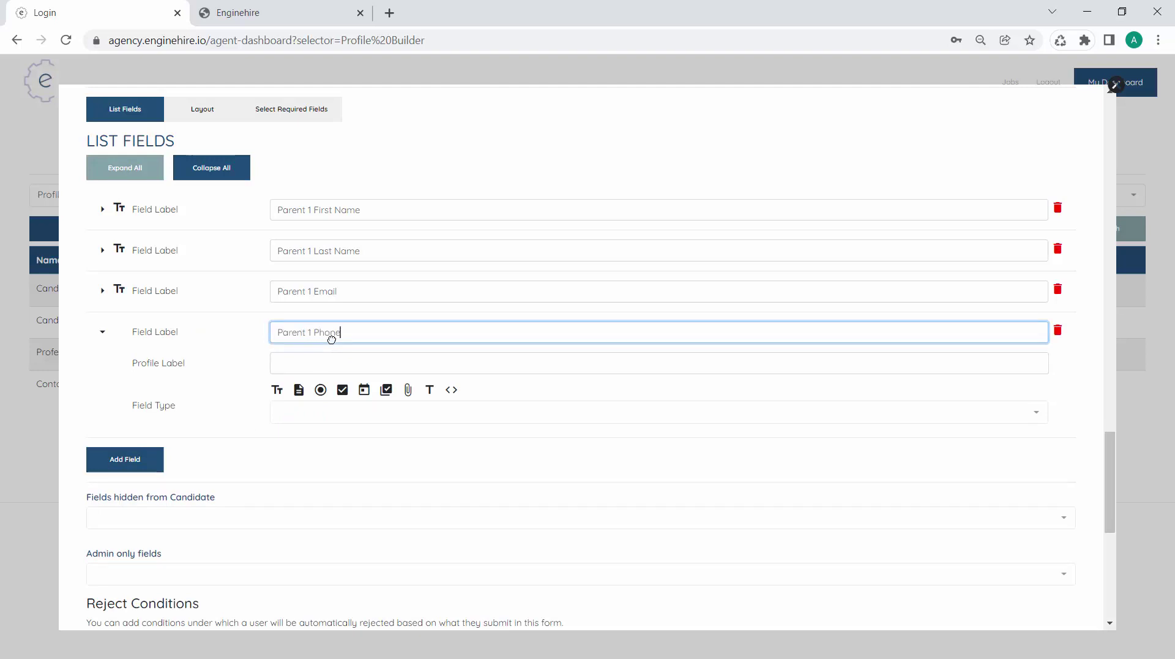
pyautogui.press('Tab')
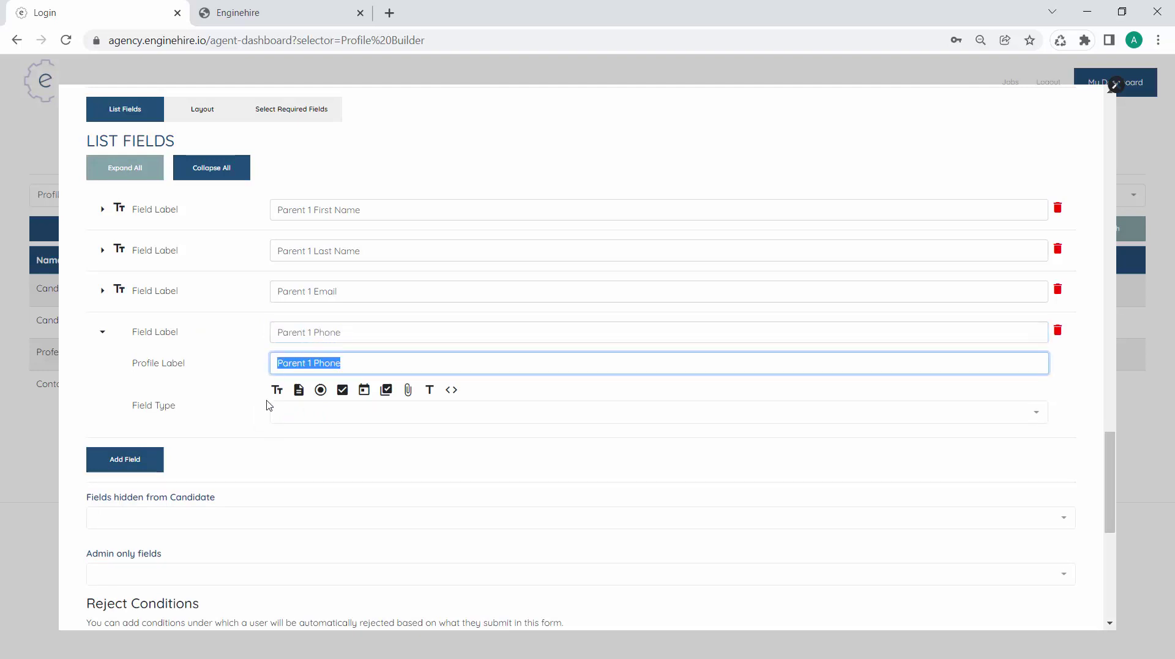
pyautogui.click(277, 390)
pyautogui.click(336, 447)
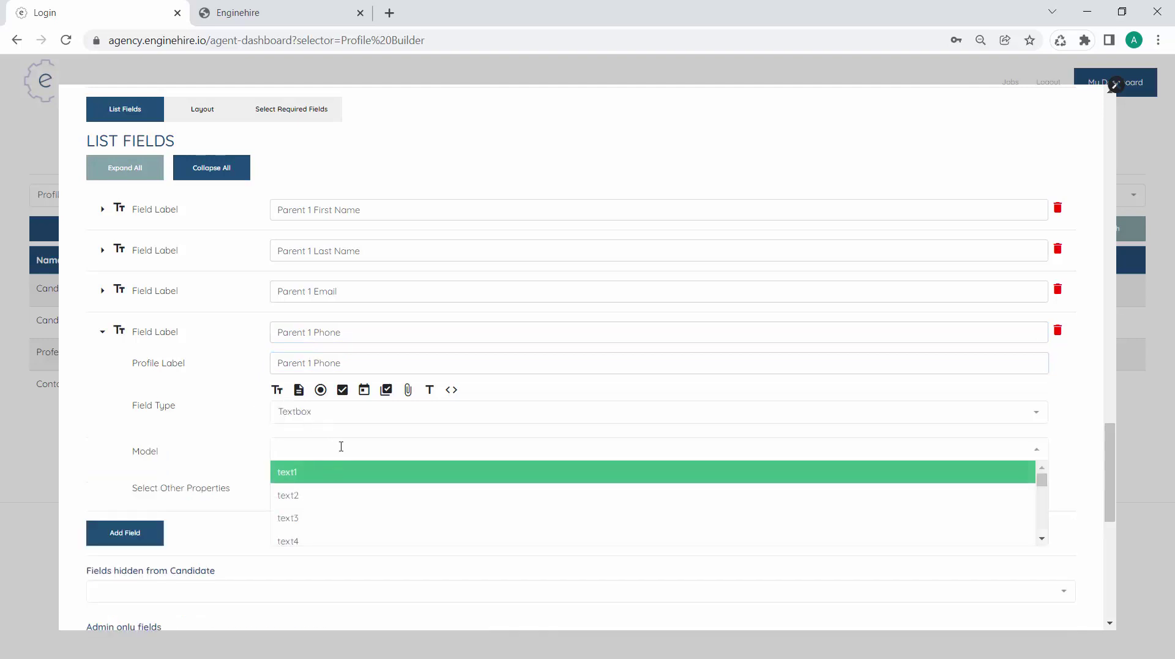
pyautogui.click(302, 472)
pyautogui.click(303, 491)
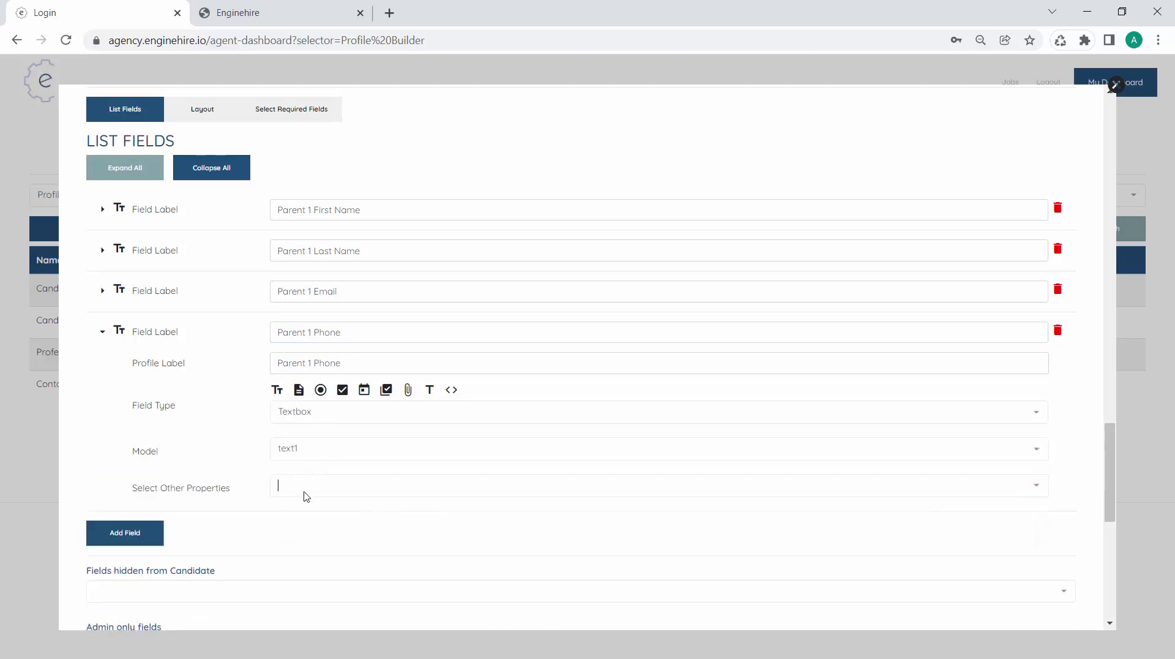
pyautogui.write('p')
pyautogui.press('BackSpace')
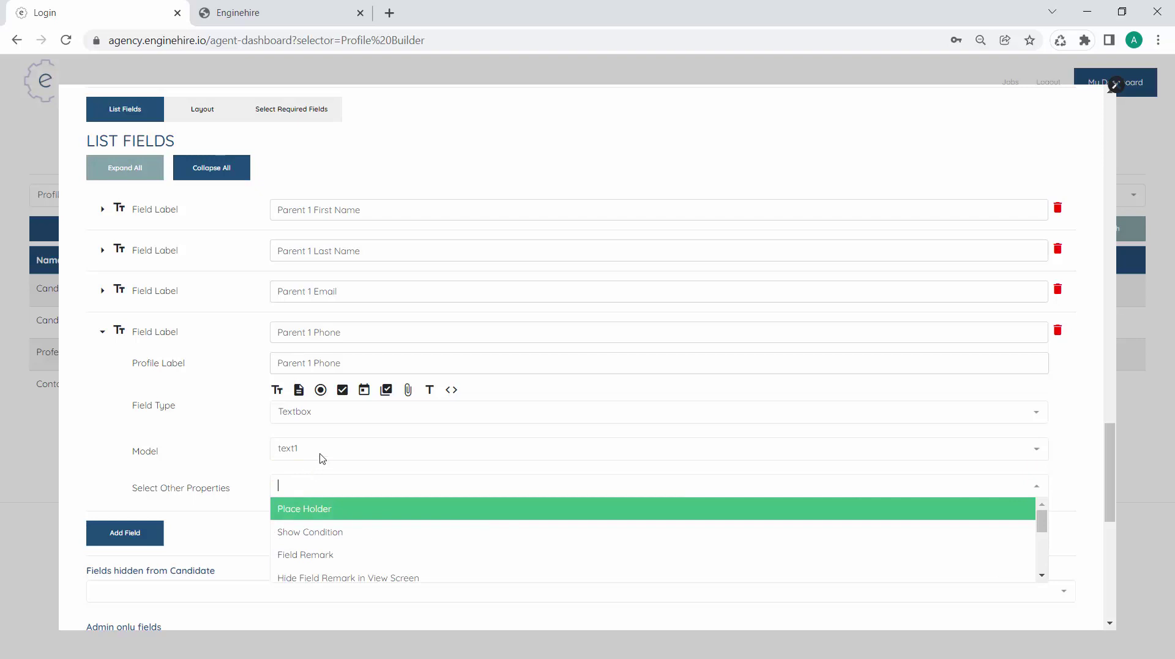
pyautogui.click(326, 448)
pyautogui.write('ph')
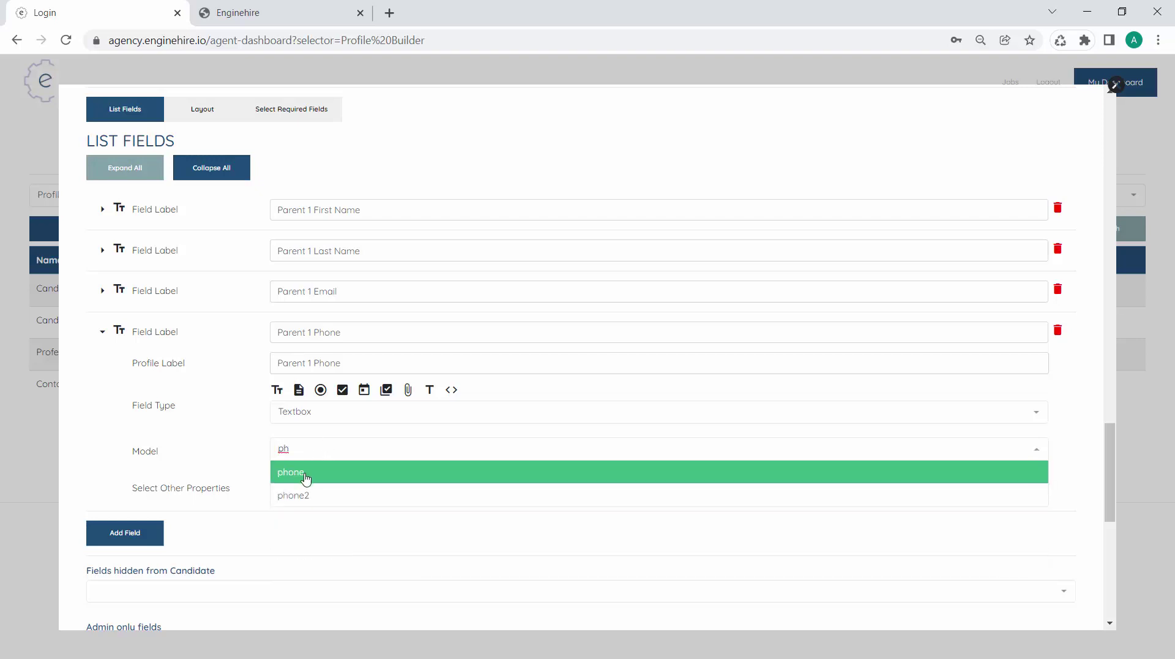
pyautogui.click(306, 475)
pyautogui.scroll(1, 242, 300)
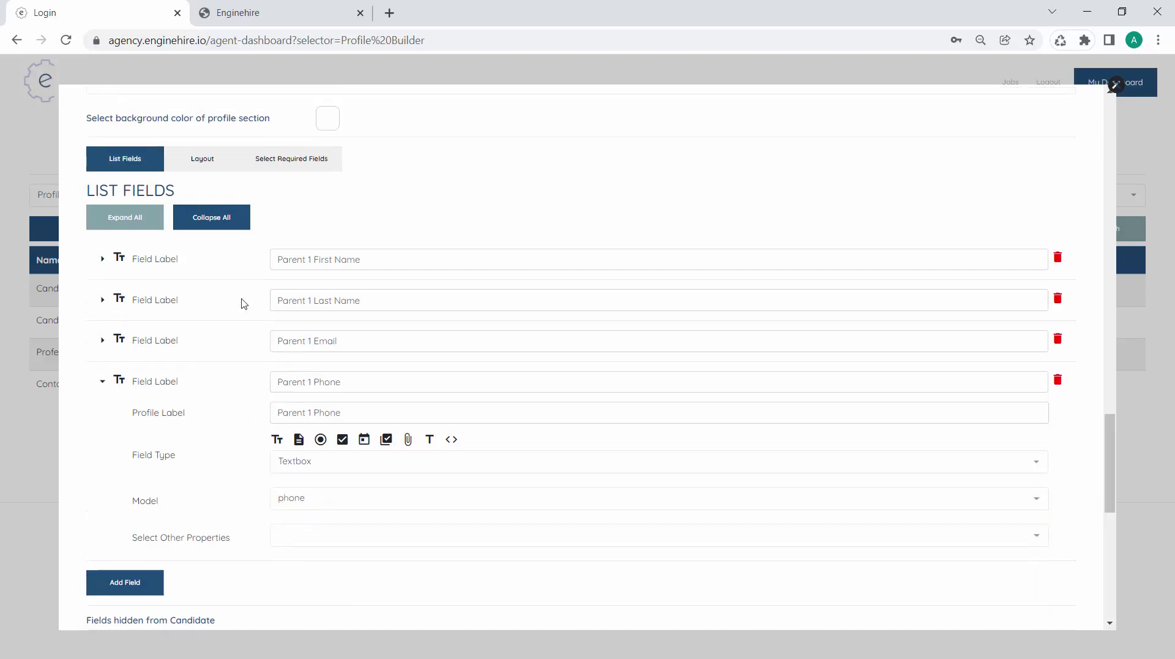
pyautogui.click(227, 163)
# Set 2 items per row, make Last Name, Email and Phone half width, and save
pyautogui.click(231, 242)
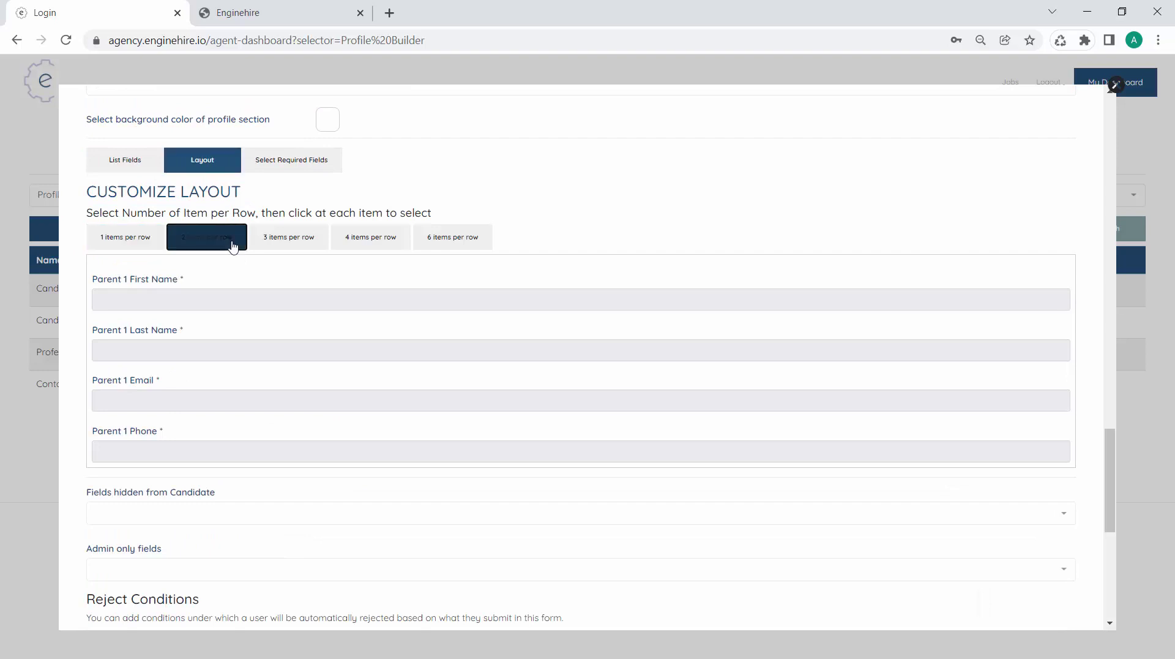
pyautogui.click(207, 331)
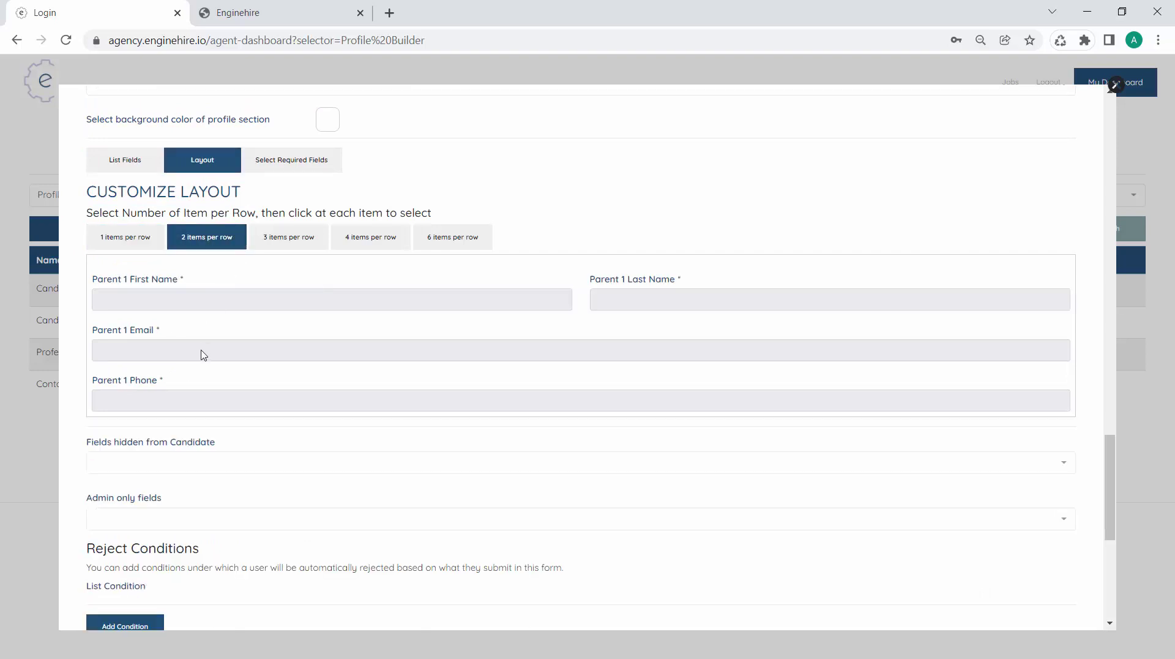
pyautogui.click(203, 354)
pyautogui.click(219, 394)
pyautogui.scroll(-5, 761, 426)
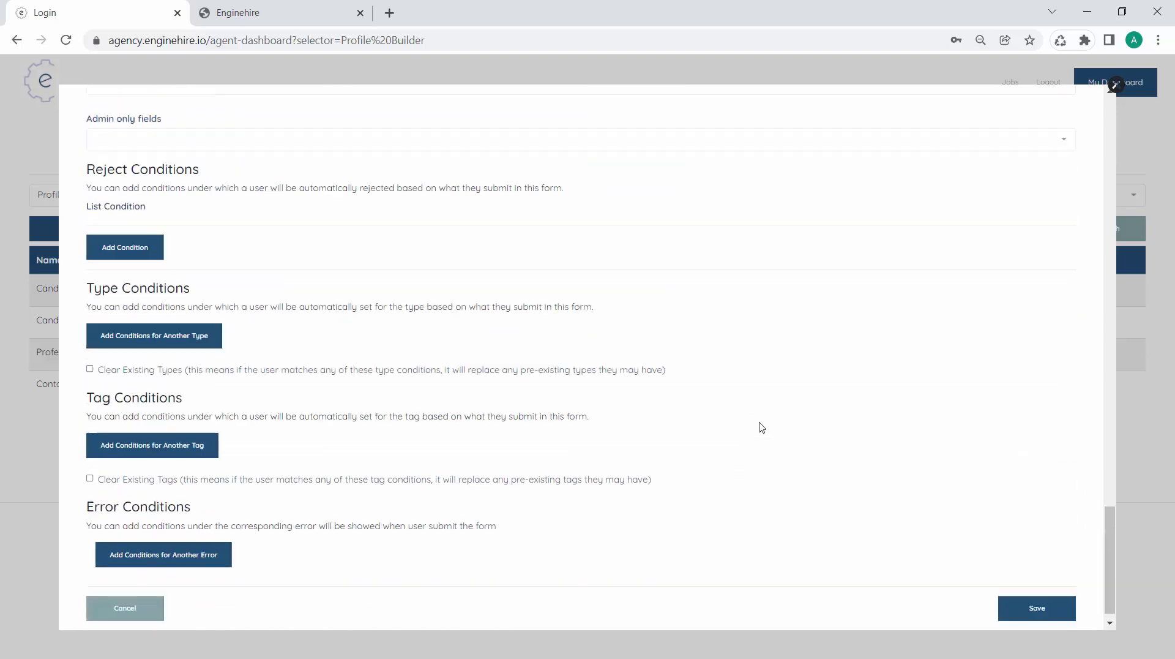
pyautogui.click(1014, 587)
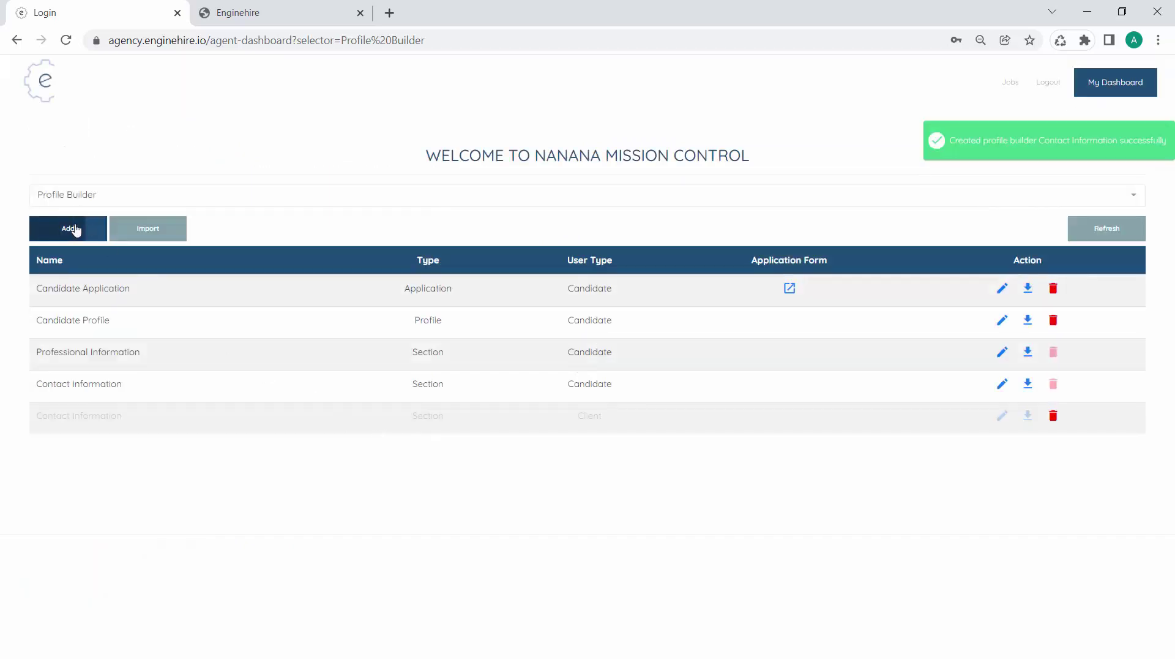
# Start a new builder named Client Registration as an Application for clients
pyautogui.click(75, 228)
pyautogui.click(132, 179)
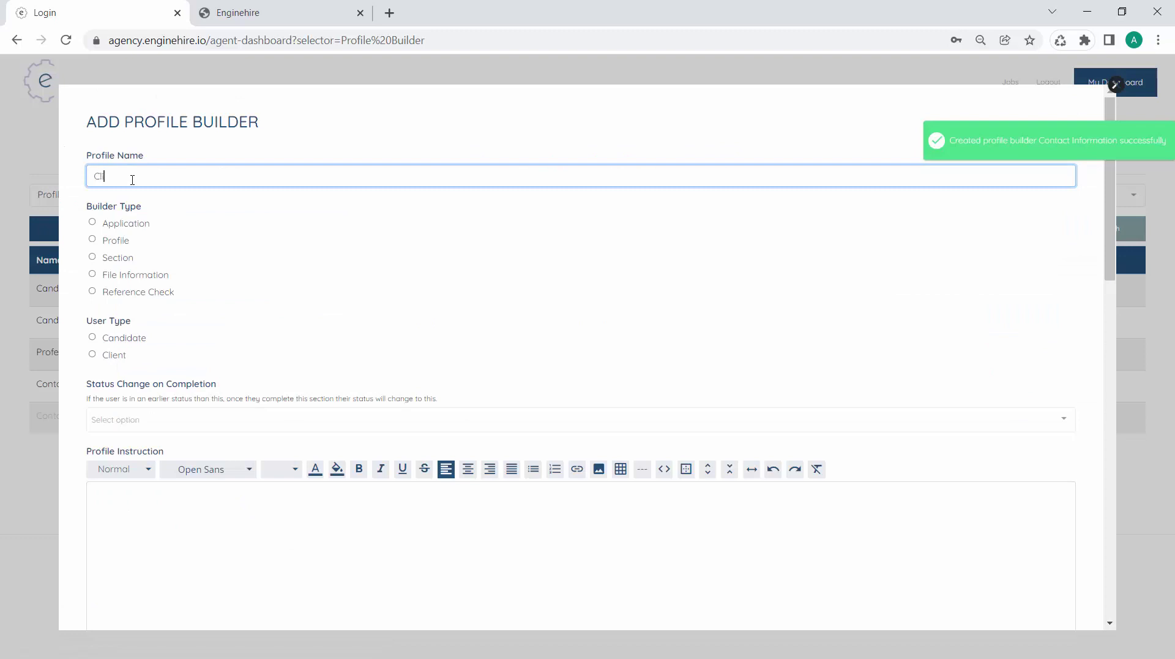
pyautogui.write('Client Registration')
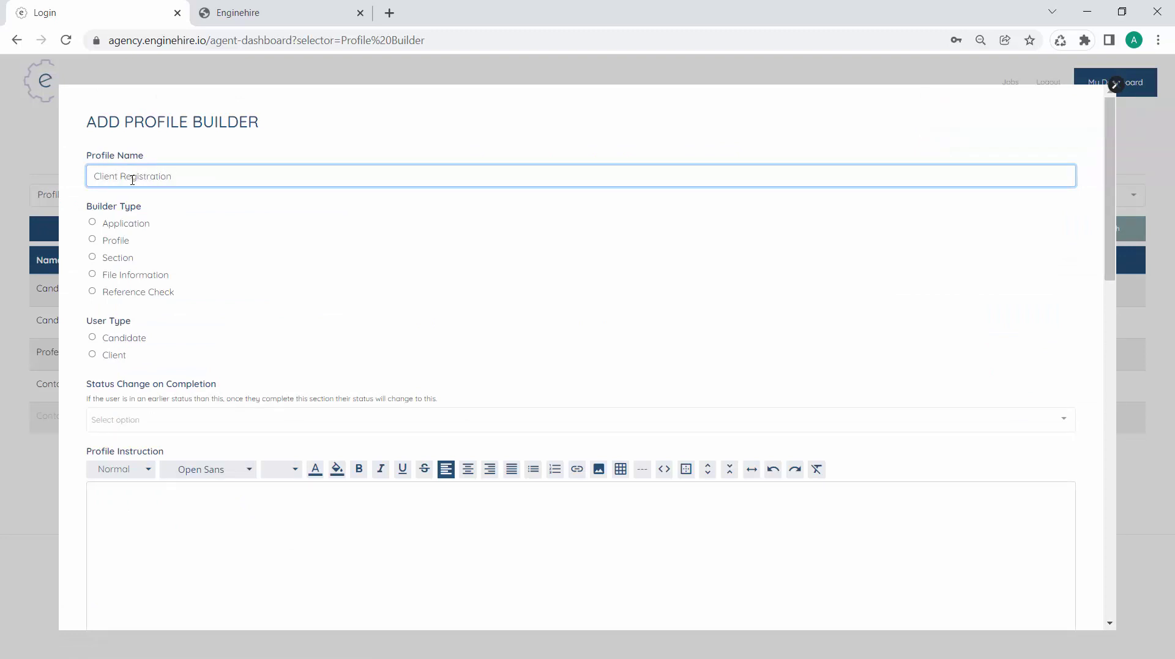
pyautogui.click(127, 223)
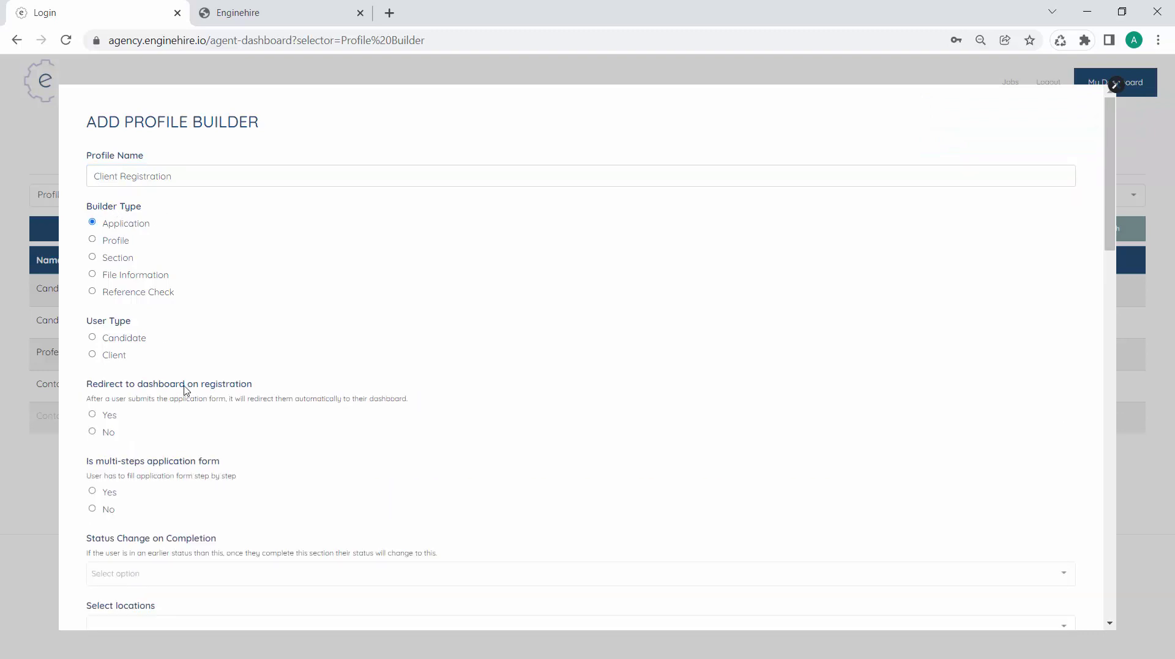
pyautogui.scroll(-1, 185, 389)
pyautogui.click(94, 324)
pyautogui.scroll(-1, 182, 446)
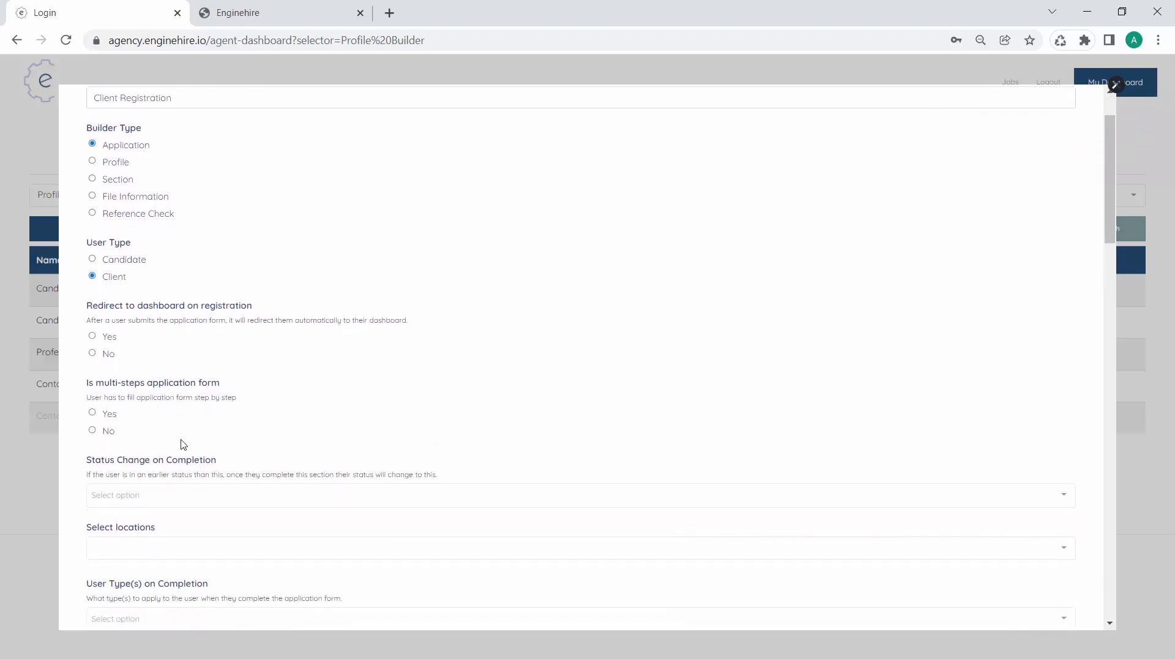
pyautogui.scroll(-15, 182, 444)
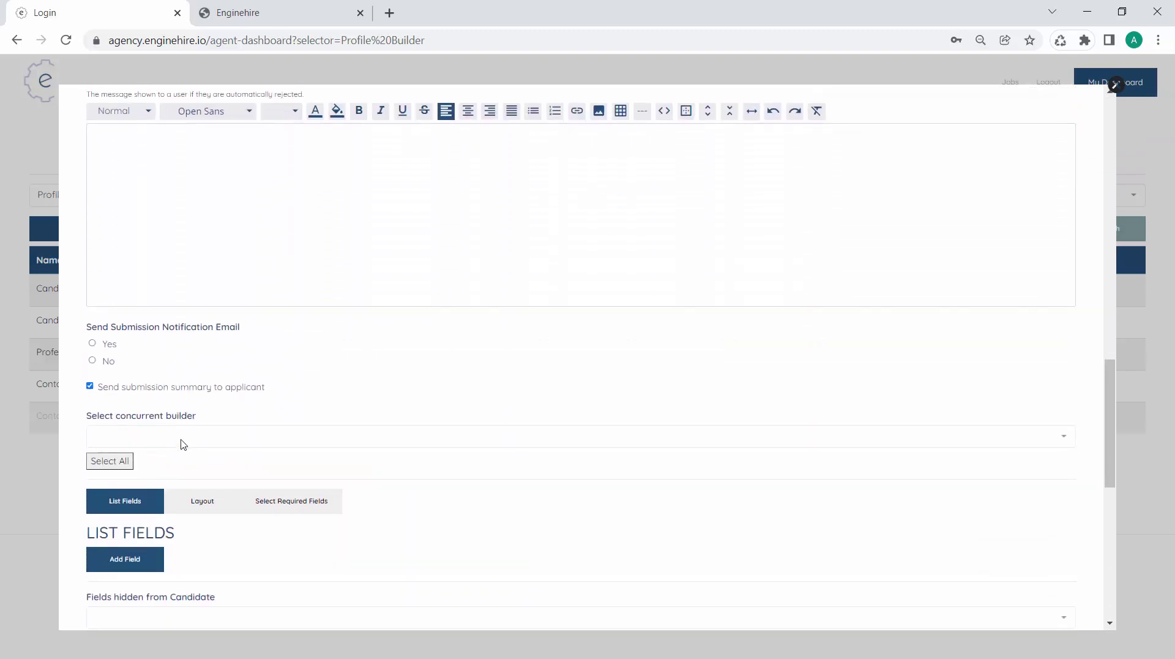
pyautogui.scroll(-3, 182, 444)
# Add a Section field embedding Contact Information and save the Client Registration form
pyautogui.click(150, 404)
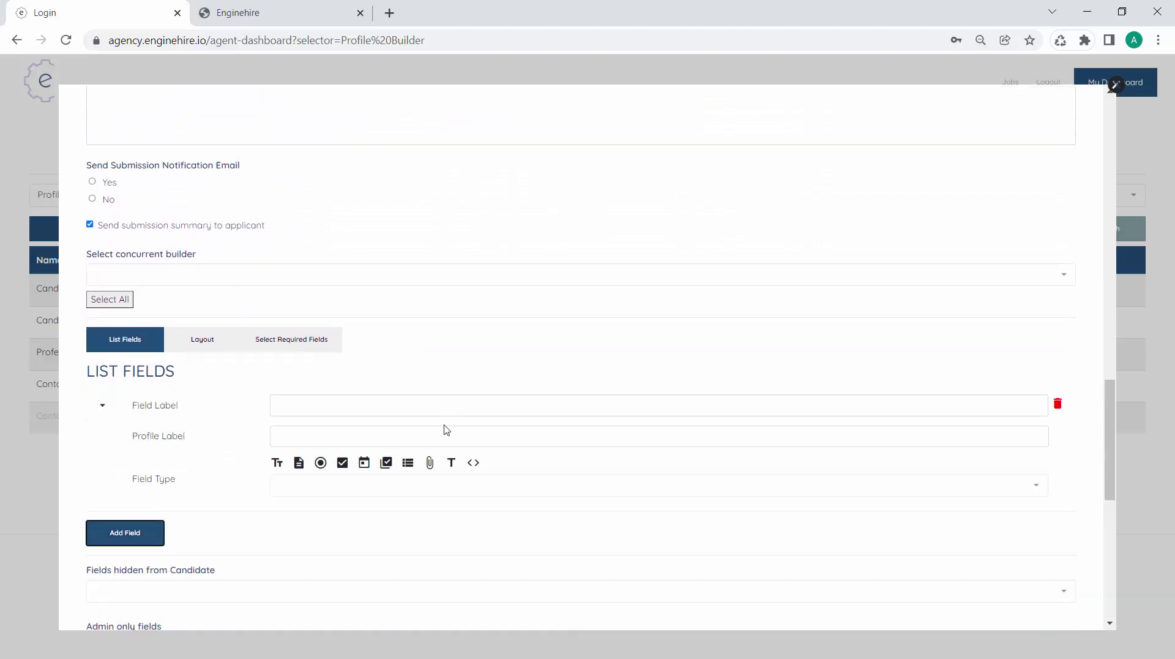
pyautogui.click(407, 462)
pyautogui.click(336, 520)
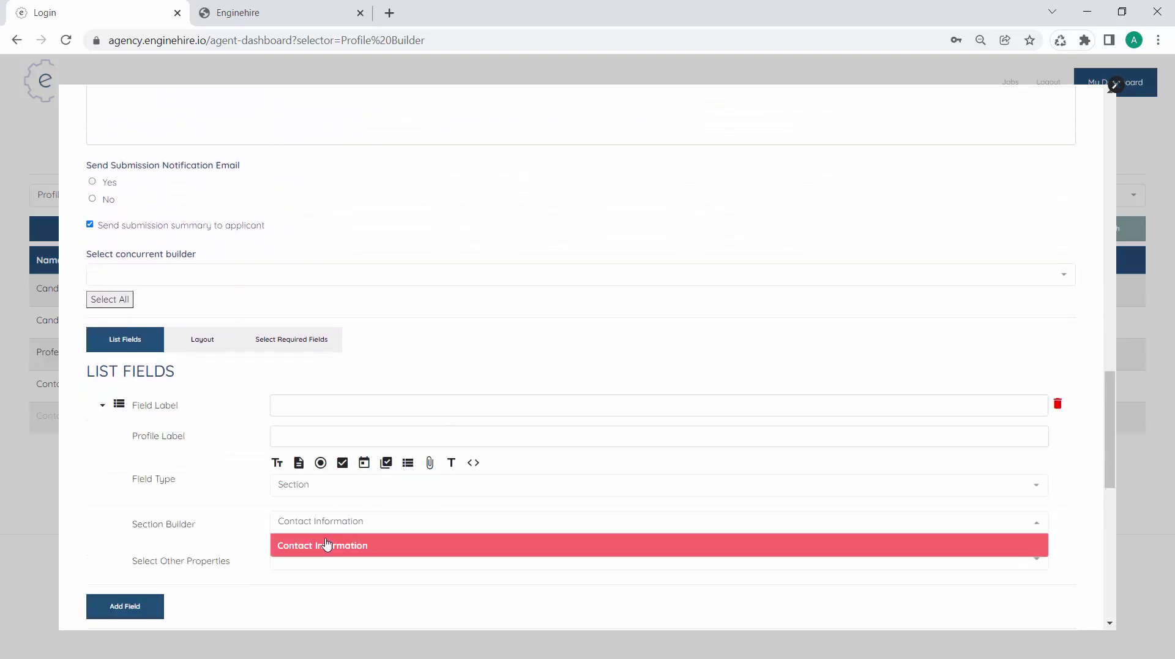
pyautogui.click(326, 544)
pyautogui.click(338, 408)
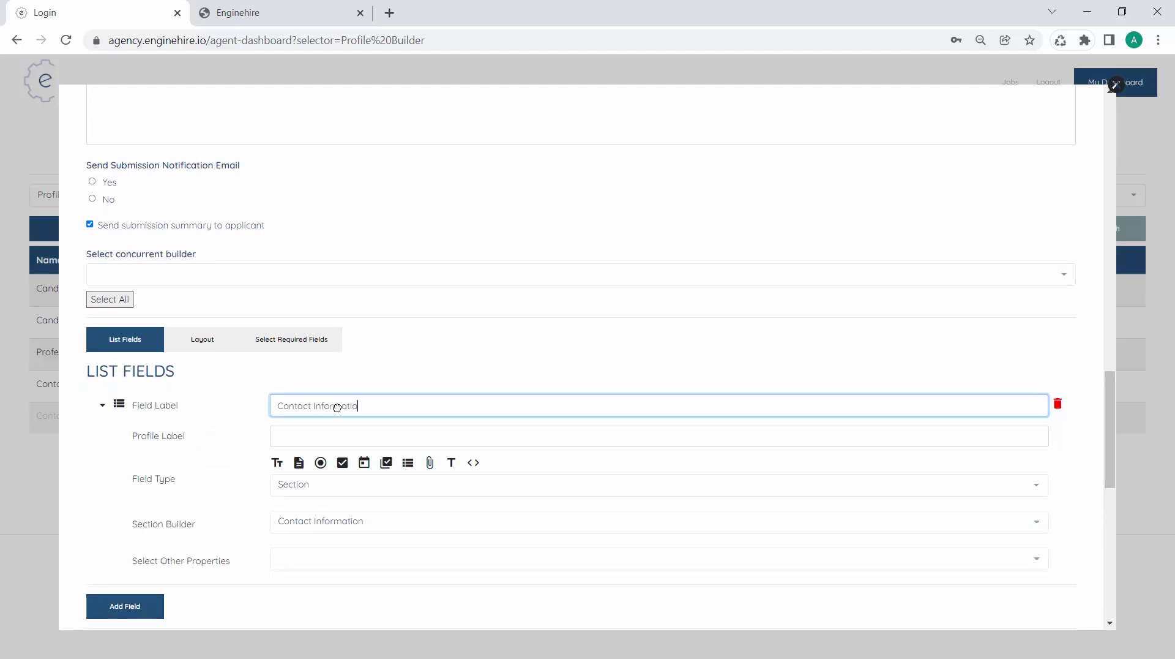
pyautogui.write('n')
pyautogui.press('Tab')
pyautogui.scroll(-10, 338, 406)
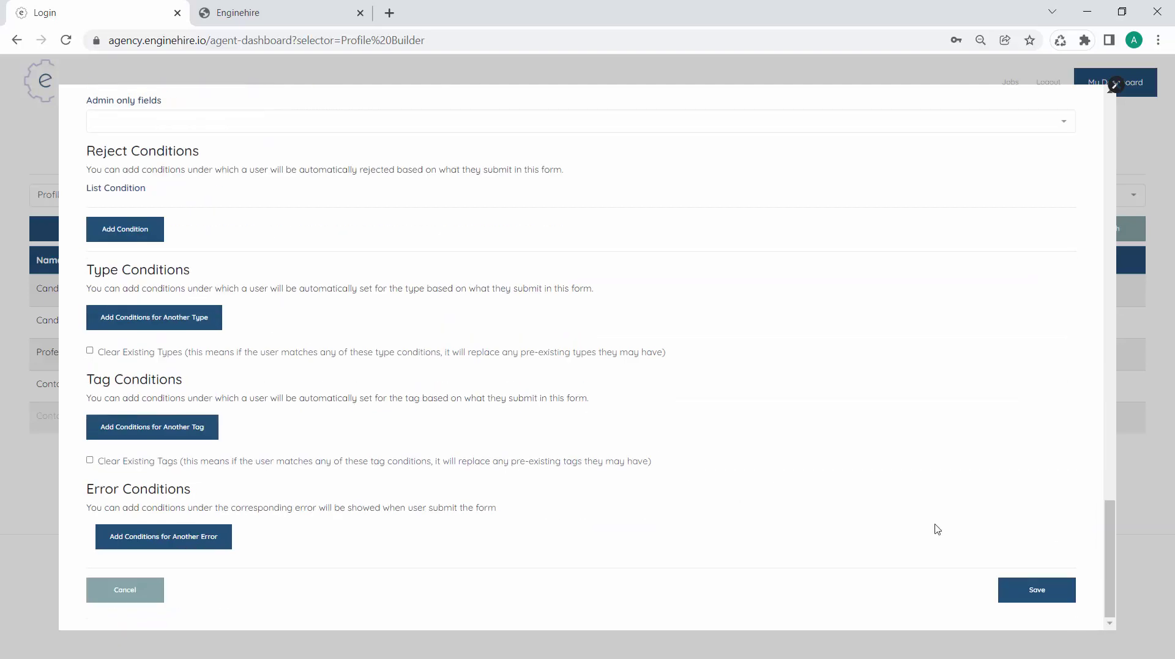
pyautogui.click(1013, 584)
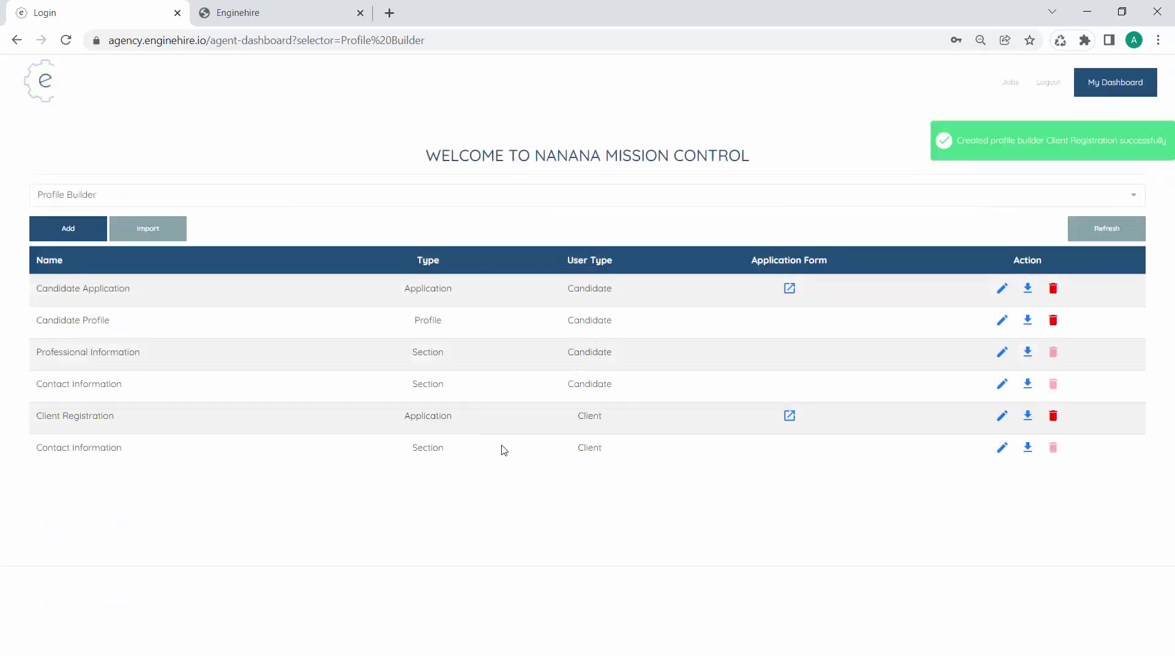
# Open the Client Registration form in a new tab, review it, and return to the Login tab
pyautogui.click(790, 415)
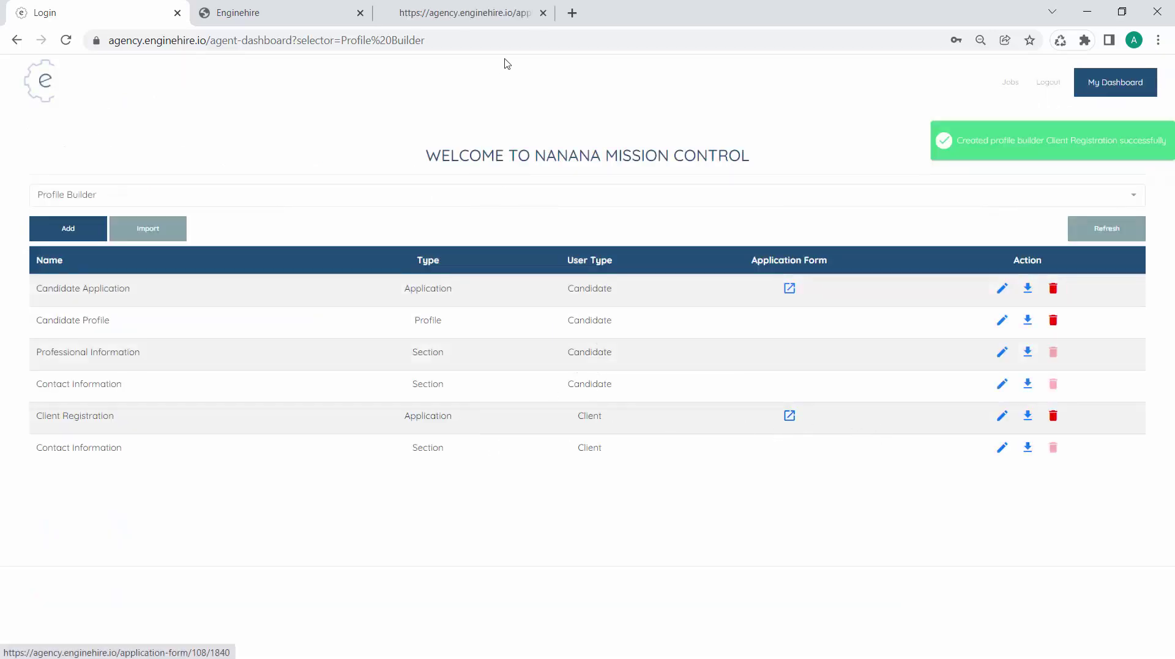
pyautogui.click(490, 14)
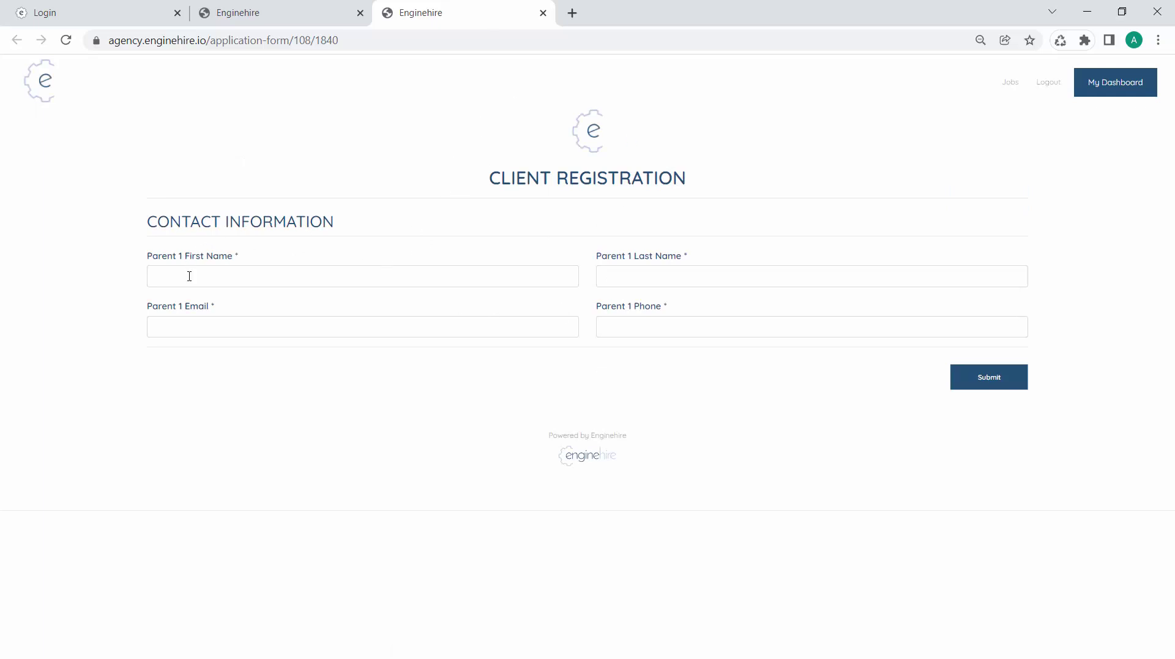
pyautogui.click(78, 6)
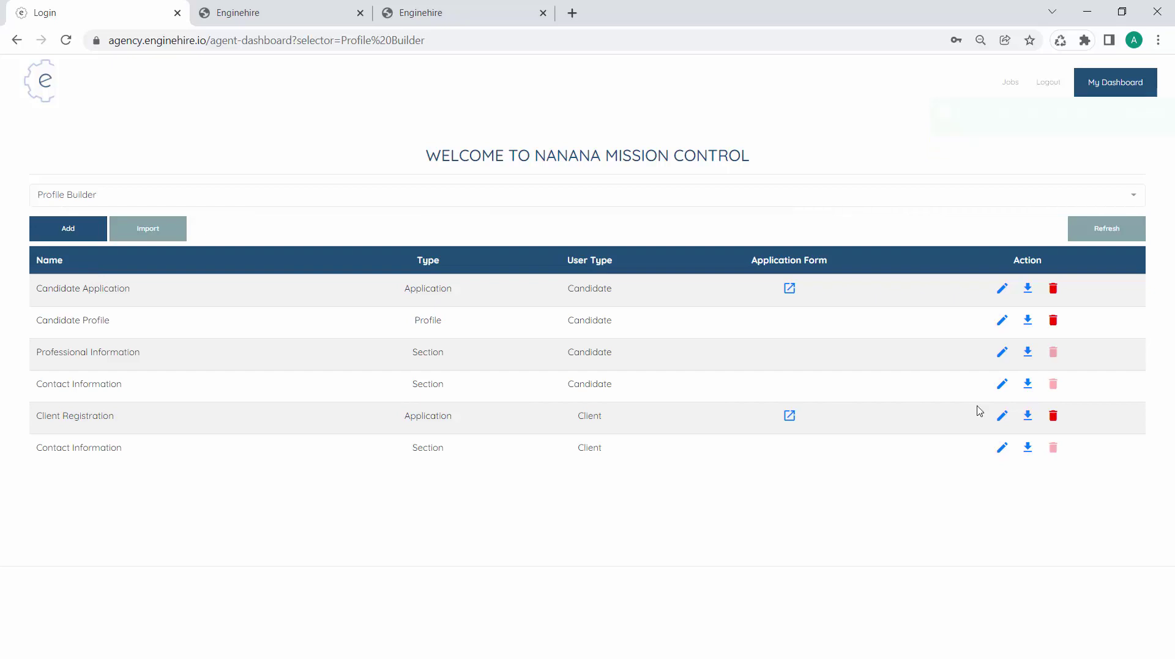
# Add a Parent 2 First Name textbox field mapped to the secondary_first_name model
pyautogui.click(1004, 450)
pyautogui.scroll(-20, 488, 475)
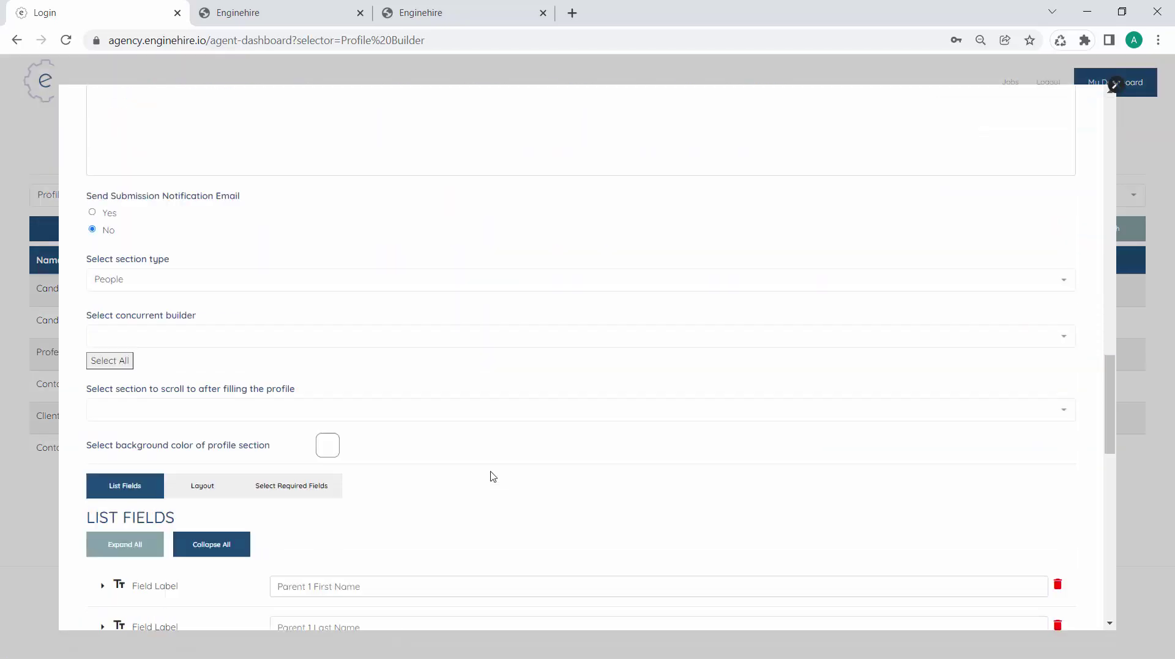
pyautogui.scroll(5, 493, 476)
pyautogui.scroll(1, 493, 476)
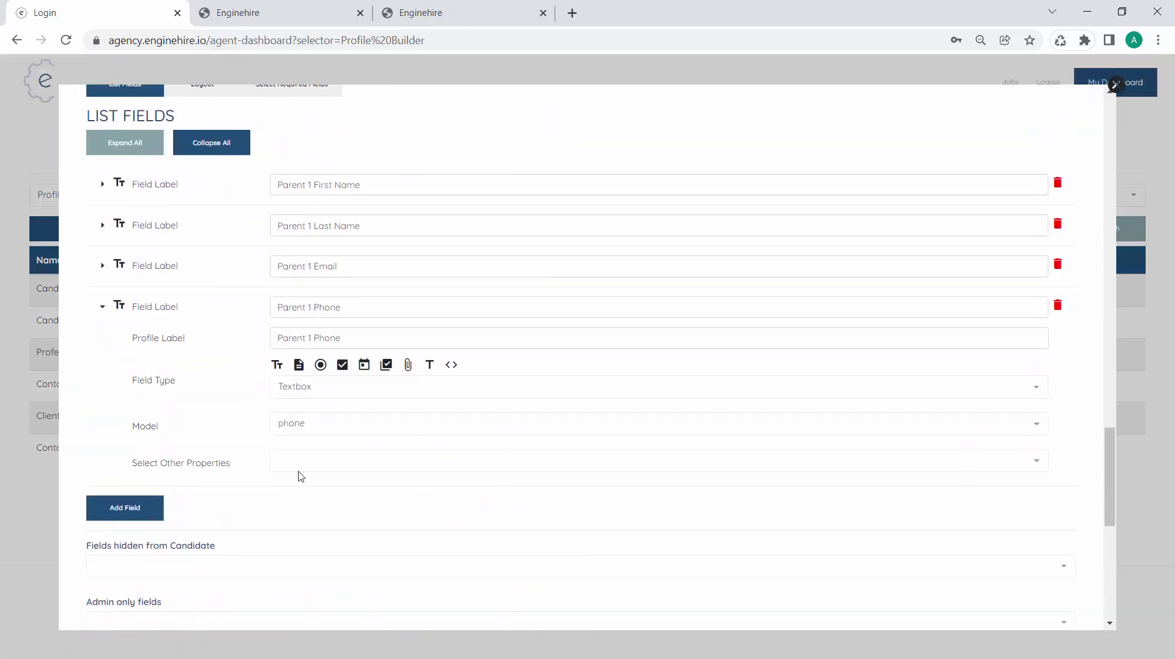
pyautogui.click(119, 508)
pyautogui.click(309, 346)
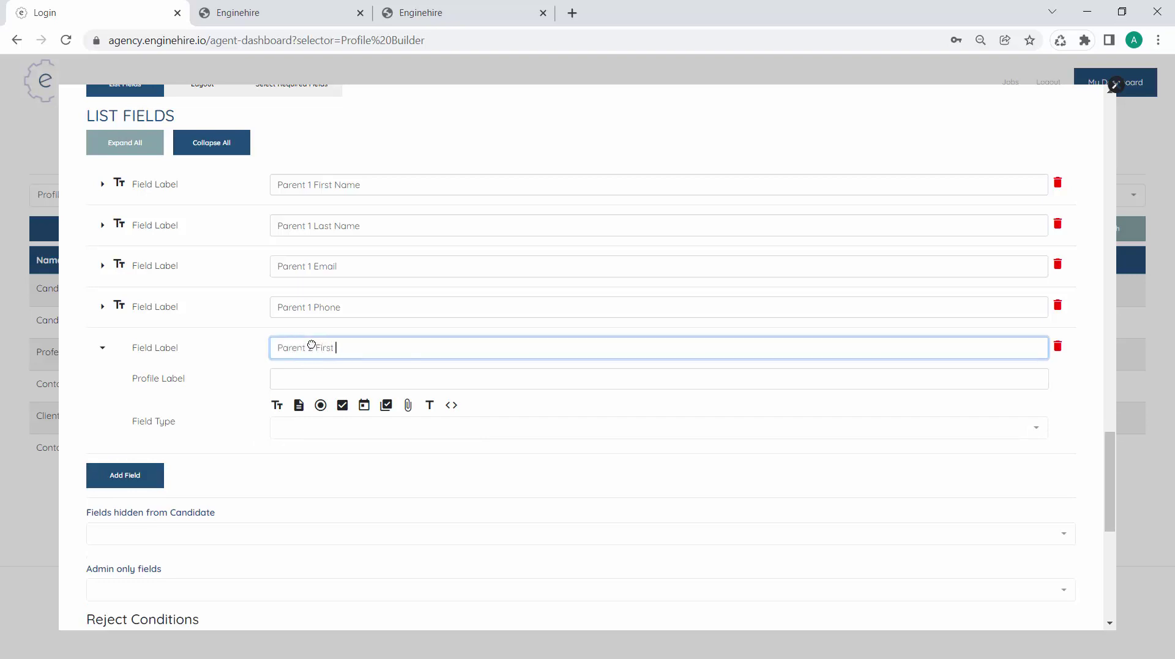
pyautogui.write('Parent 2 First Name')
pyautogui.press('Tab')
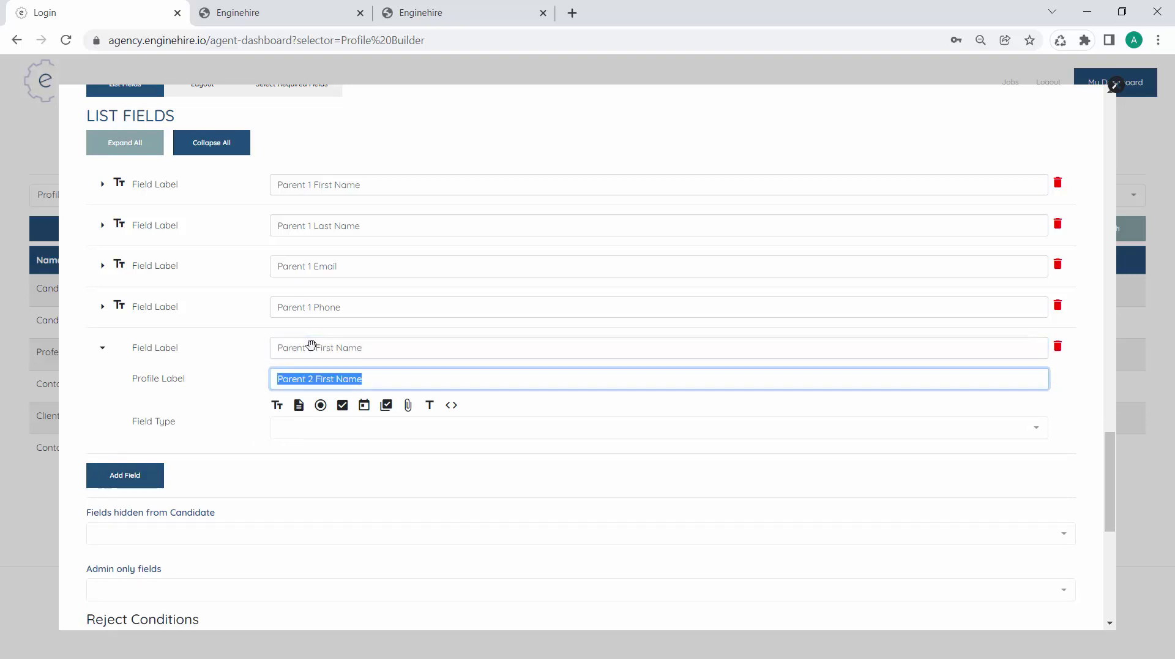
pyautogui.click(282, 408)
pyautogui.click(315, 465)
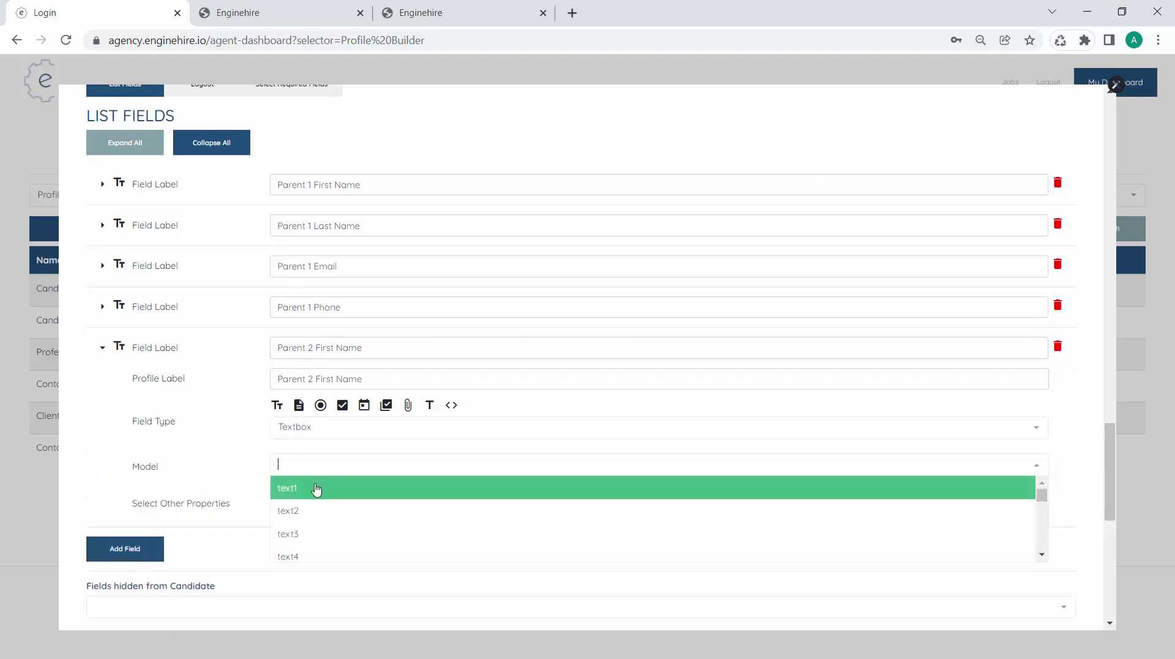
pyautogui.write('se')
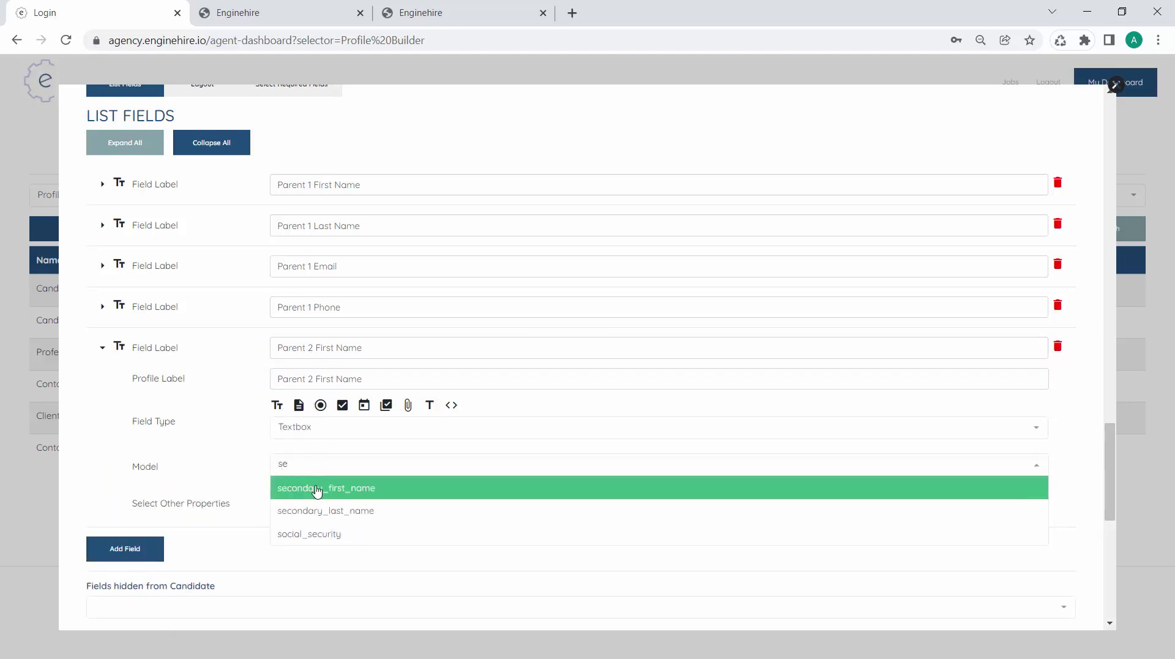
pyautogui.click(316, 493)
# Add a Parent 2 Last Name textbox field mapped to secondary_last_name
pyautogui.click(157, 546)
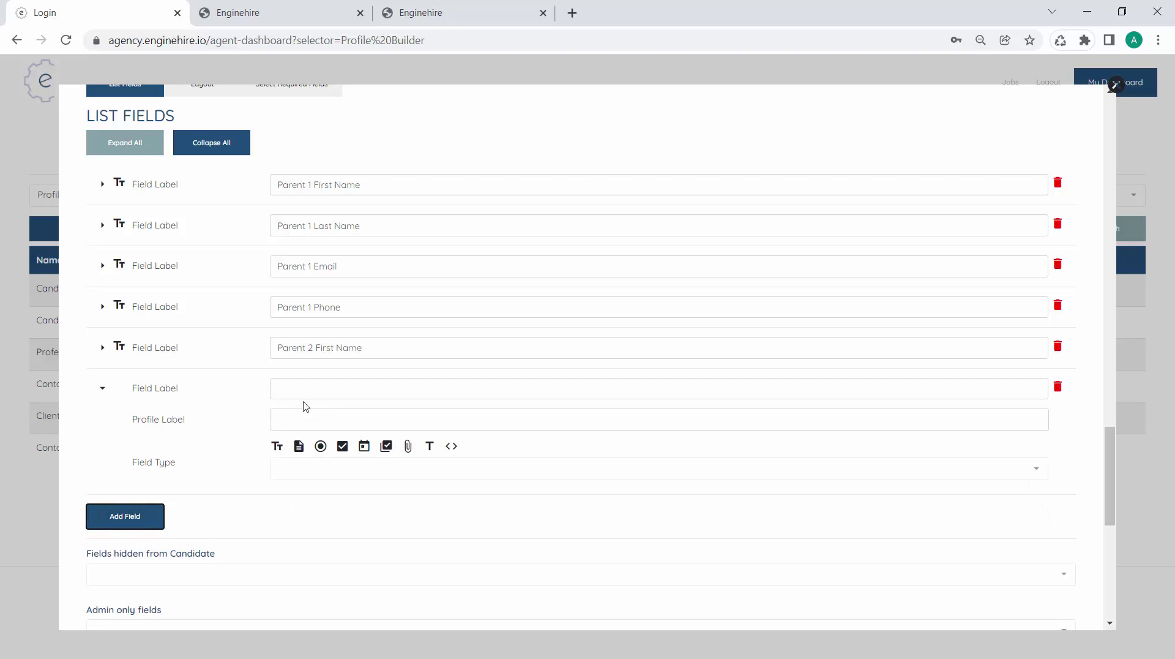
pyautogui.click(306, 383)
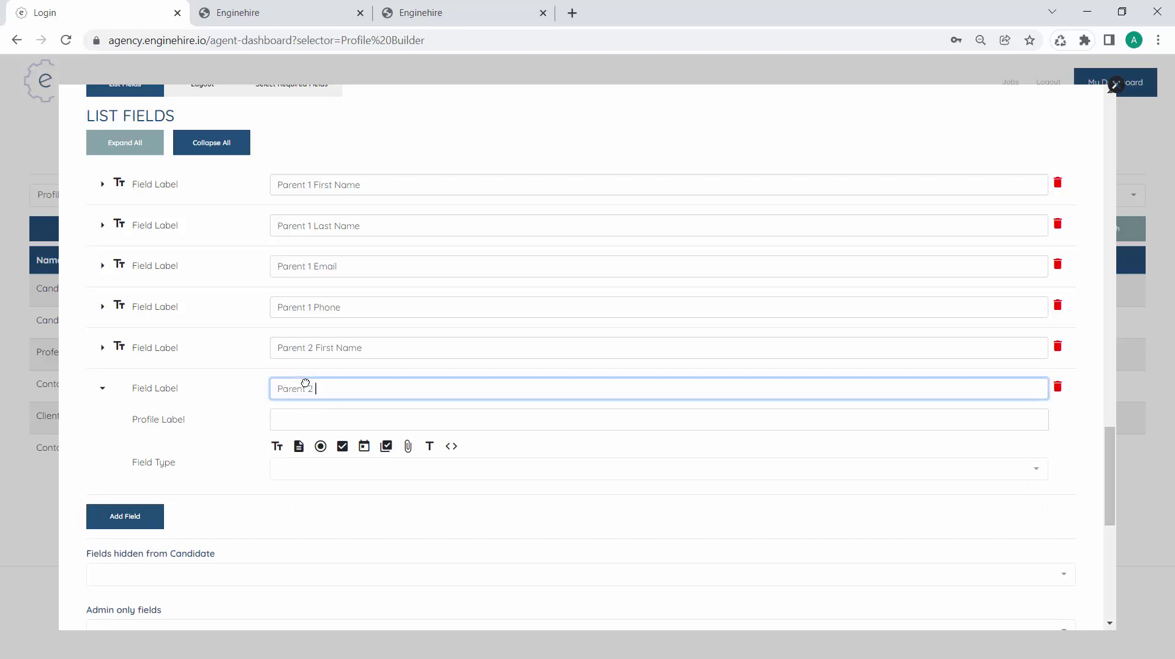
pyautogui.write('Parent 2 Last Name')
pyautogui.press('Tab')
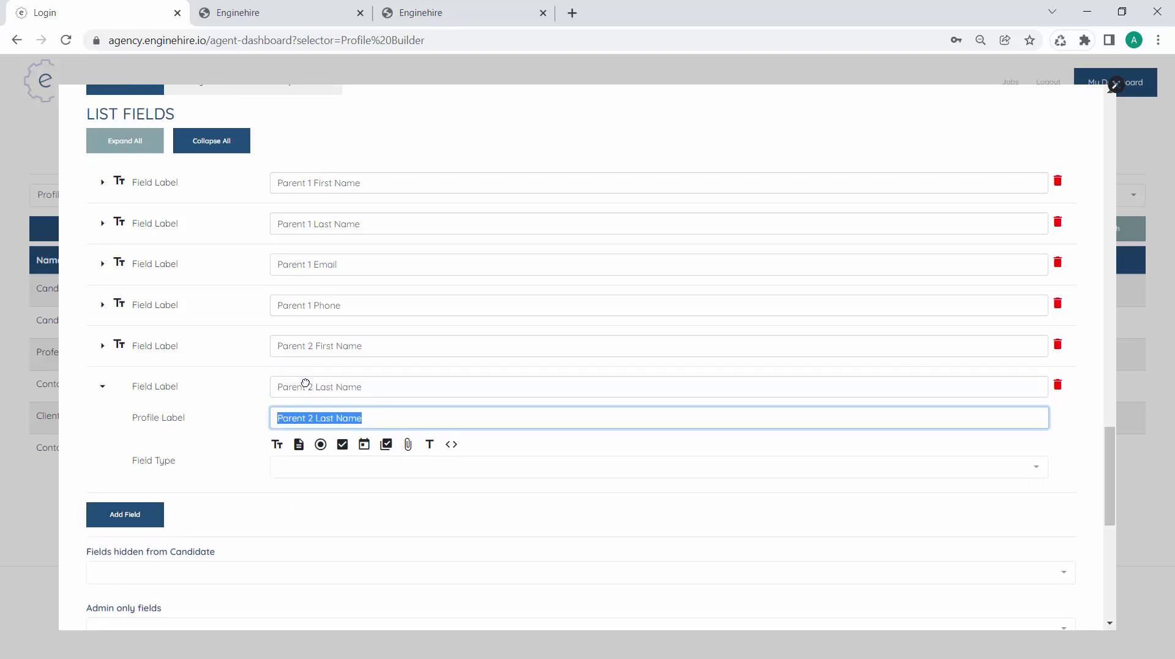
pyautogui.click(277, 439)
pyautogui.click(340, 502)
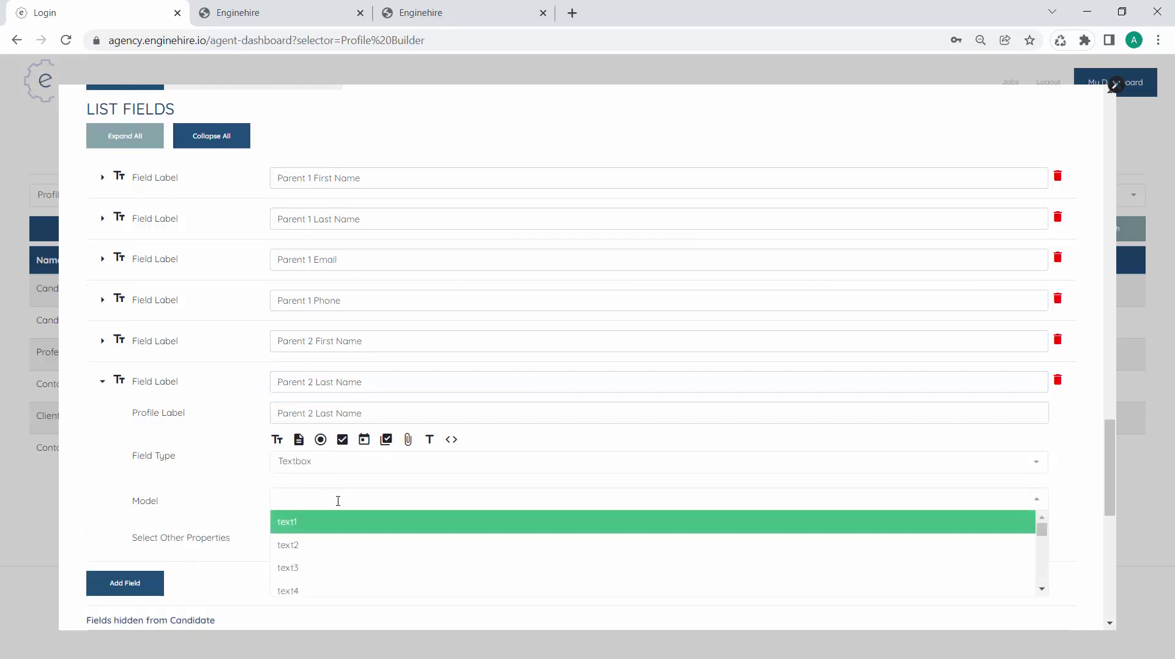
pyautogui.write('sec')
pyautogui.click(335, 520)
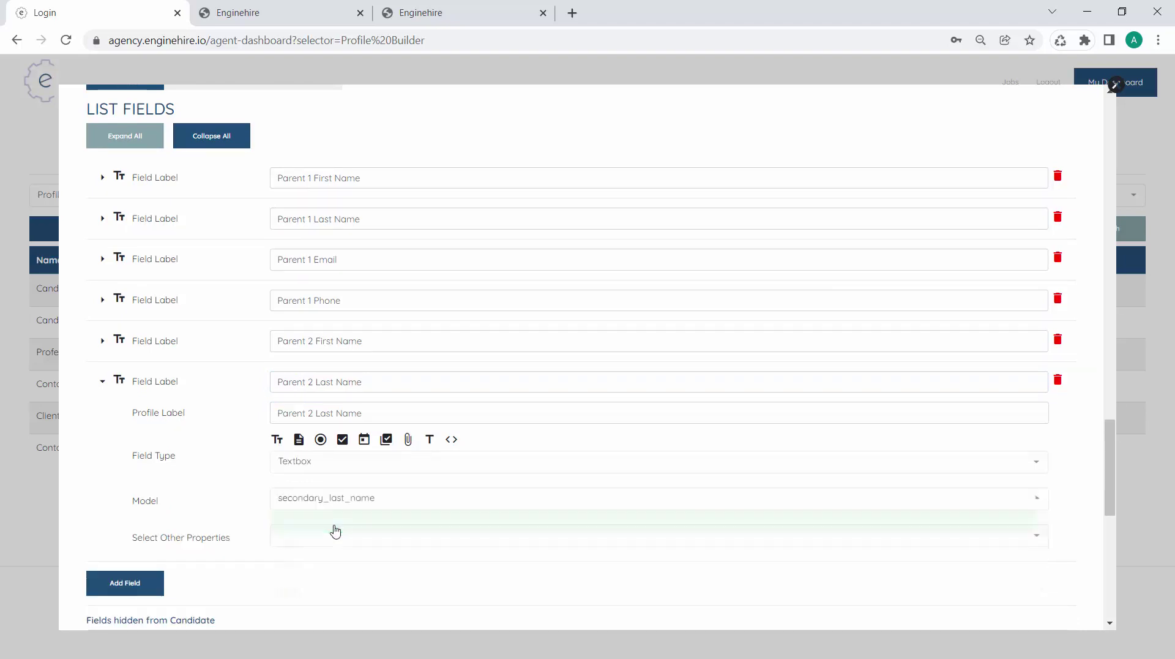
# Add a Parent 2 Email textbox field mapped to email2
pyautogui.click(154, 583)
pyautogui.click(341, 429)
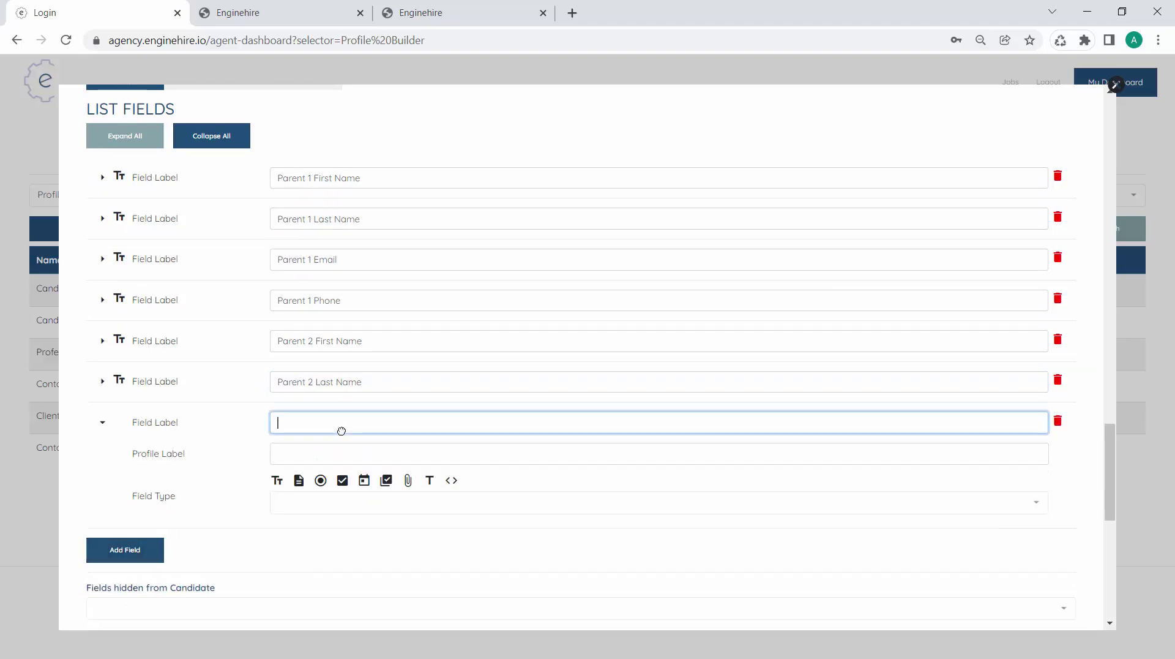
pyautogui.write('Parent 2 Email')
pyautogui.press('Tab')
pyautogui.scroll(-1, 297, 451)
pyautogui.click(281, 451)
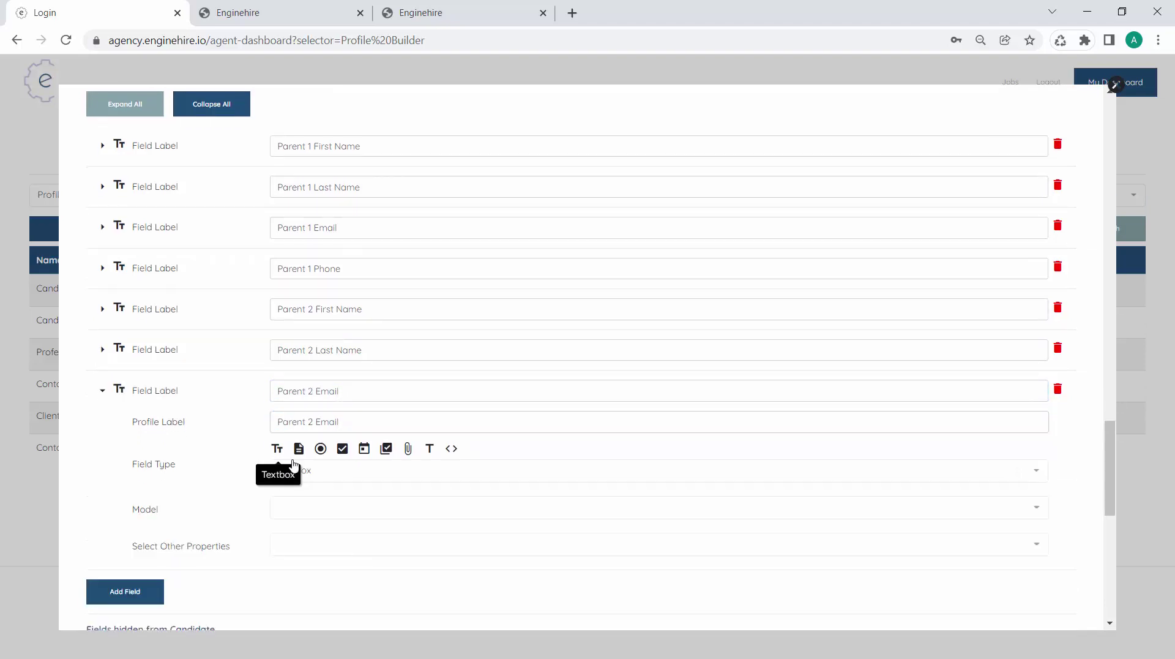
pyautogui.click(329, 509)
pyautogui.write('em')
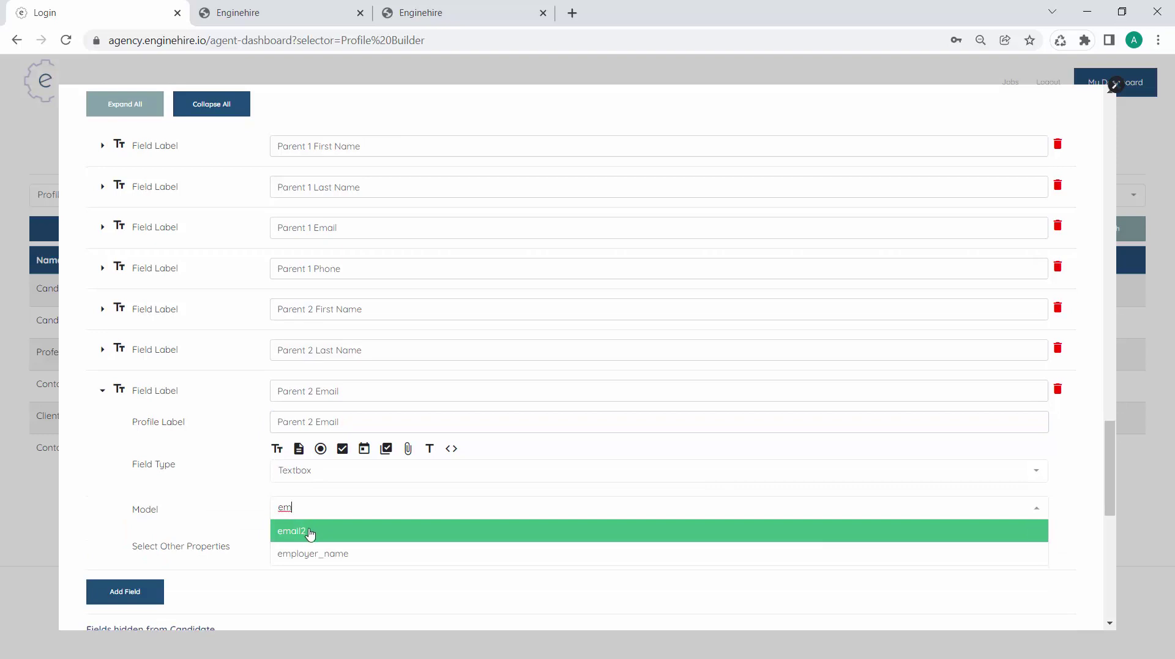
pyautogui.click(308, 531)
pyautogui.scroll(-1, 128, 549)
# Add a Parent 2 Phone textbox field linked to the phone2 model
pyautogui.click(130, 551)
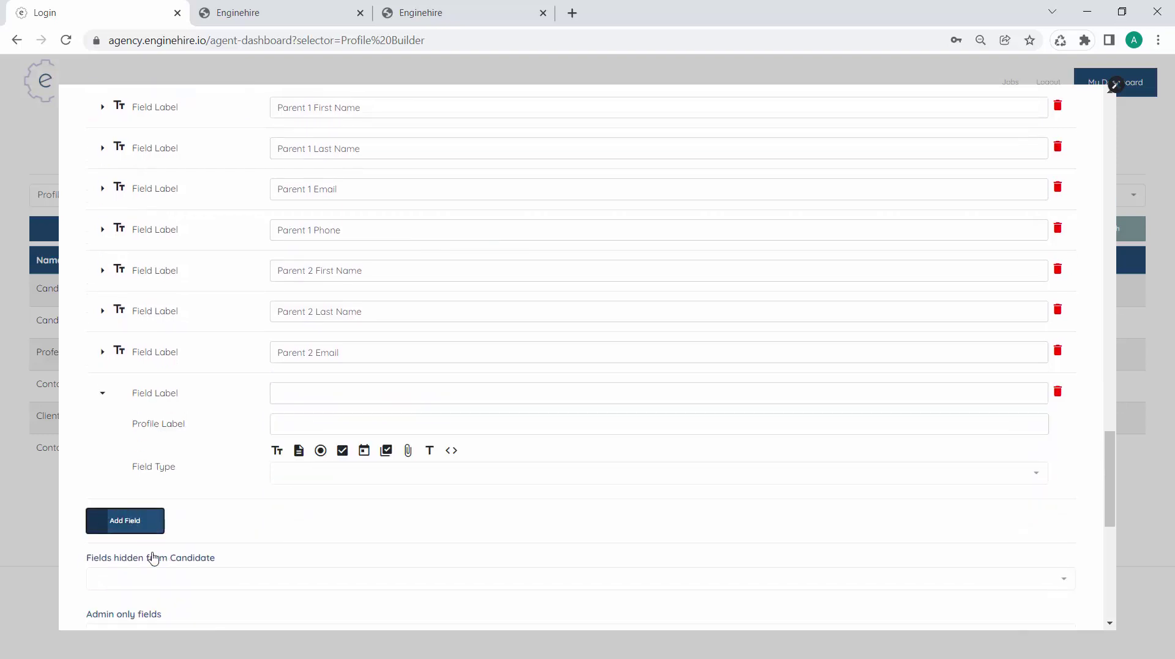
pyautogui.click(328, 383)
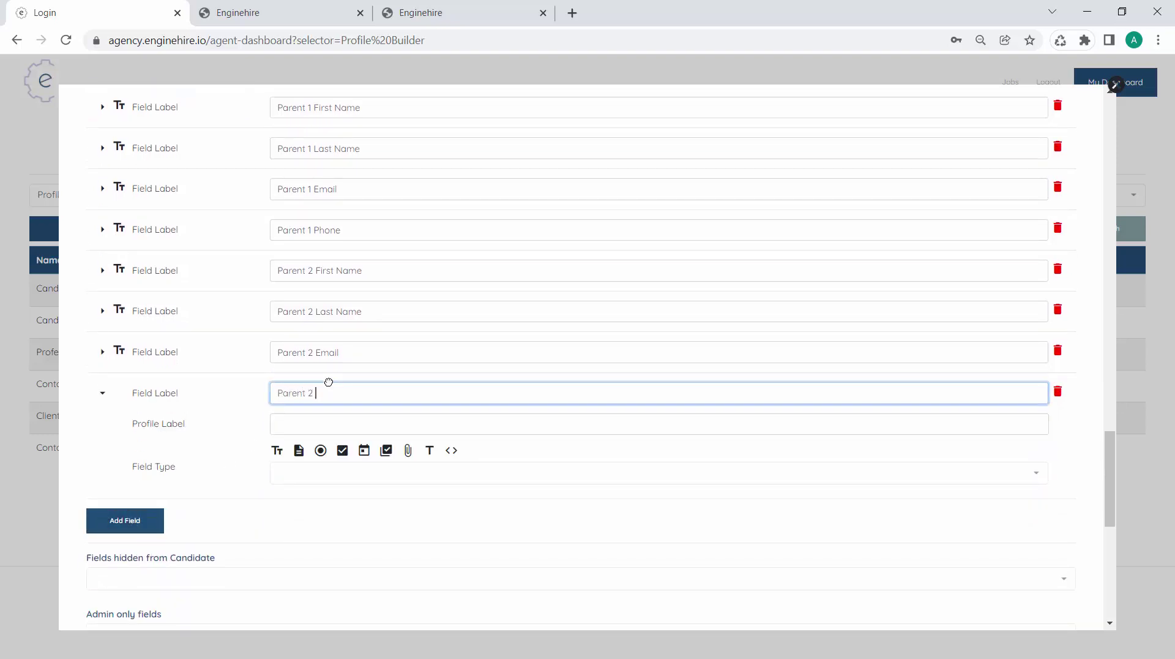
pyautogui.write('Parent 2 Phone')
pyautogui.press('Tab')
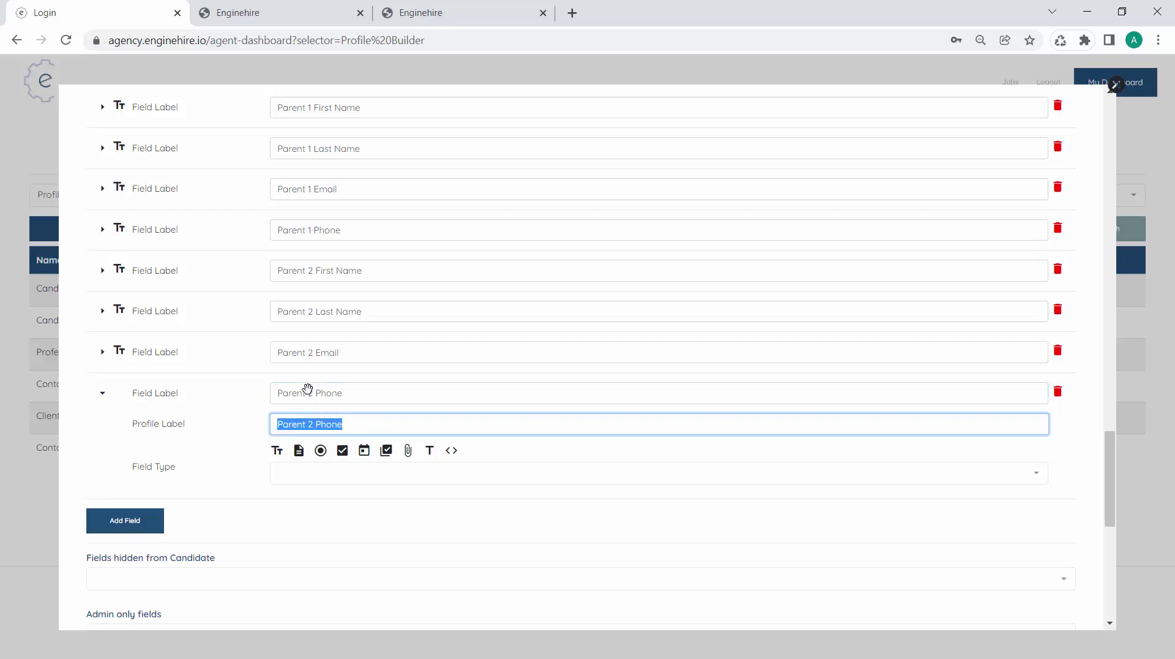
pyautogui.click(277, 452)
pyautogui.click(313, 503)
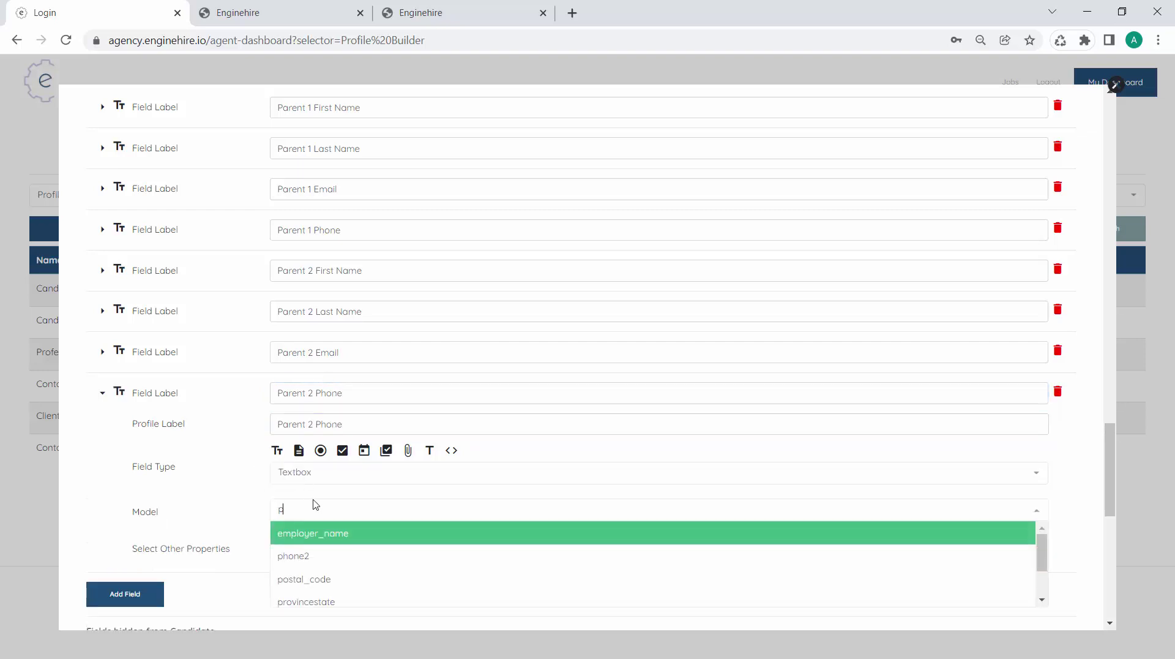
pyautogui.write('ph')
pyautogui.click(314, 530)
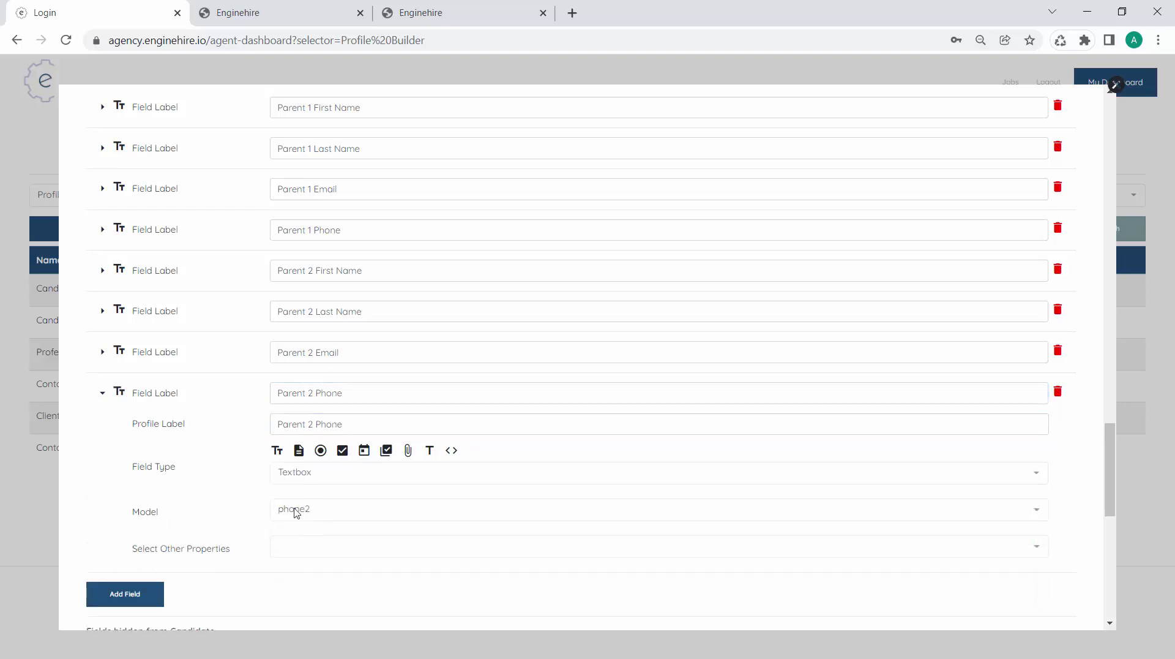
pyautogui.scroll(6, 231, 415)
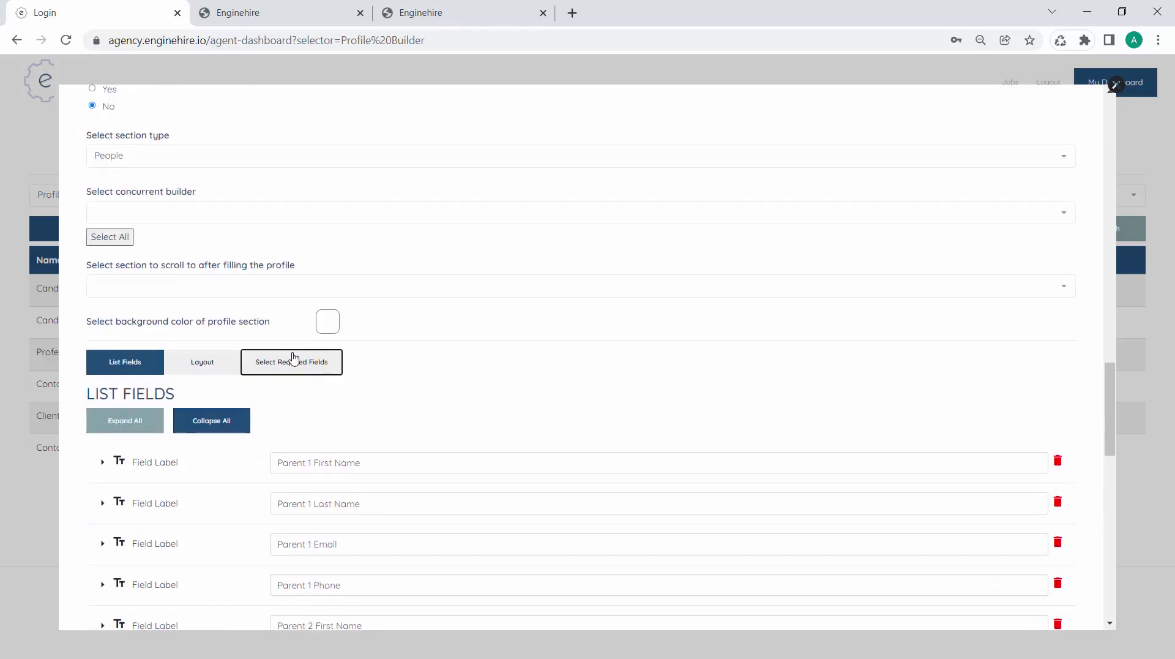
# Lay out the fields two per row, pairing Parent 2 First/Last Name and Email/Phone
pyautogui.click(292, 361)
pyautogui.scroll(-1, 293, 359)
pyautogui.click(200, 281)
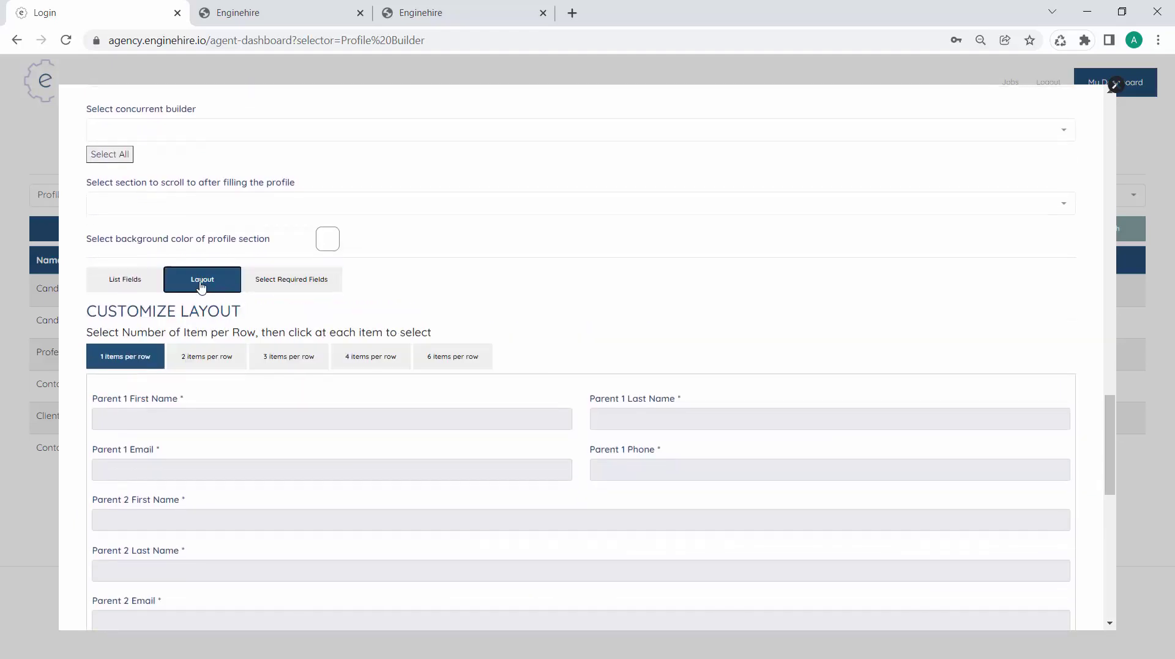
pyautogui.scroll(-2, 207, 362)
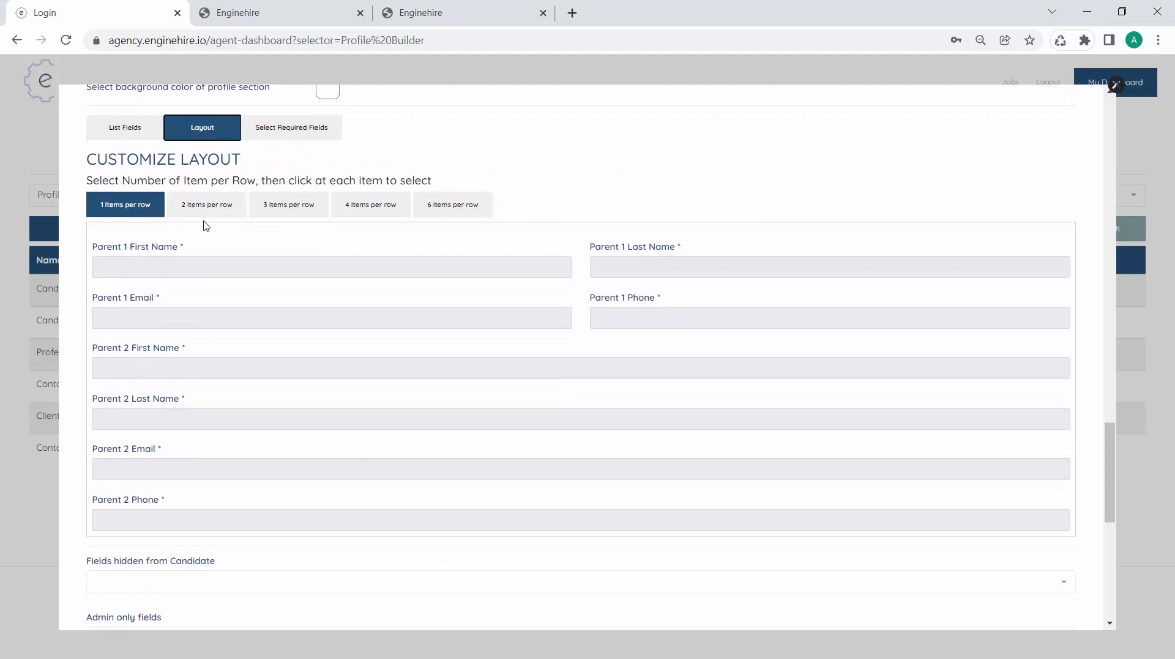
pyautogui.click(212, 210)
pyautogui.click(225, 363)
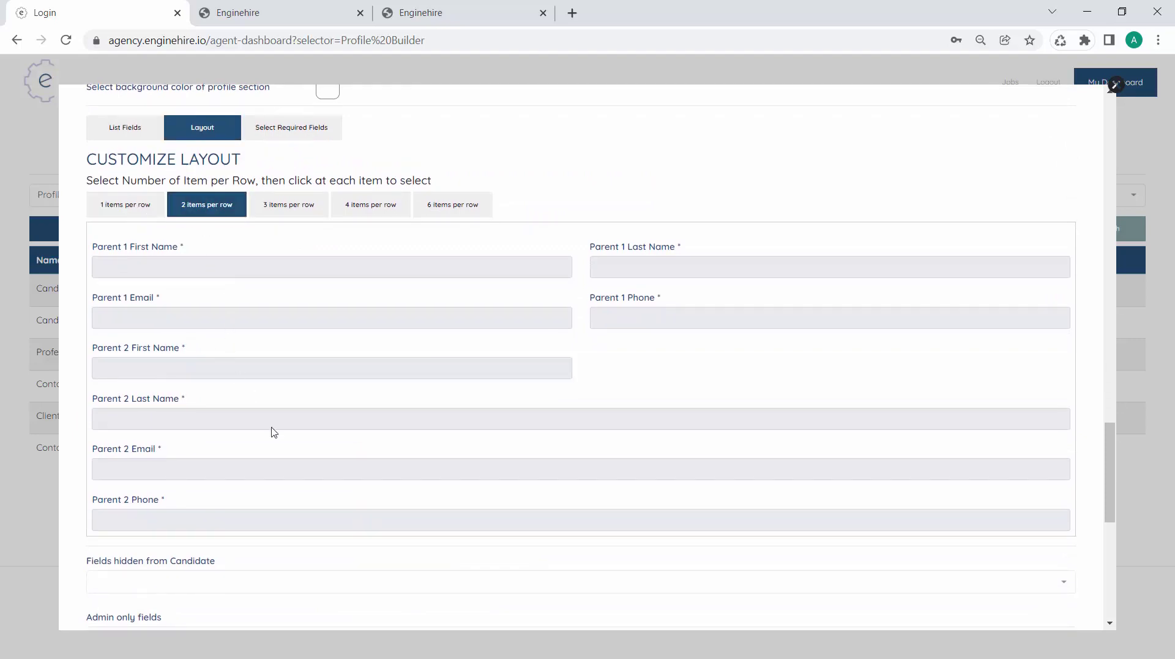
pyautogui.click(317, 421)
pyautogui.click(295, 459)
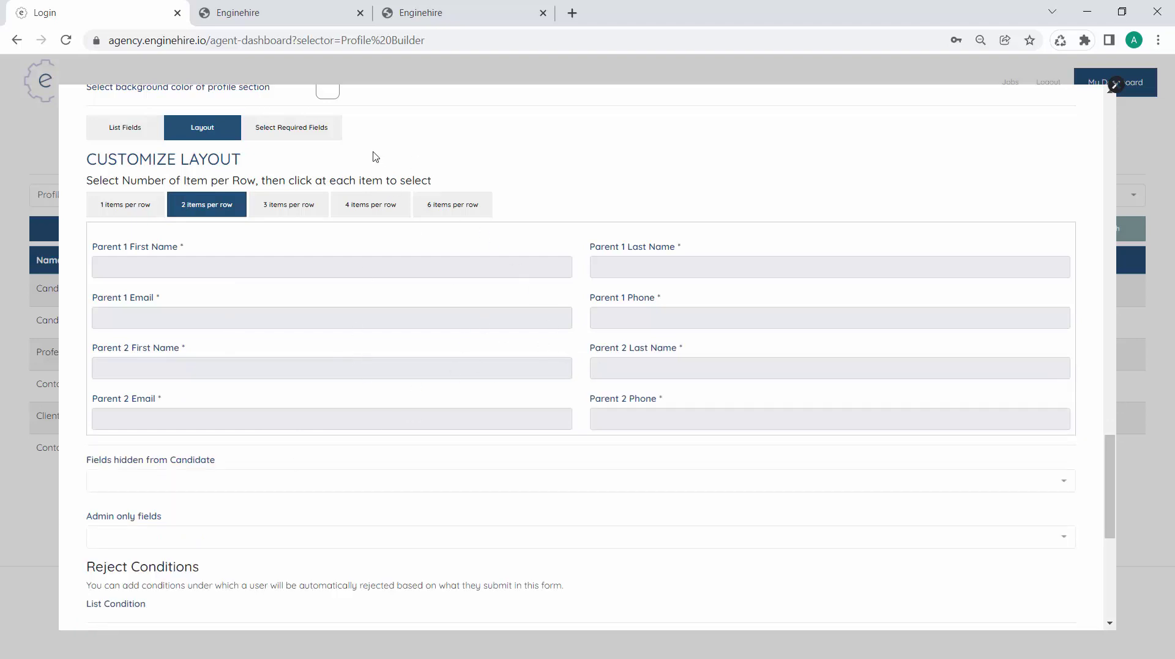
# Make Parent 2 First Name and Last Name optional in the required-field settings
pyautogui.click(300, 134)
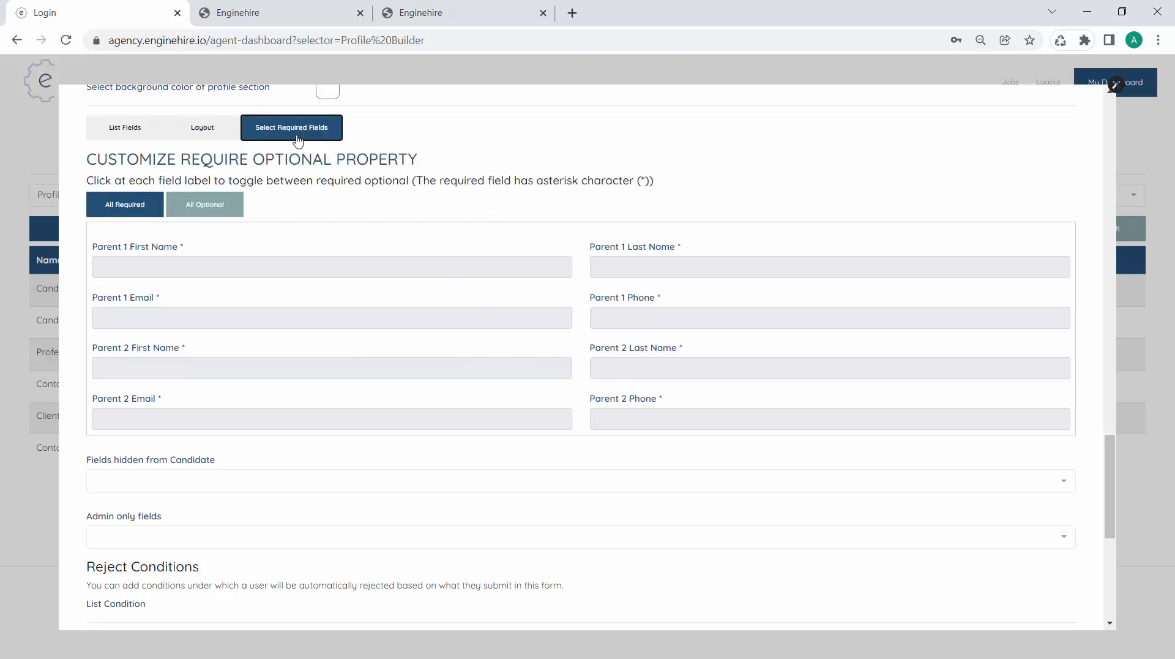
pyautogui.click(238, 362)
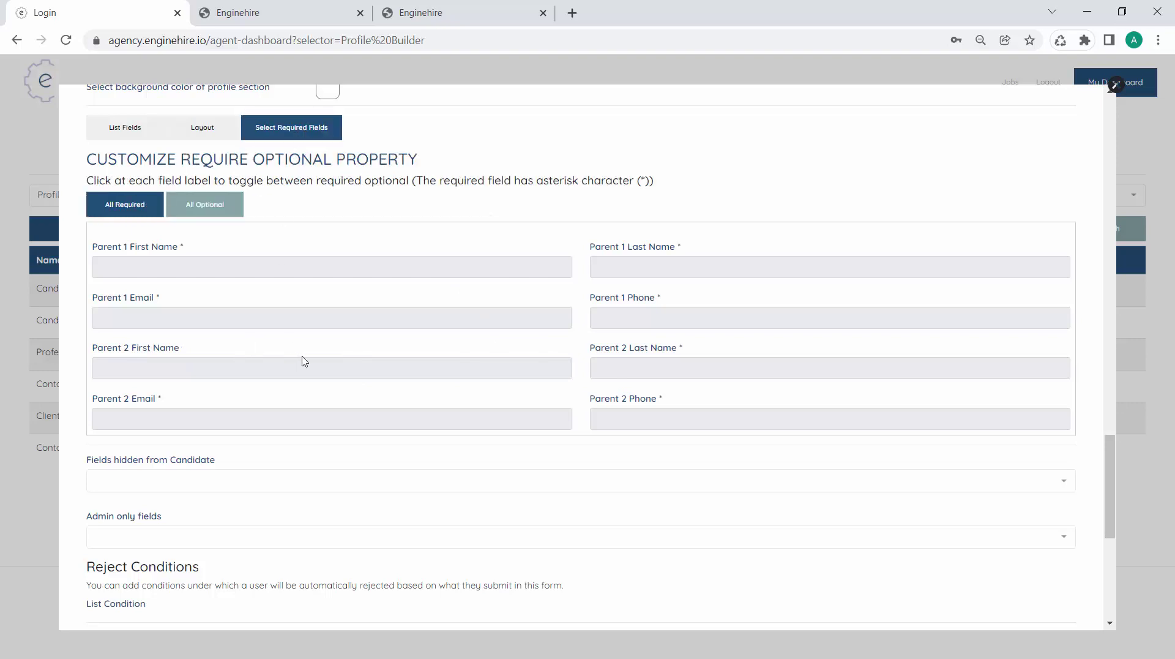
pyautogui.click(614, 354)
pyautogui.scroll(-6, 763, 543)
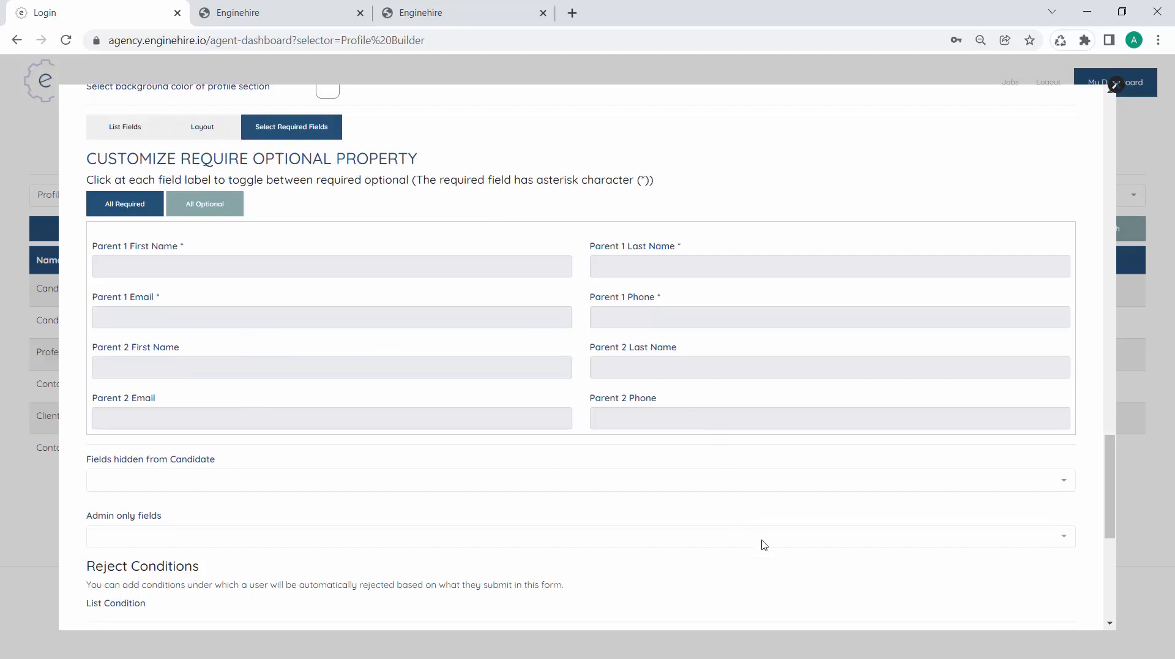
# Save the Contact Information section and reload the Client Registration form to verify the Parent 2 fields
pyautogui.click(1016, 596)
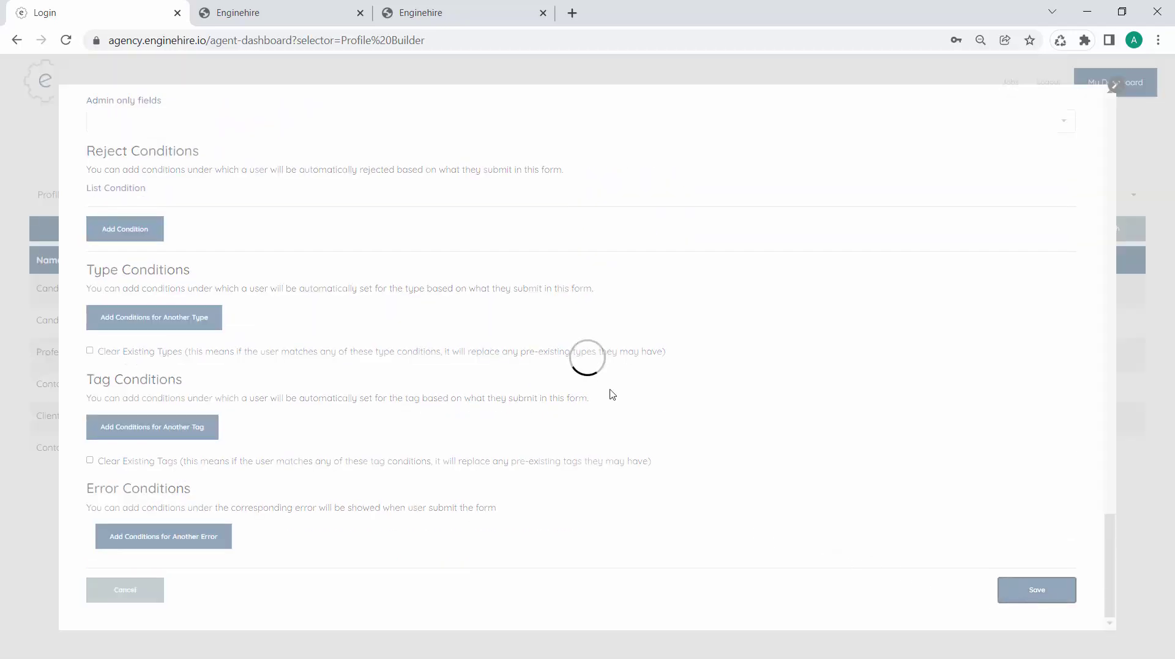
pyautogui.click(502, 16)
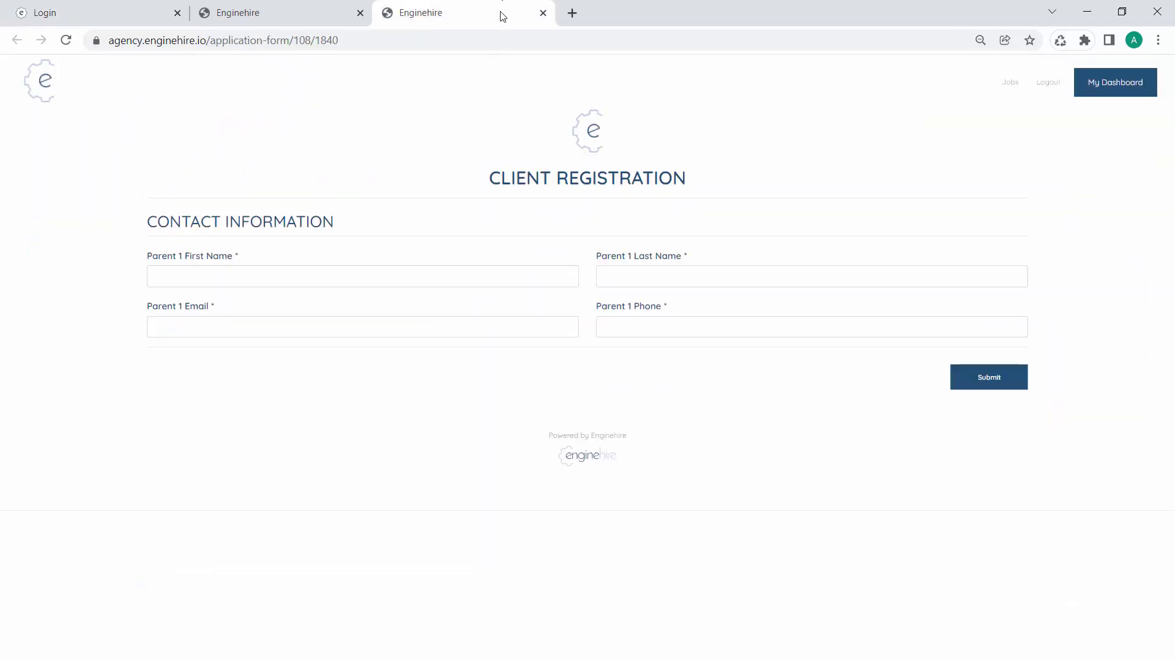
pyautogui.press('F5')
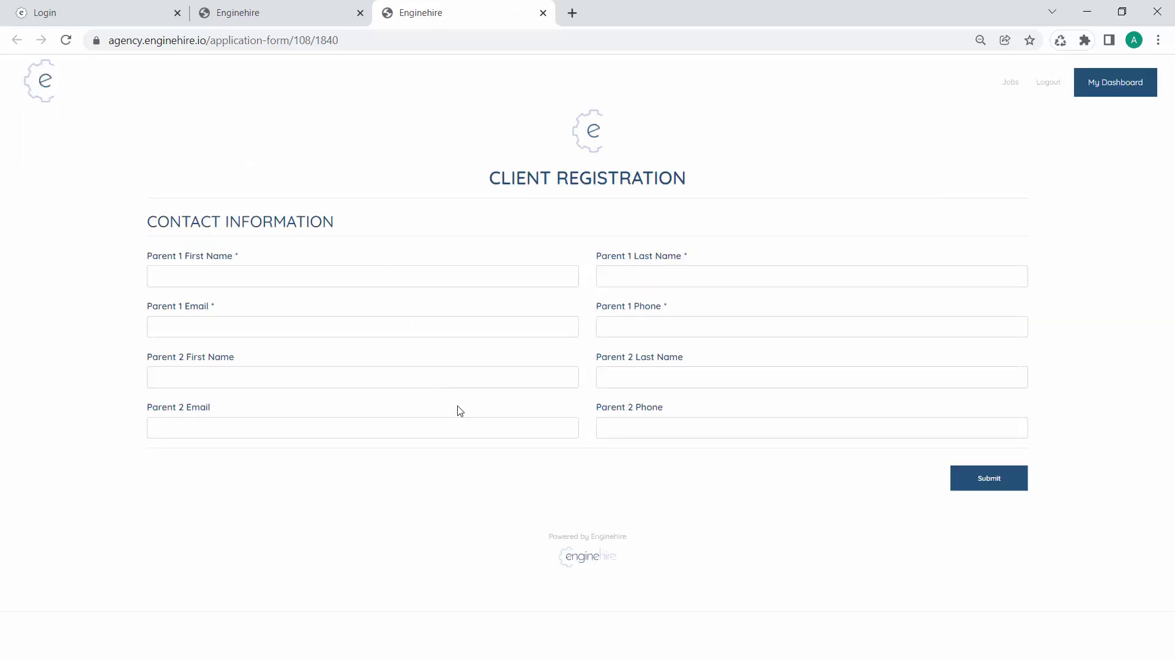
pyautogui.click(158, 9)
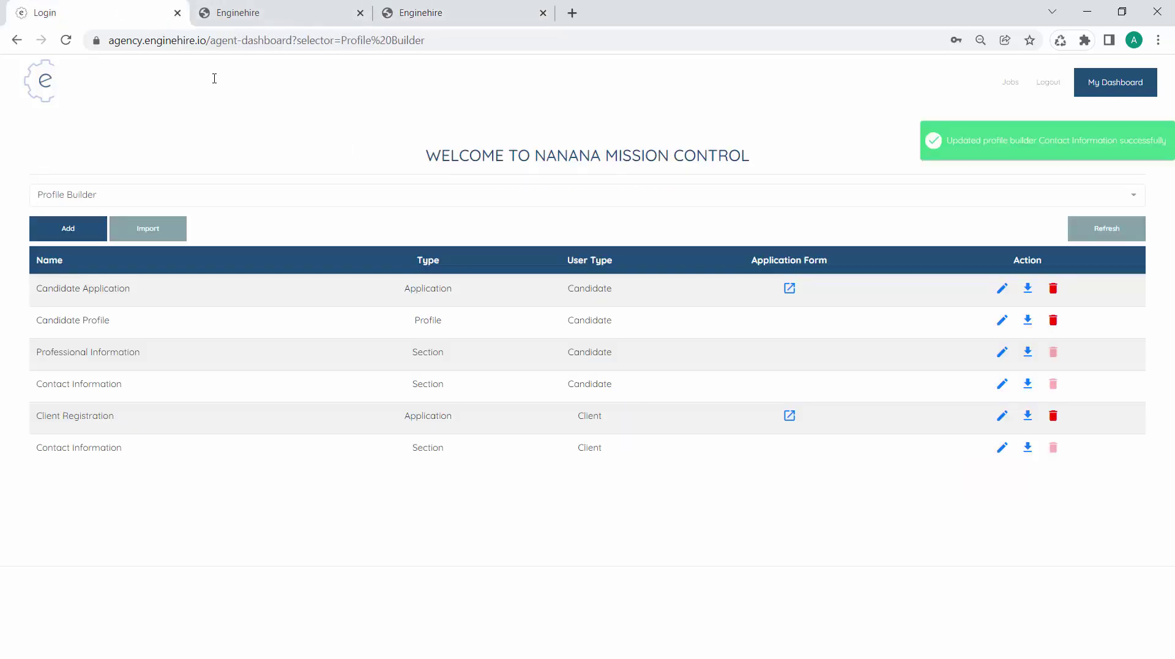
# Add a 'Parent 1' Section Secondary Title and move it to the top of the field list
pyautogui.click(1002, 448)
pyautogui.scroll(-20, 417, 504)
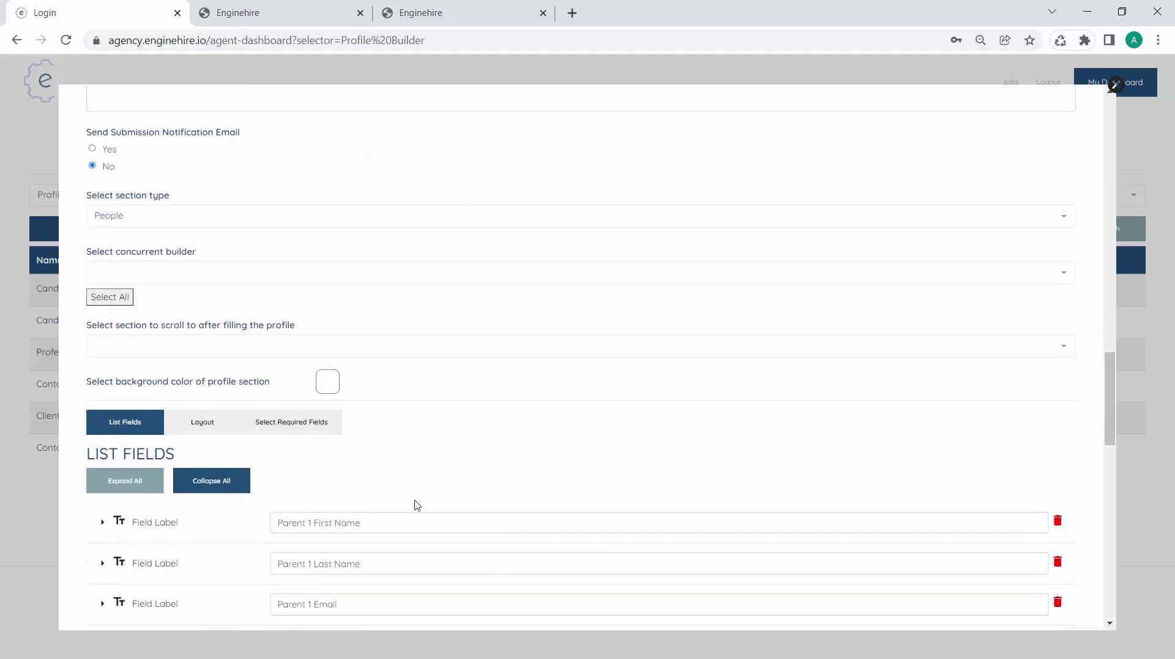
pyautogui.scroll(-5, 416, 505)
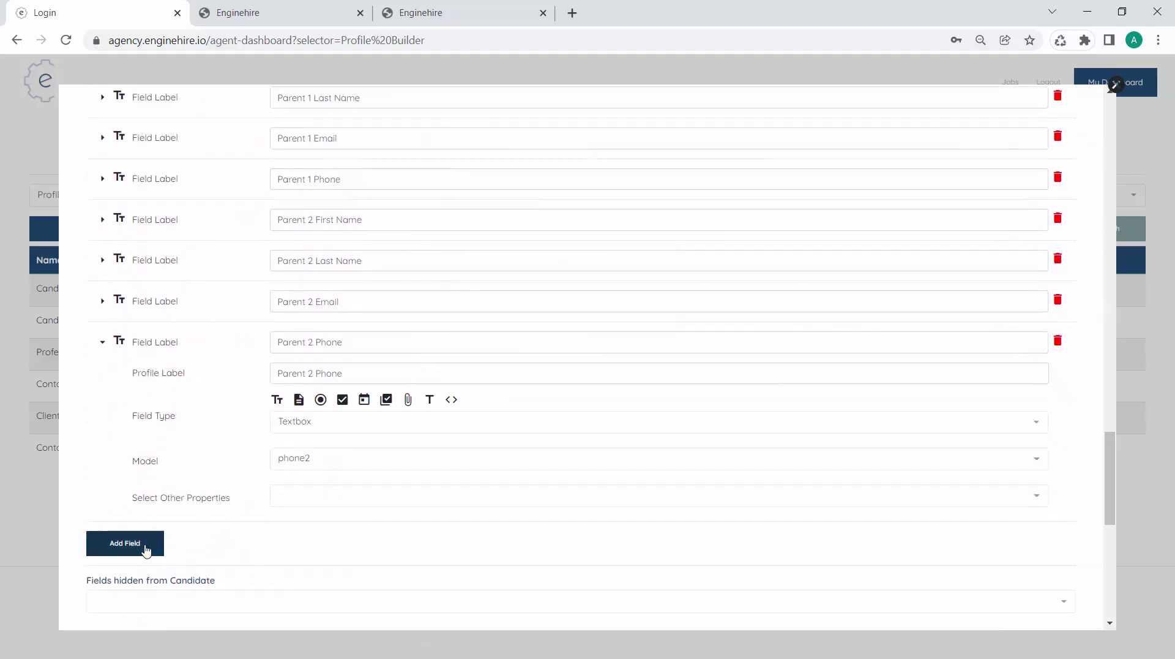
pyautogui.click(148, 542)
pyautogui.click(330, 390)
pyautogui.write('Parent 1')
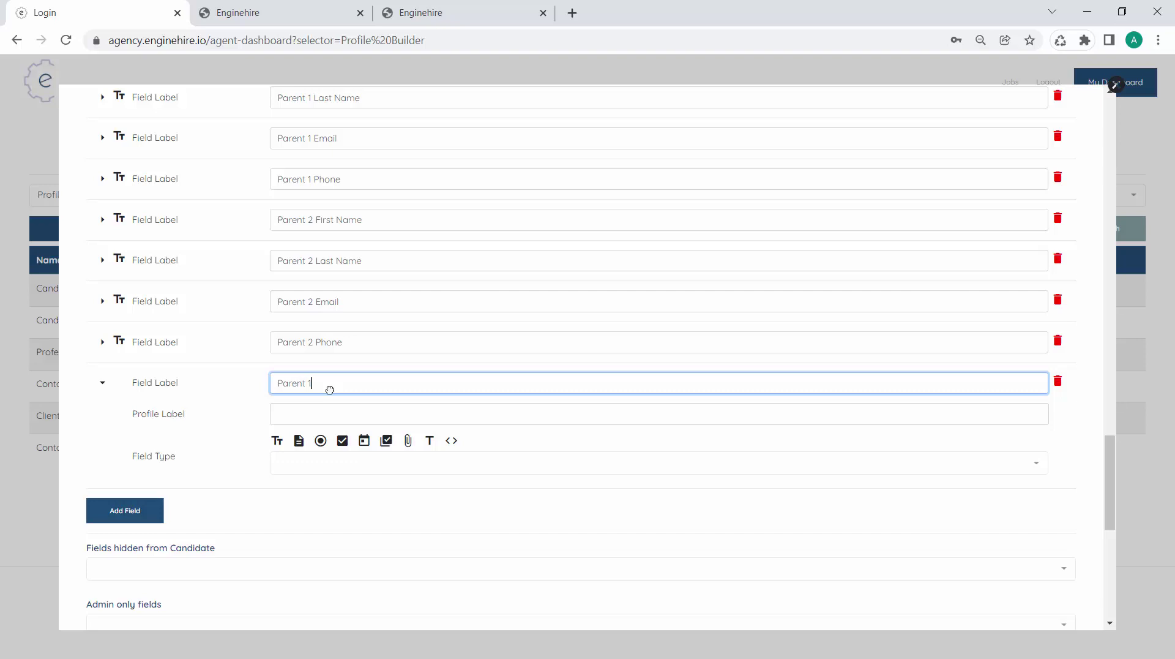
pyautogui.press('Tab')
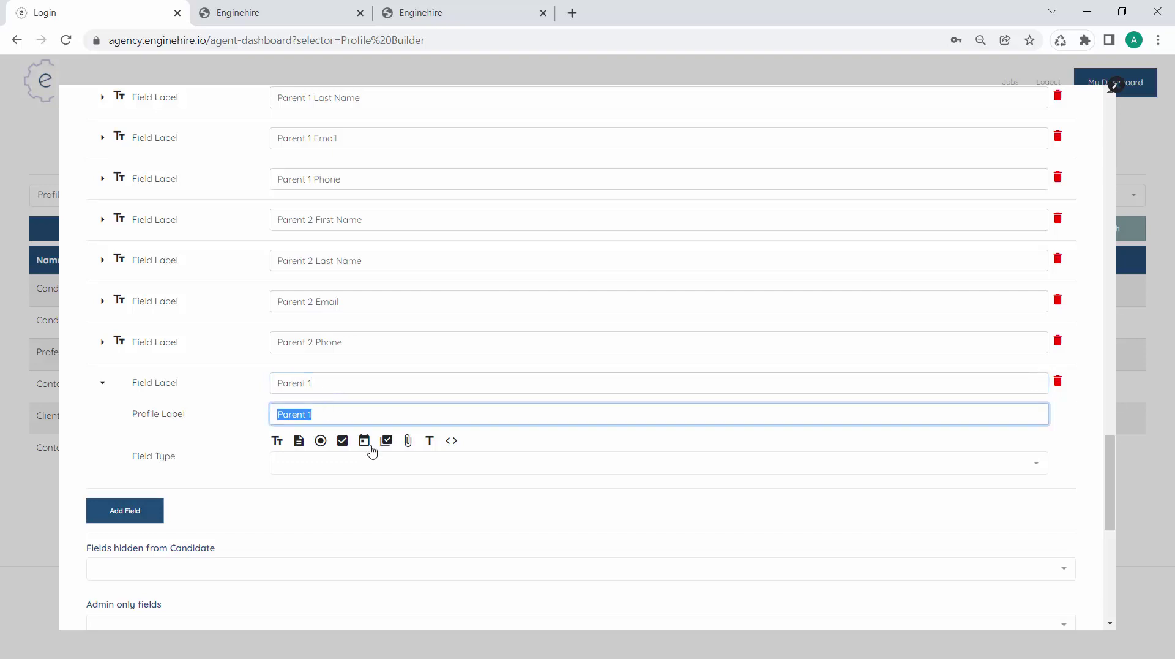
pyautogui.click(429, 442)
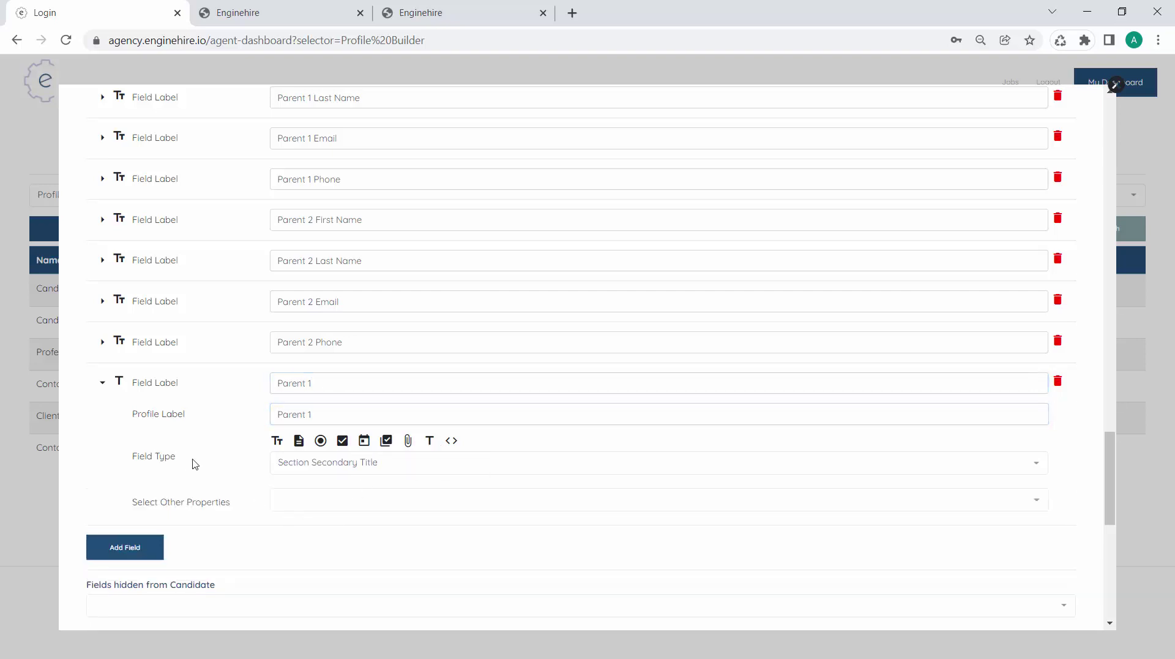
pyautogui.scroll(3, 192, 462)
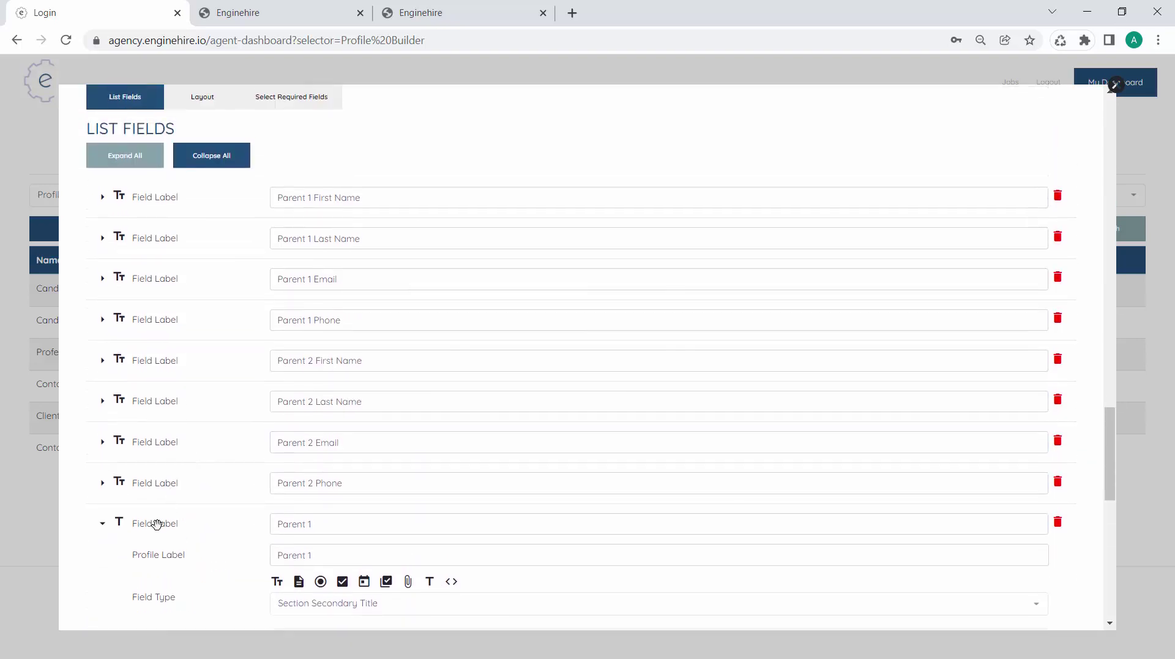
pyautogui.moveTo(157, 524); pyautogui.dragTo(176, 229)
# Add a 'Parent 2' Section Secondary Title above the Parent 2 fields and save the section
pyautogui.scroll(-3, 206, 376)
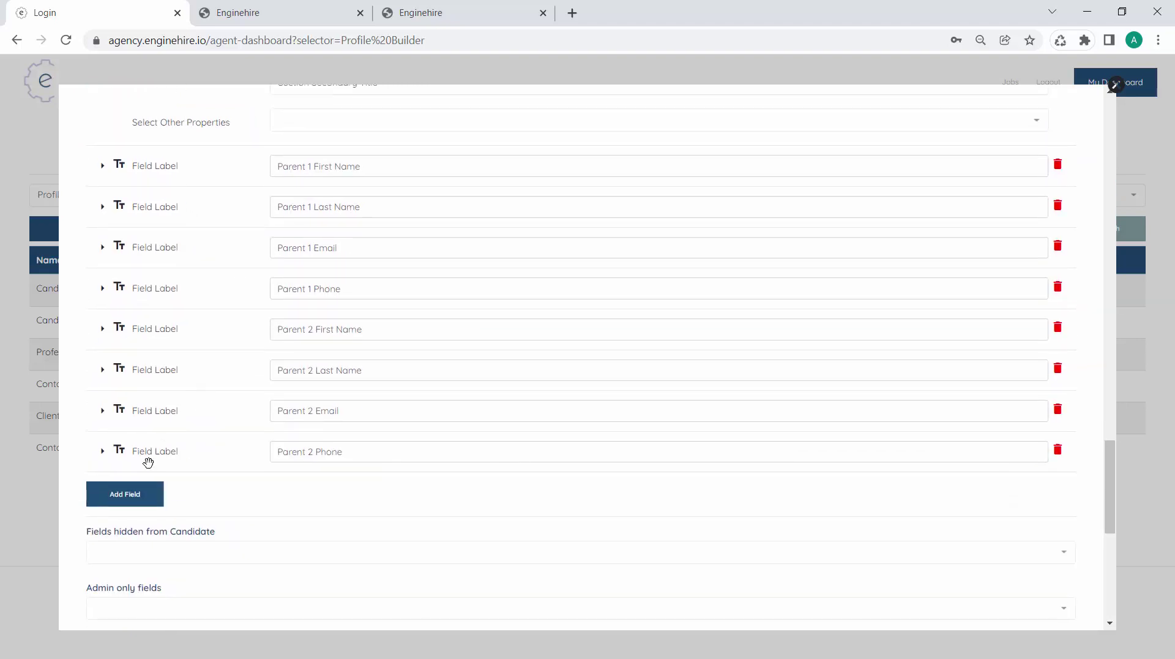
pyautogui.click(127, 497)
pyautogui.click(330, 484)
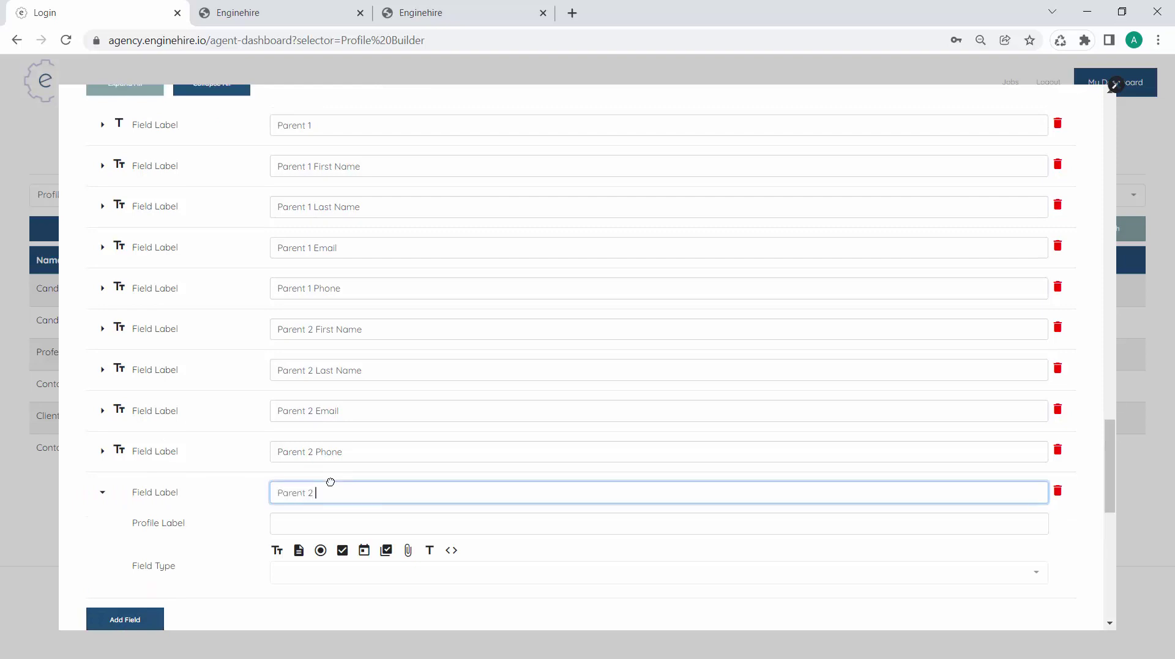
pyautogui.write('Parent 2')
pyautogui.press('Tab')
pyautogui.scroll(-1, 380, 494)
pyautogui.click(430, 473)
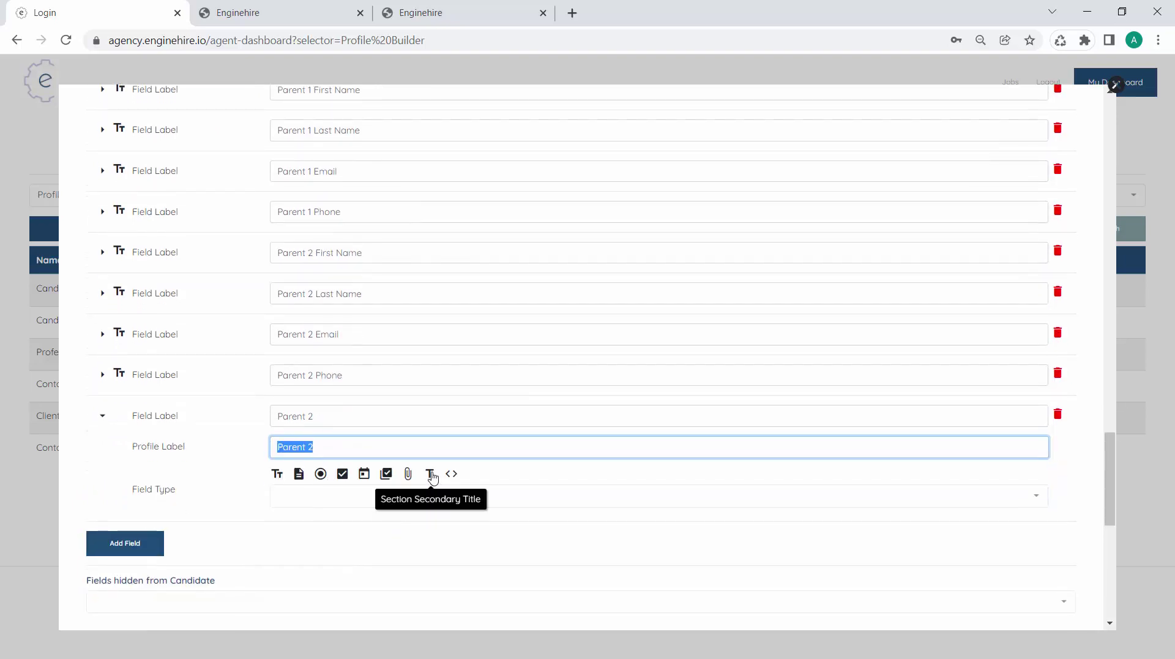
pyautogui.scroll(2, 265, 440)
pyautogui.moveTo(158, 519); pyautogui.dragTo(174, 365)
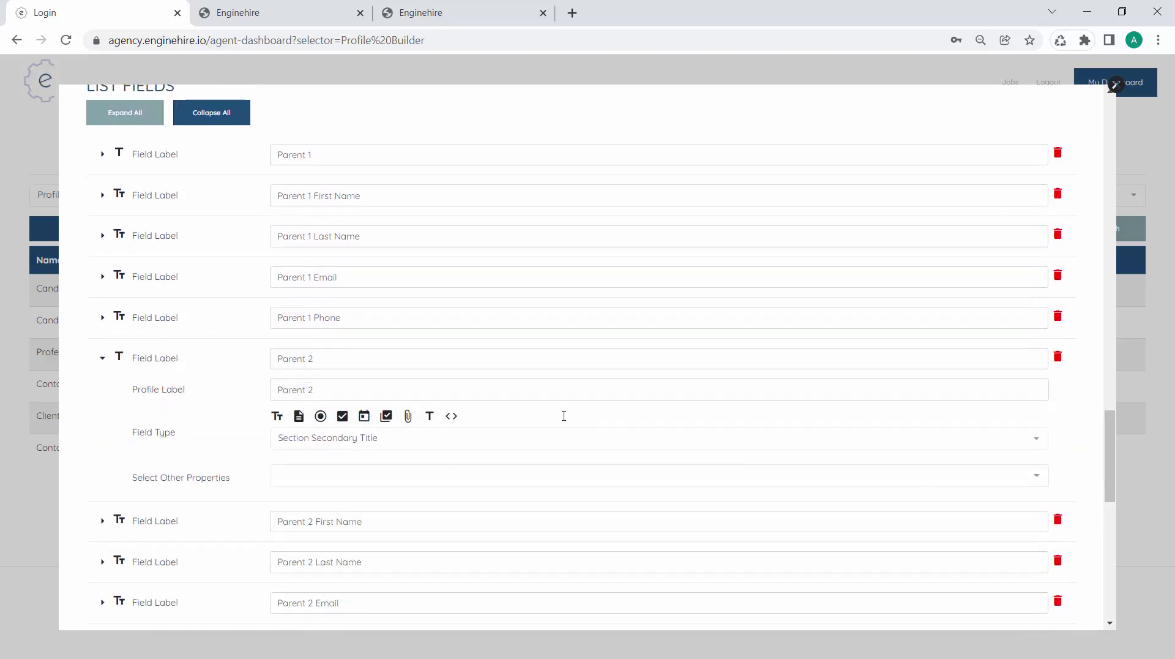
pyautogui.scroll(-15, 1061, 509)
pyautogui.click(1037, 621)
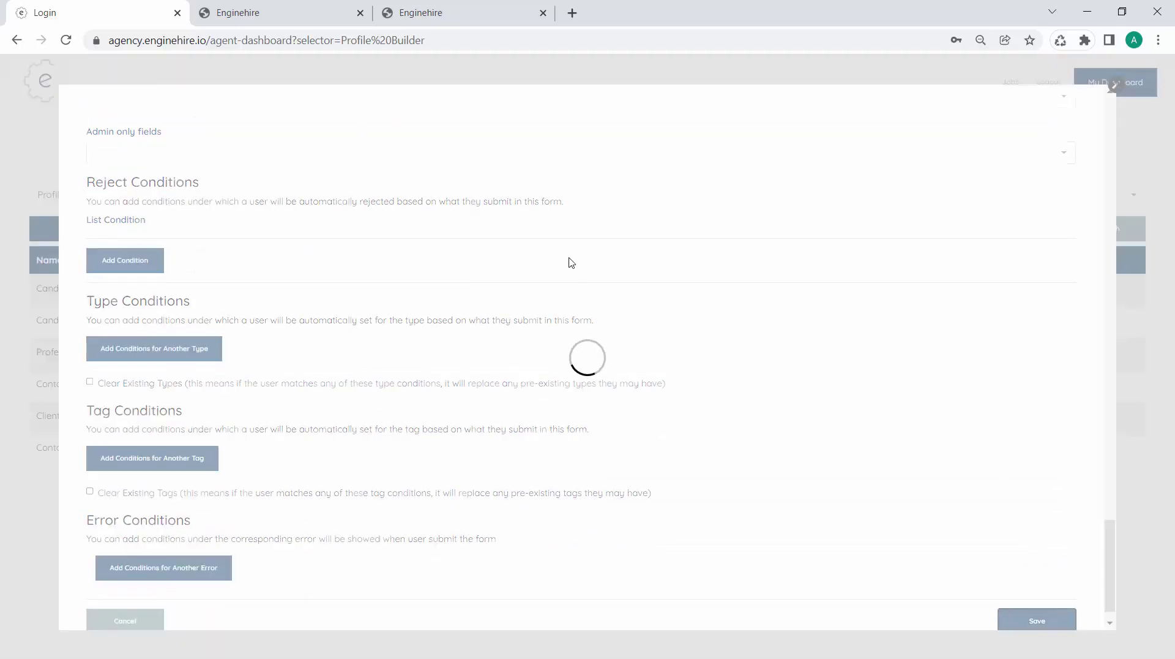
# Reload the Client Registration form to check the Parent 1 and Parent 2 headings, then return to the dashboard
pyautogui.click(424, 7)
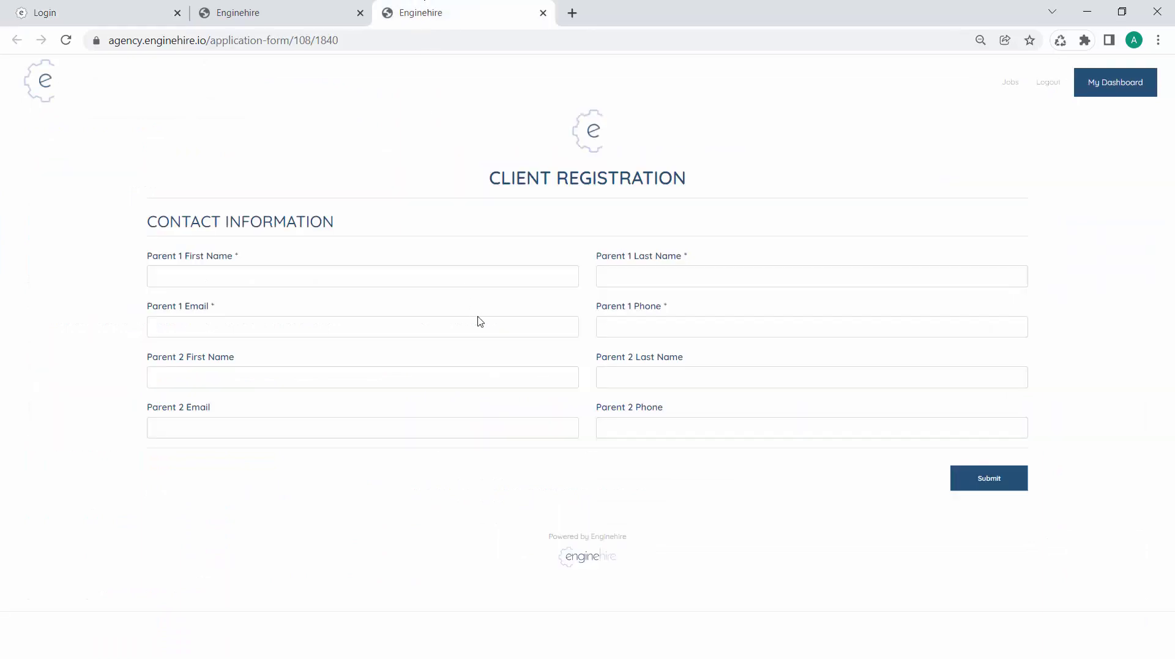
pyautogui.press('F5')
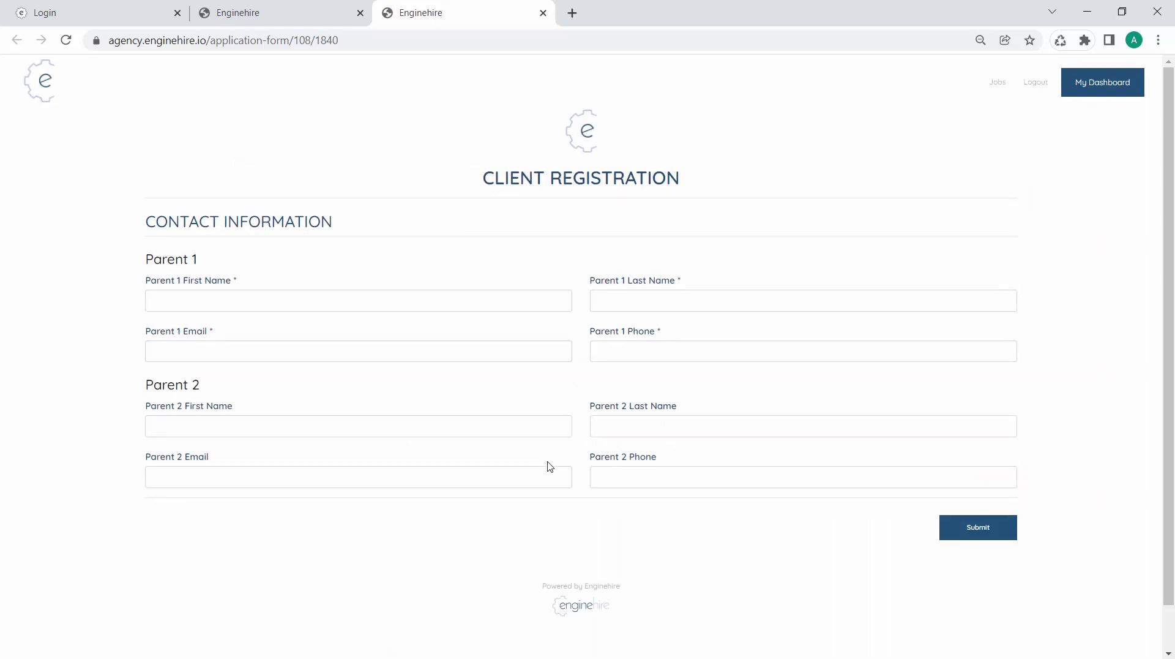
pyautogui.click(116, 18)
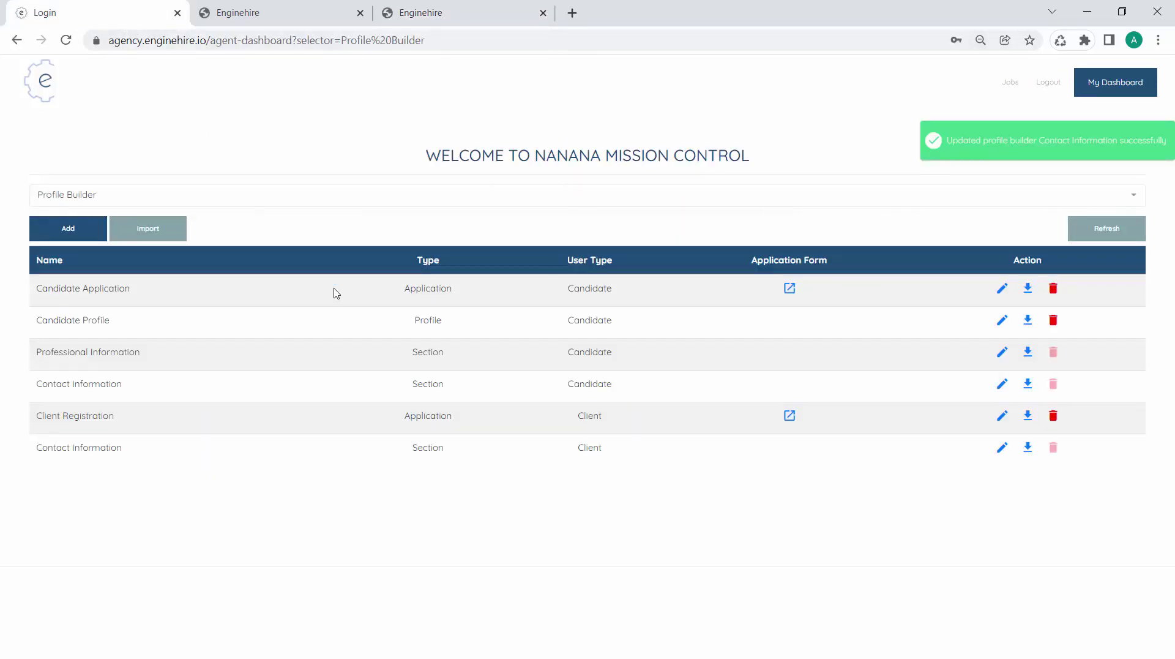